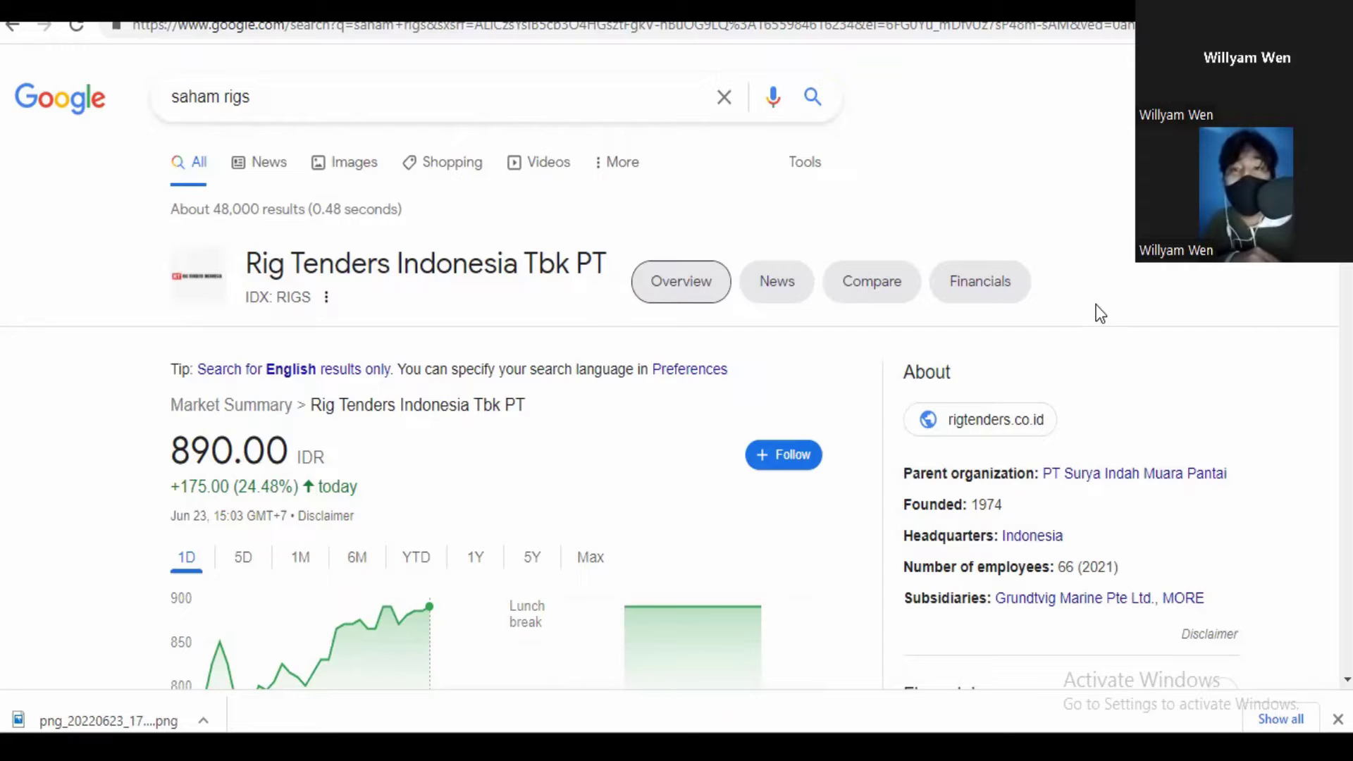
Switch to the Excel stock table and examine the RIGS code, company name, gain, last price and EPS
{"action": "key", "text": "alt+Tab"}
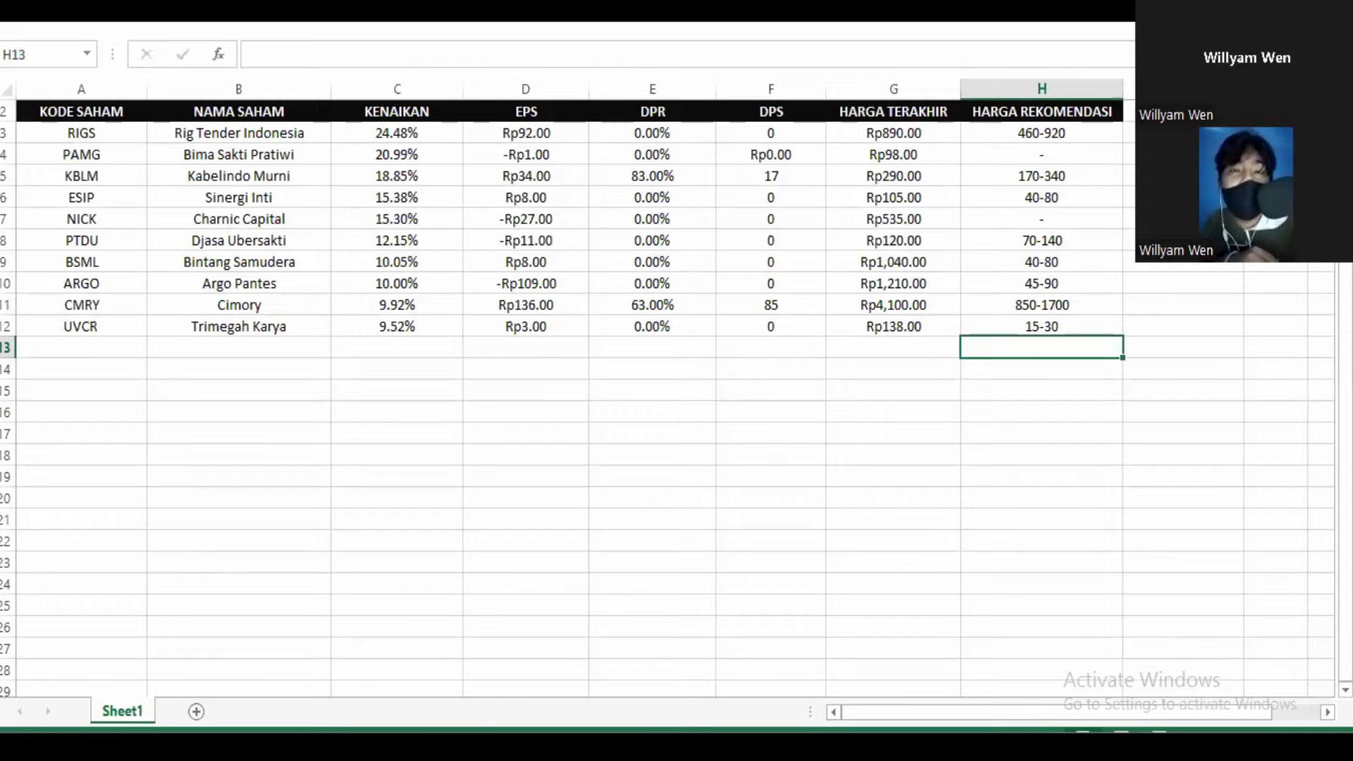
{"action": "left_click", "coordinate": [744, 197]}
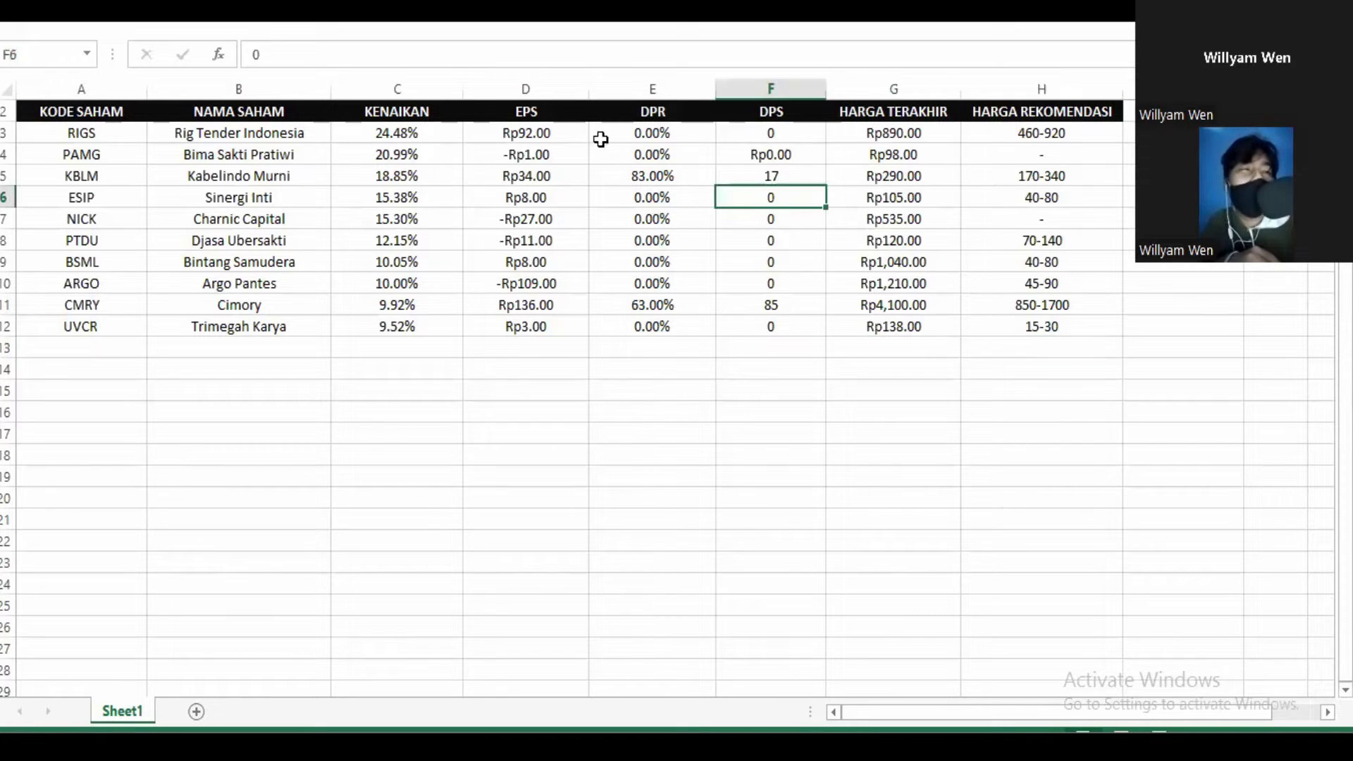
{"action": "left_click", "coordinate": [286, 139]}
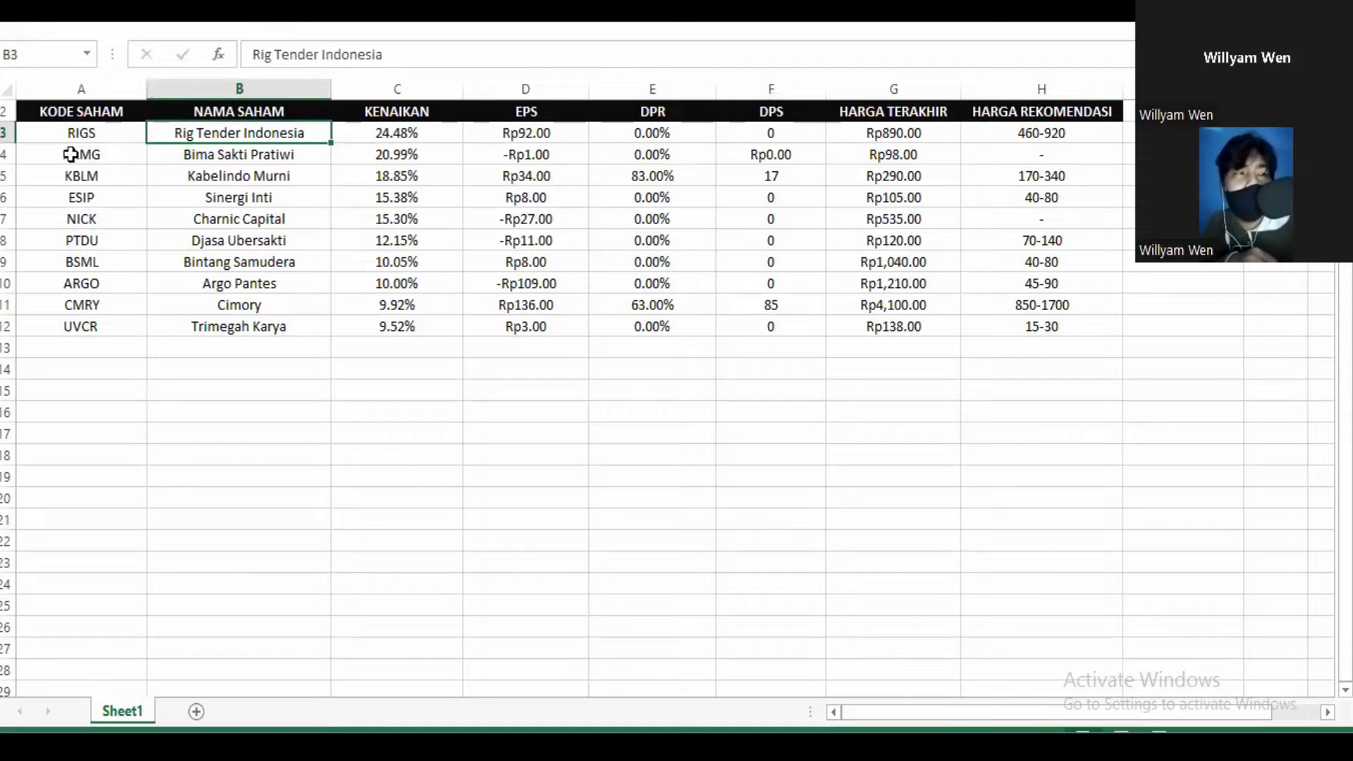
{"action": "left_click", "coordinate": [86, 134]}
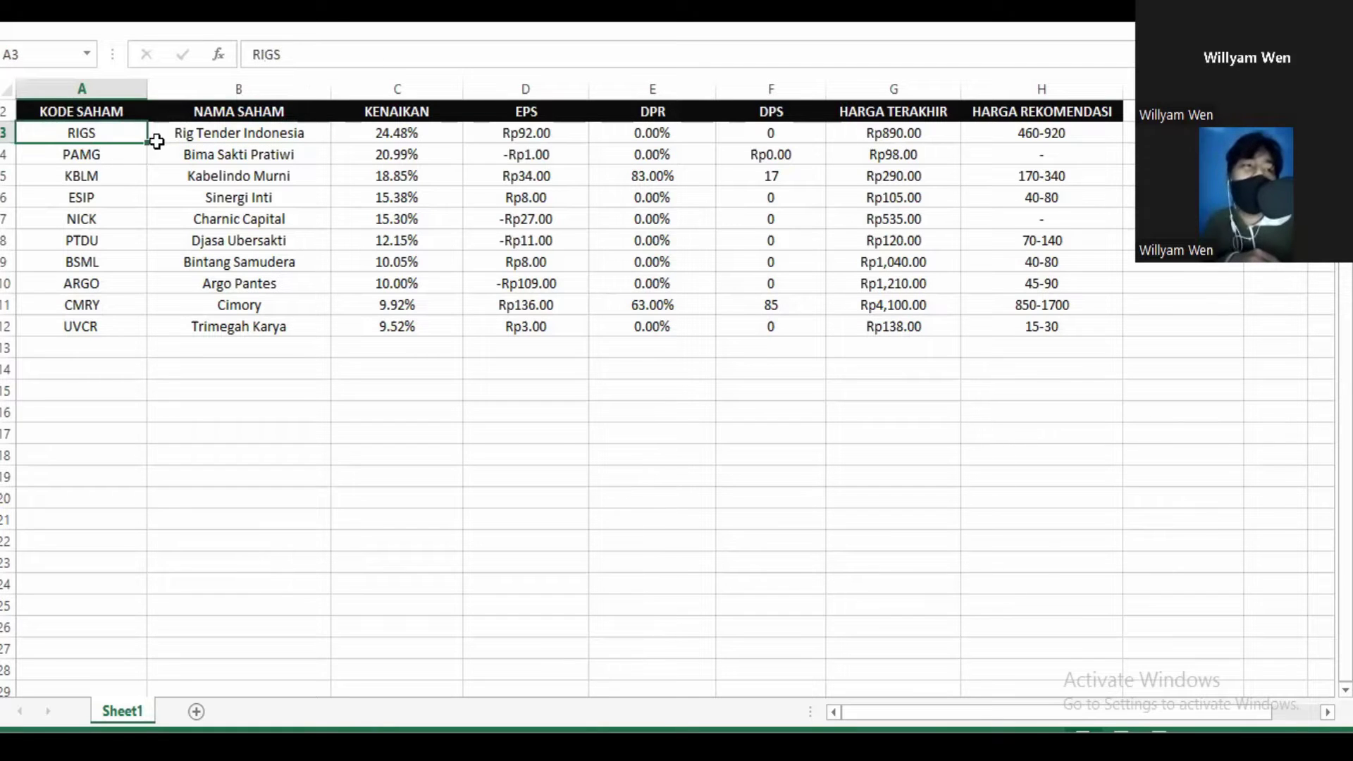
{"action": "left_click", "coordinate": [198, 144]}
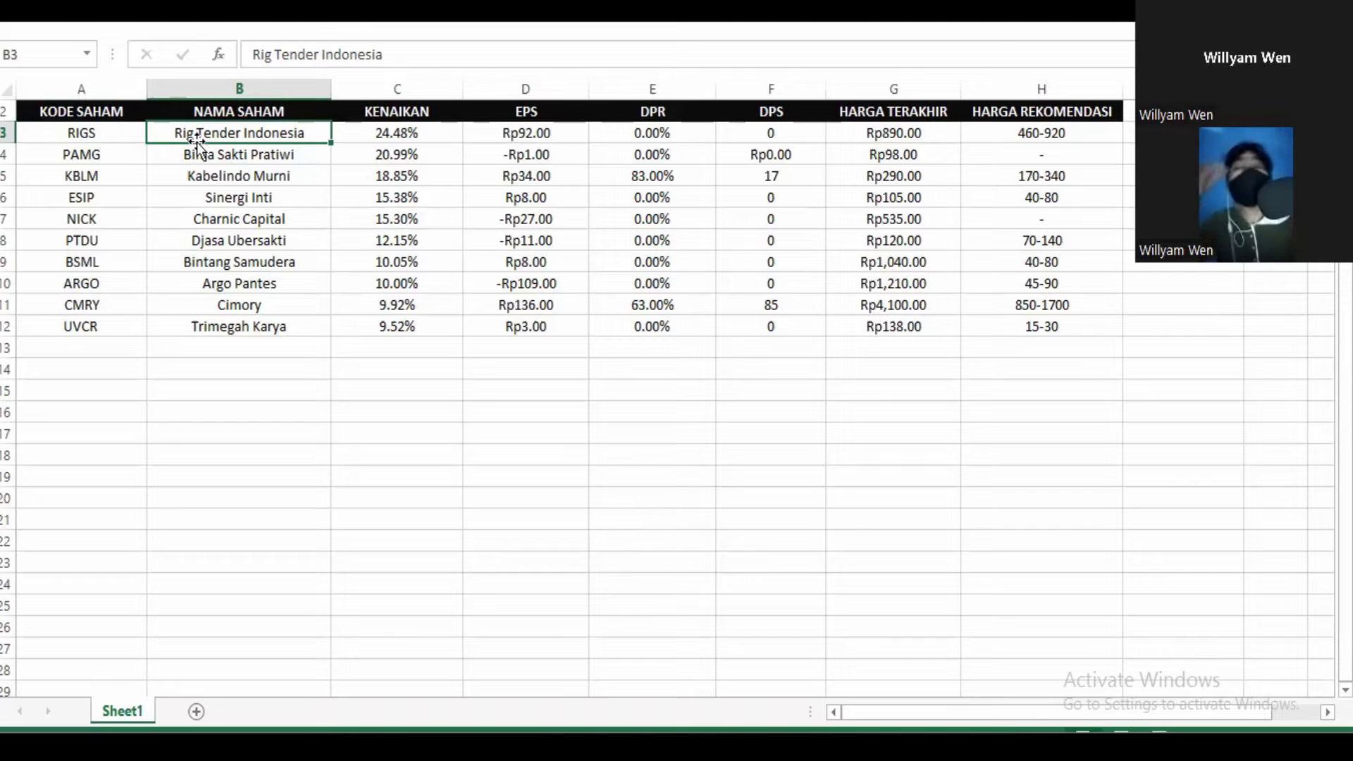
{"action": "left_click", "coordinate": [379, 141]}
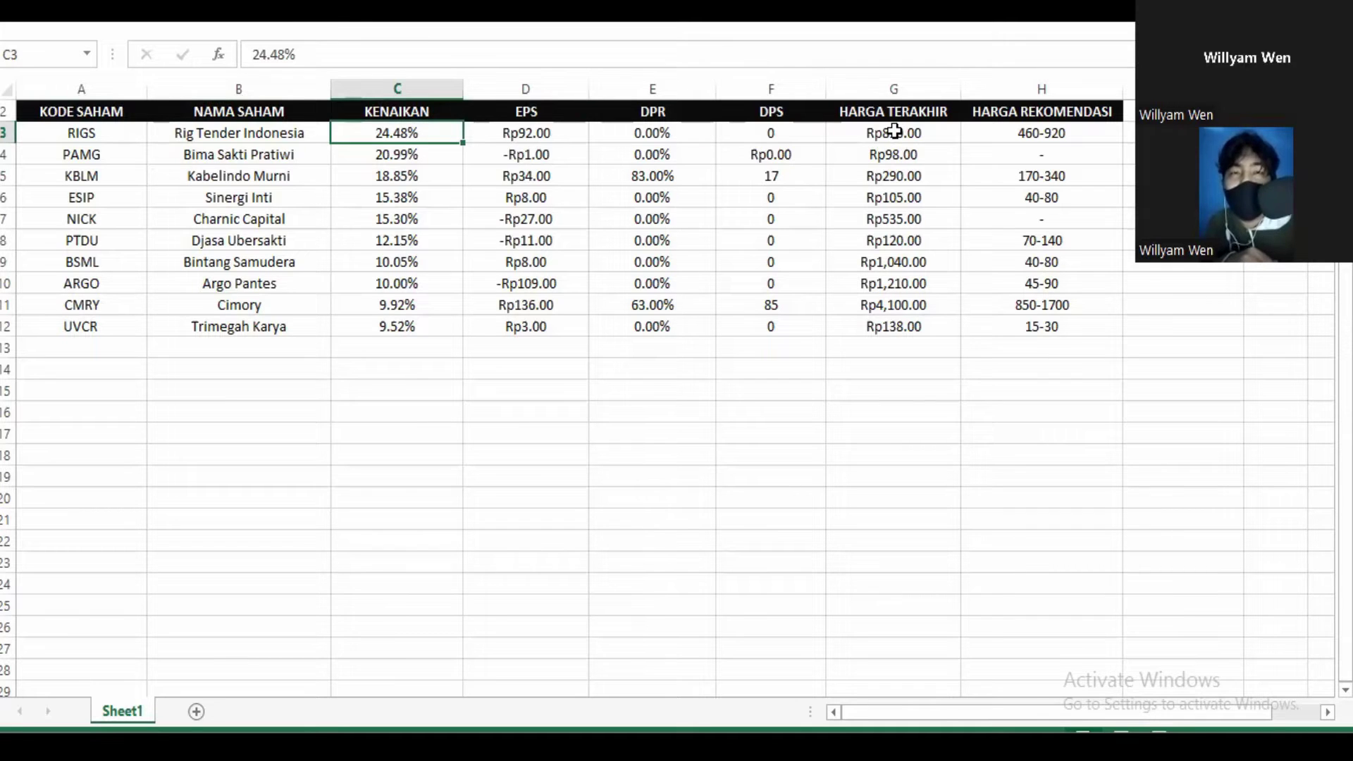
{"action": "left_click", "coordinate": [894, 131]}
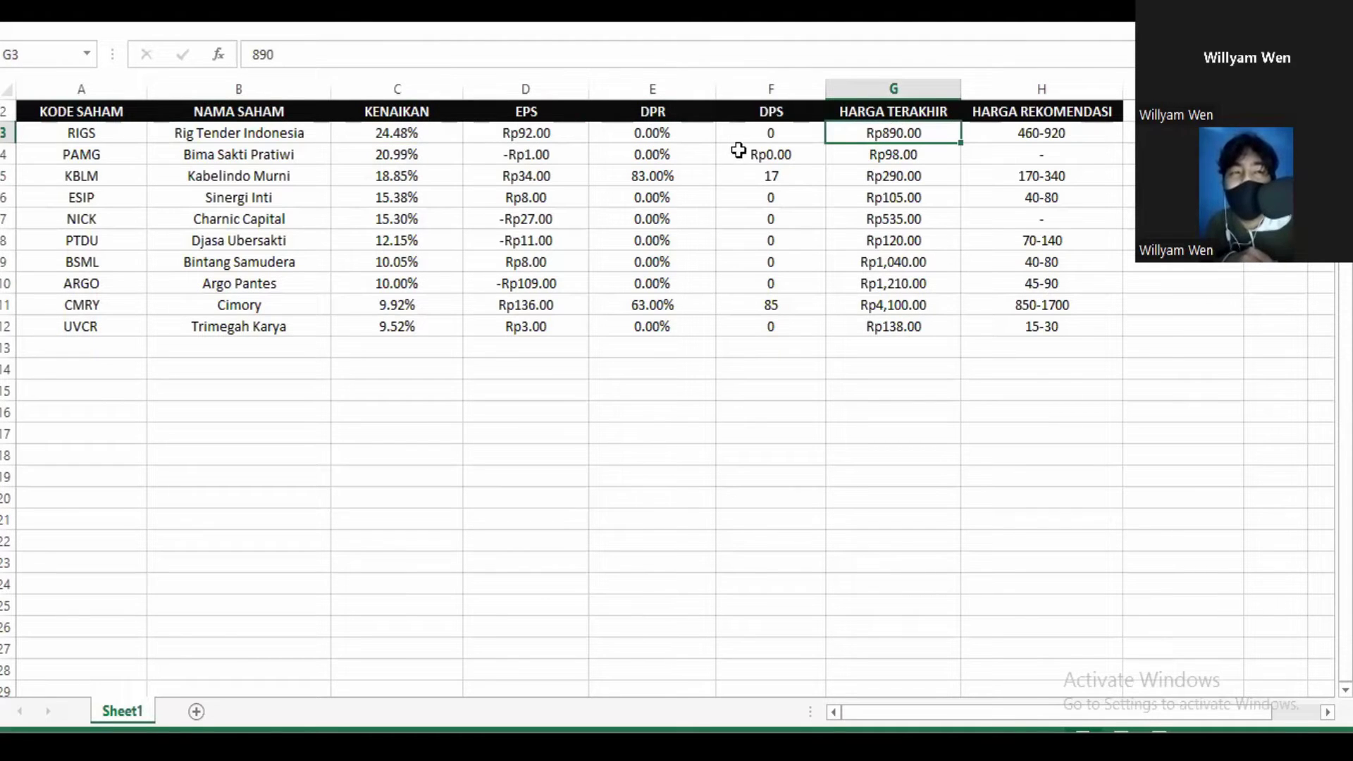
{"action": "left_click", "coordinate": [527, 138]}
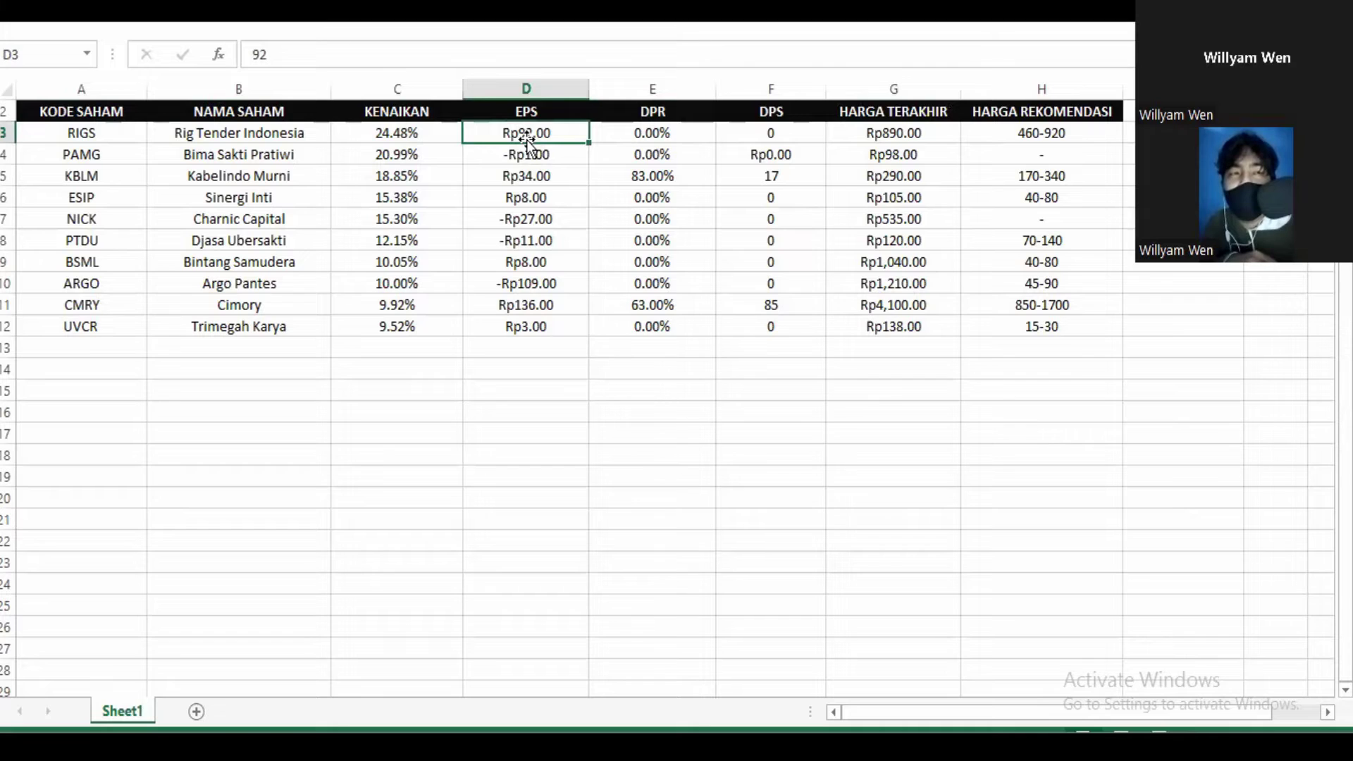
Compare the RIGS last price with its recommended price range, highlighting the whole row
{"action": "left_click", "coordinate": [1046, 134]}
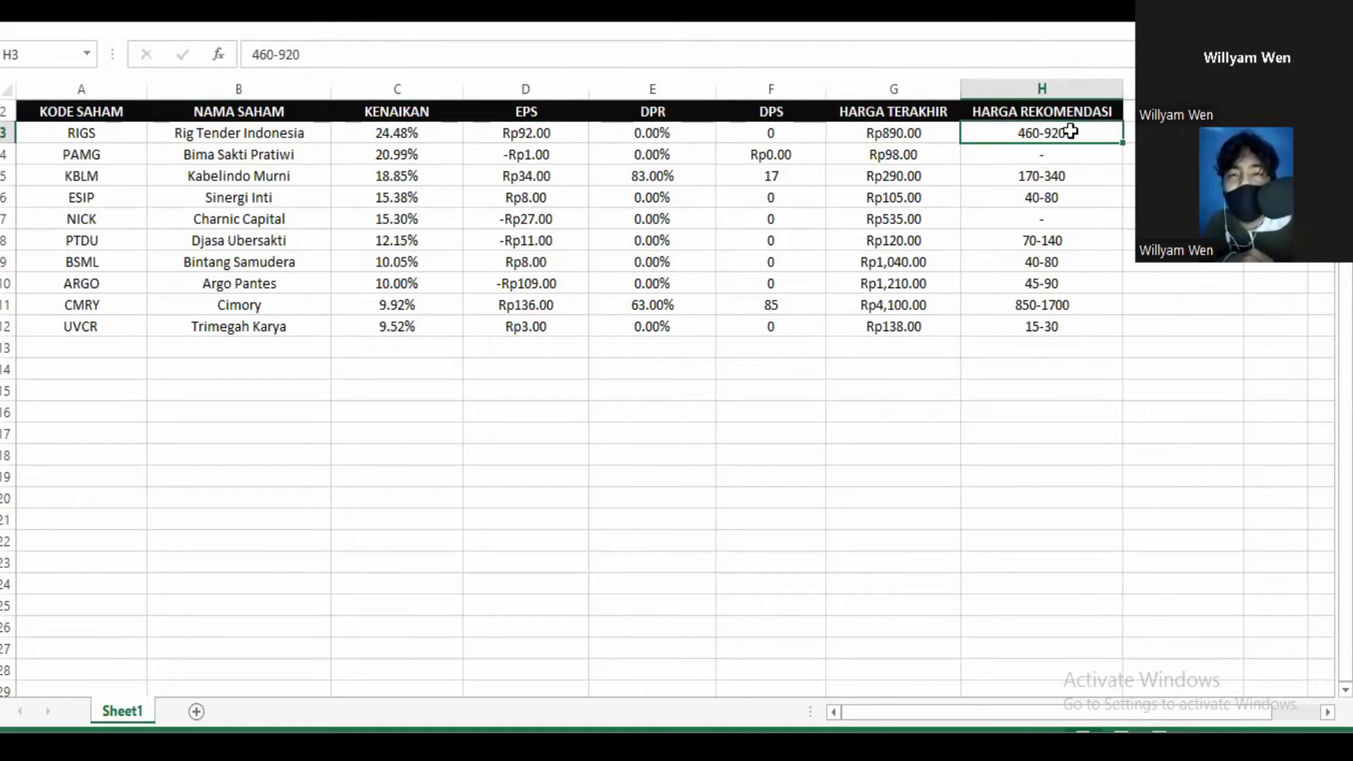
{"action": "left_click", "coordinate": [909, 133]}
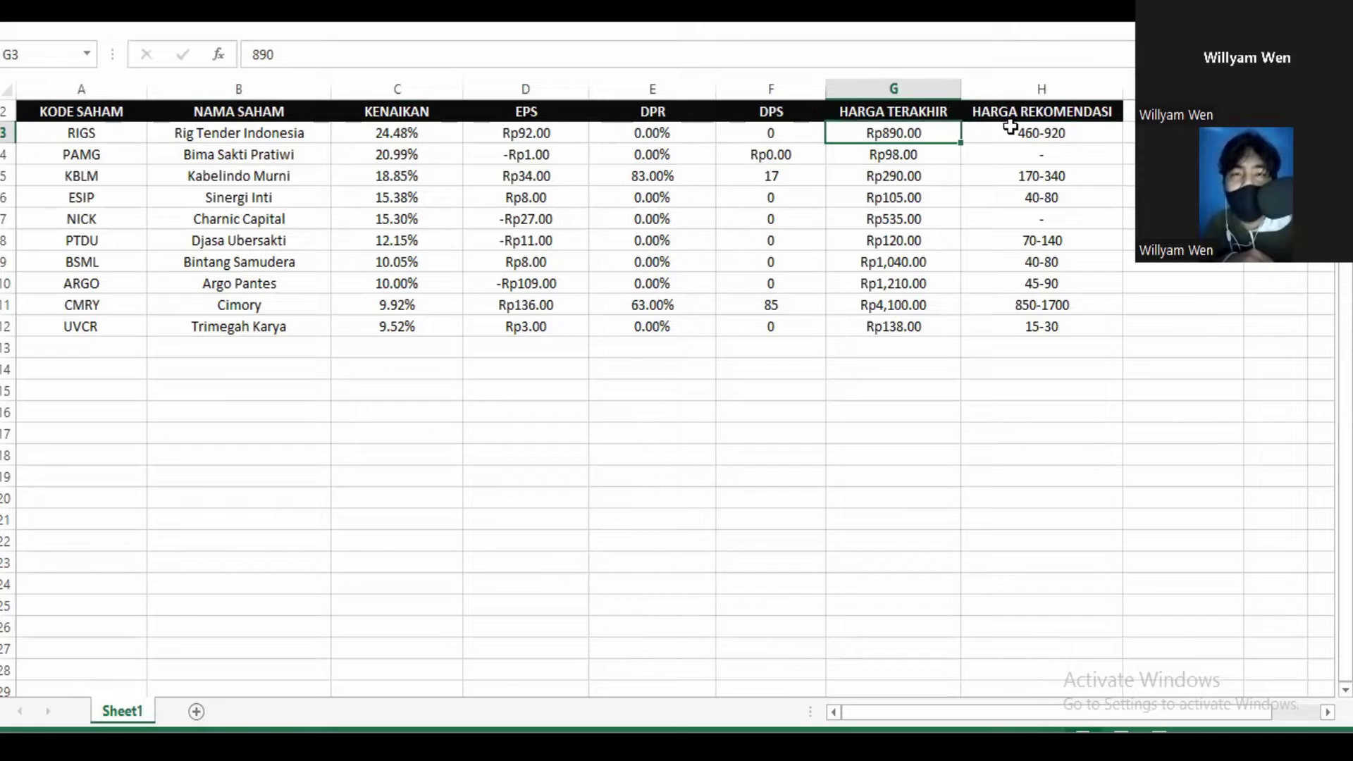
{"action": "left_click", "coordinate": [1009, 123]}
{"action": "left_click", "coordinate": [900, 127]}
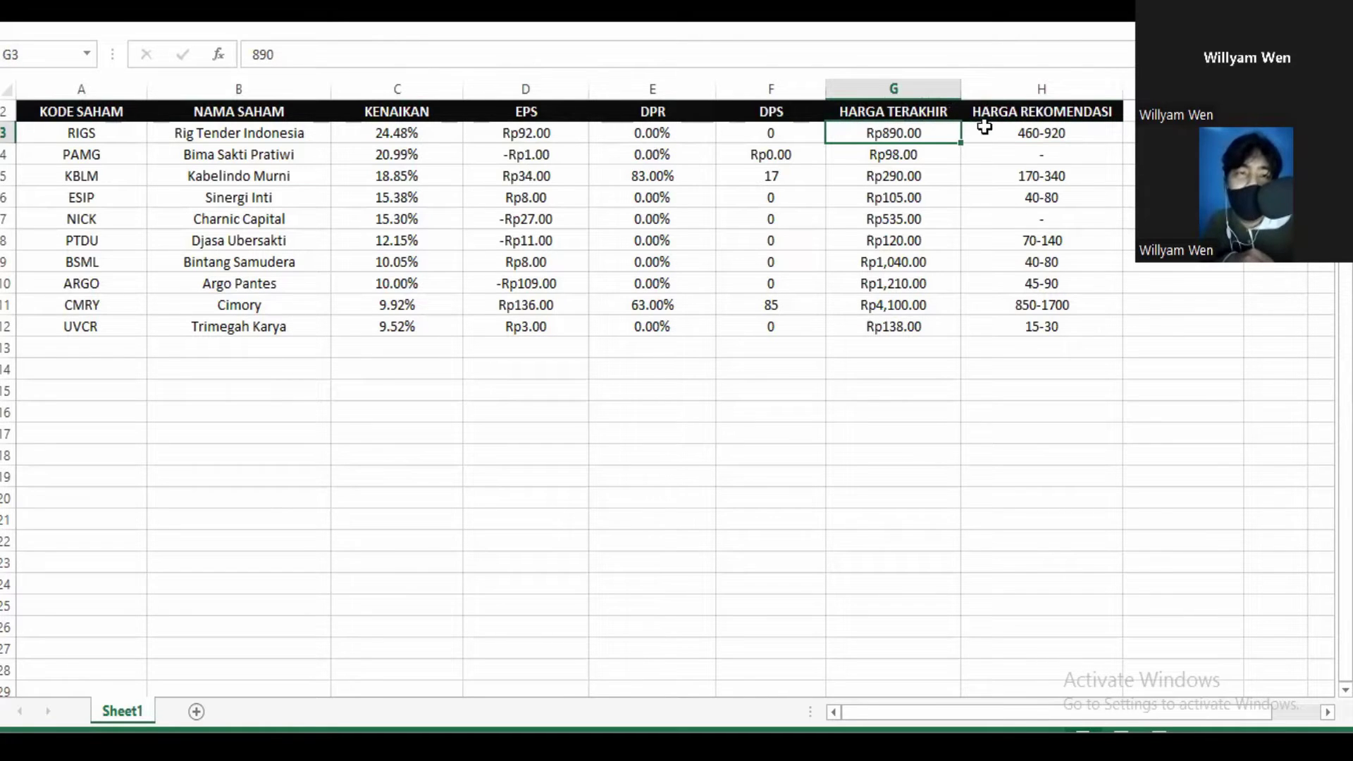
{"action": "left_click", "coordinate": [1016, 132]}
{"action": "left_click_drag", "start_coordinate": [1016, 132], "coordinate": [64, 152]}
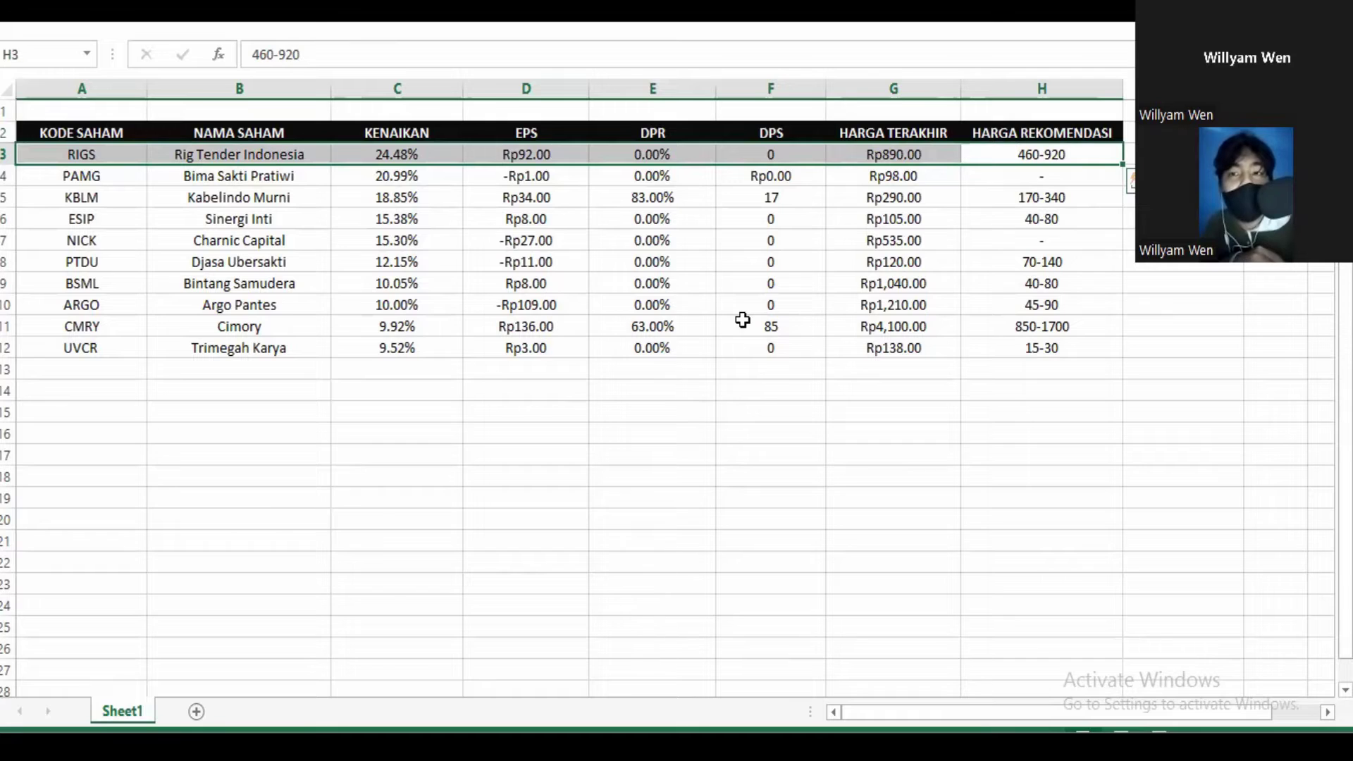
{"action": "left_click", "coordinate": [707, 409]}
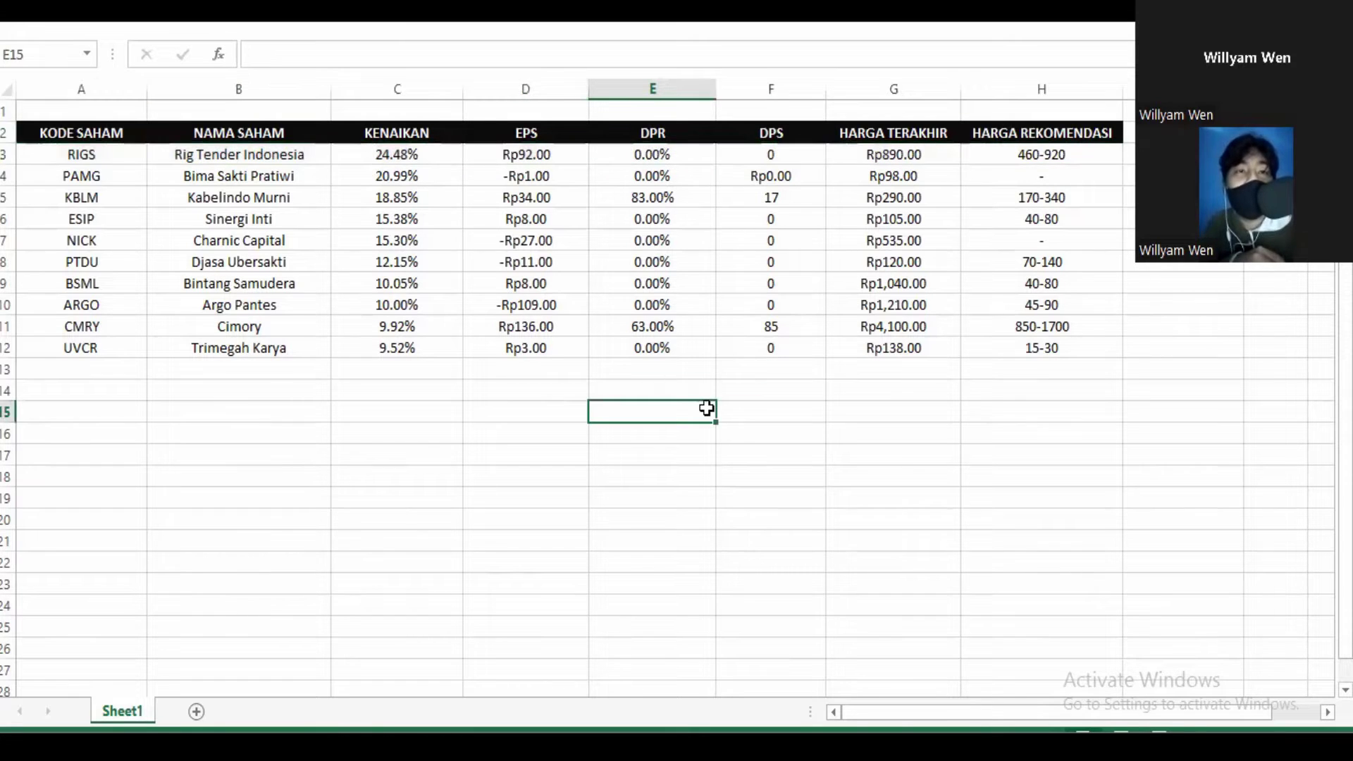
Examine the RIGS DPR and DPS figures together with its EPS and recommended price range
{"action": "left_click_drag", "start_coordinate": [655, 154], "coordinate": [738, 154]}
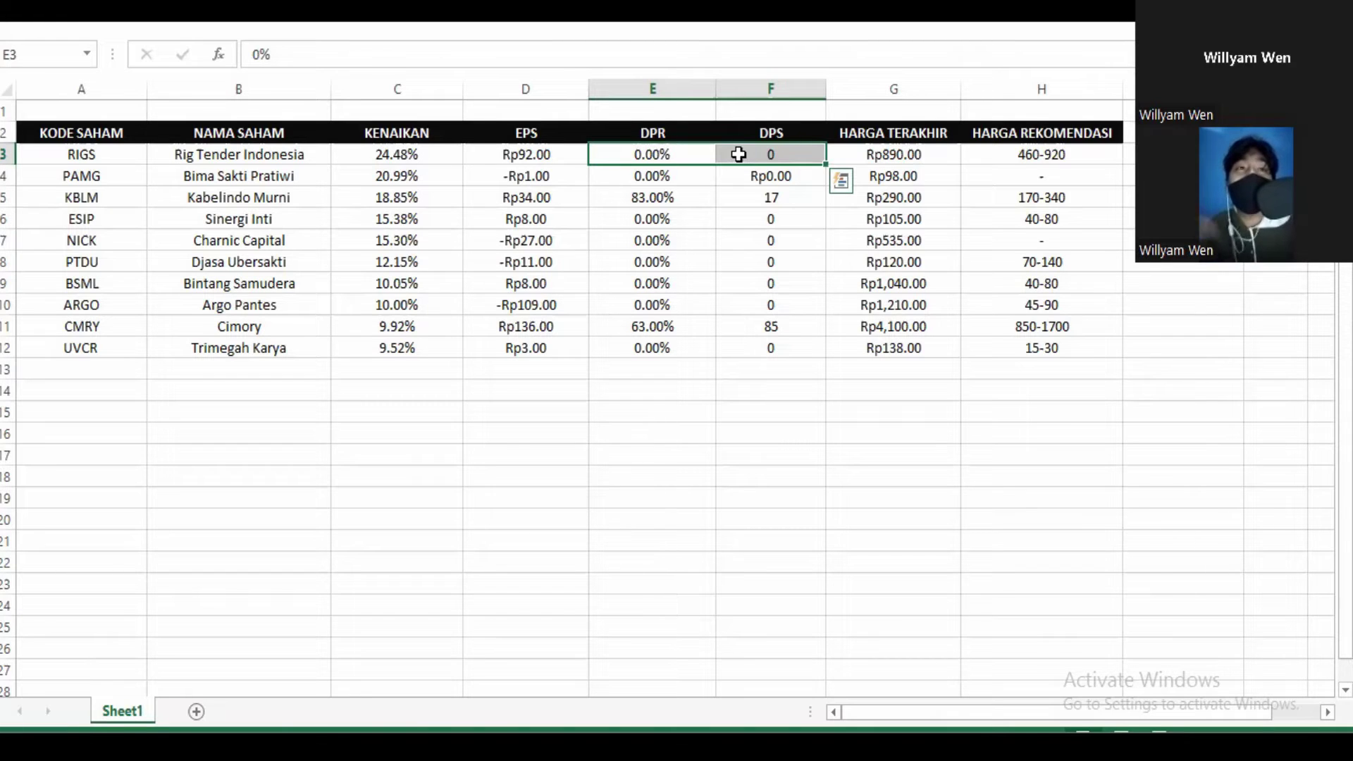
{"action": "left_click", "coordinate": [502, 174]}
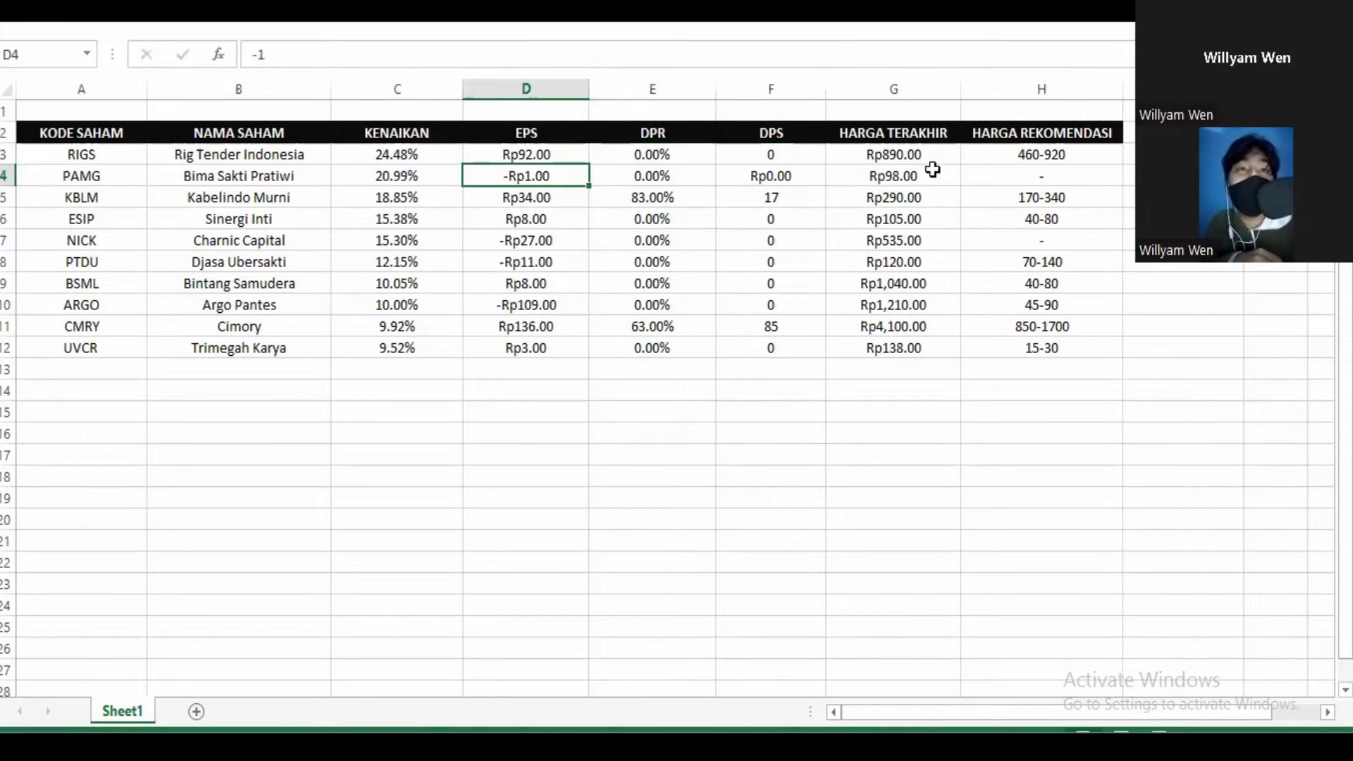
{"action": "left_click", "coordinate": [502, 152]}
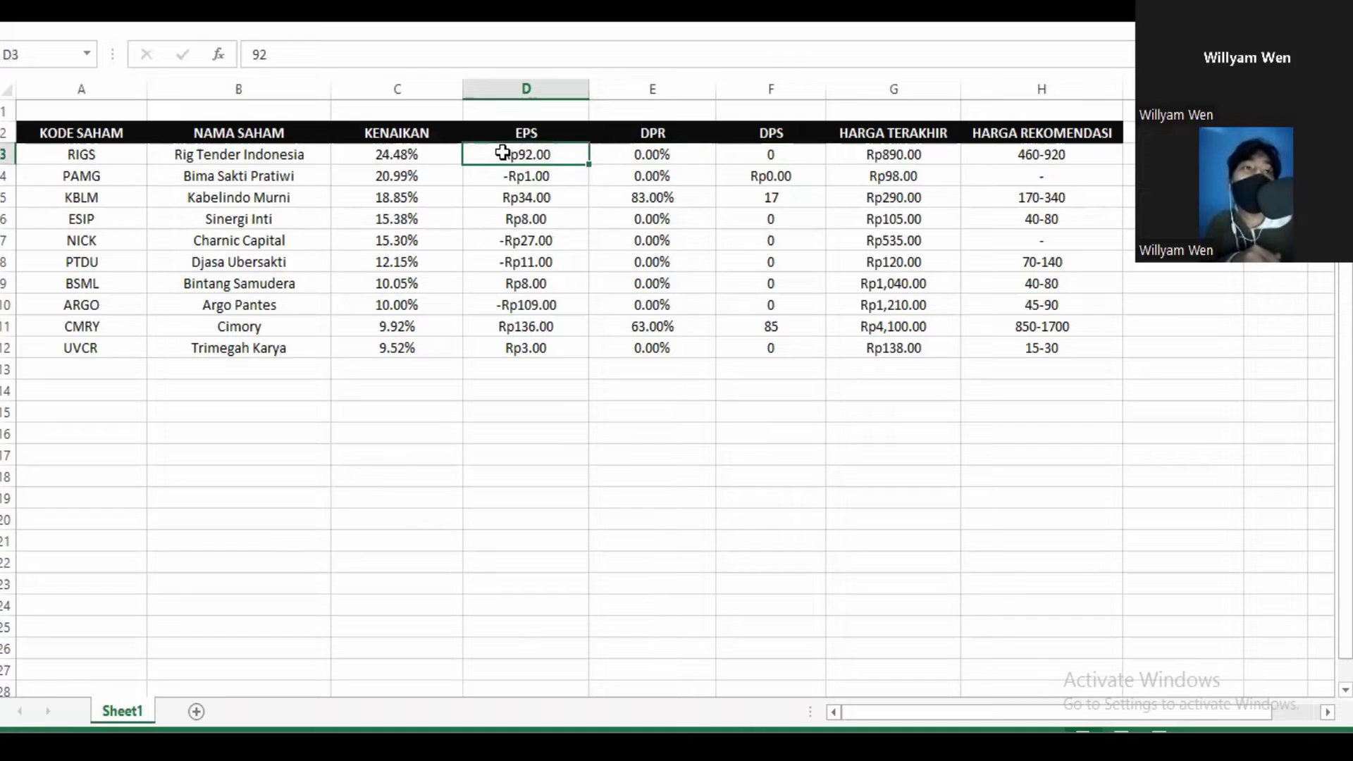
{"action": "left_click", "coordinate": [1021, 167]}
{"action": "left_click", "coordinate": [994, 154]}
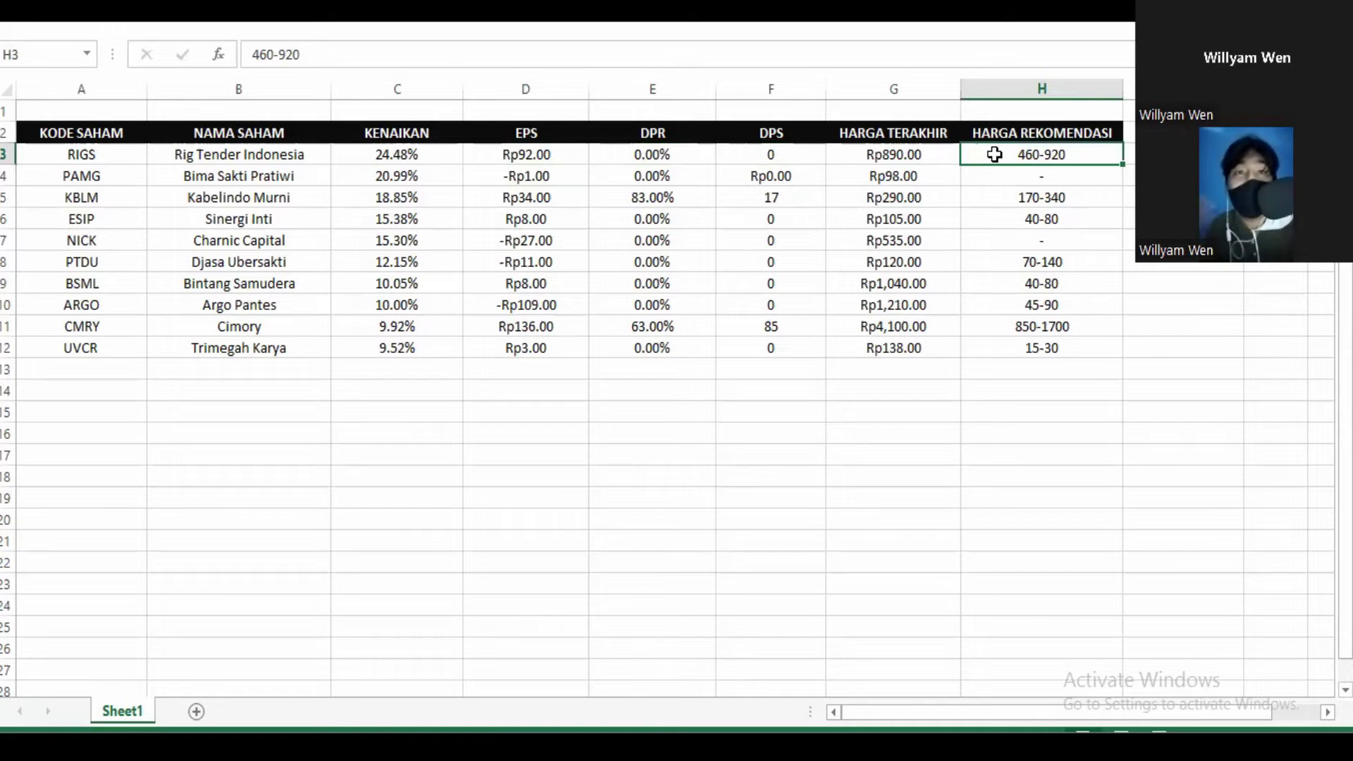
Examine the code, company name and percentage gain of PAMG in the stock table
{"action": "left_click", "coordinate": [213, 181]}
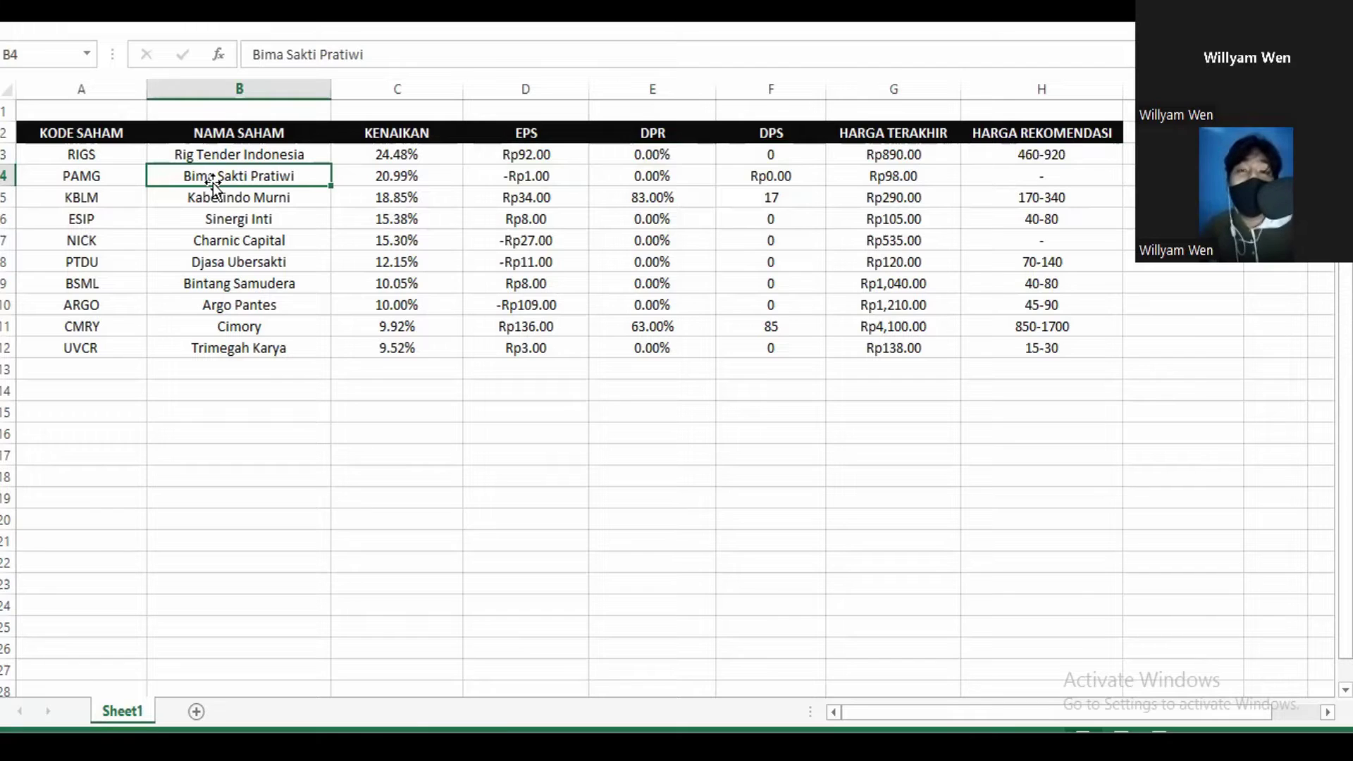
{"action": "left_click", "coordinate": [195, 202]}
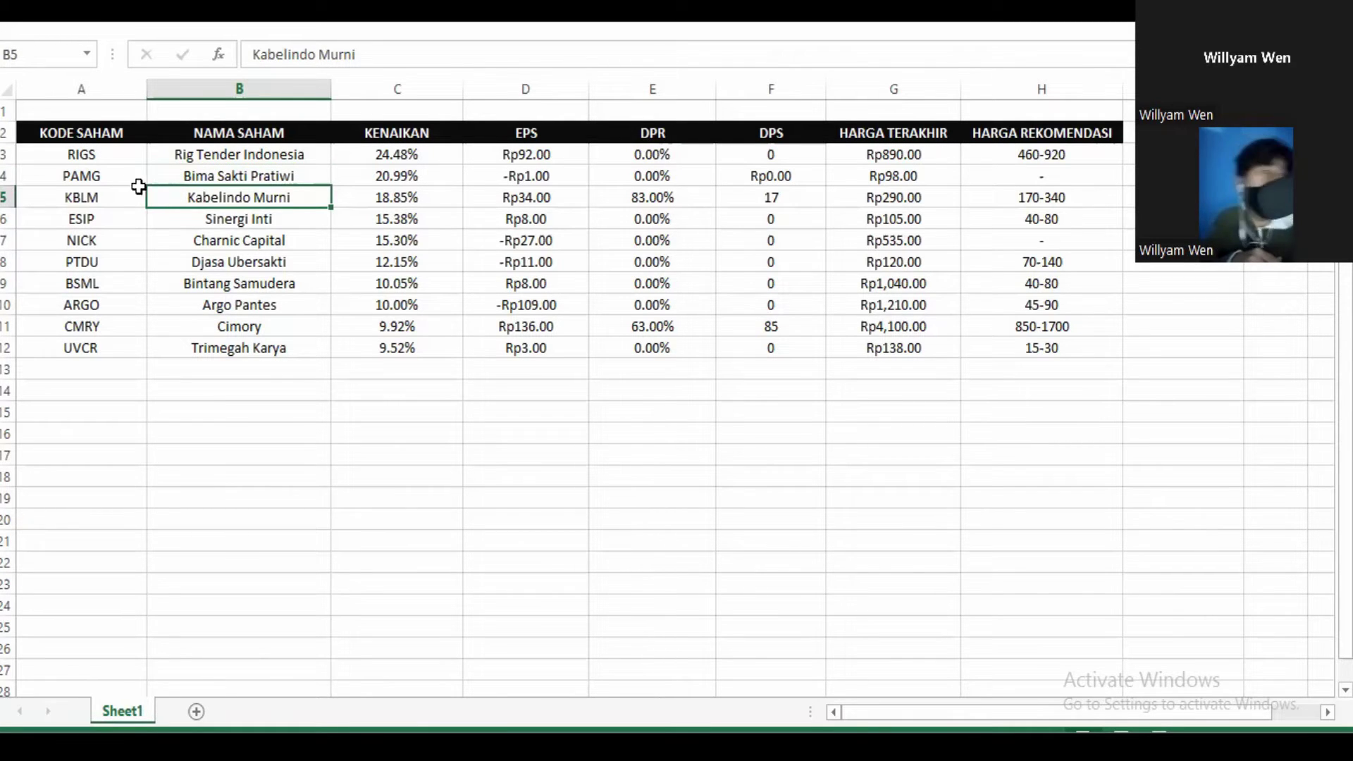
{"action": "left_click", "coordinate": [106, 180]}
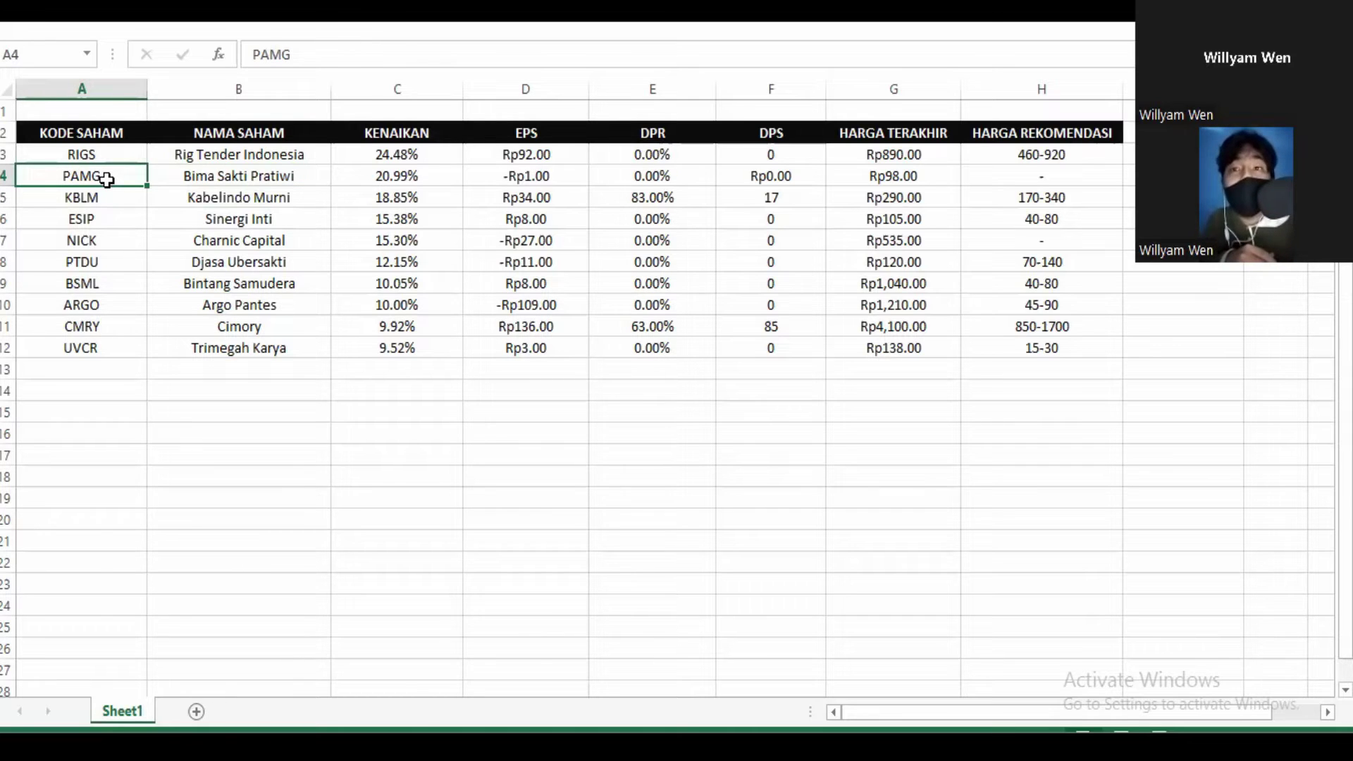
{"action": "left_click", "coordinate": [193, 178]}
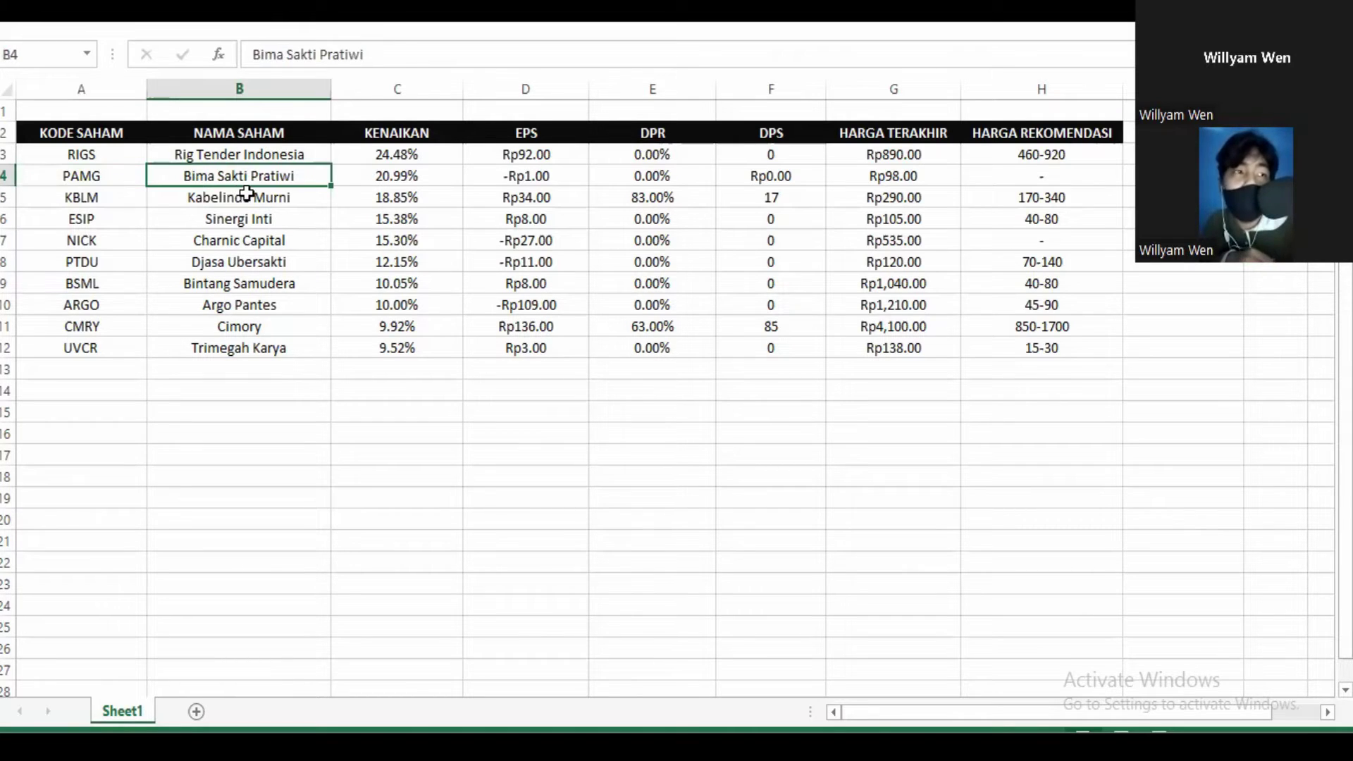
{"action": "left_click", "coordinate": [408, 188]}
{"action": "left_click", "coordinate": [432, 172]}
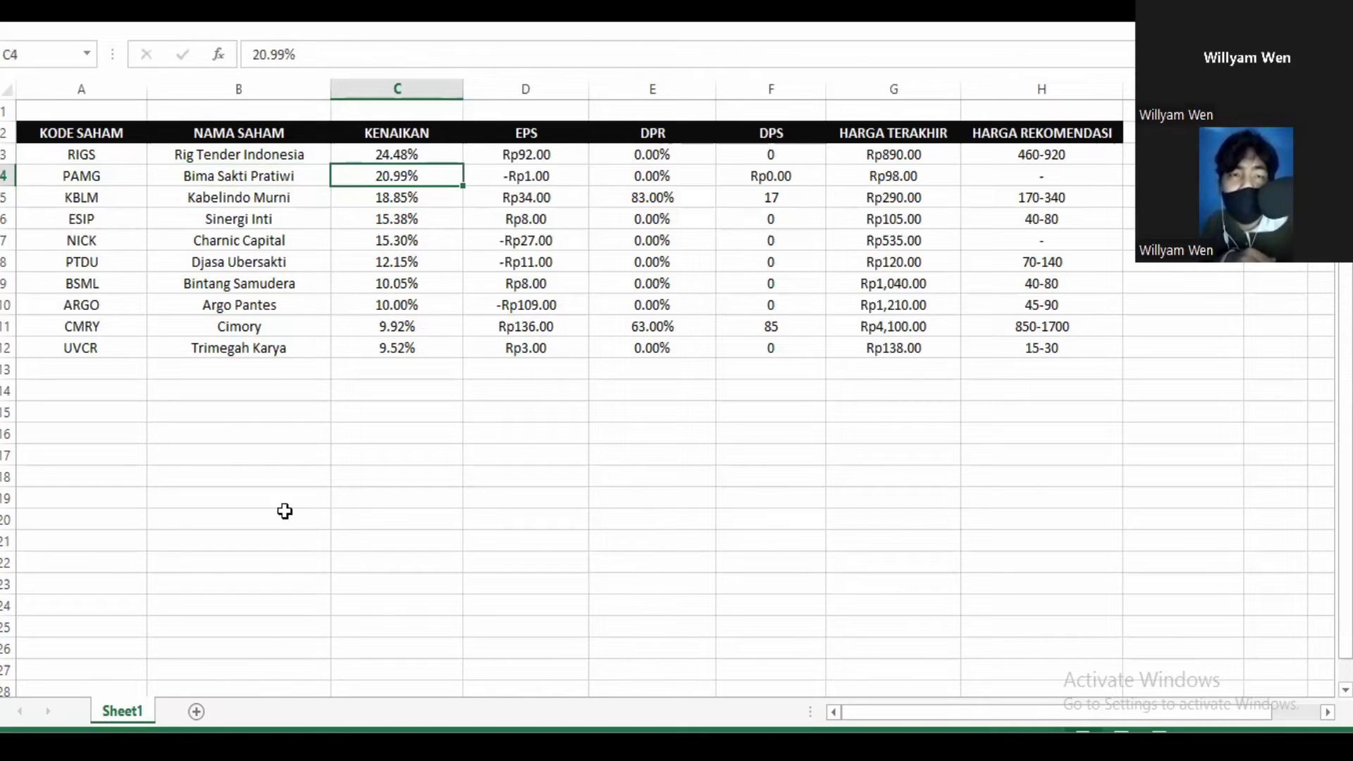
Switch to the browser and search Google for "saham pamg"
{"action": "key", "text": "alt+Tab"}
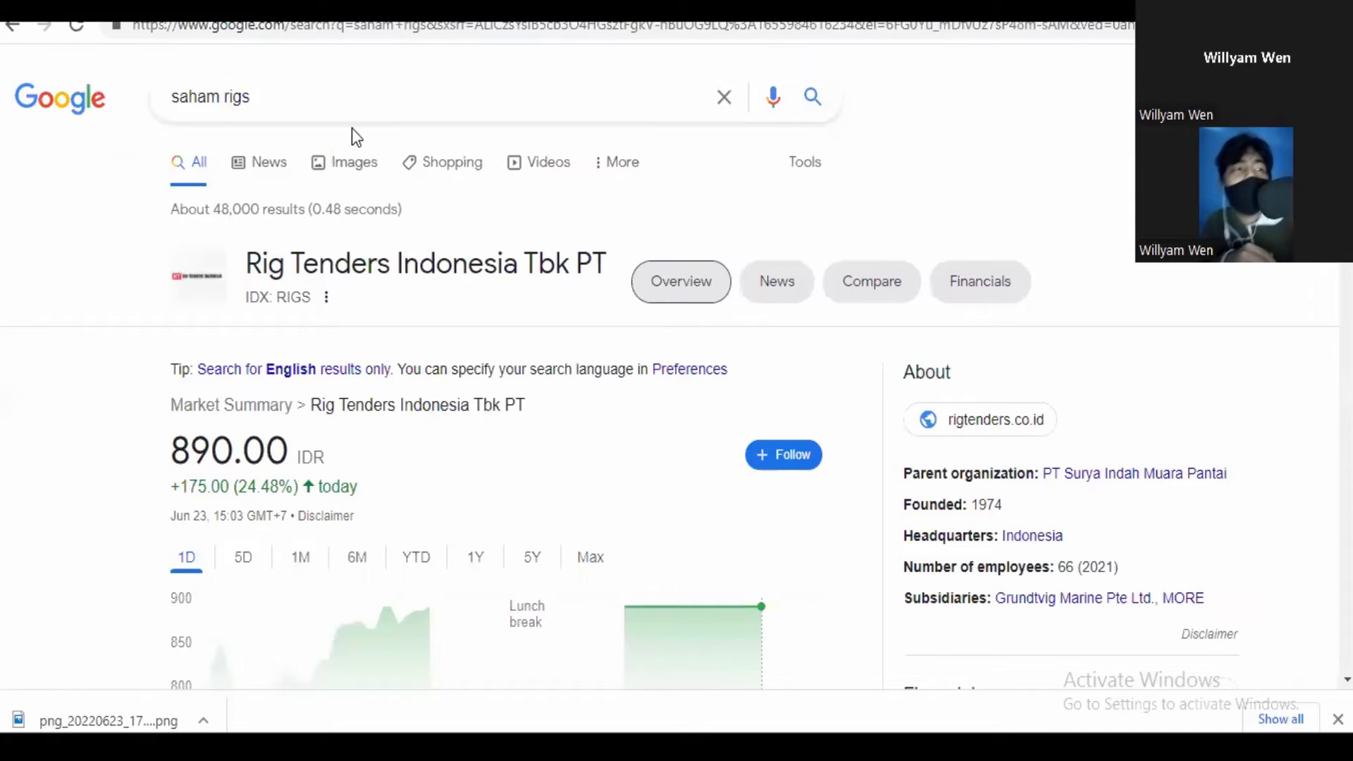
{"action": "left_click", "coordinate": [279, 99]}
{"action": "key", "text": "BackSpace"}
{"action": "key", "text": "BackSpace"}
{"action": "key", "text": "BackSpace"}
{"action": "key", "text": "BackSpace"}
{"action": "type", "text": "p"}
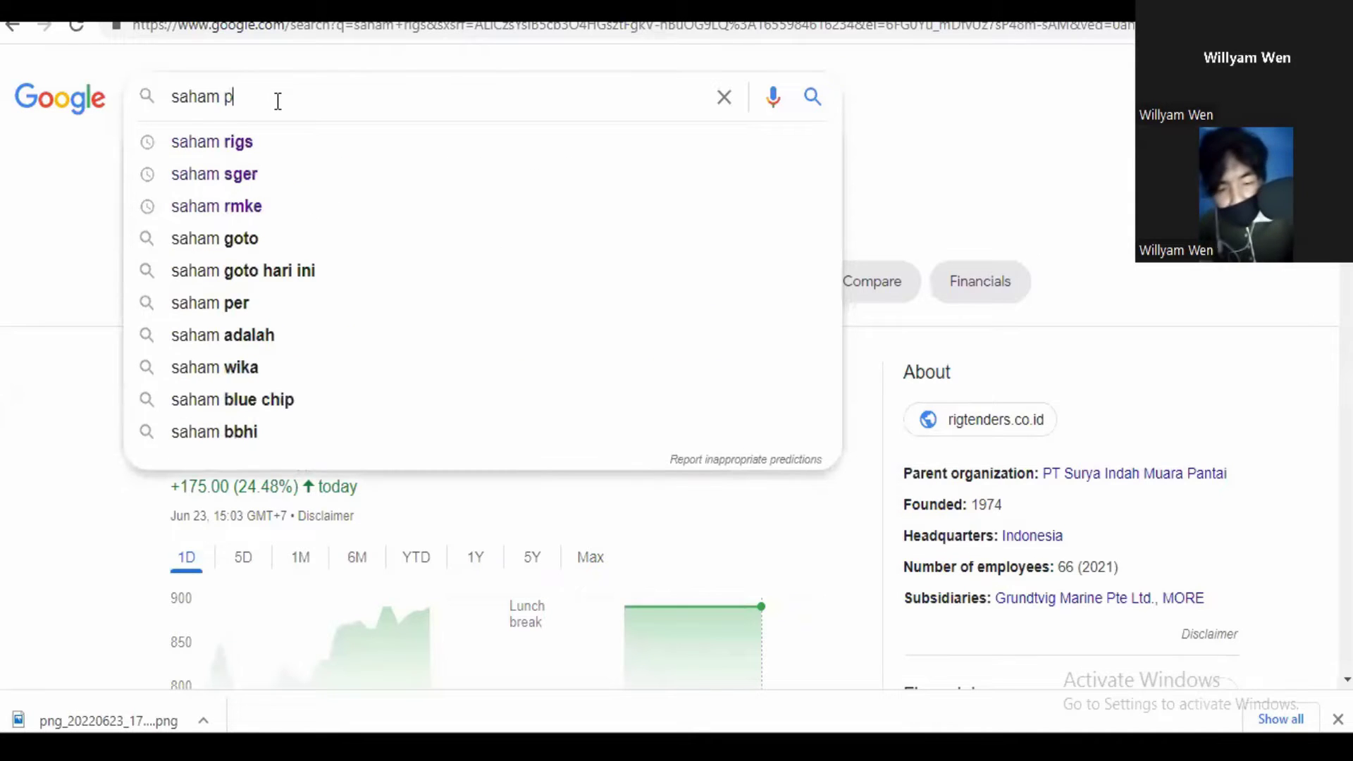
{"action": "type", "text": "amg"}
{"action": "key", "text": "Return"}
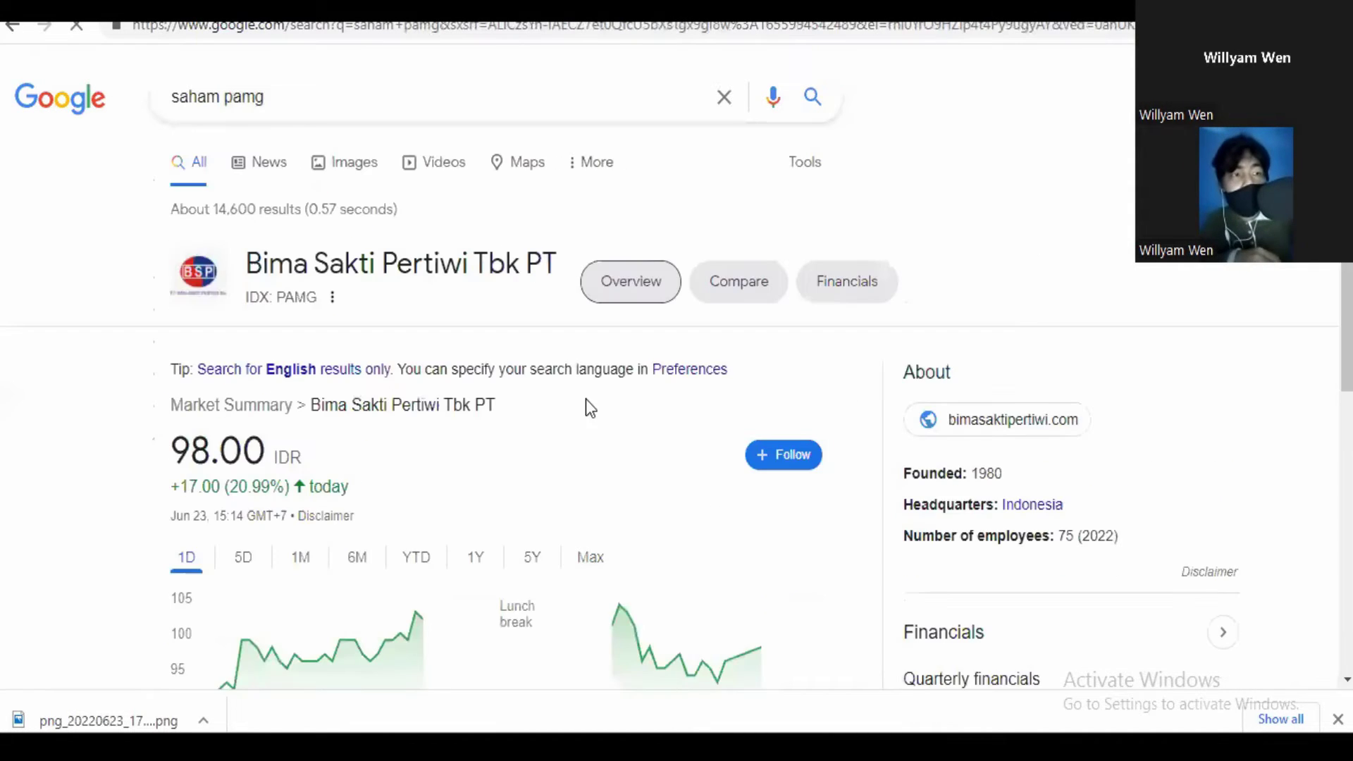
Set the PAMG price chart to the Max period and examine its price history and key statistics
{"action": "left_click", "coordinate": [591, 561]}
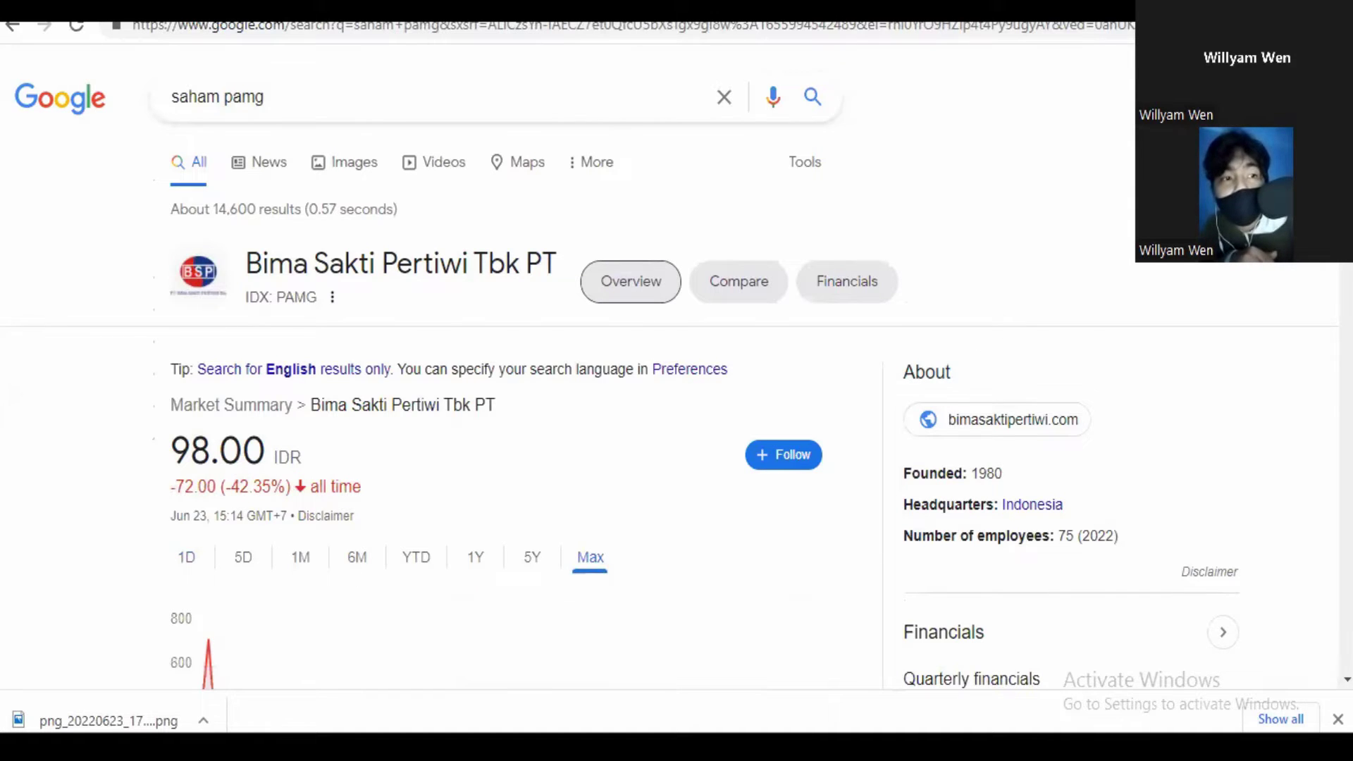
{"action": "scroll", "coordinate": [189, 269], "scroll_direction": "down", "scroll_amount": 6}
{"action": "scroll", "coordinate": [189, 270], "scroll_direction": "up", "scroll_amount": 2}
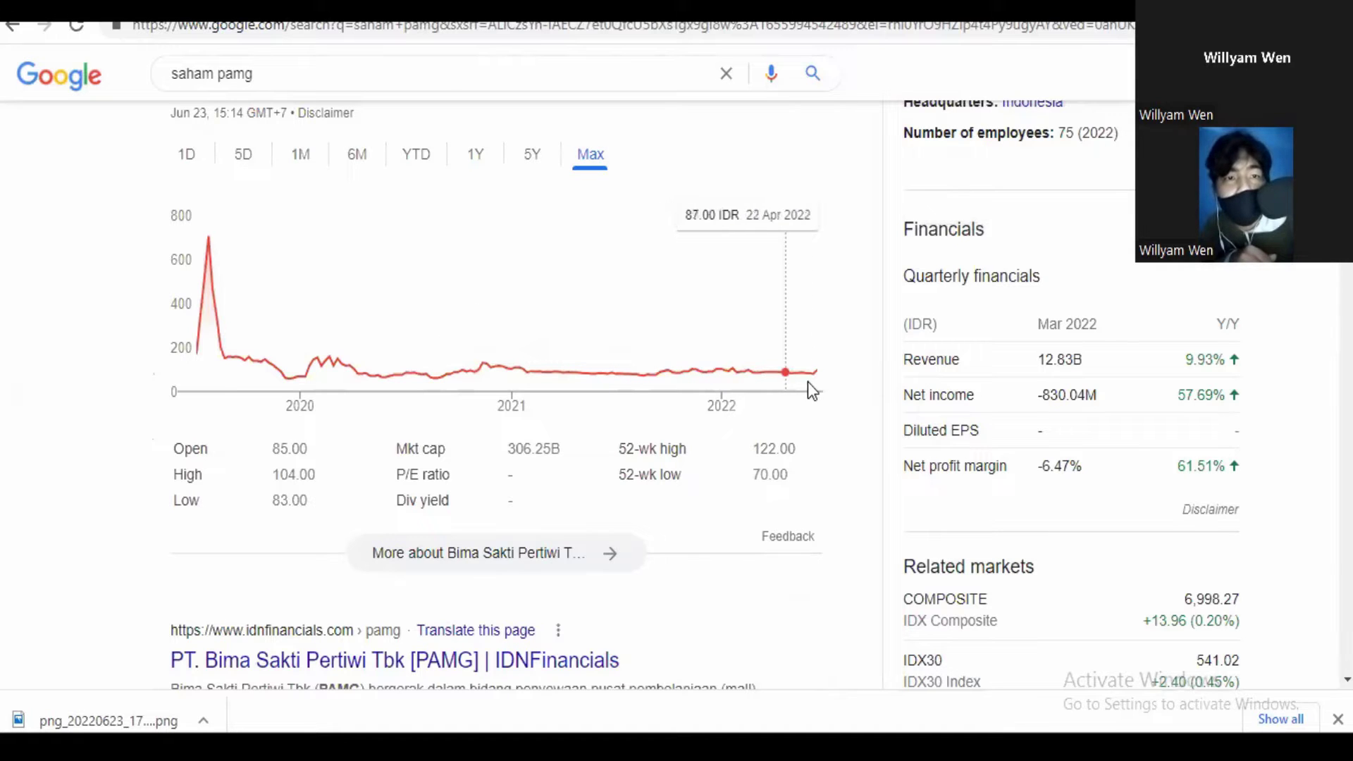
Open lembarsaham.com/fundamental-saham/emiten/pamg on the LembarSaham page and read the PAMG company description and profile
{"action": "key", "text": "ctrl+Tab"}
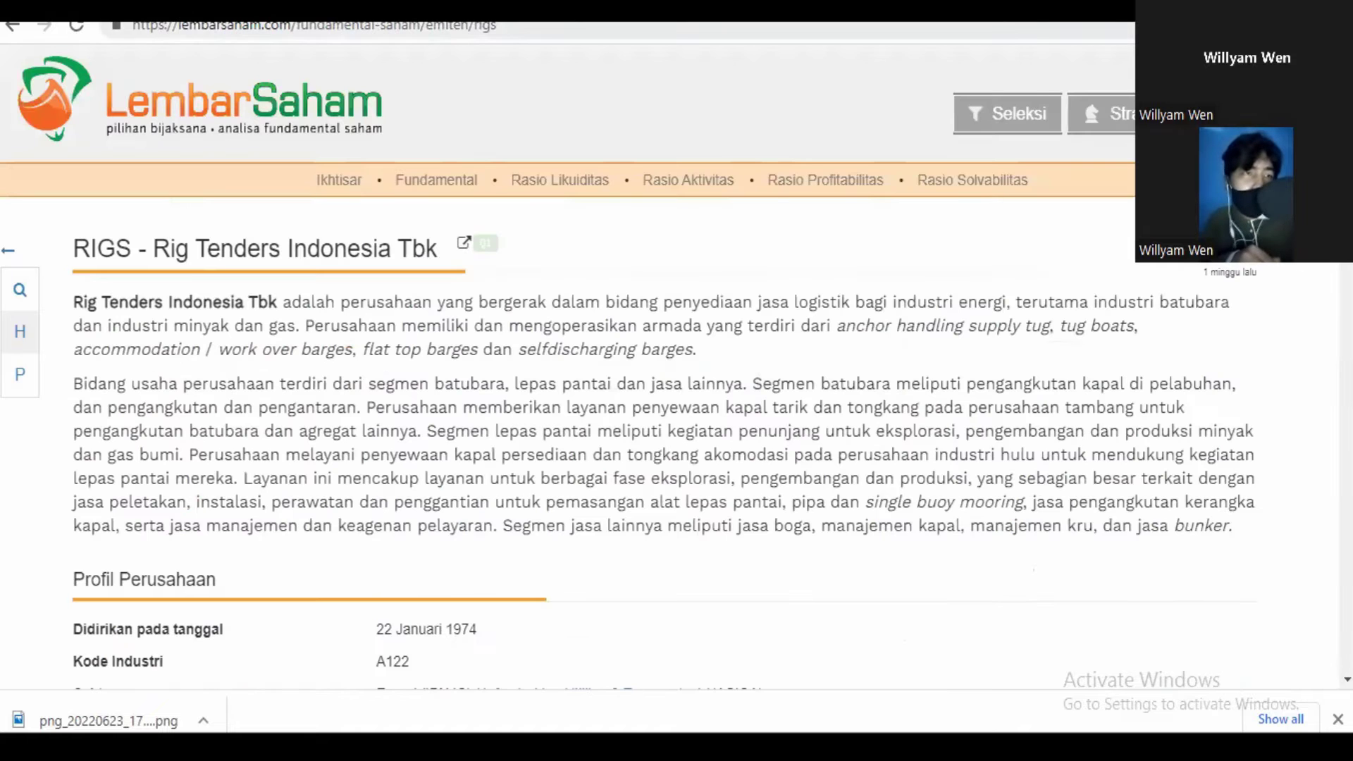
{"action": "key", "text": "ctrl+l"}
{"action": "key", "text": "End"}
{"action": "key", "text": "BackSpace"}
{"action": "key", "text": "BackSpace"}
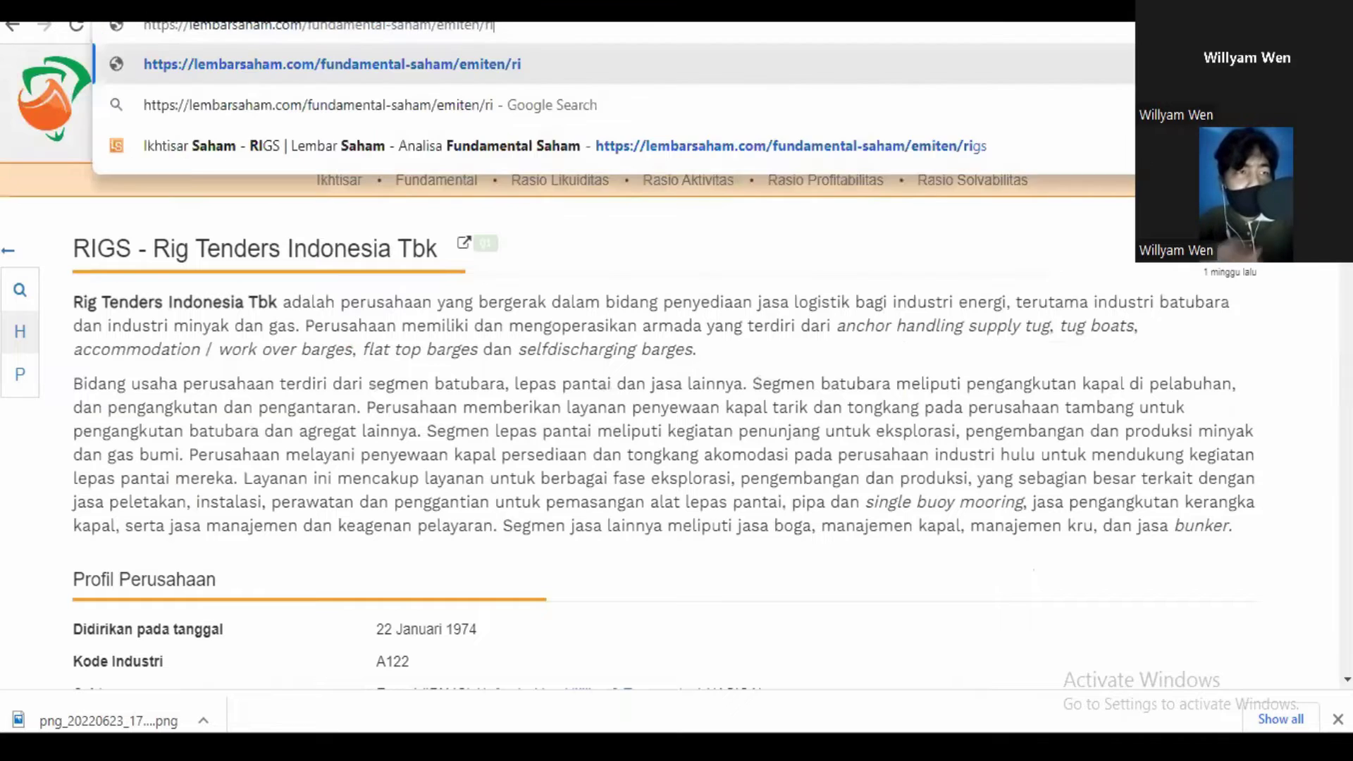
{"action": "key", "text": "BackSpace"}
{"action": "key", "text": "BackSpace"}
{"action": "type", "text": "["}
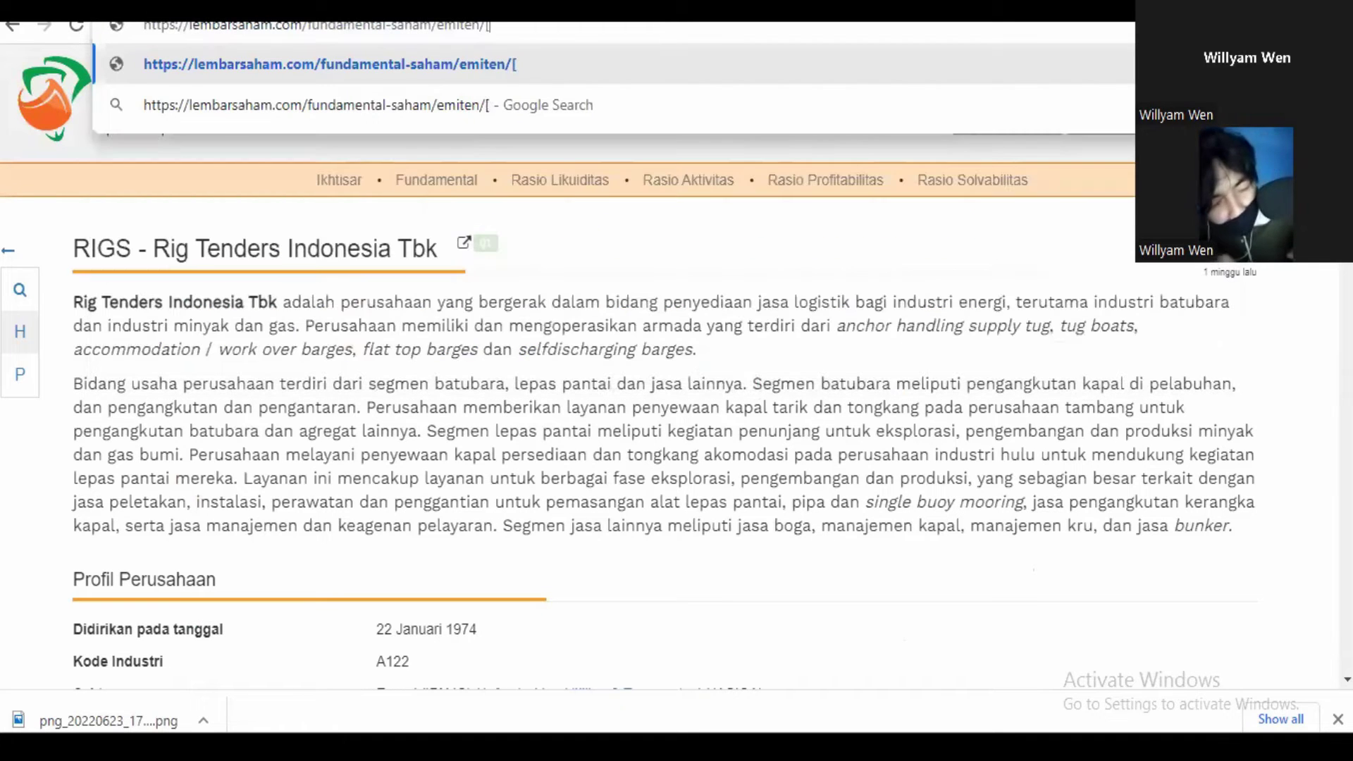
{"action": "key", "text": "BackSpace"}
{"action": "type", "text": "pamg"}
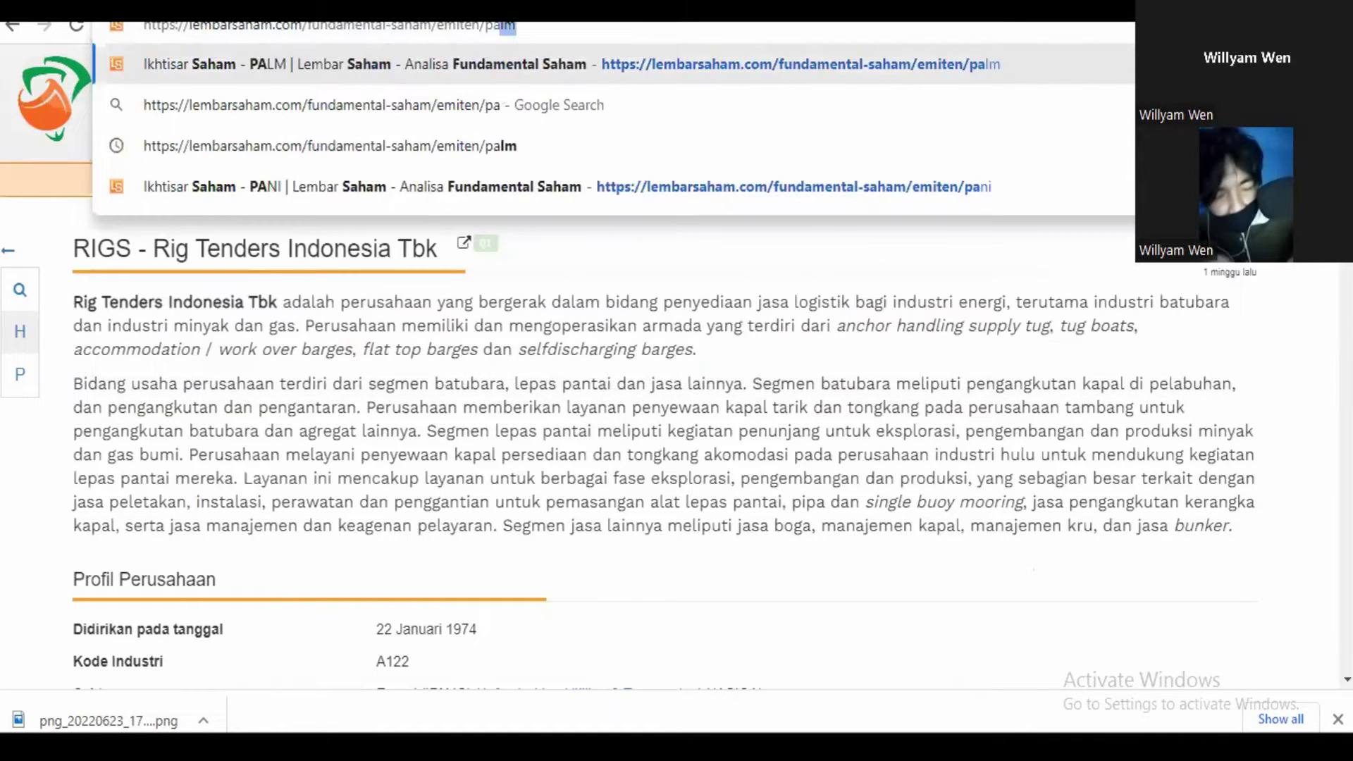
{"action": "key", "text": "Return"}
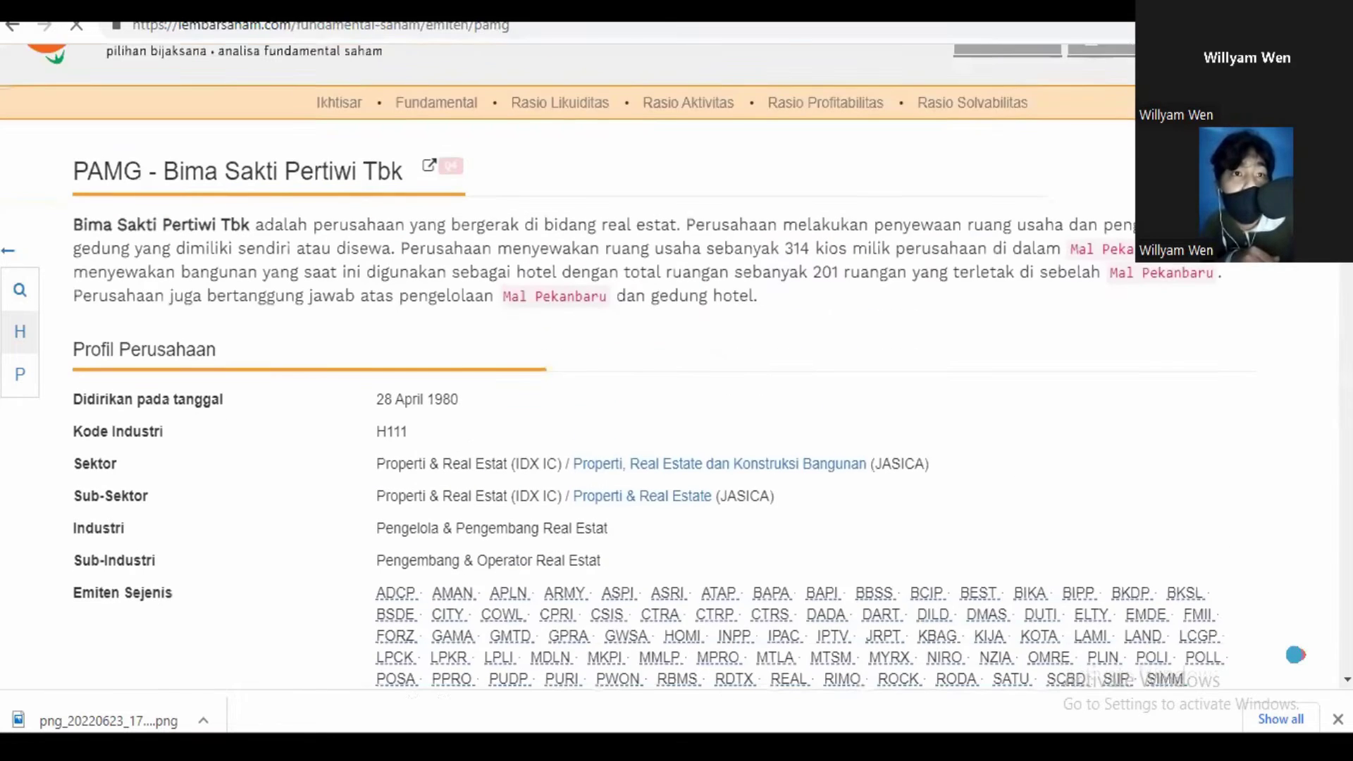
{"action": "scroll", "coordinate": [564, 387], "scroll_direction": "down", "scroll_amount": 1}
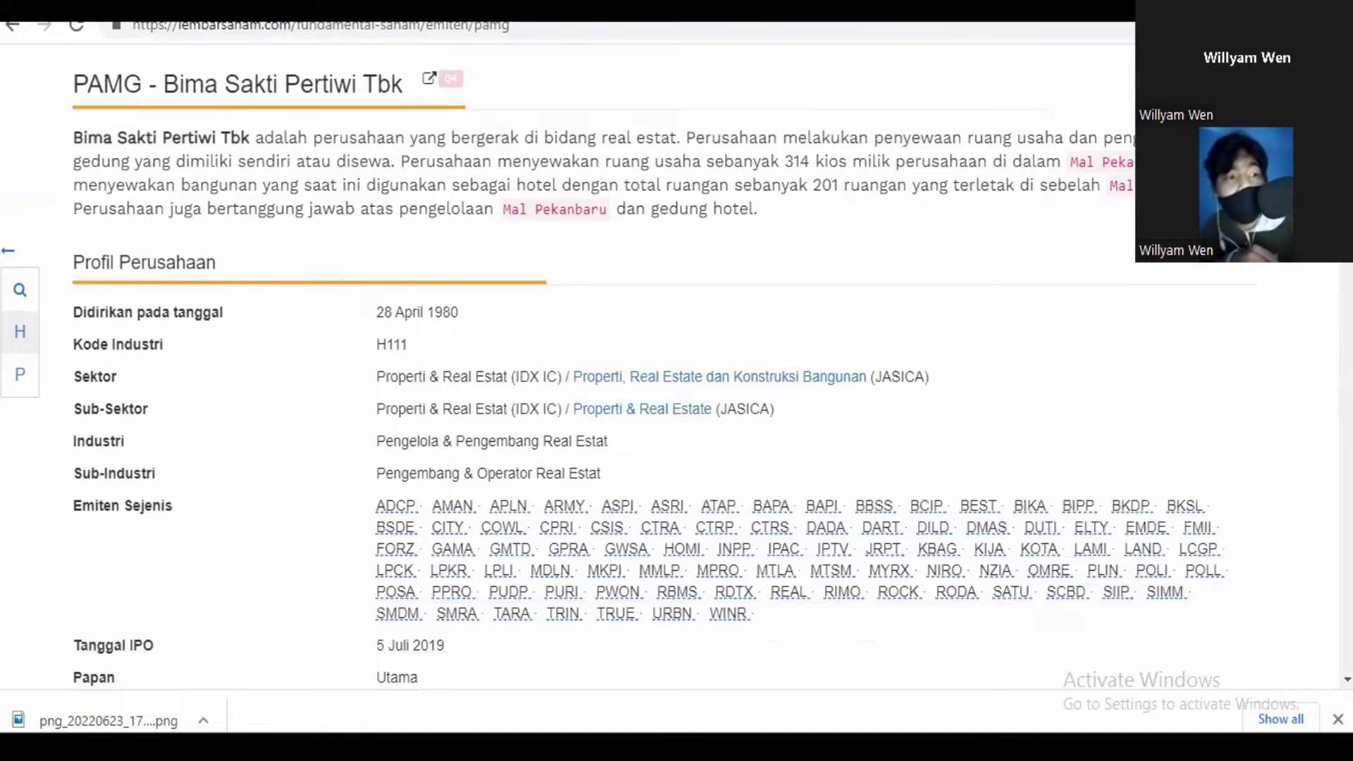
Switch back to the Excel stock table and examine PAMG's last price, EPS and the remaining figures in its row
{"action": "key", "text": "ctrl+Tab"}
{"action": "key", "text": "alt+Tab"}
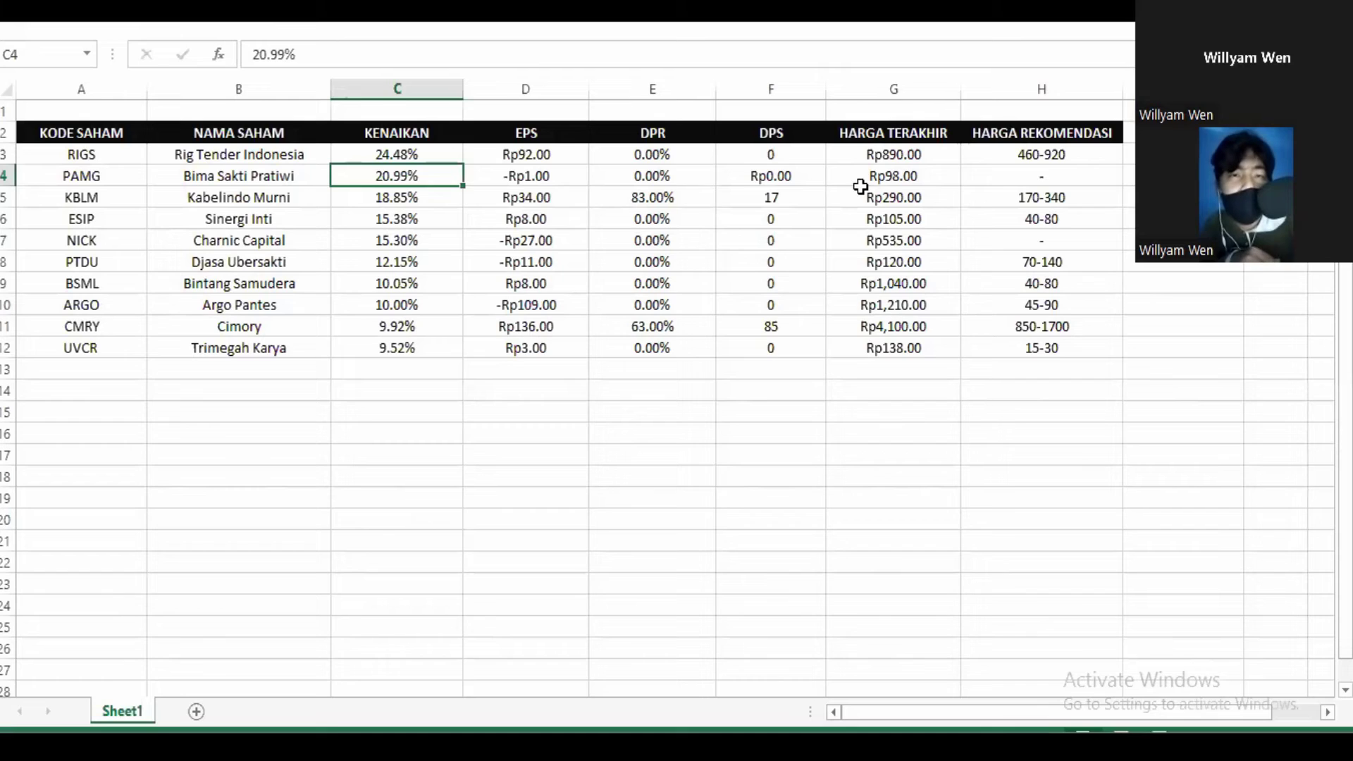
{"action": "left_click", "coordinate": [889, 180]}
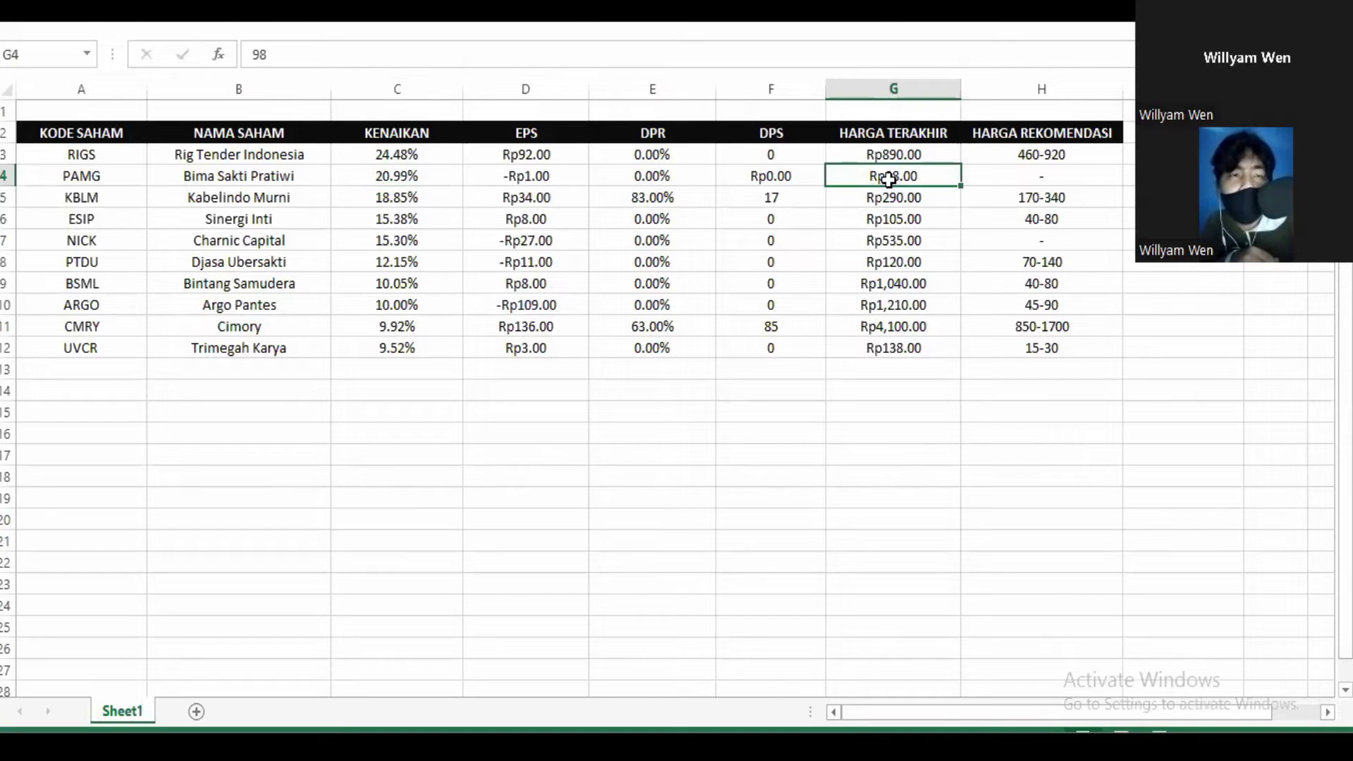
{"action": "left_click", "coordinate": [537, 180]}
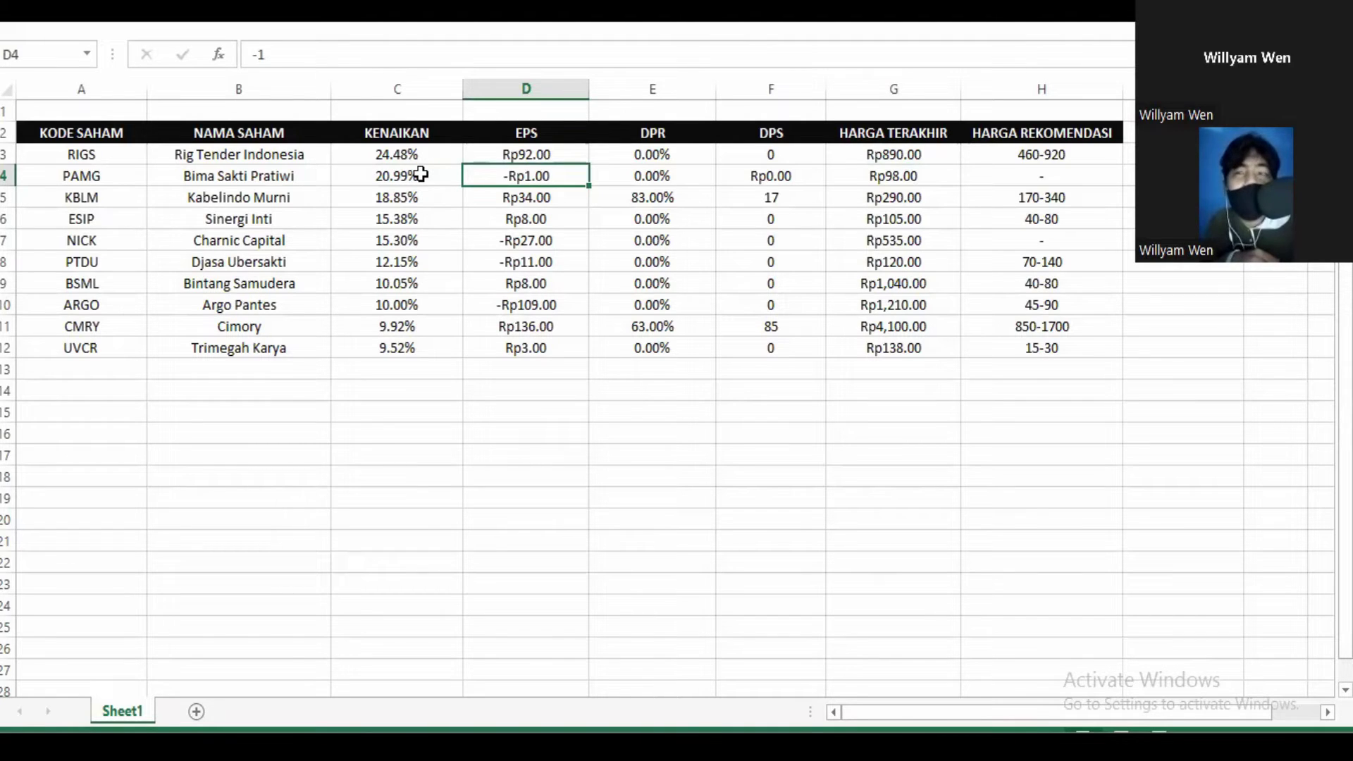
{"action": "left_click_drag", "start_coordinate": [421, 174], "coordinate": [991, 175]}
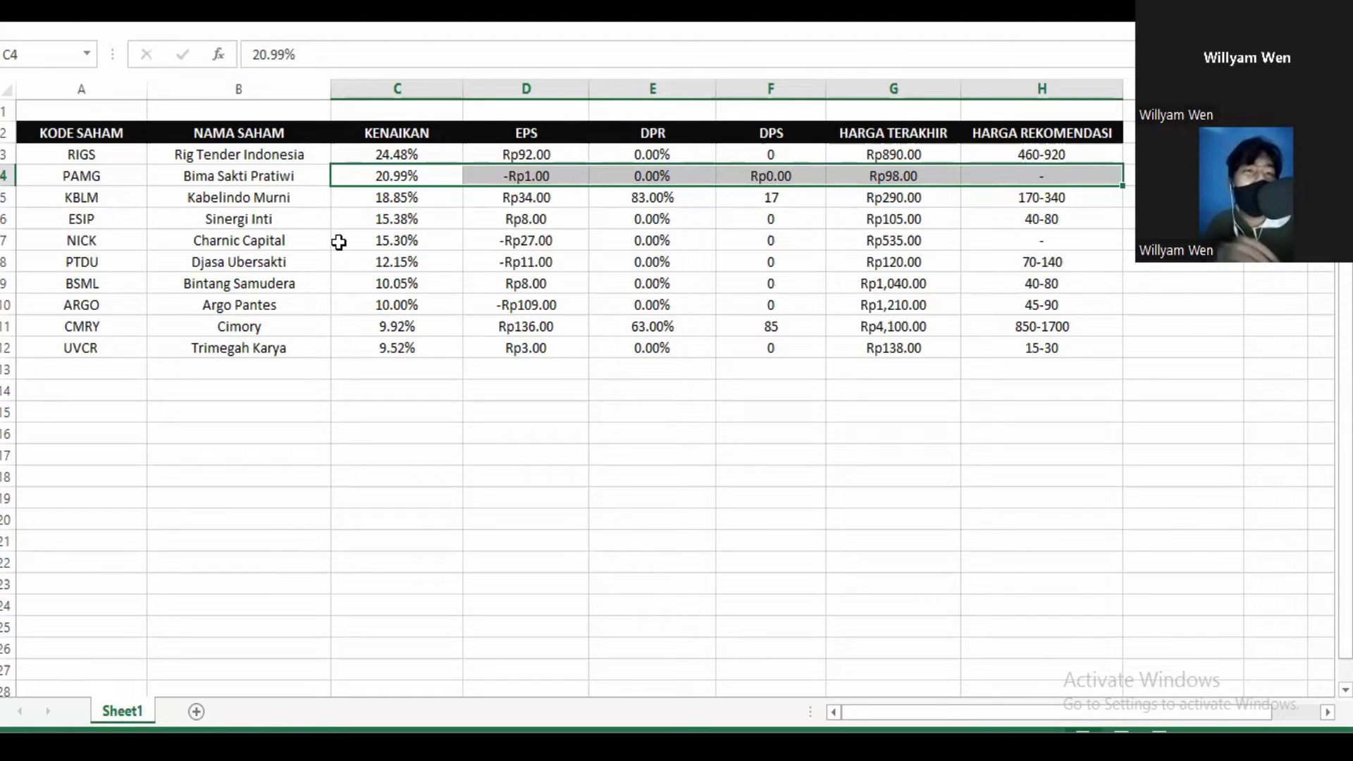
{"action": "left_click", "coordinate": [87, 171]}
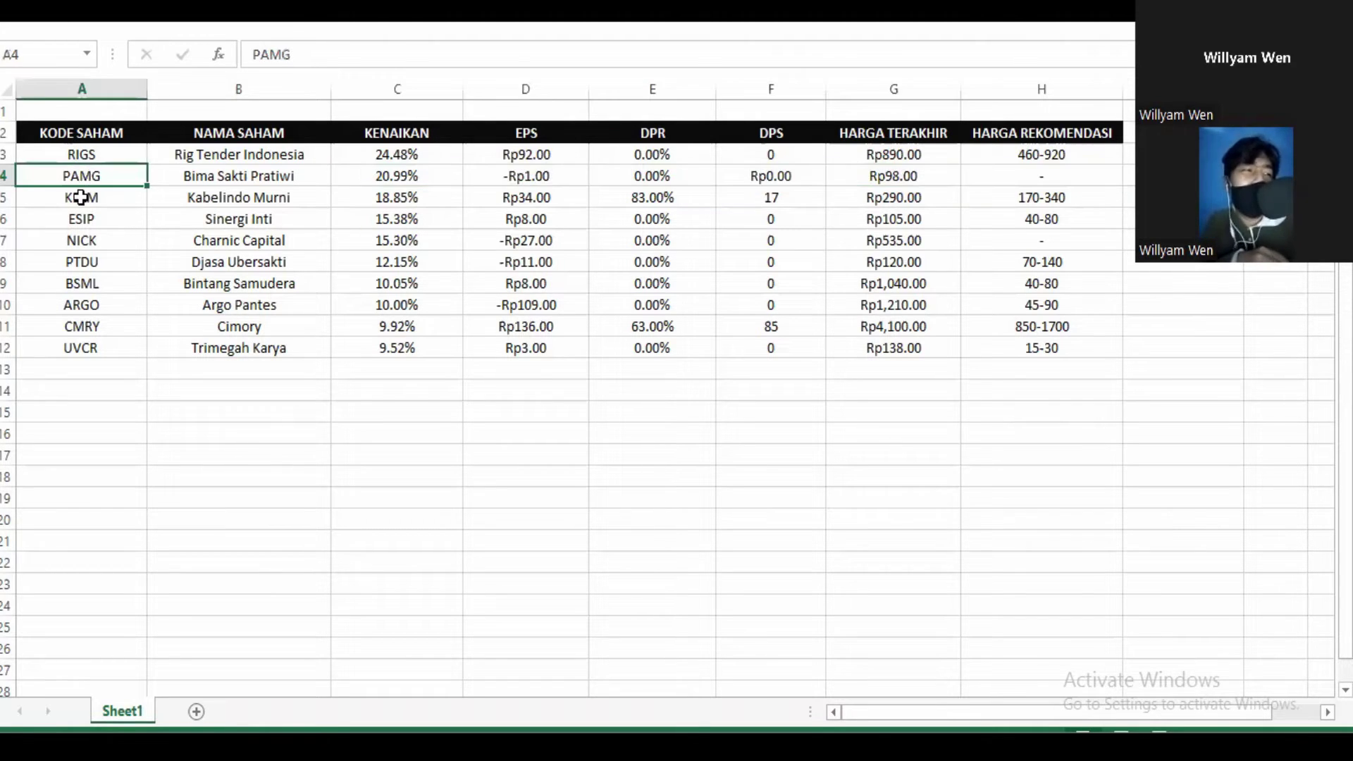
Examine the code, company name, percentage gain and last price of KBLM in the stock table
{"action": "left_click", "coordinate": [81, 199]}
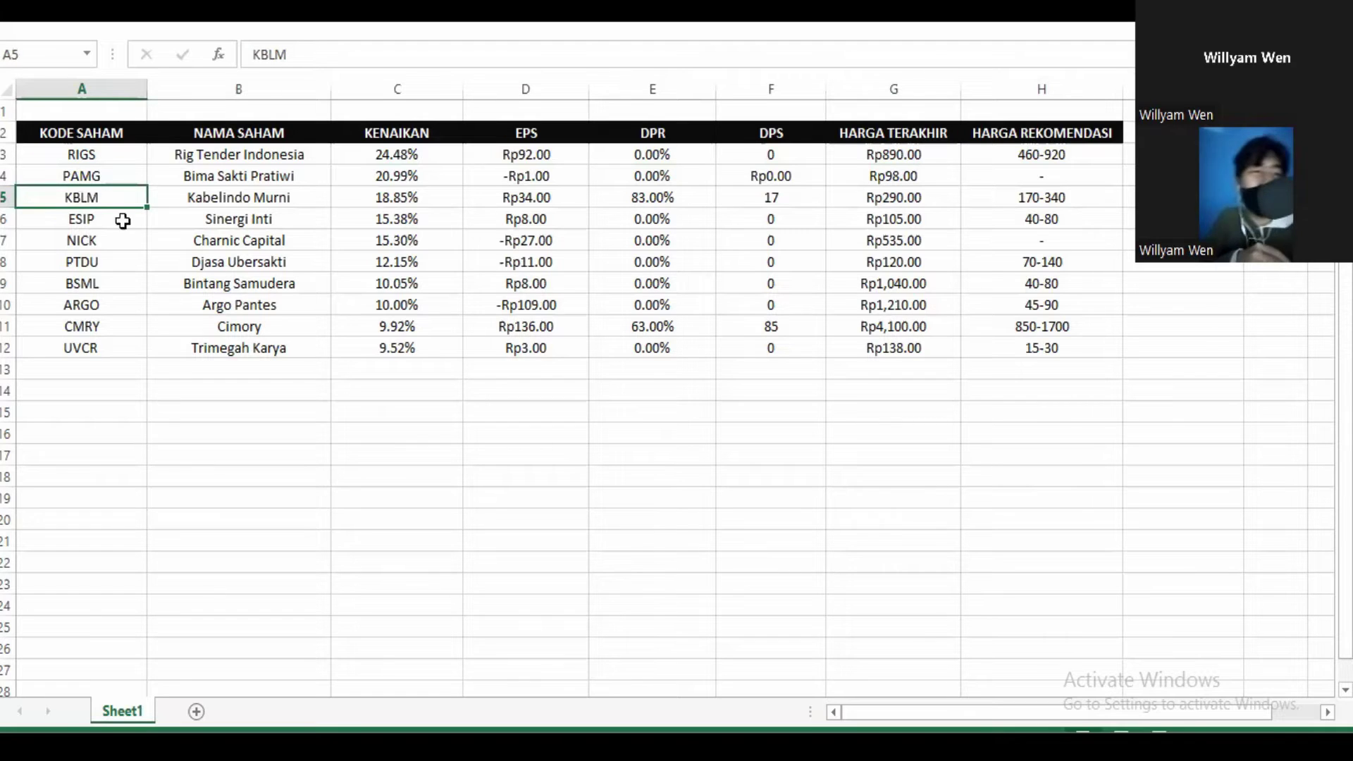
{"action": "left_click", "coordinate": [262, 200]}
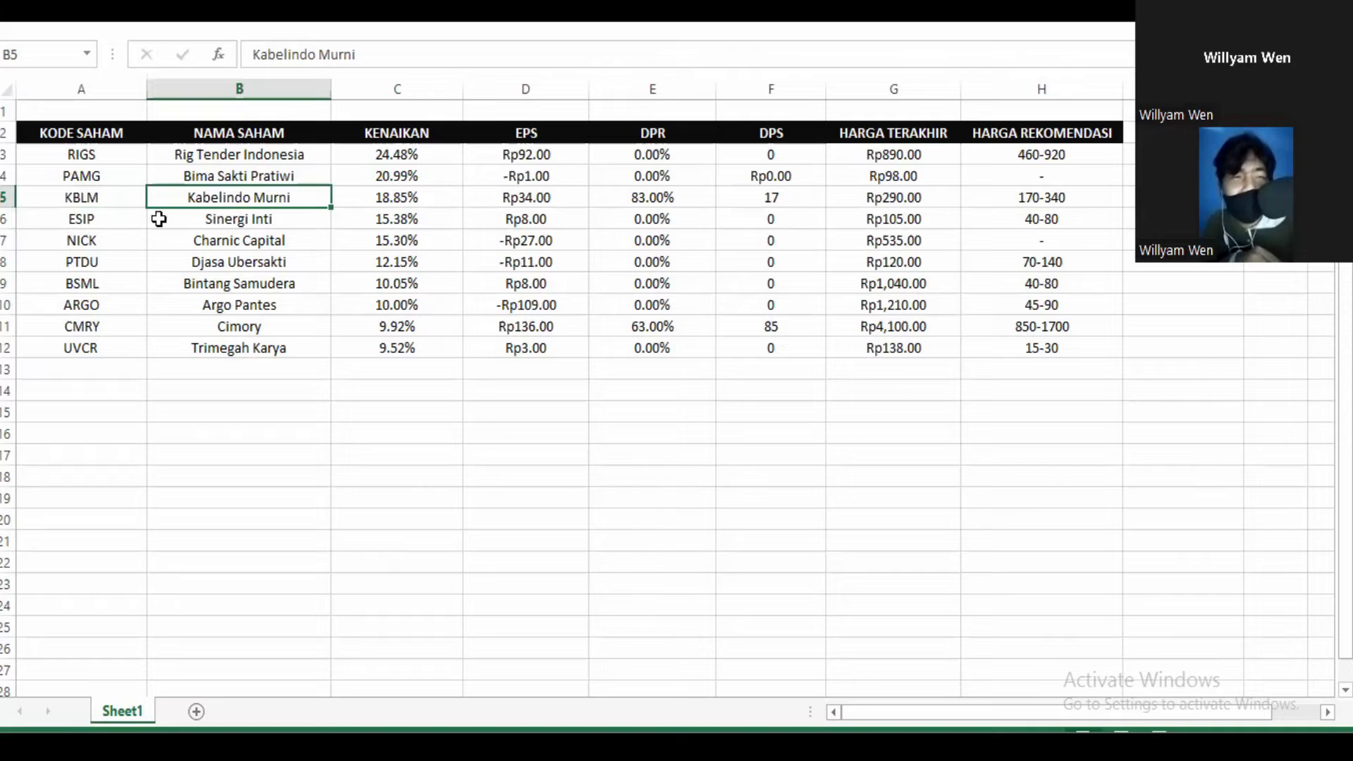
{"action": "left_click", "coordinate": [110, 199]}
{"action": "left_click", "coordinate": [413, 197]}
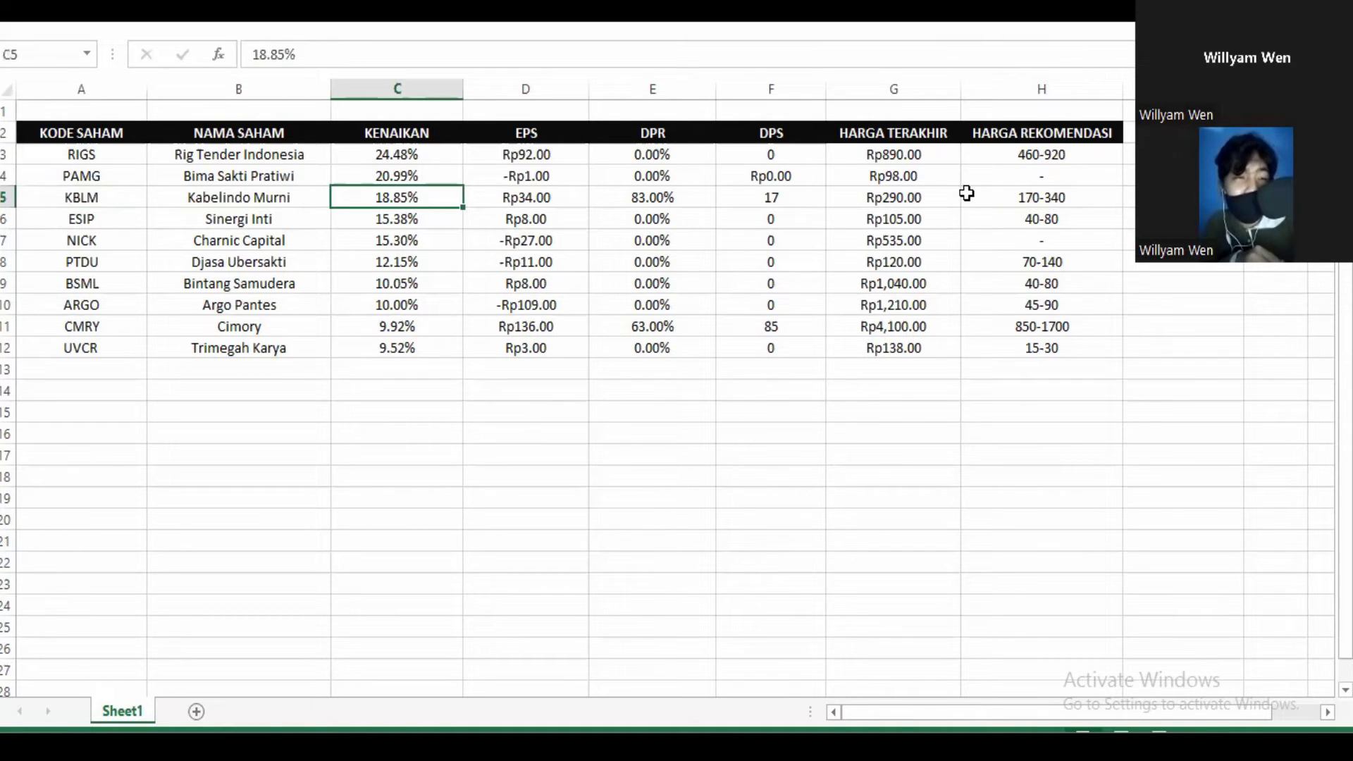
{"action": "left_click", "coordinate": [910, 197]}
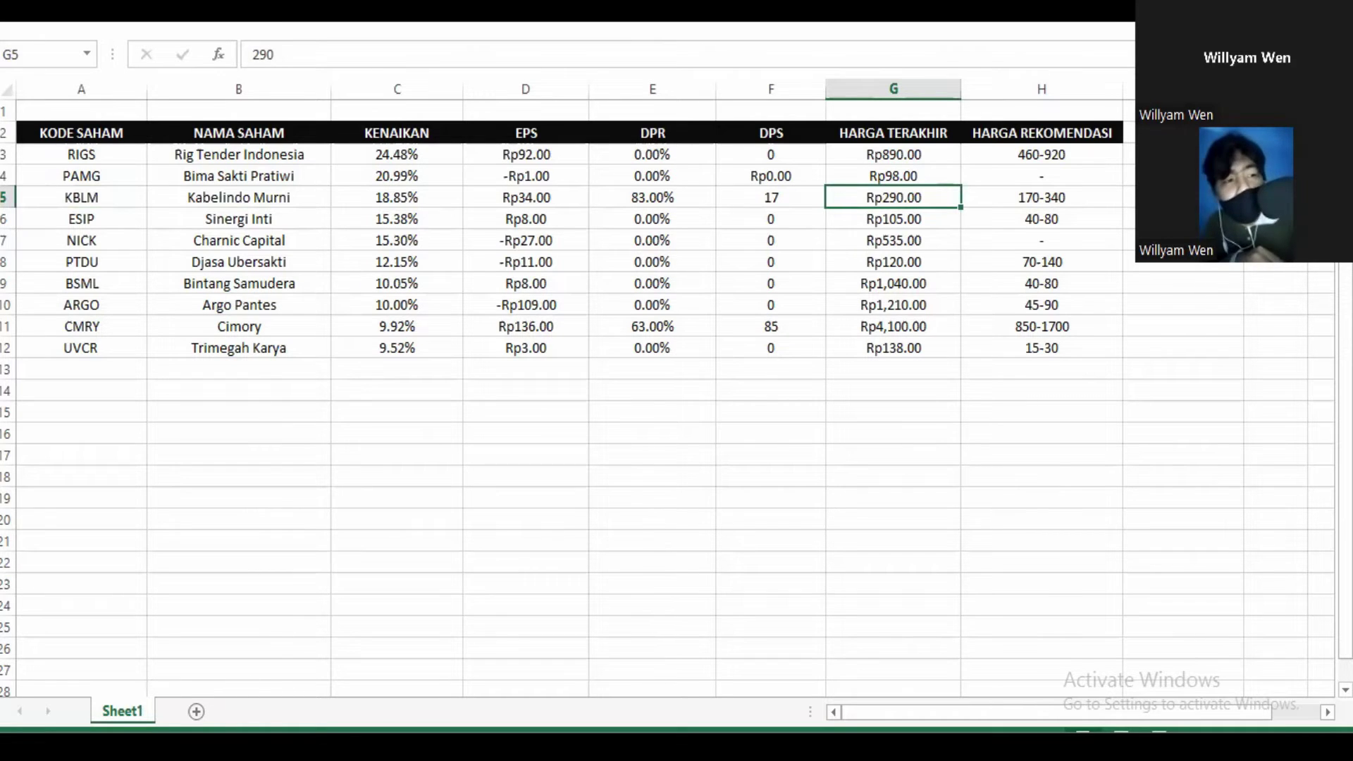
Switch to the browser, search Google for "saham kblm" and examine the KBLM price chart over the Max period
{"action": "key", "text": "alt+Tab"}
{"action": "left_click", "coordinate": [303, 79]}
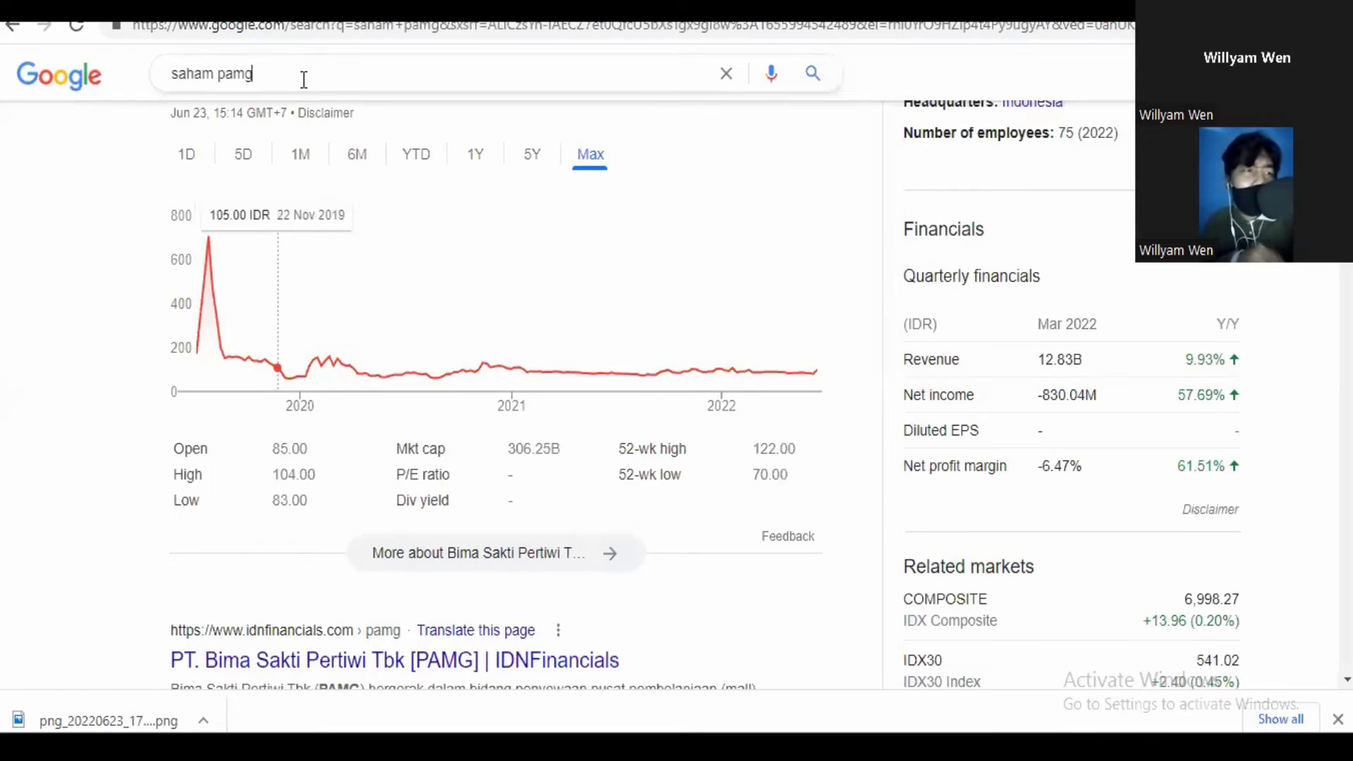
{"action": "key", "text": "BackSpace"}
{"action": "key", "text": "BackSpace"}
{"action": "key", "text": "BackSpace"}
{"action": "key", "text": "BackSpace"}
{"action": "type", "text": "kblm"}
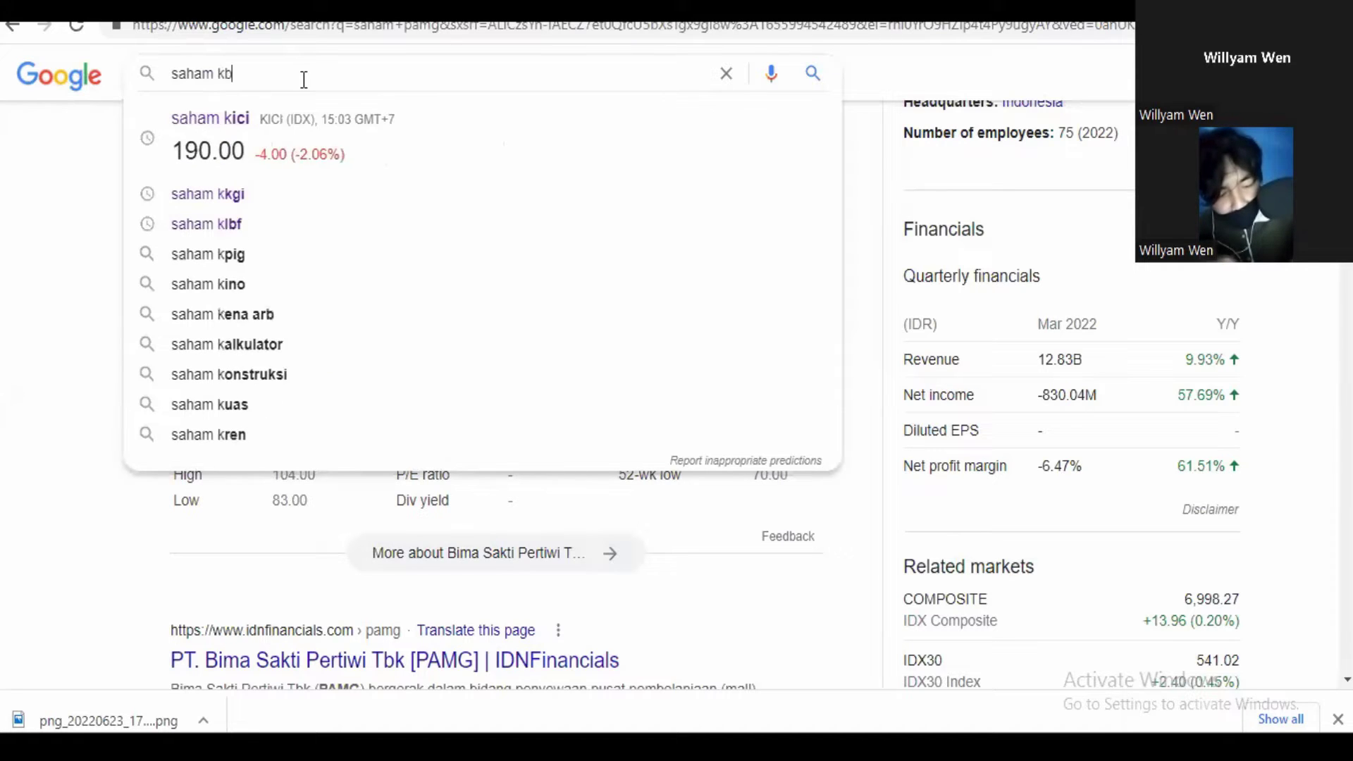
{"action": "key", "text": "Return"}
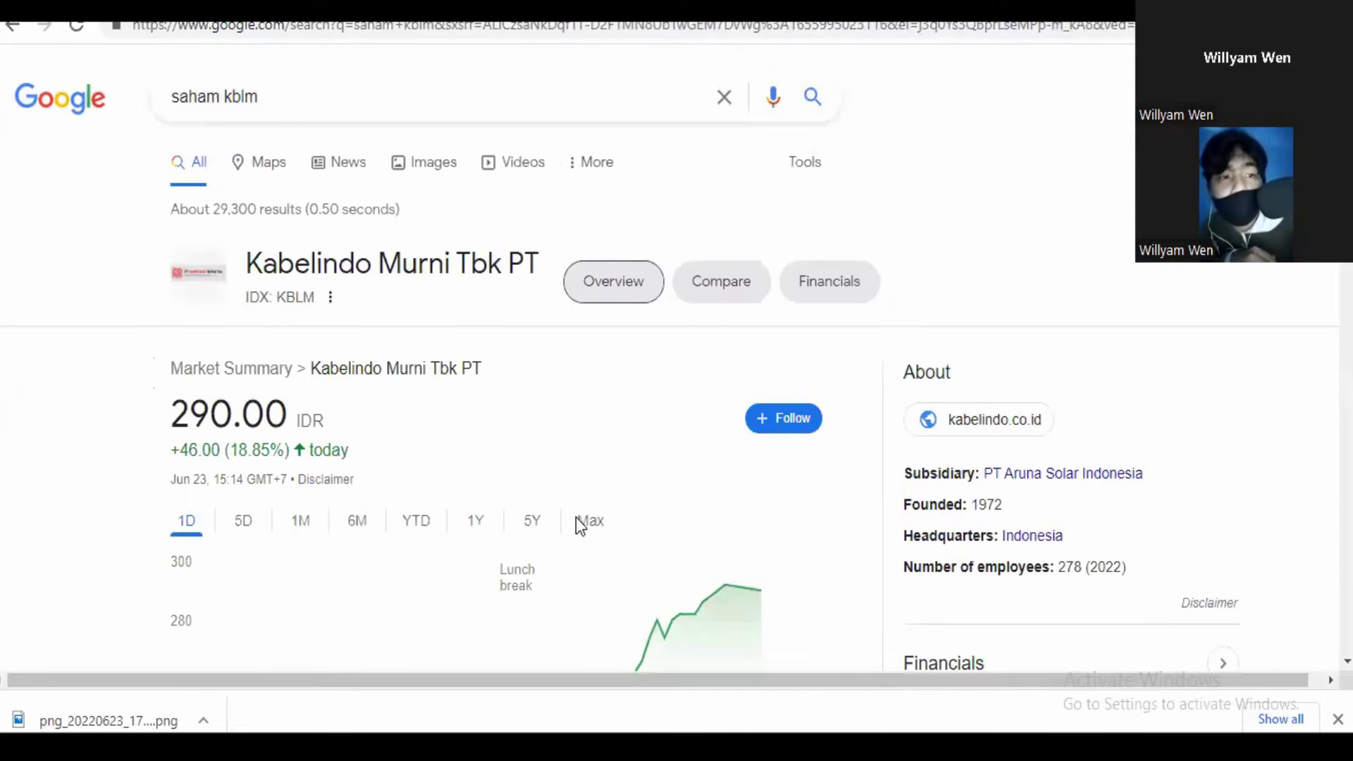
{"action": "left_click", "coordinate": [581, 521]}
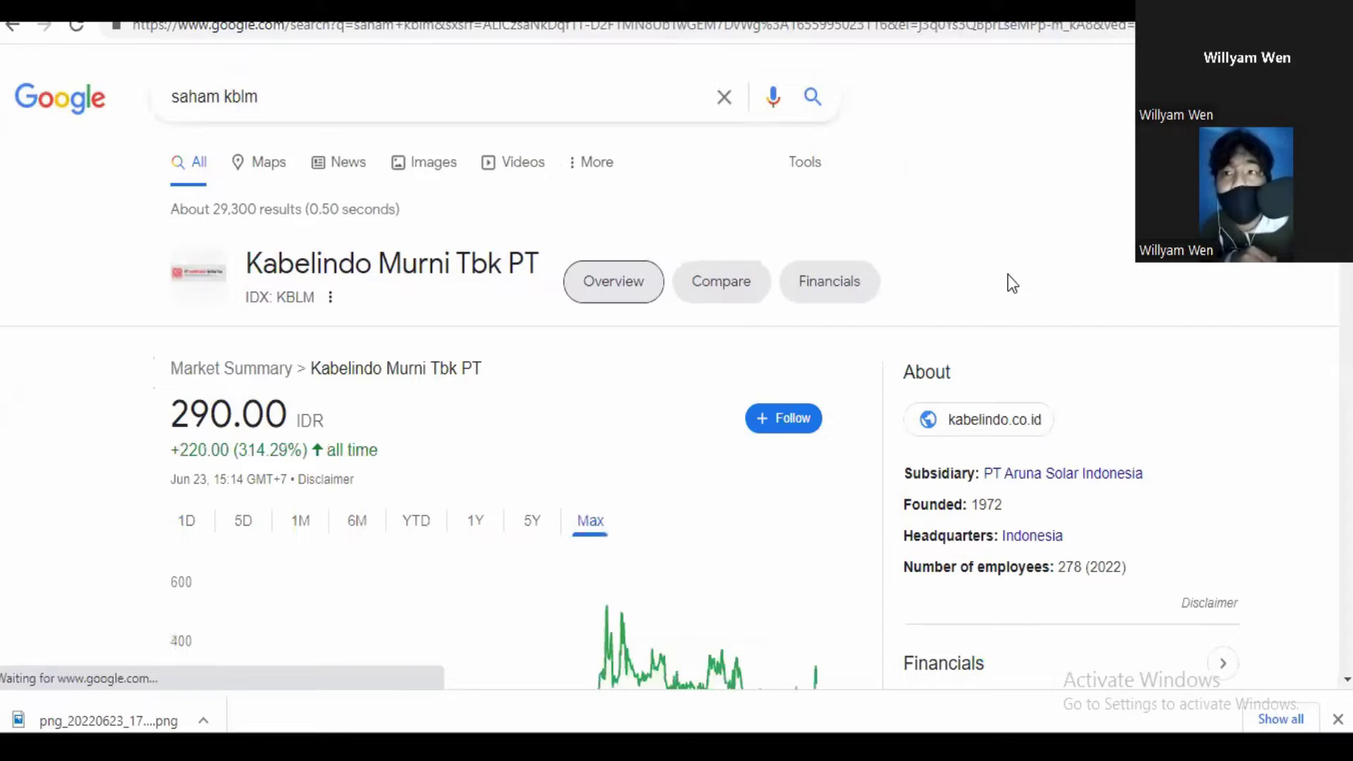
{"action": "scroll", "coordinate": [564, 395], "scroll_direction": "down", "scroll_amount": 5}
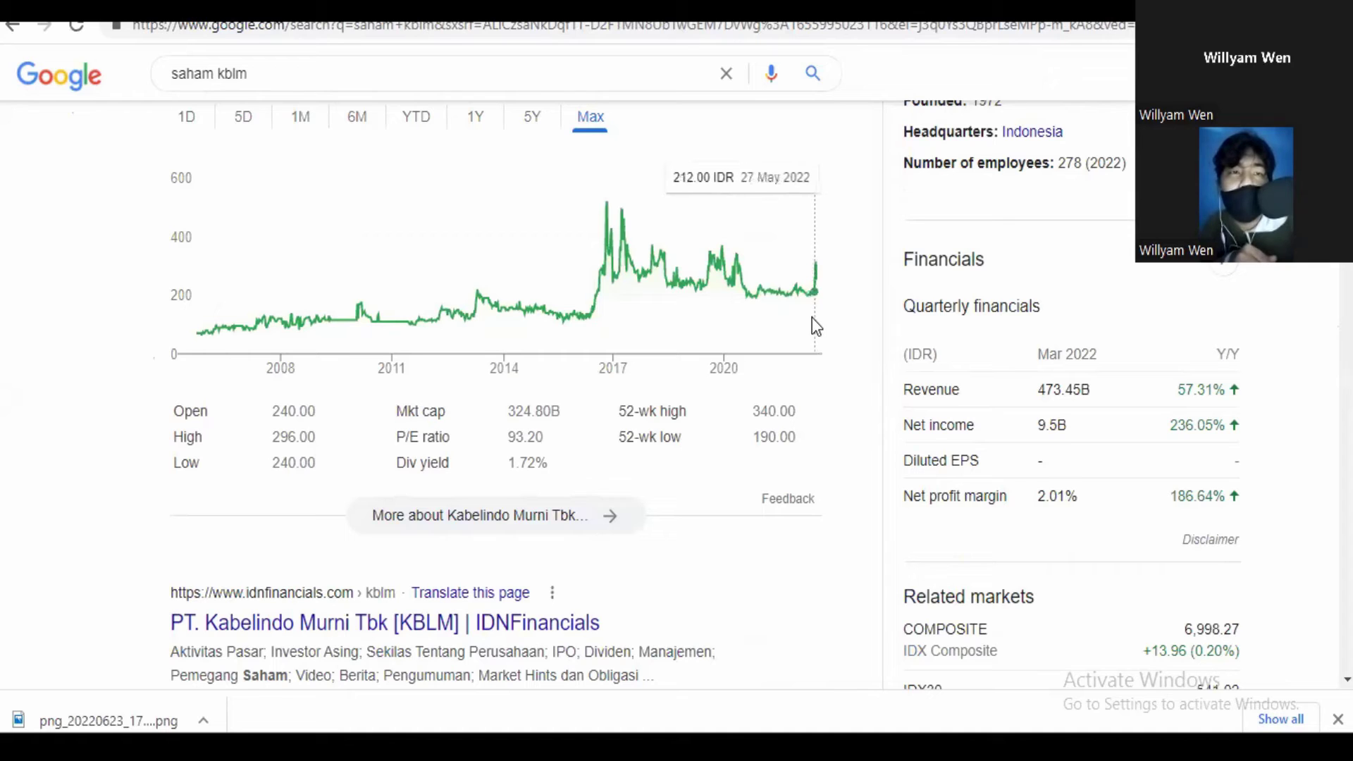
Open lembarsaham.com/fundamental-saham/emiten/kblm on the LembarSaham page and read the KBLM company description and profile
{"action": "key", "text": "ctrl+Tab"}
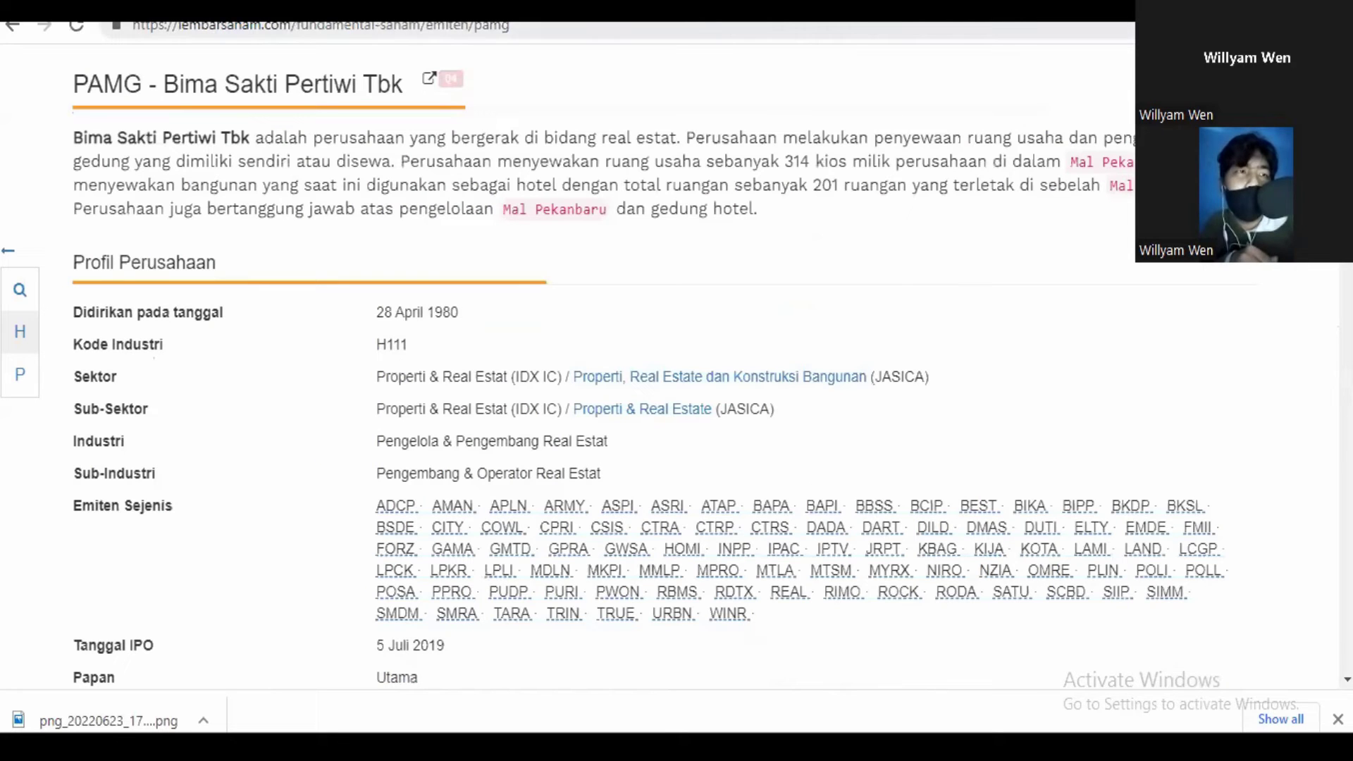
{"action": "key", "text": "ctrl+l"}
{"action": "key", "text": "End"}
{"action": "key", "text": "BackSpace"}
{"action": "key", "text": "BackSpace"}
{"action": "key", "text": "BackSpace"}
{"action": "key", "text": "BackSpace"}
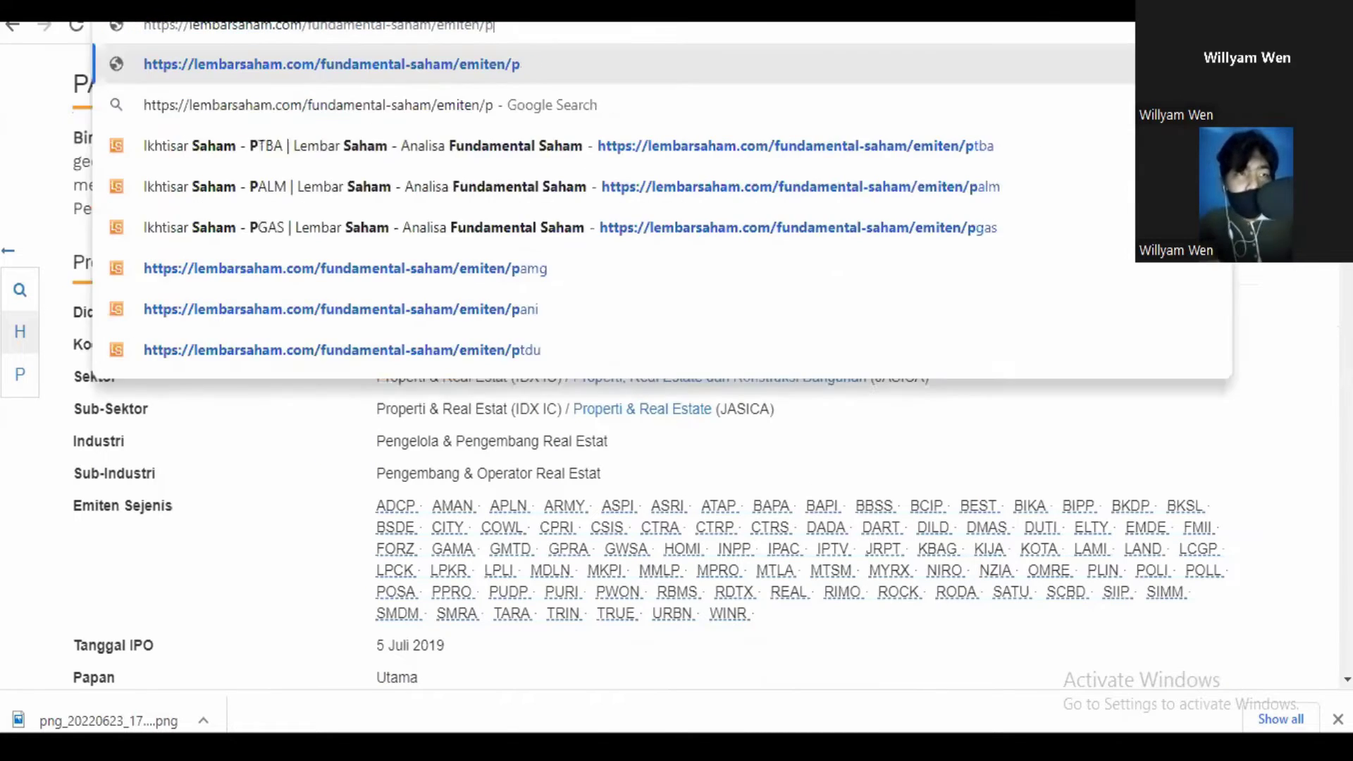
{"action": "type", "text": "kblm"}
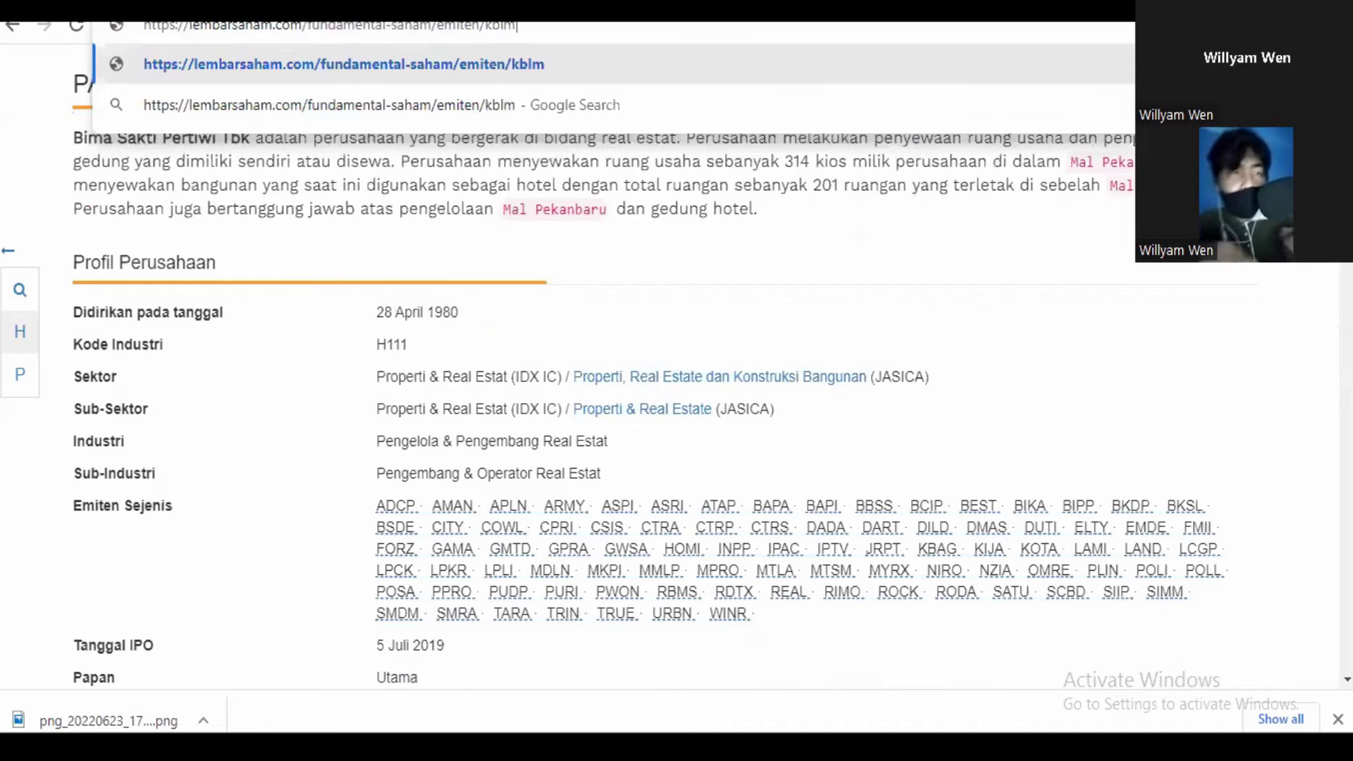
{"action": "key", "text": "Return"}
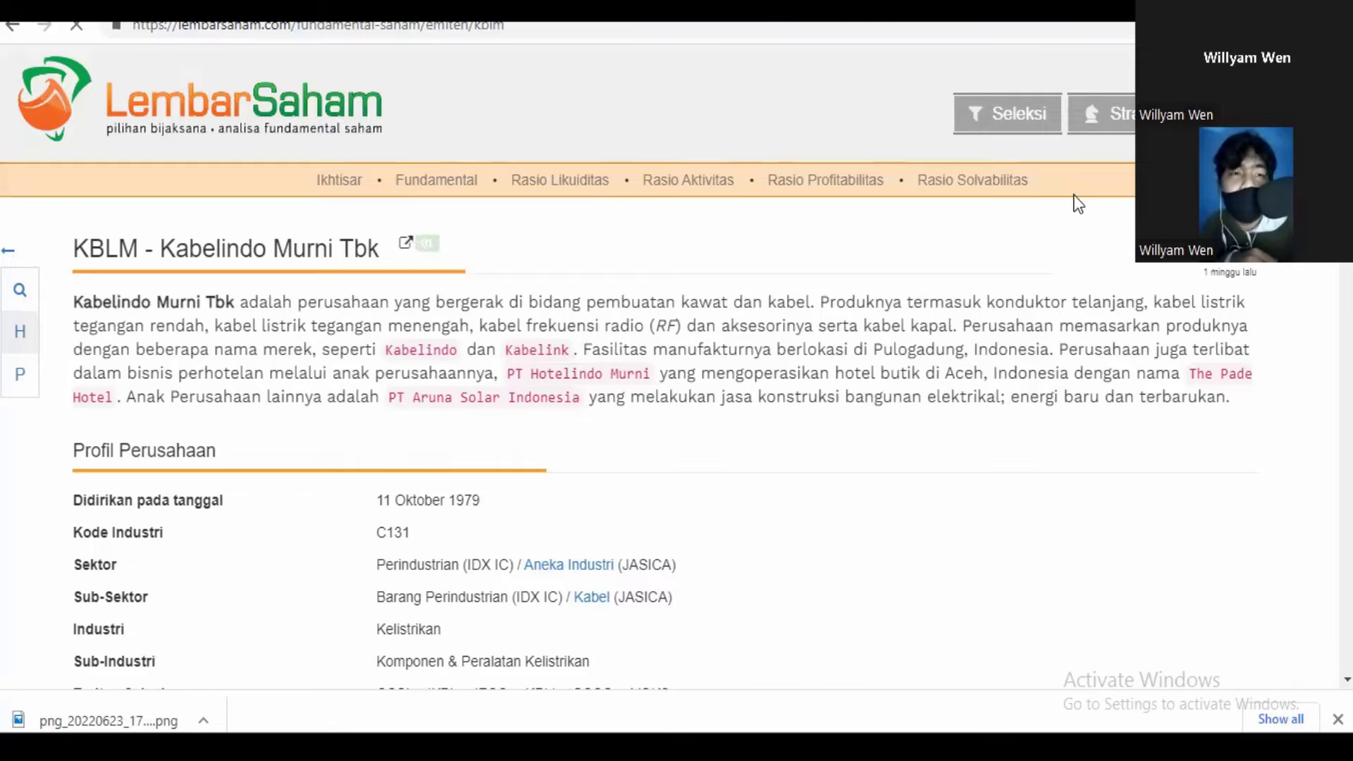
Return to the Excel stock table and examine KBLM's EPS, DPR and DPS, comparing its last price with its recommended price
{"action": "key", "text": "ctrl+Tab"}
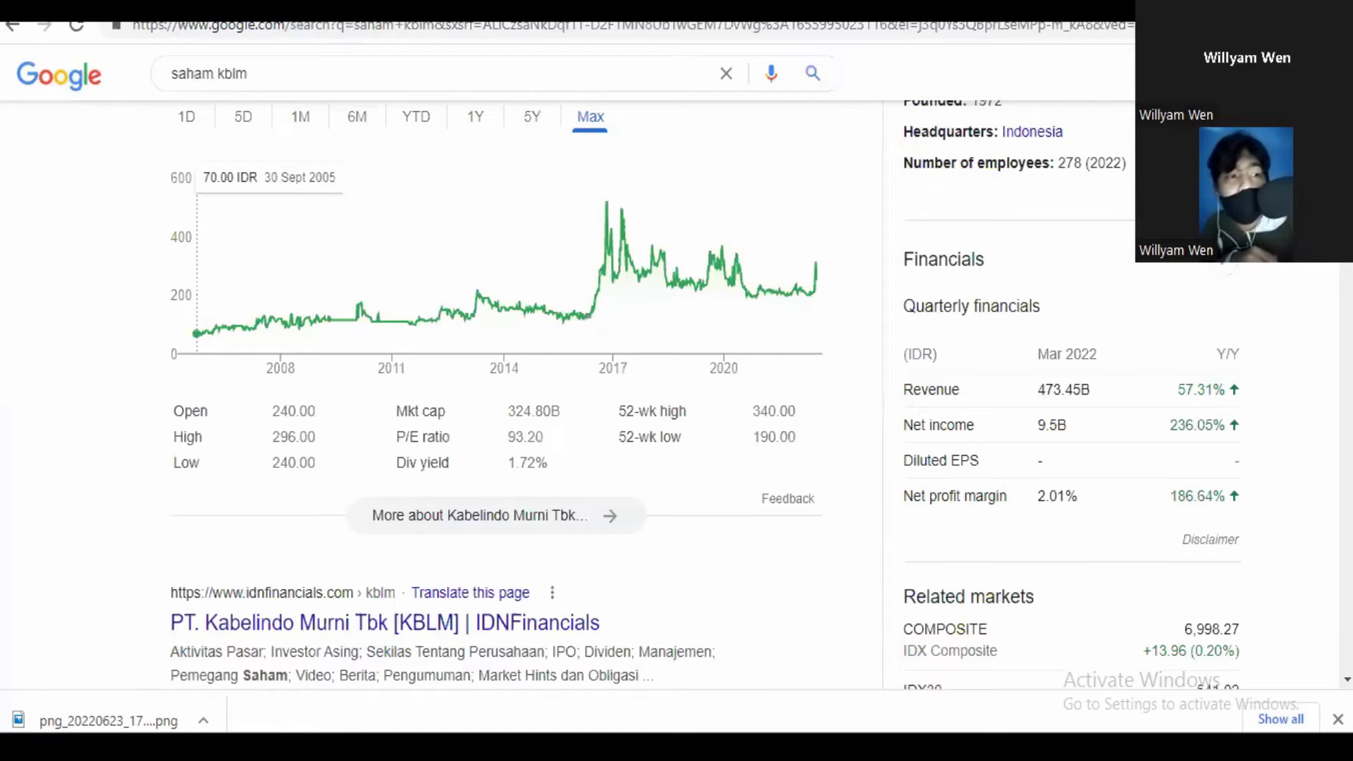
{"action": "key", "text": "alt+Tab"}
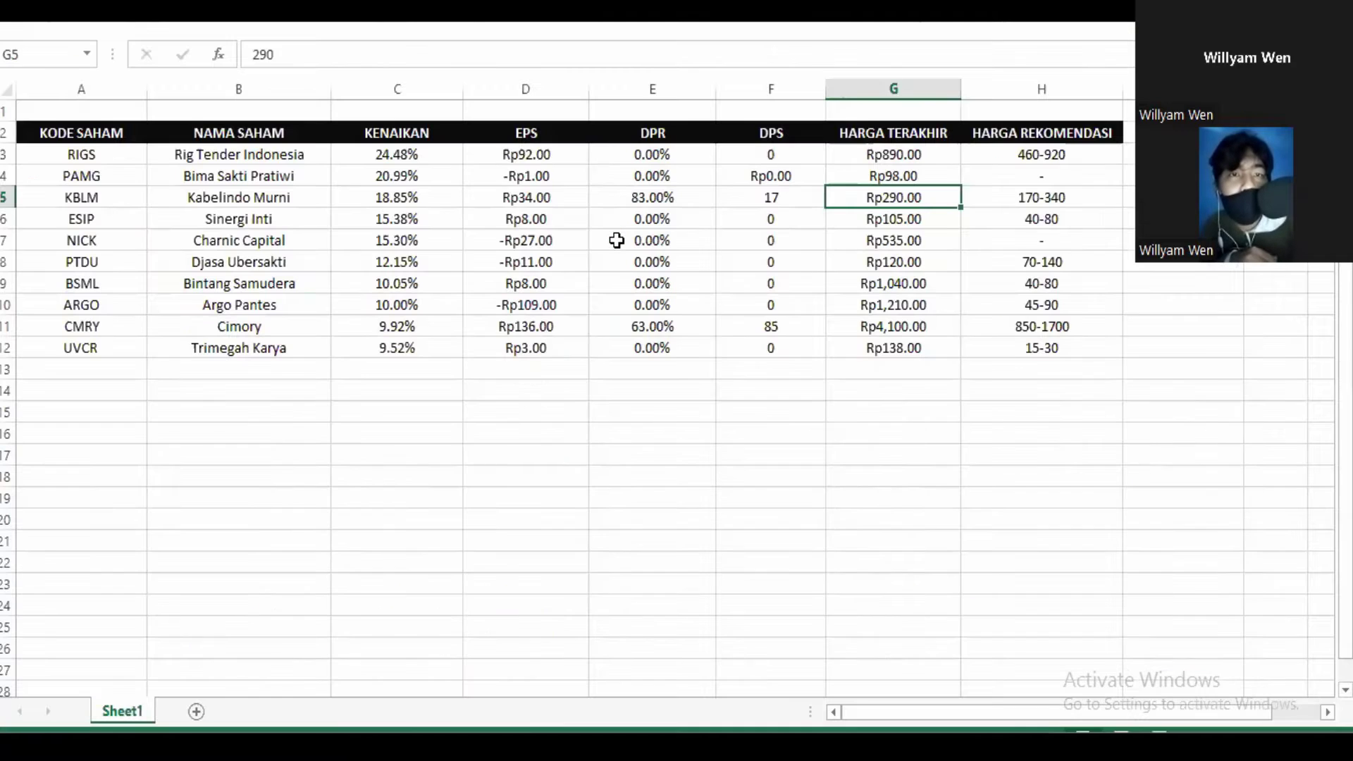
{"action": "left_click", "coordinate": [535, 199]}
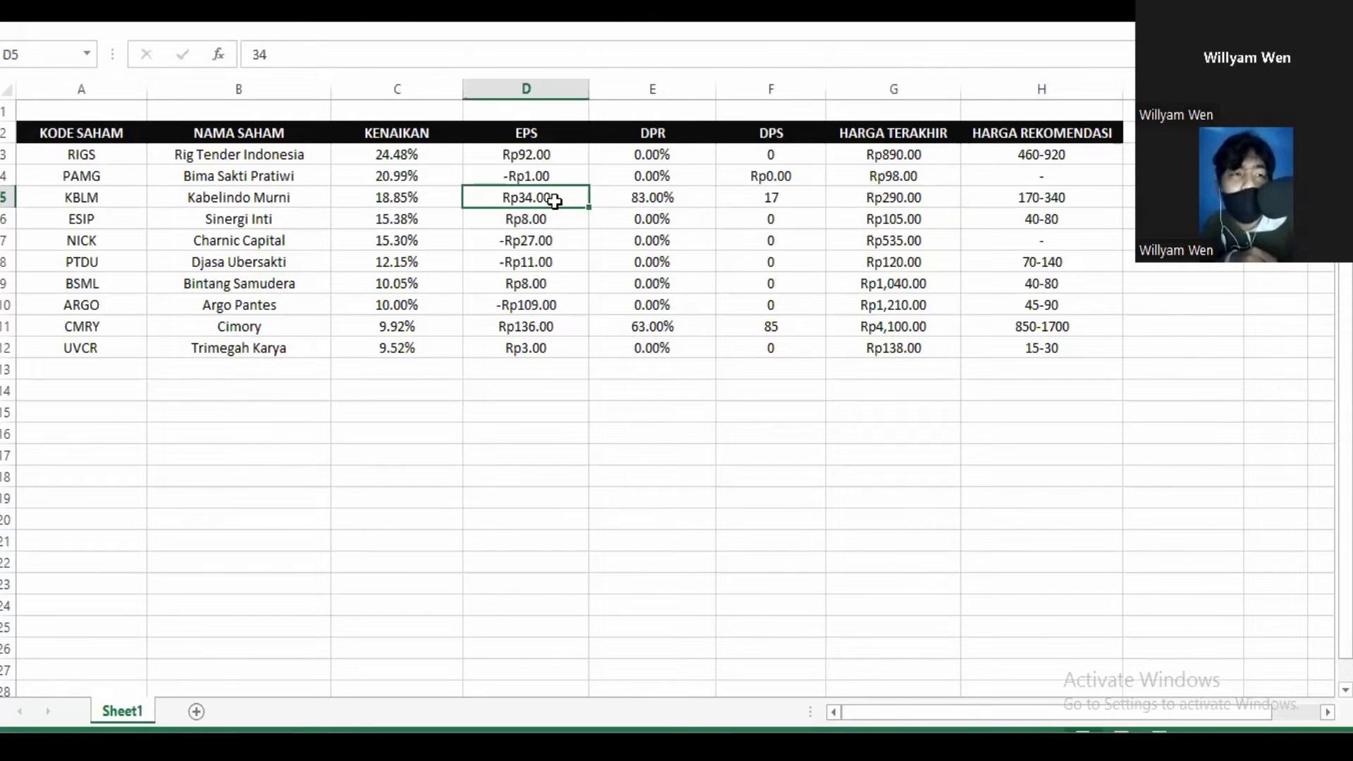
{"action": "left_click", "coordinate": [644, 200]}
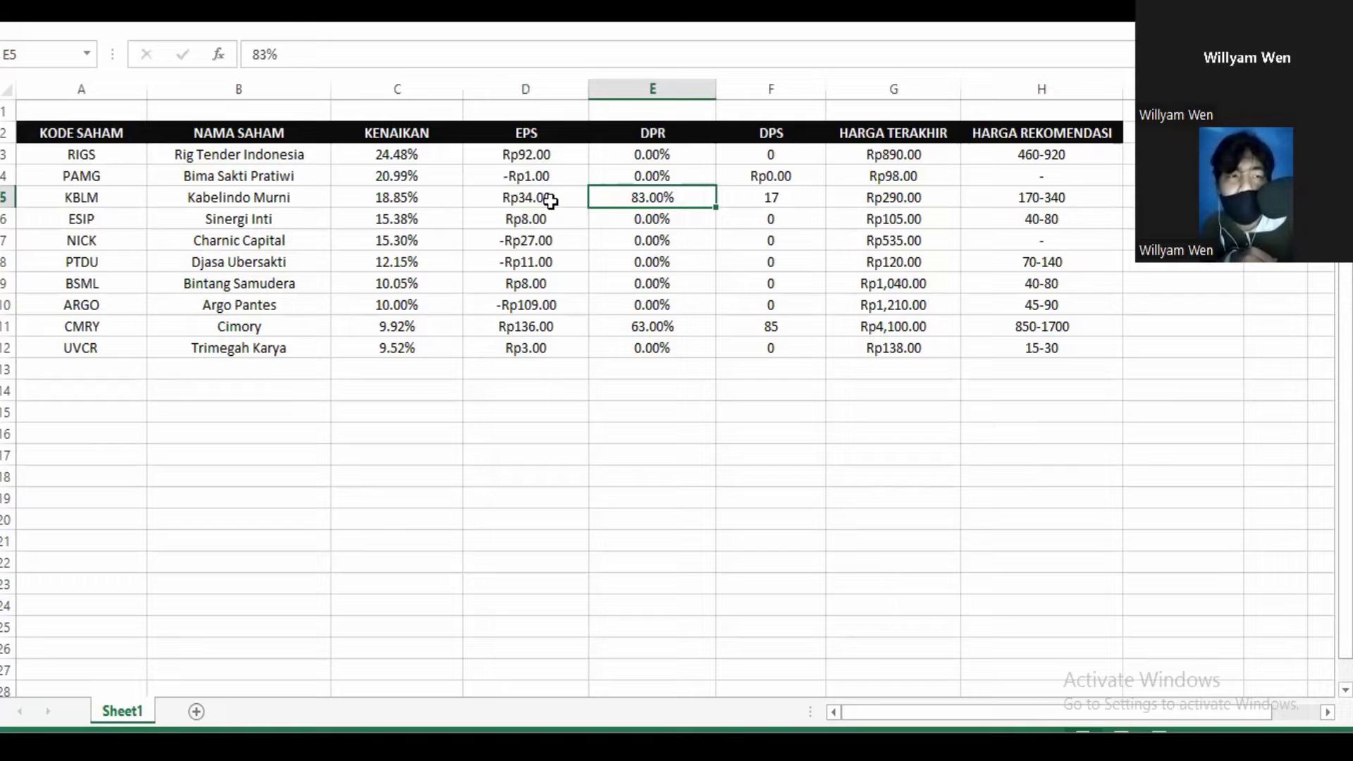
{"action": "key", "text": "Left"}
{"action": "left_click", "coordinate": [787, 201]}
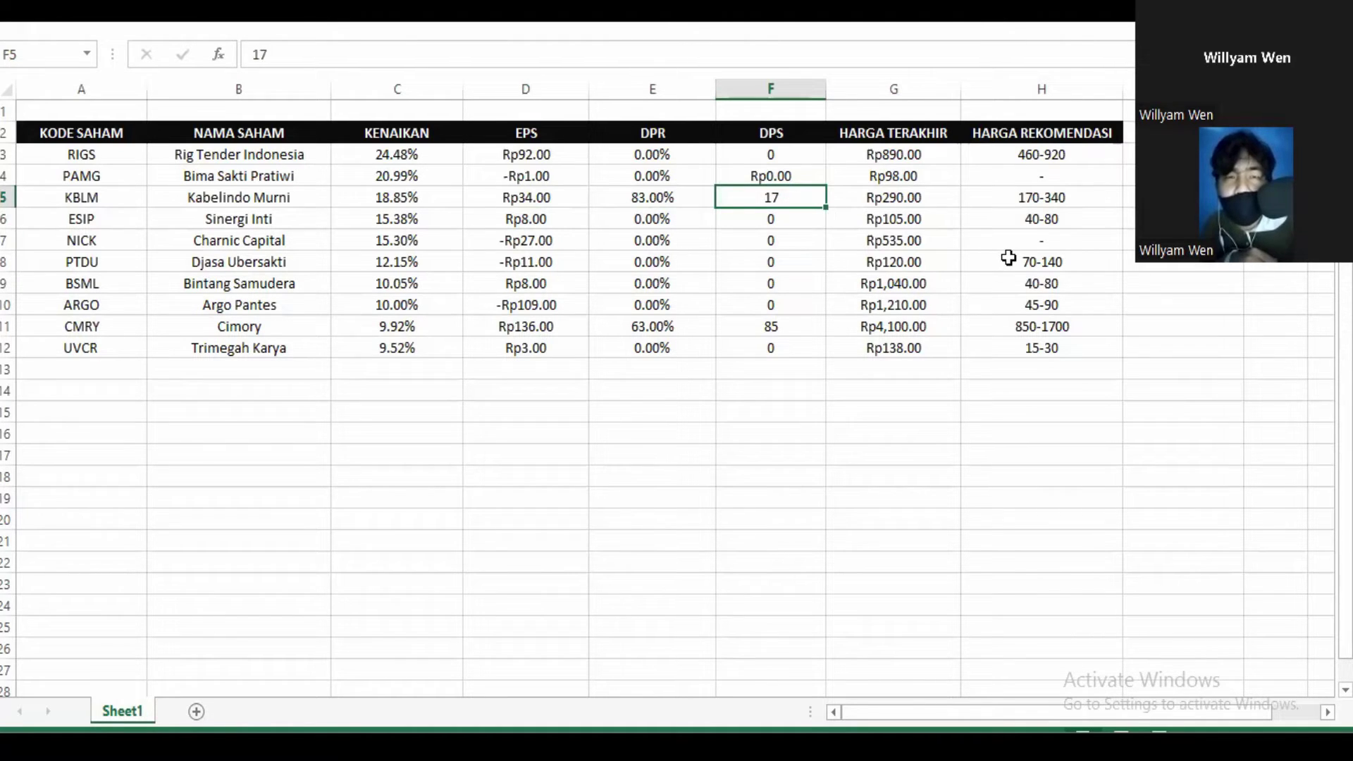
{"action": "left_click", "coordinate": [1030, 202]}
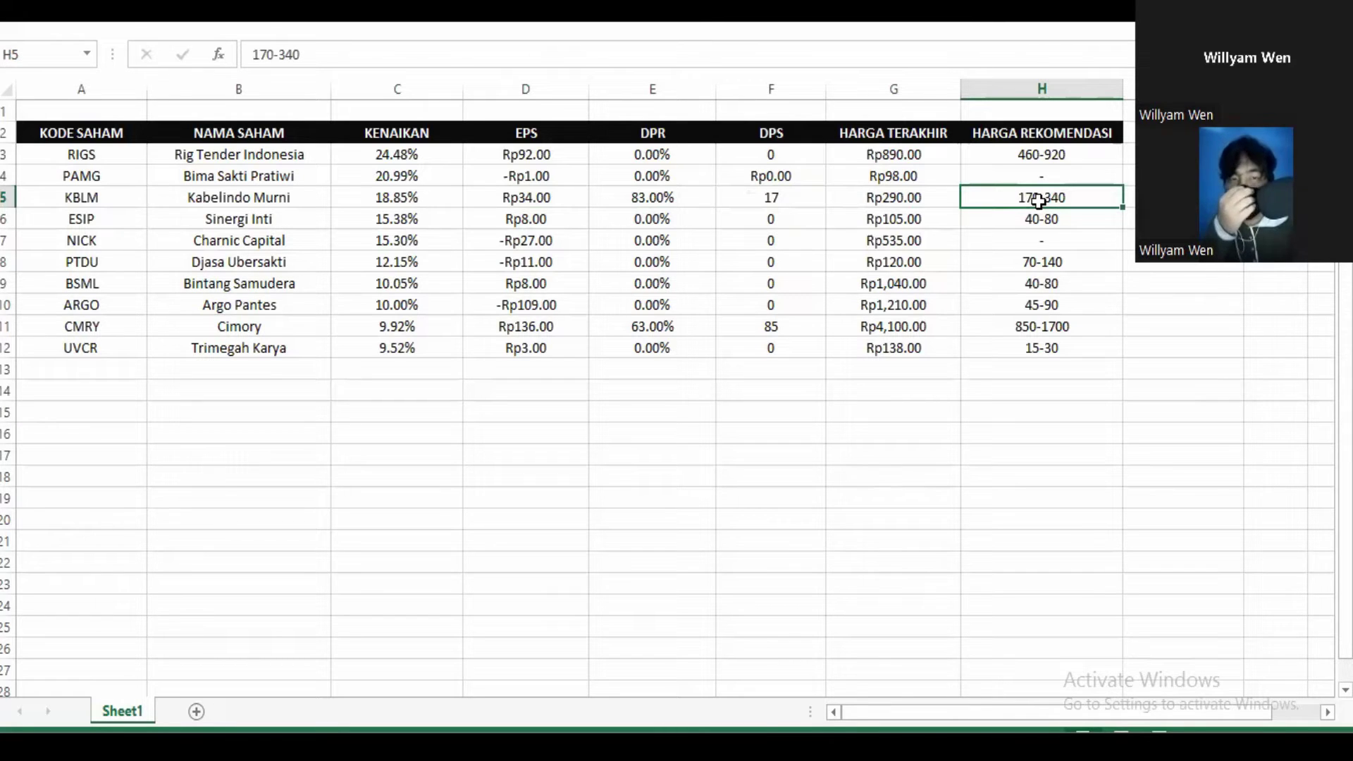
{"action": "left_click", "coordinate": [875, 191]}
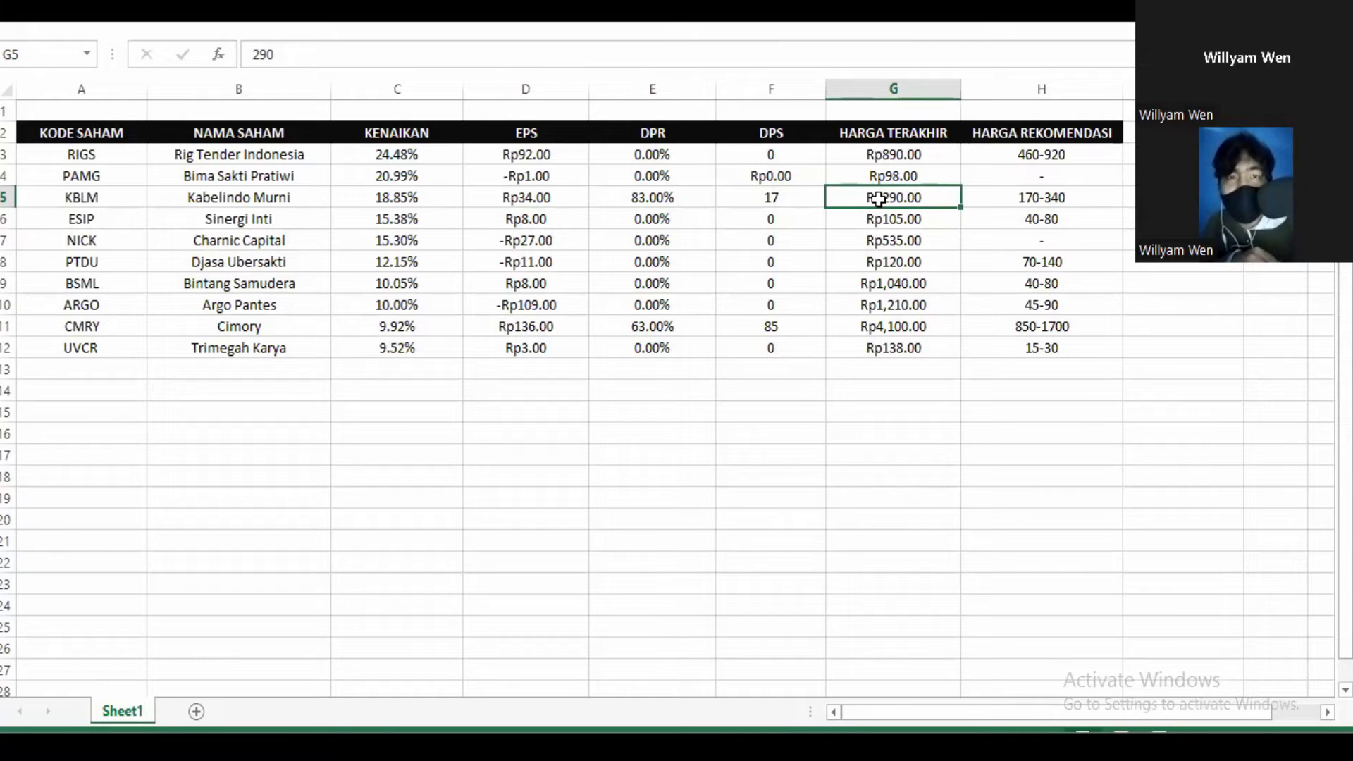
{"action": "left_click", "coordinate": [1047, 203]}
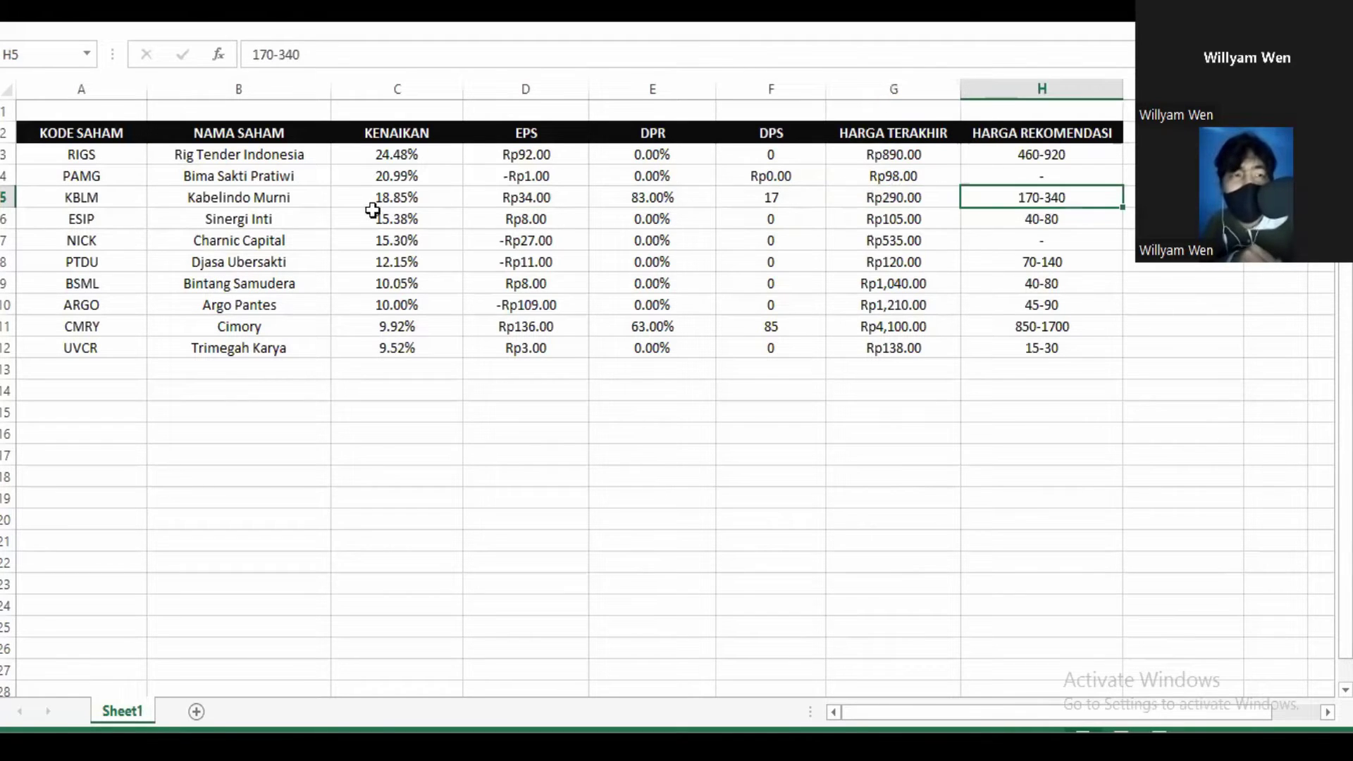
Select the KBLM row from code to recommended price, and review its last price, recommended price and DPS again
{"action": "left_click_drag", "start_coordinate": [74, 201], "coordinate": [1084, 195]}
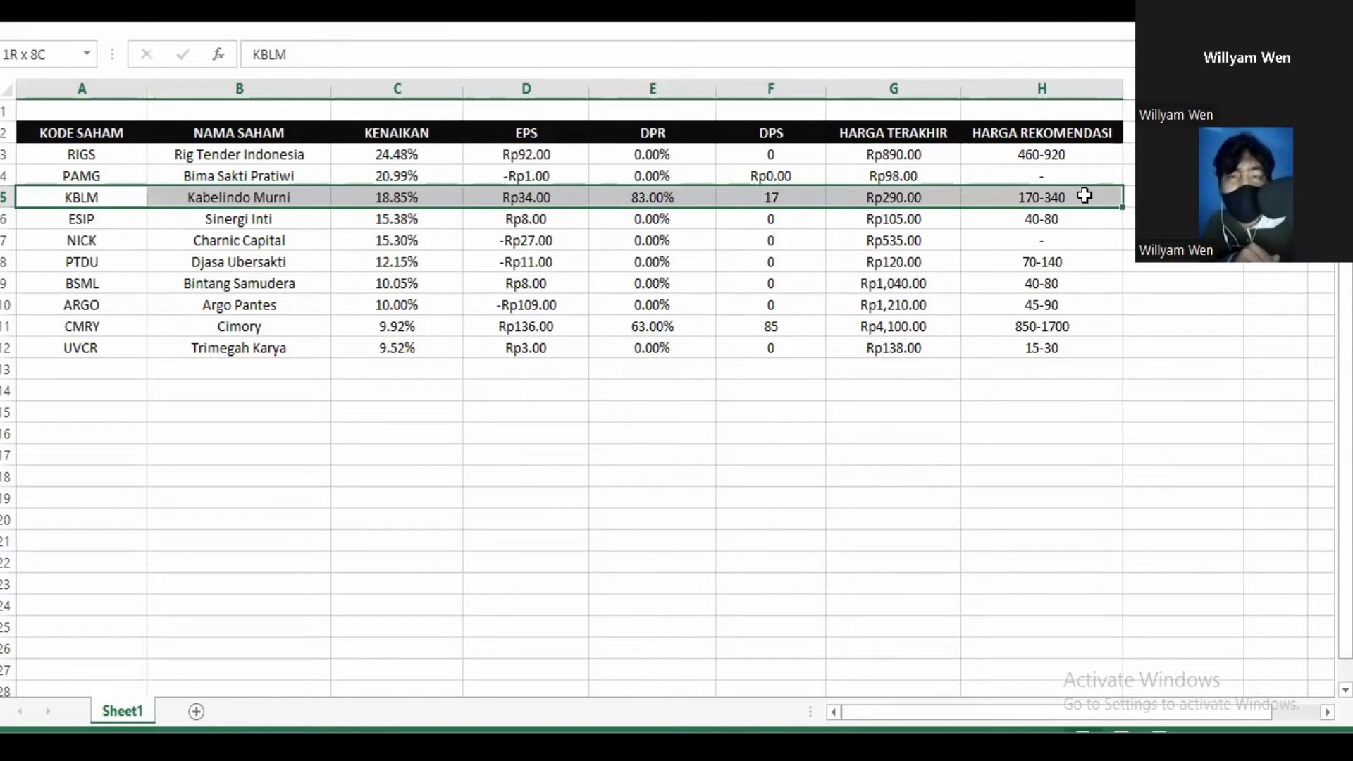
{"action": "left_click", "coordinate": [948, 193]}
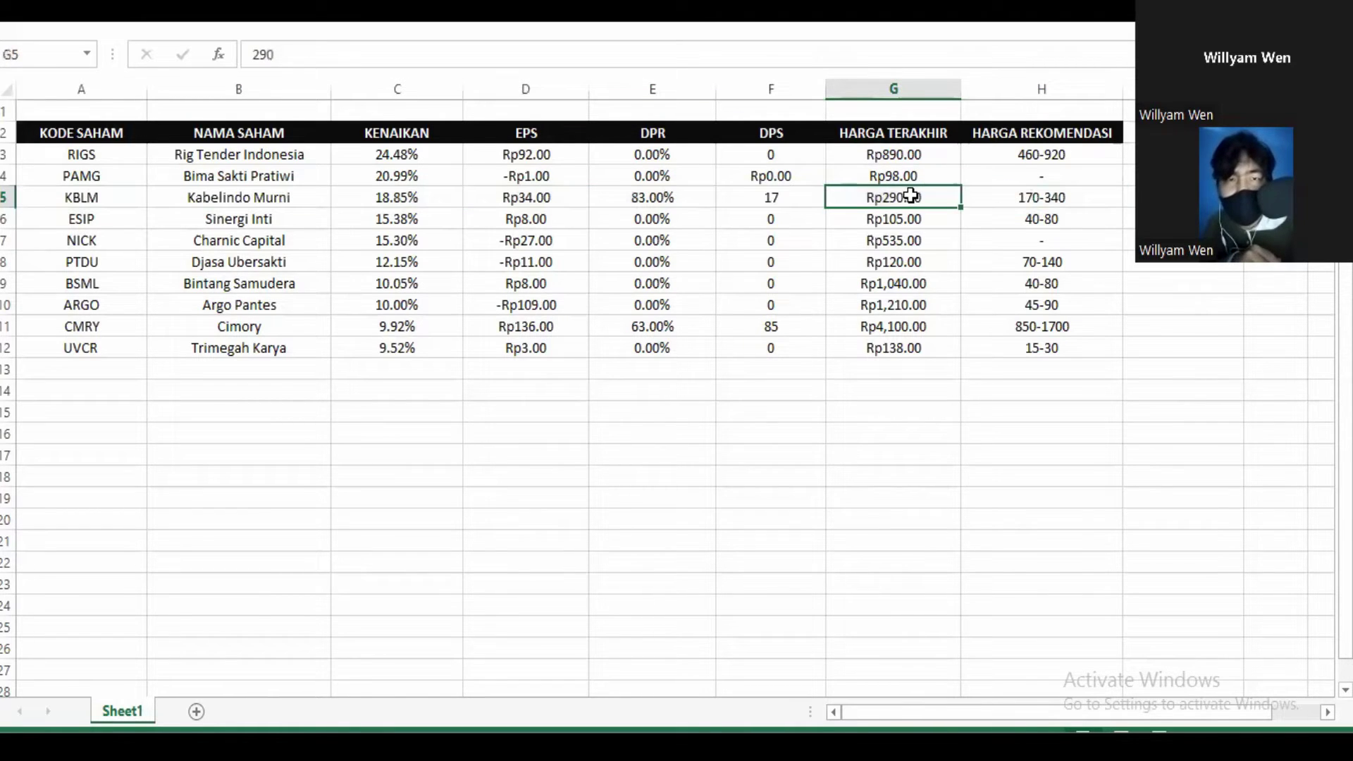
{"action": "left_click", "coordinate": [1039, 200]}
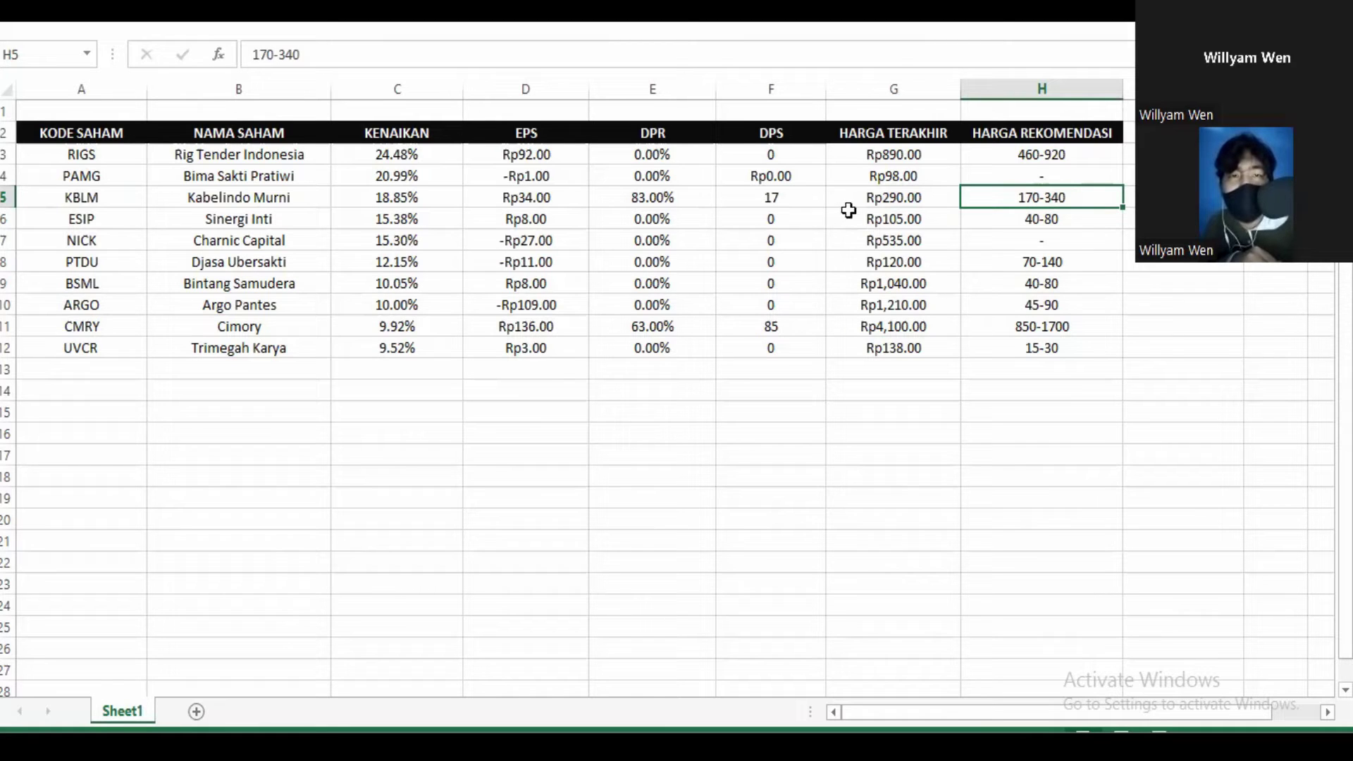
{"action": "left_click", "coordinate": [886, 204]}
{"action": "left_click", "coordinate": [768, 196]}
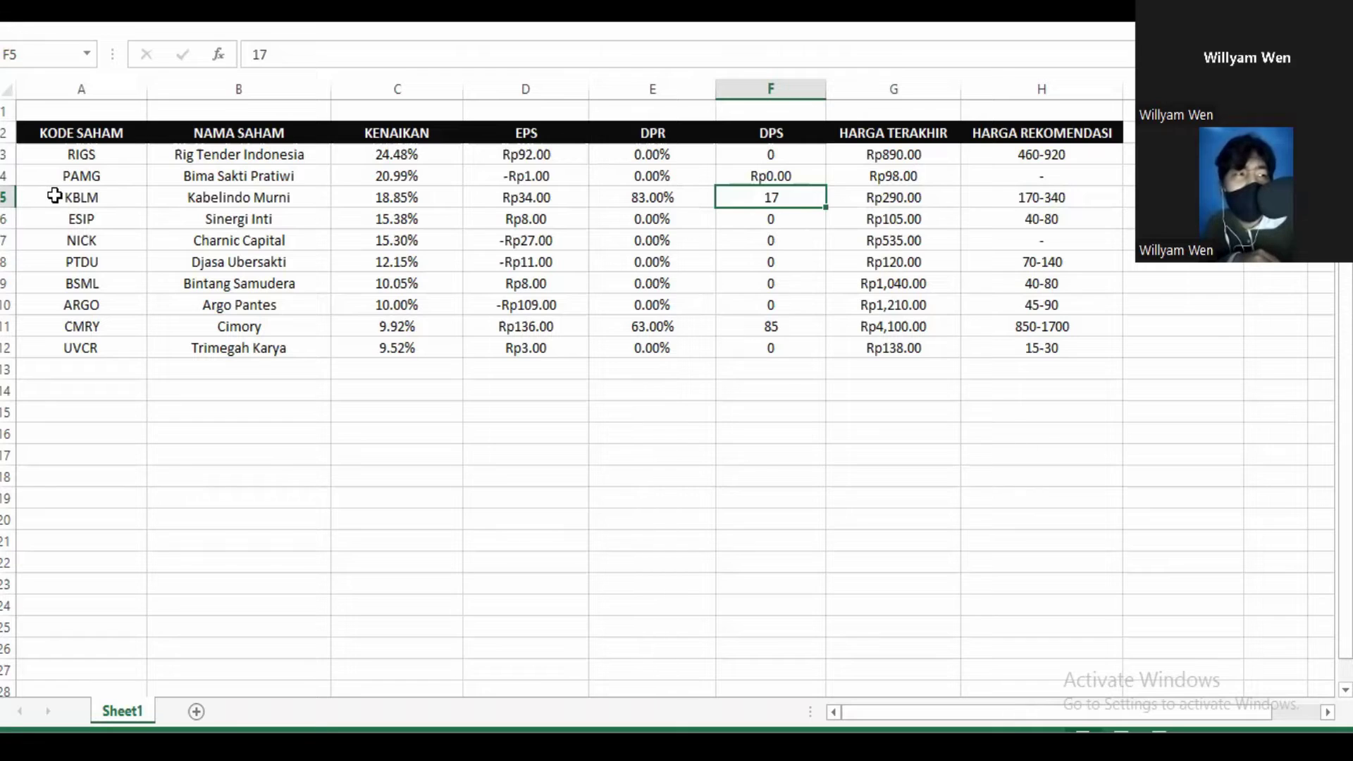
Select the full KBLM row once more and recheck its DPR, company name and stock code
{"action": "left_click_drag", "start_coordinate": [50, 196], "coordinate": [1027, 203]}
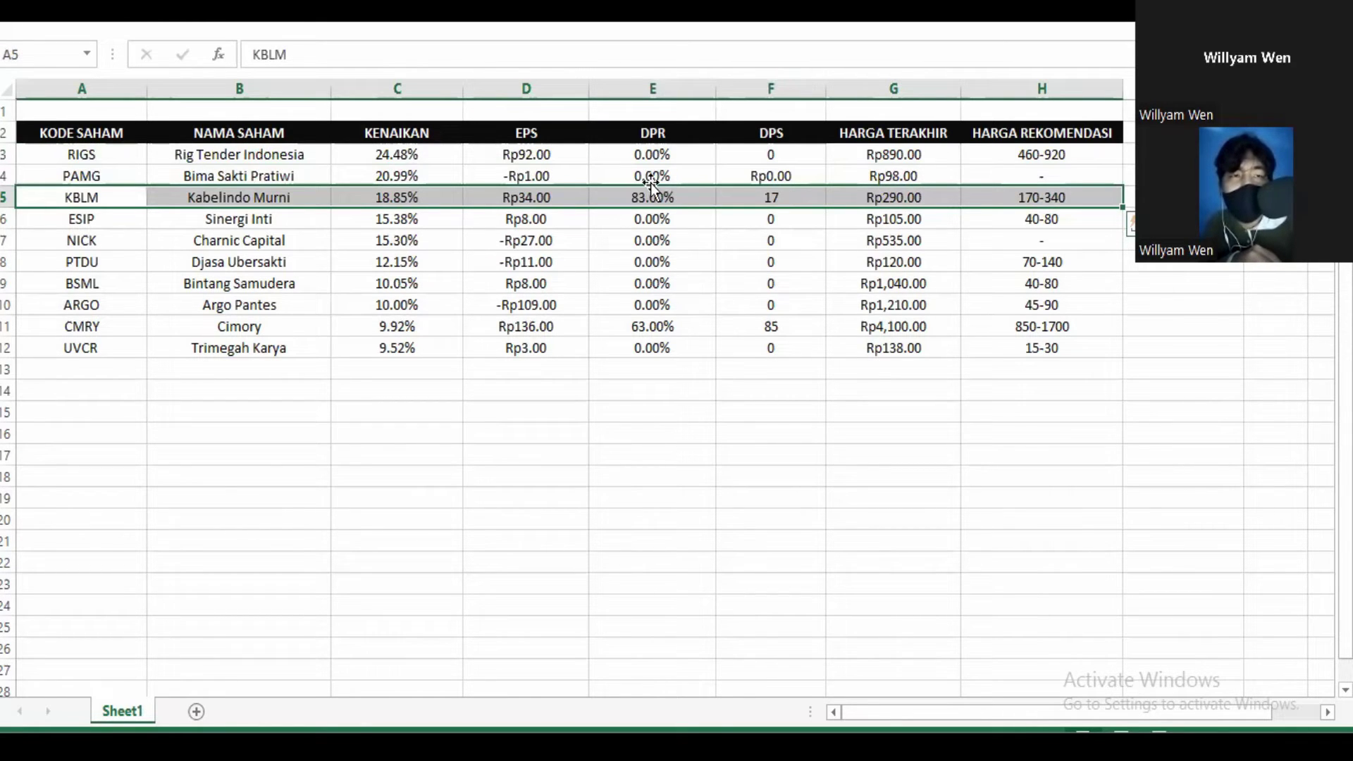
{"action": "left_click", "coordinate": [633, 193]}
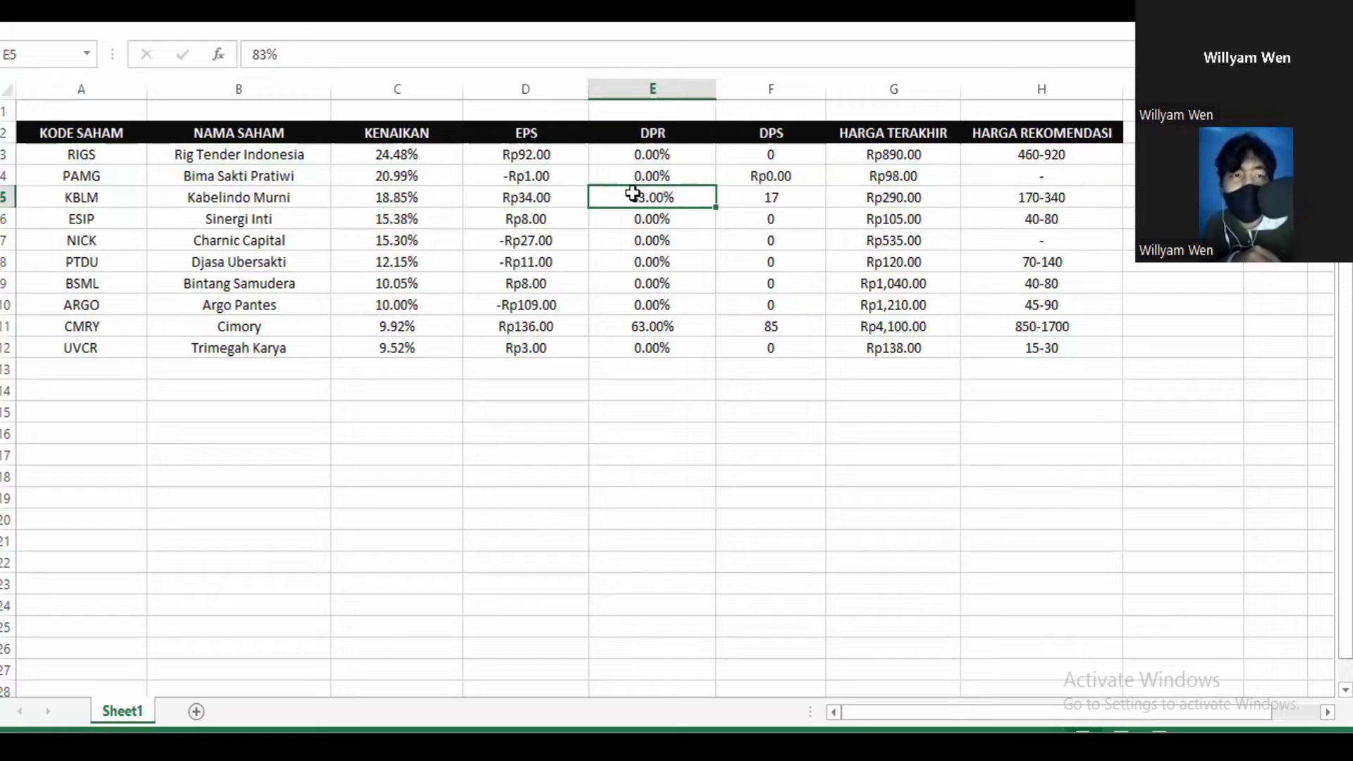
{"action": "left_click", "coordinate": [226, 189]}
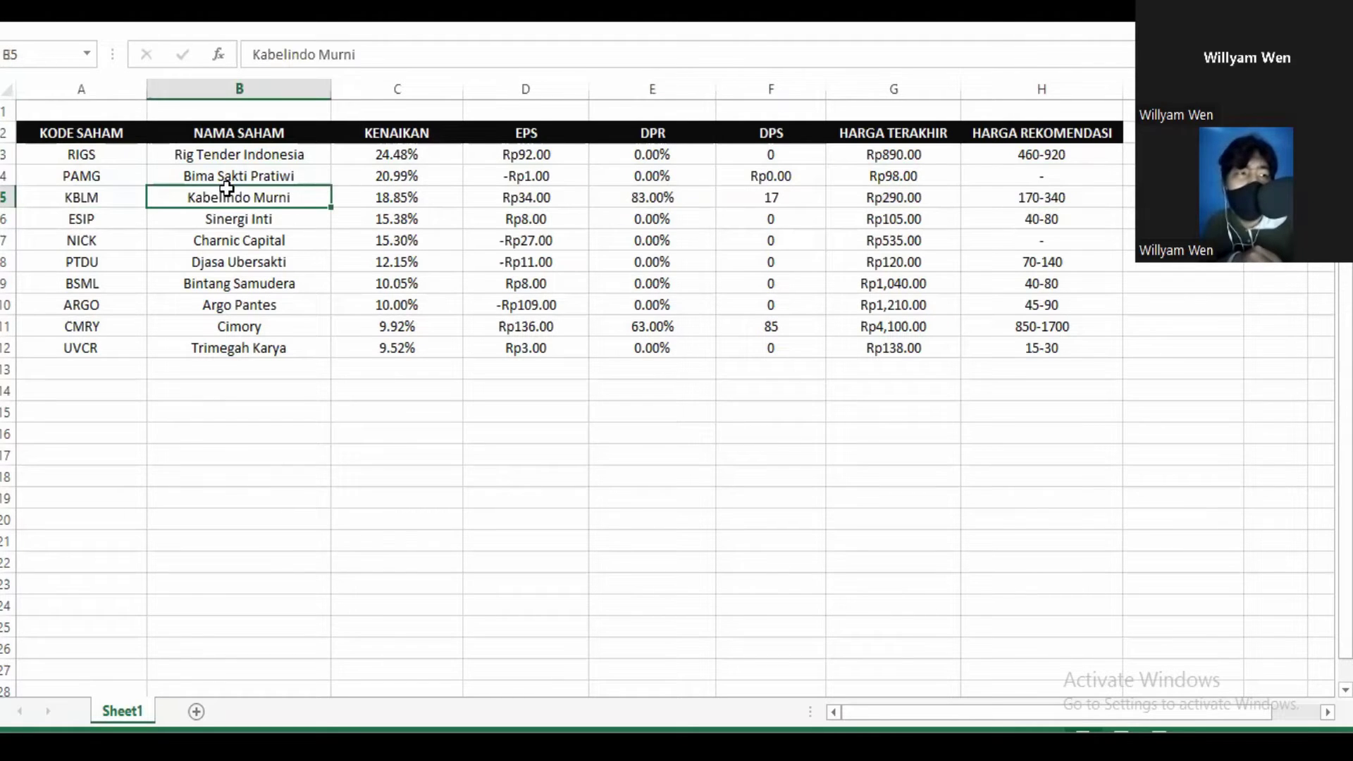
{"action": "left_click", "coordinate": [97, 210]}
{"action": "left_click", "coordinate": [93, 200]}
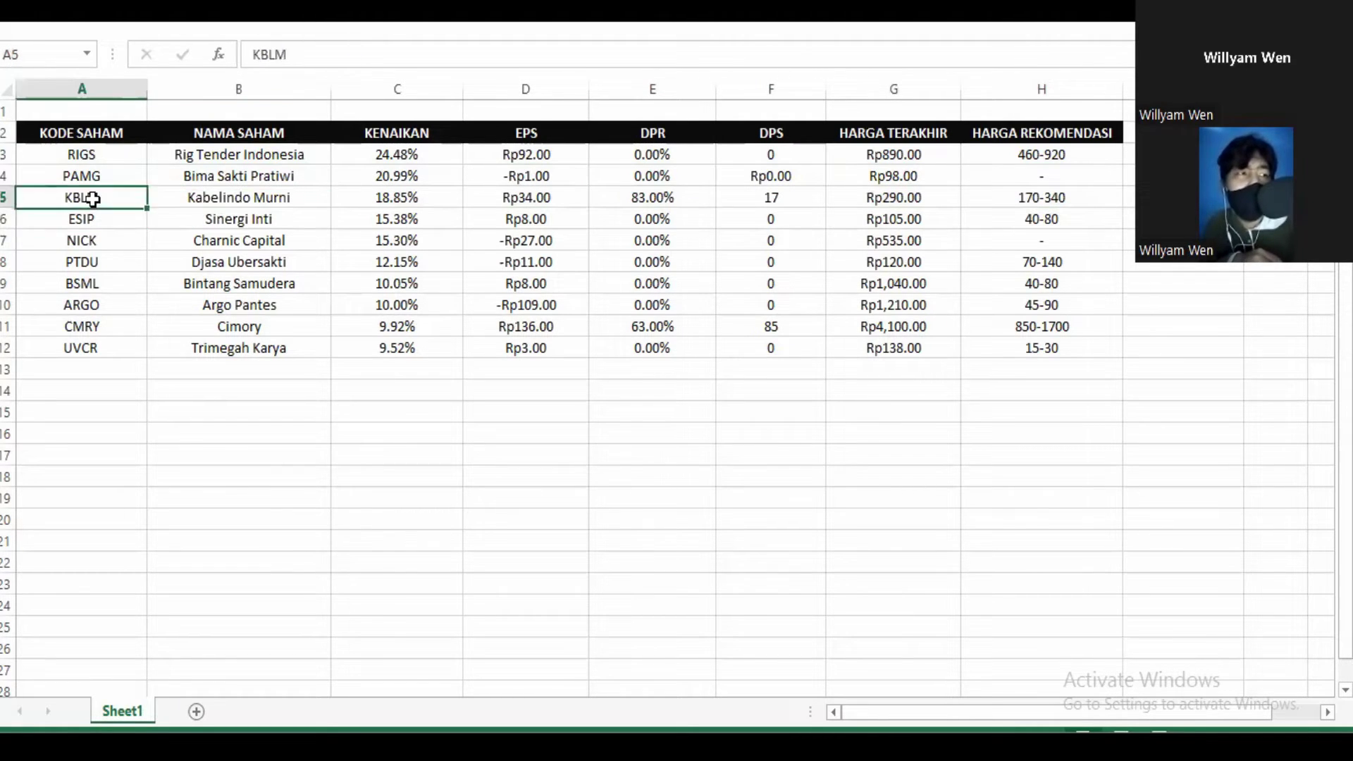
Examine the Sinergi Inti (ESIP) row's company name, last price and percentage gain in the stock table
{"action": "left_click", "coordinate": [231, 215]}
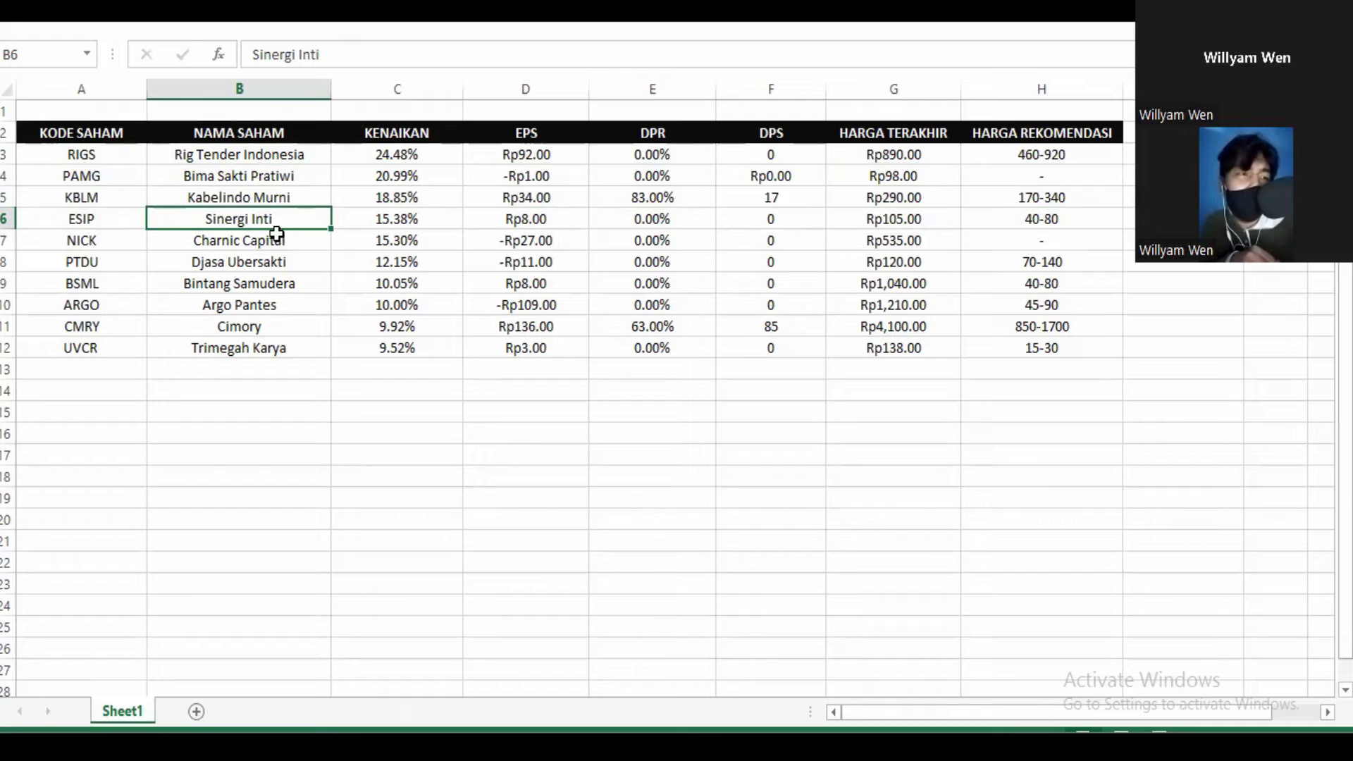
{"action": "left_click", "coordinate": [901, 218]}
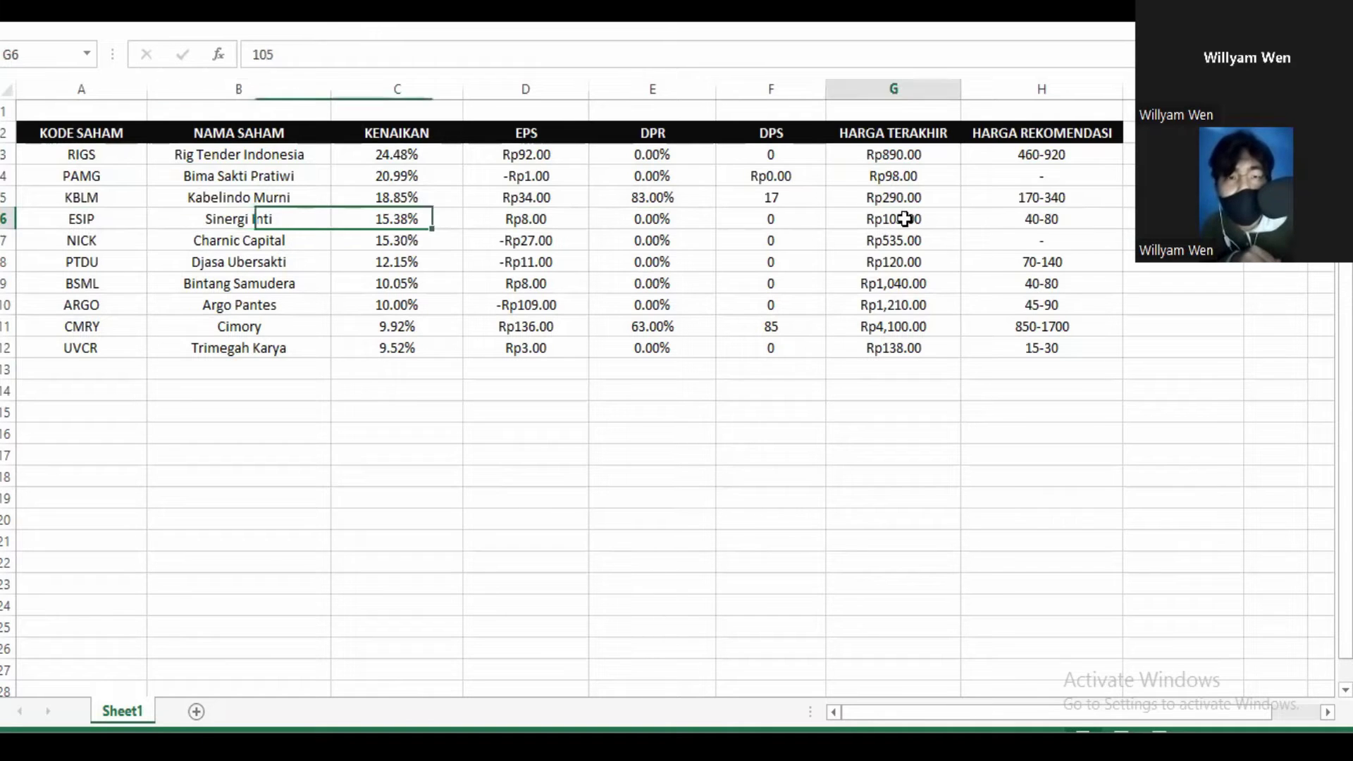
{"action": "left_click", "coordinate": [411, 225]}
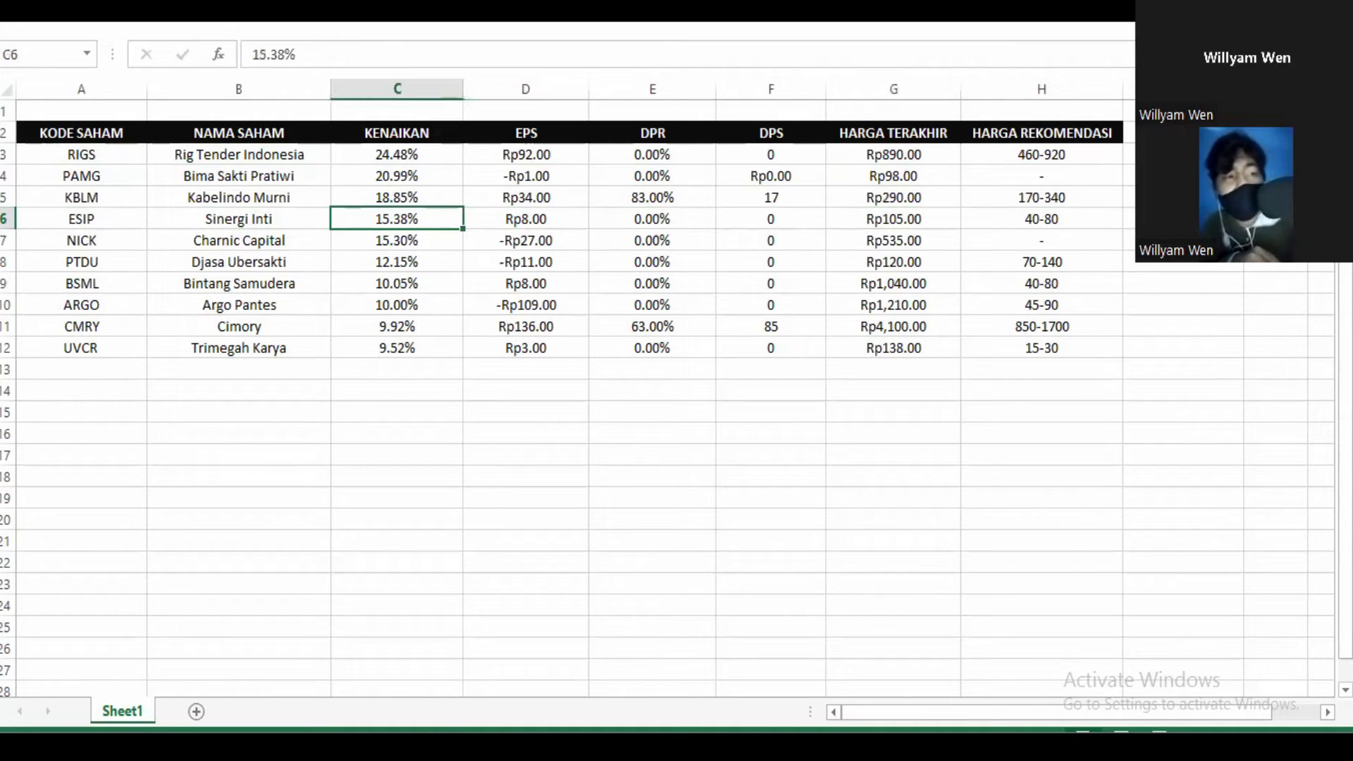
Switch to the Google results in the browser, search for "saham esip" and view the stock's price chart over the maximum period
{"action": "key", "text": "alt+Tab"}
{"action": "left_click", "coordinate": [257, 73]}
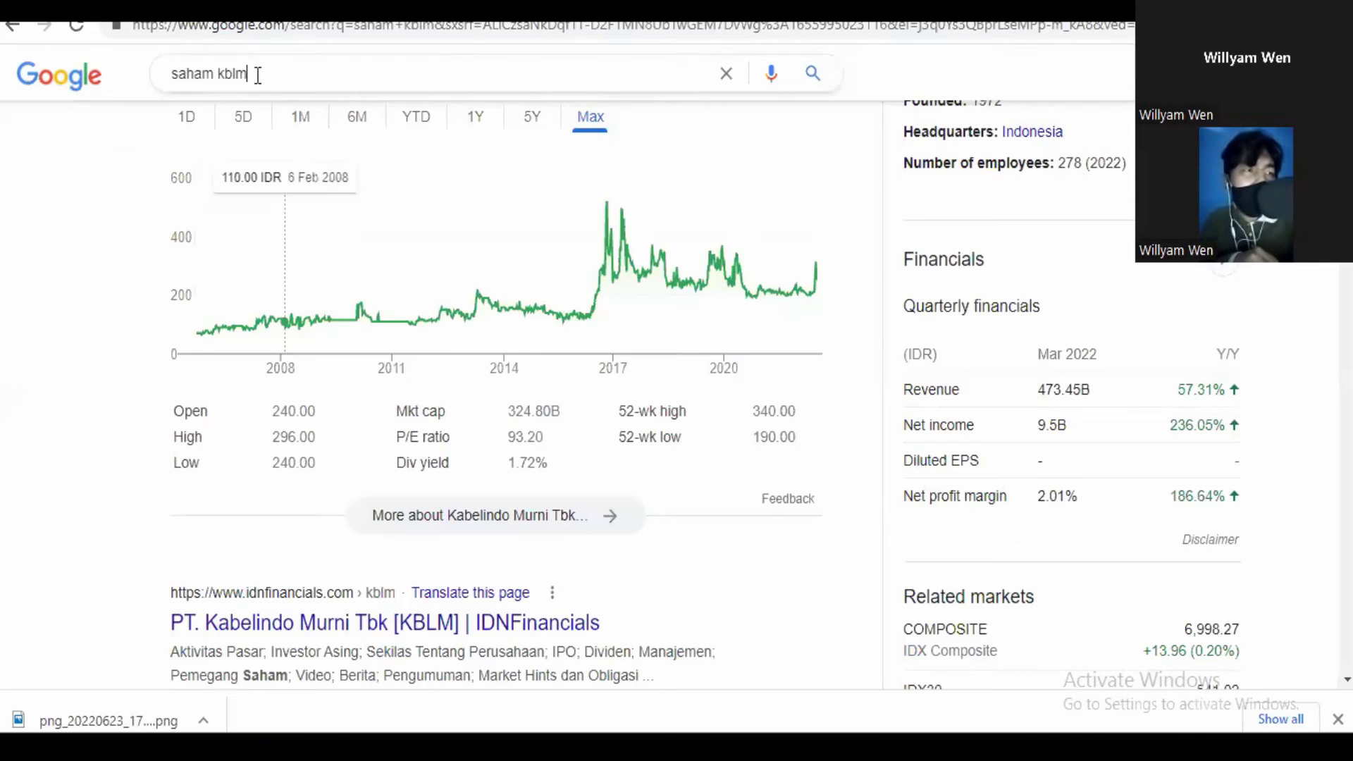
{"action": "key", "text": "BackSpace"}
{"action": "key", "text": "BackSpace"}
{"action": "key", "text": "BackSpace"}
{"action": "key", "text": "BackSpace"}
{"action": "type", "text": "esip"}
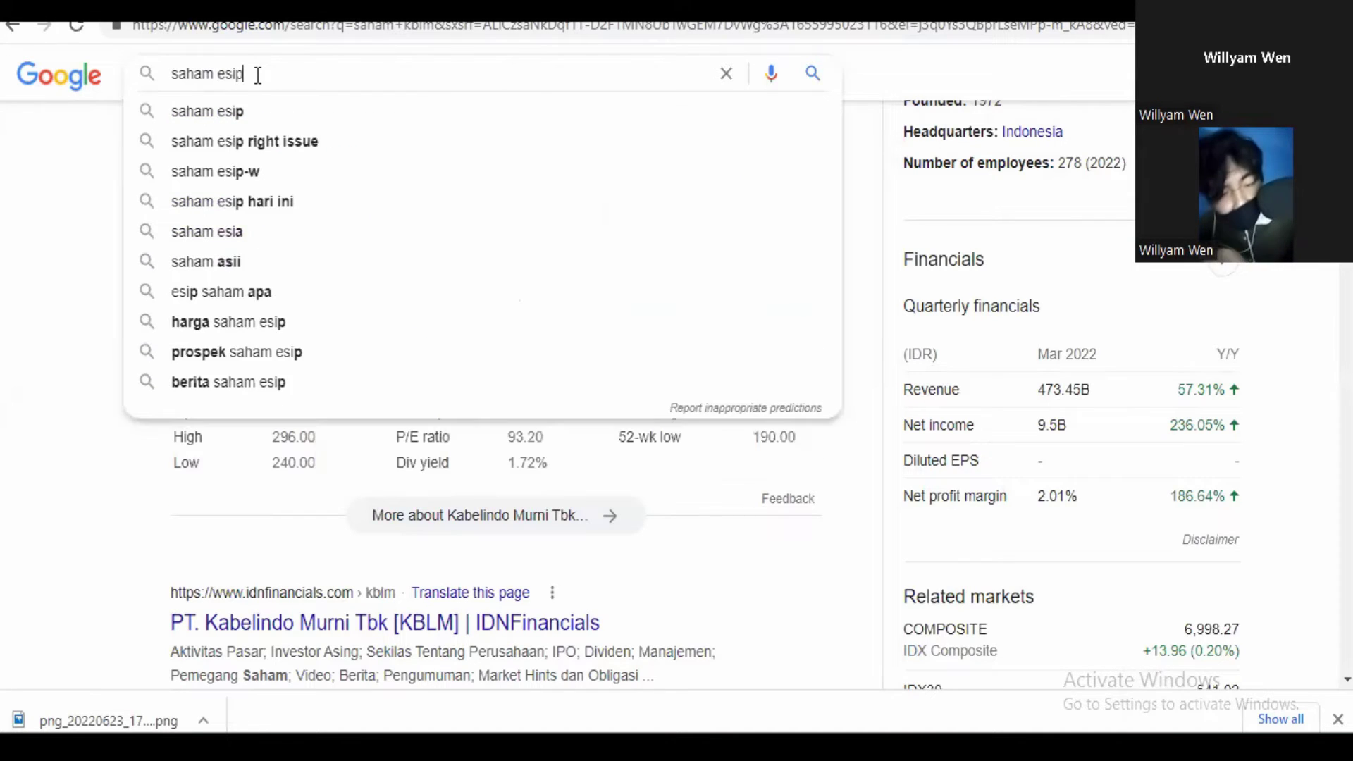
{"action": "key", "text": "Return"}
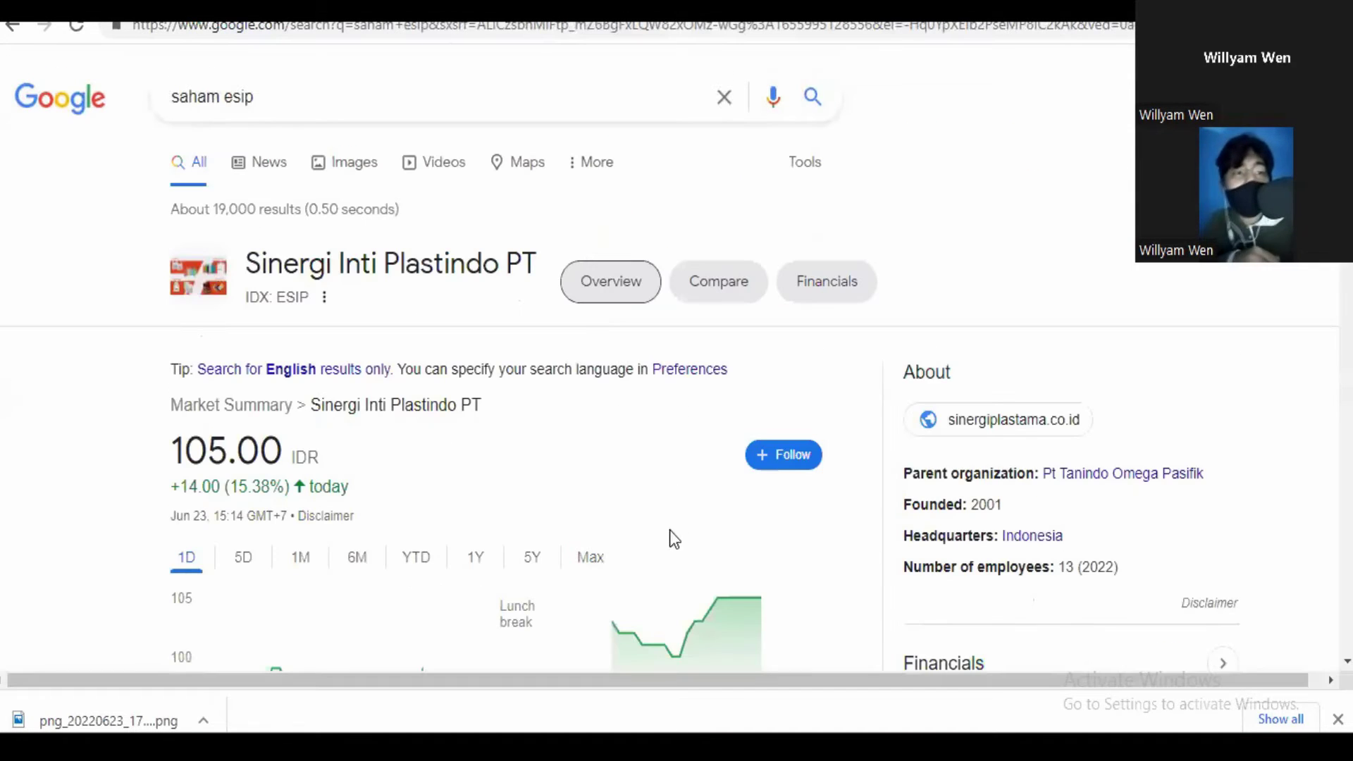
{"action": "left_click", "coordinate": [590, 558]}
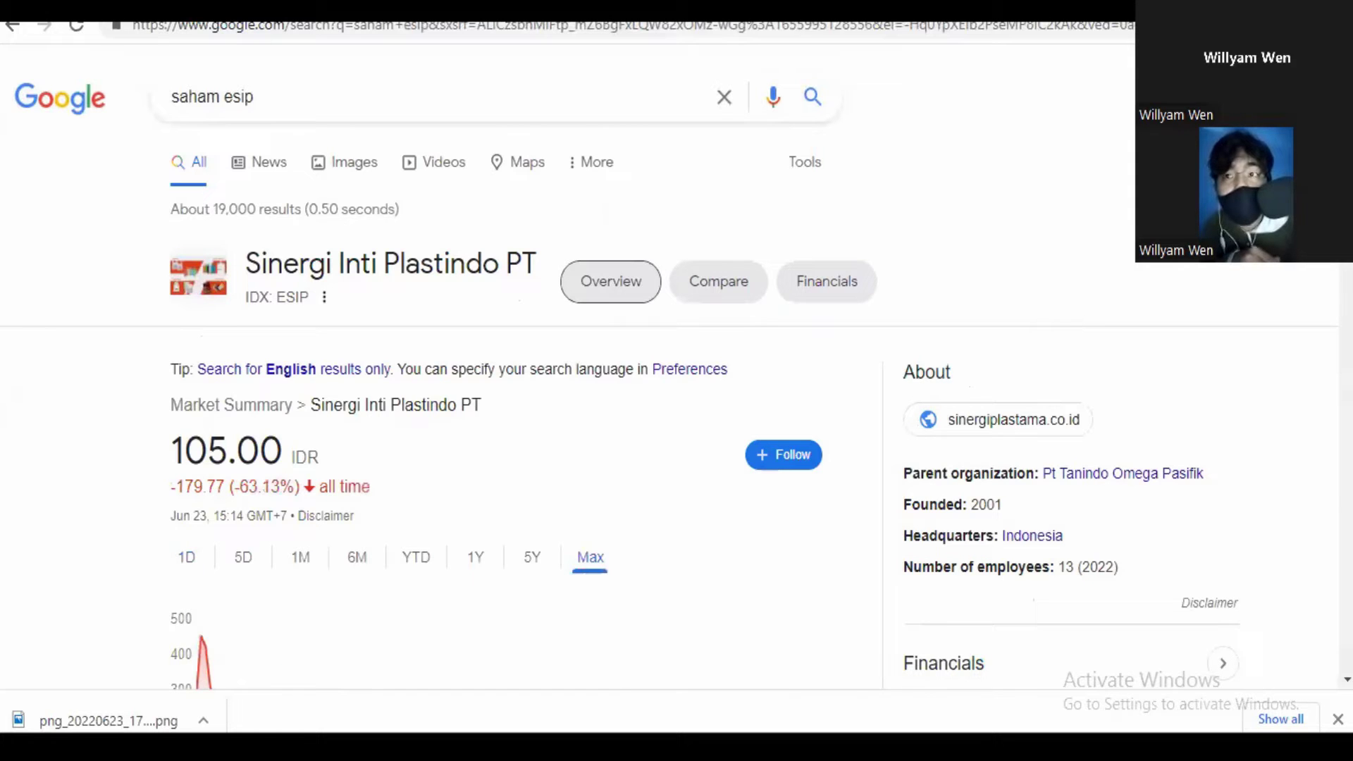
{"action": "scroll", "coordinate": [494, 366], "scroll_direction": "down", "scroll_amount": 5}
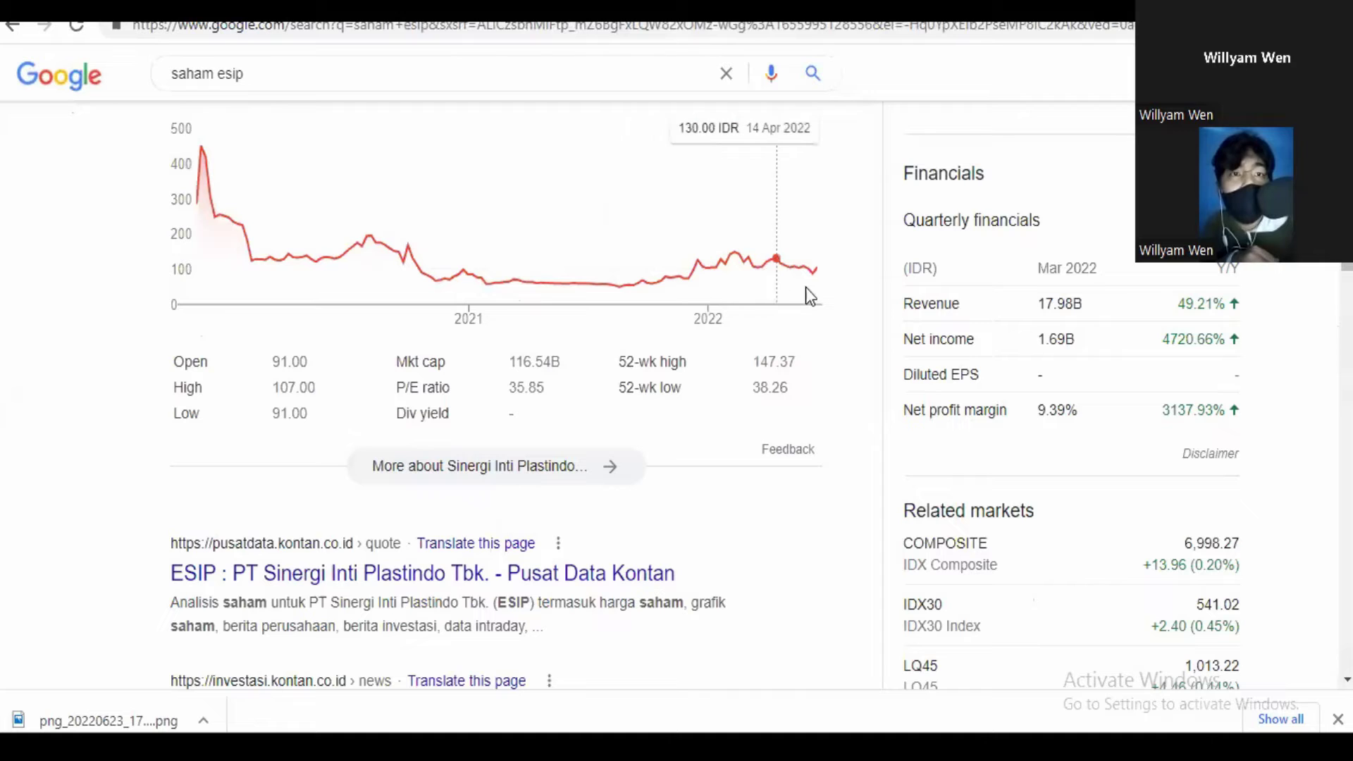
Open lembarsaham.com/fundamental-saham/emiten/esip on the LembarSaham page, read the ESIP company description, and return to the Google chart
{"action": "key", "text": "ctrl+Tab"}
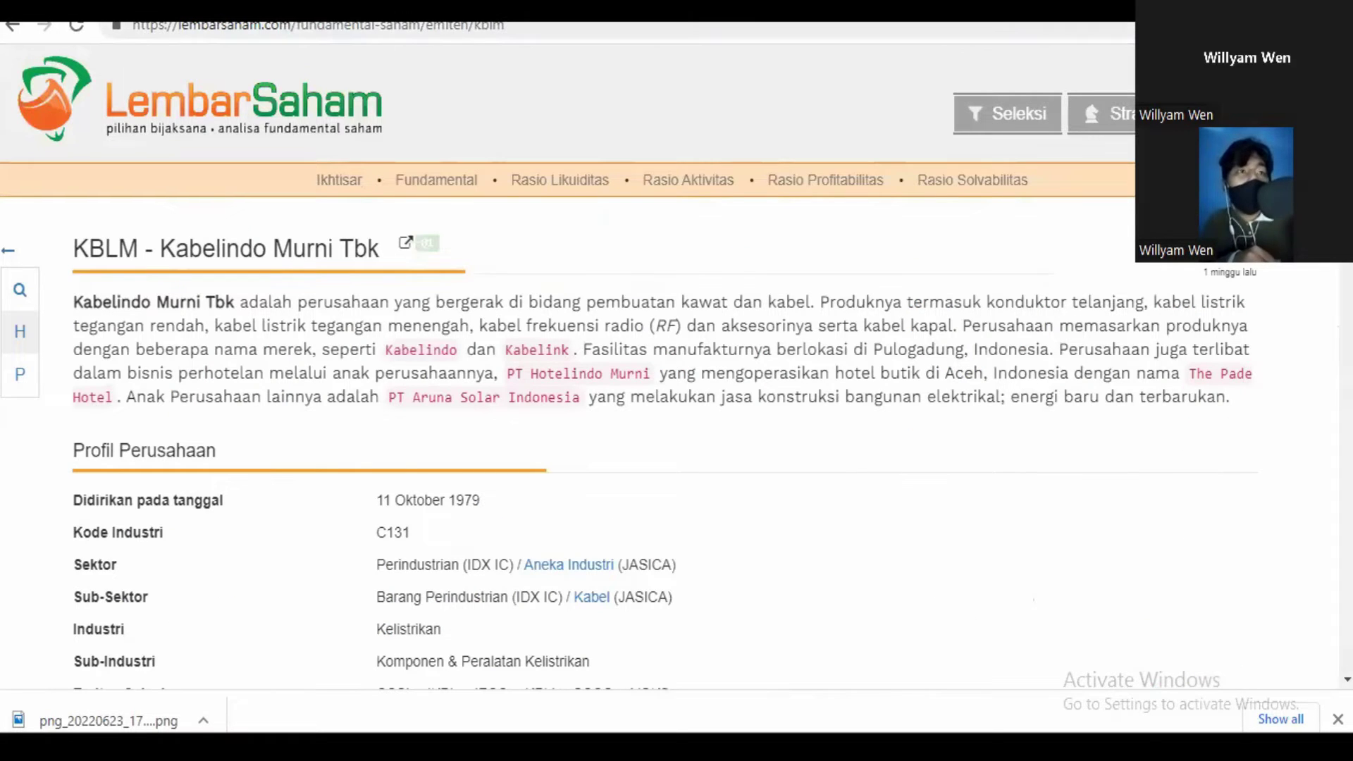
{"action": "left_click", "coordinate": [489, 26]}
{"action": "double_click", "coordinate": [489, 25]}
{"action": "type", "text": "esip"}
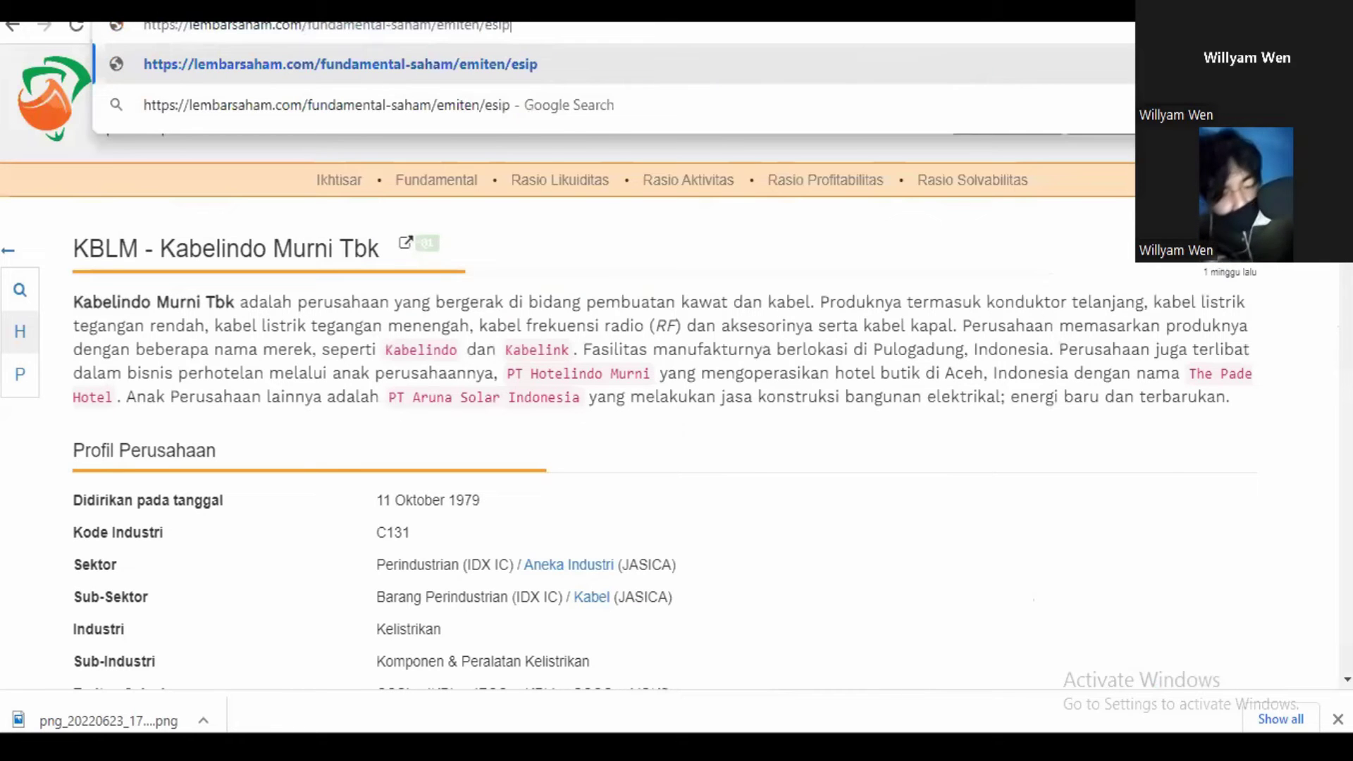
{"action": "key", "text": "Return"}
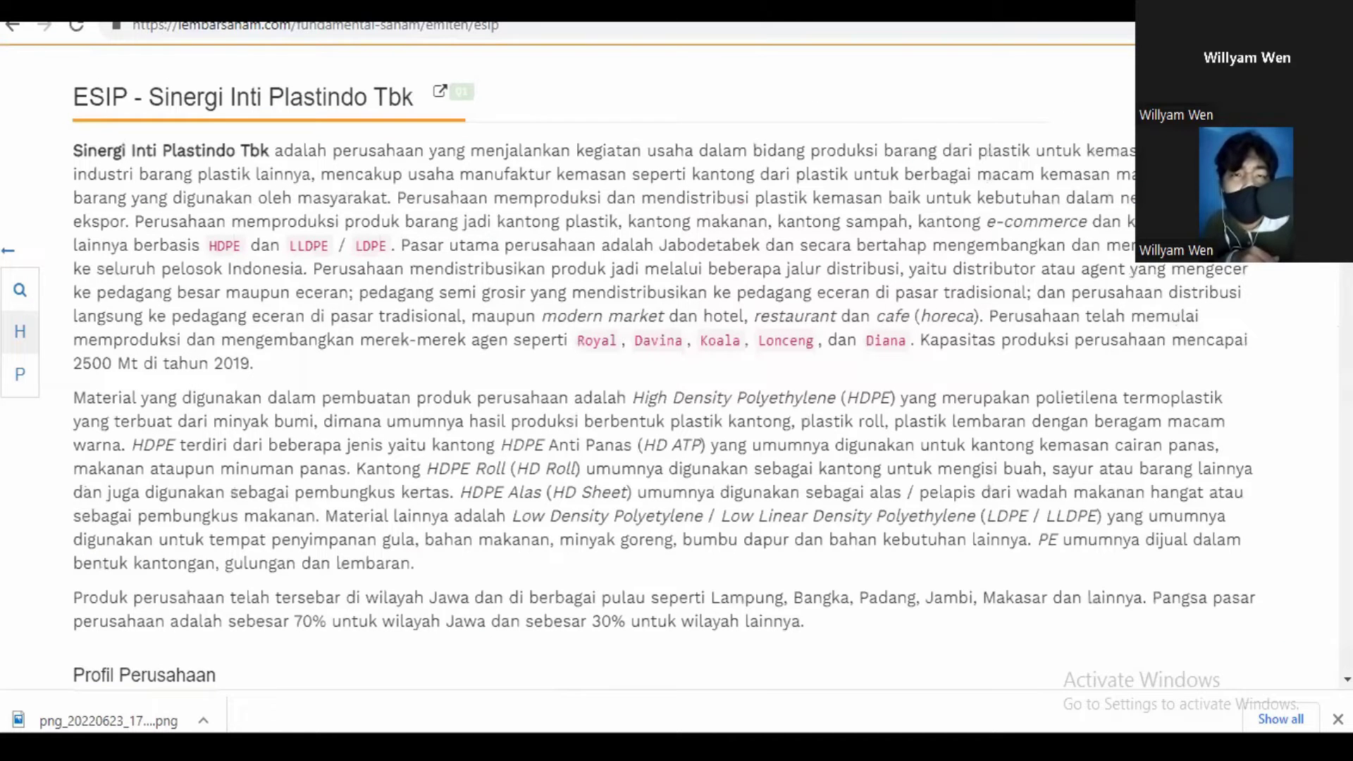
{"action": "scroll", "coordinate": [664, 362], "scroll_direction": "down", "scroll_amount": 1}
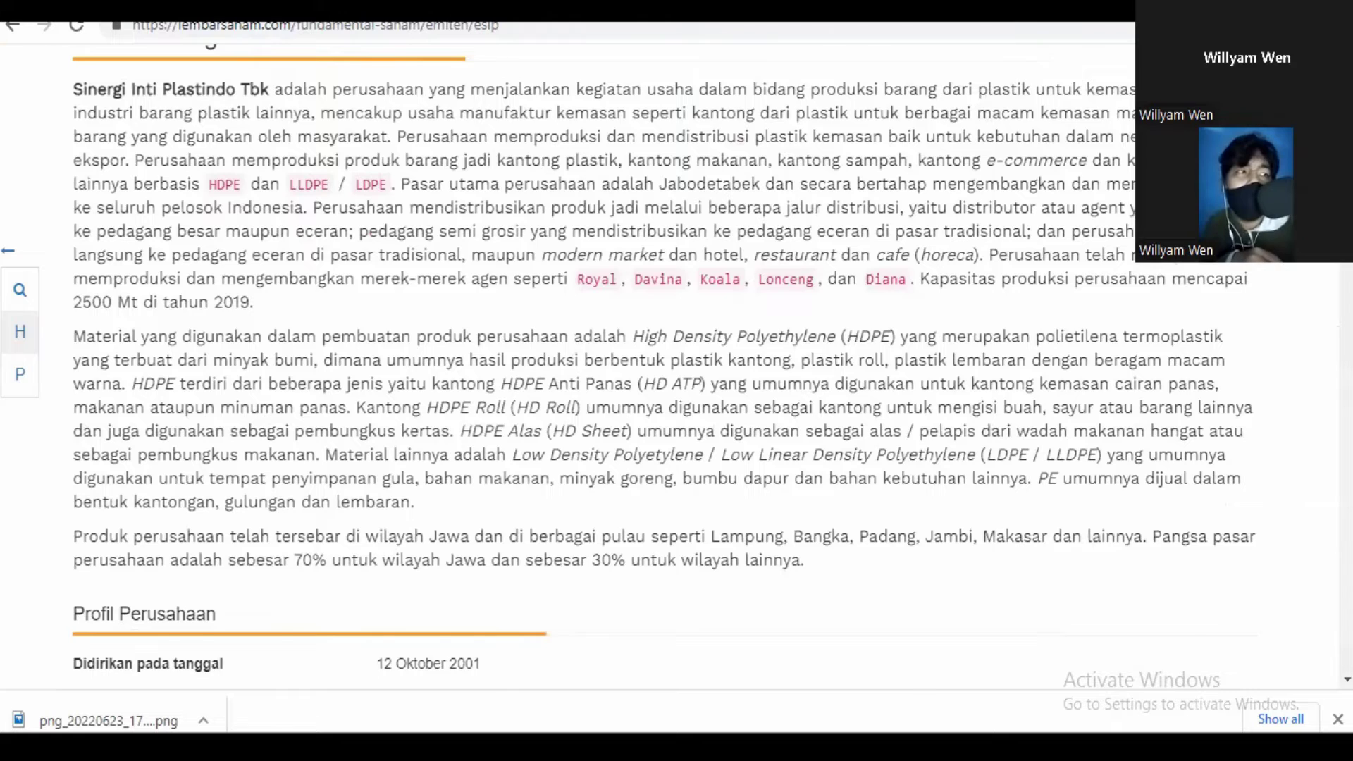
{"action": "key", "text": "alt+Left"}
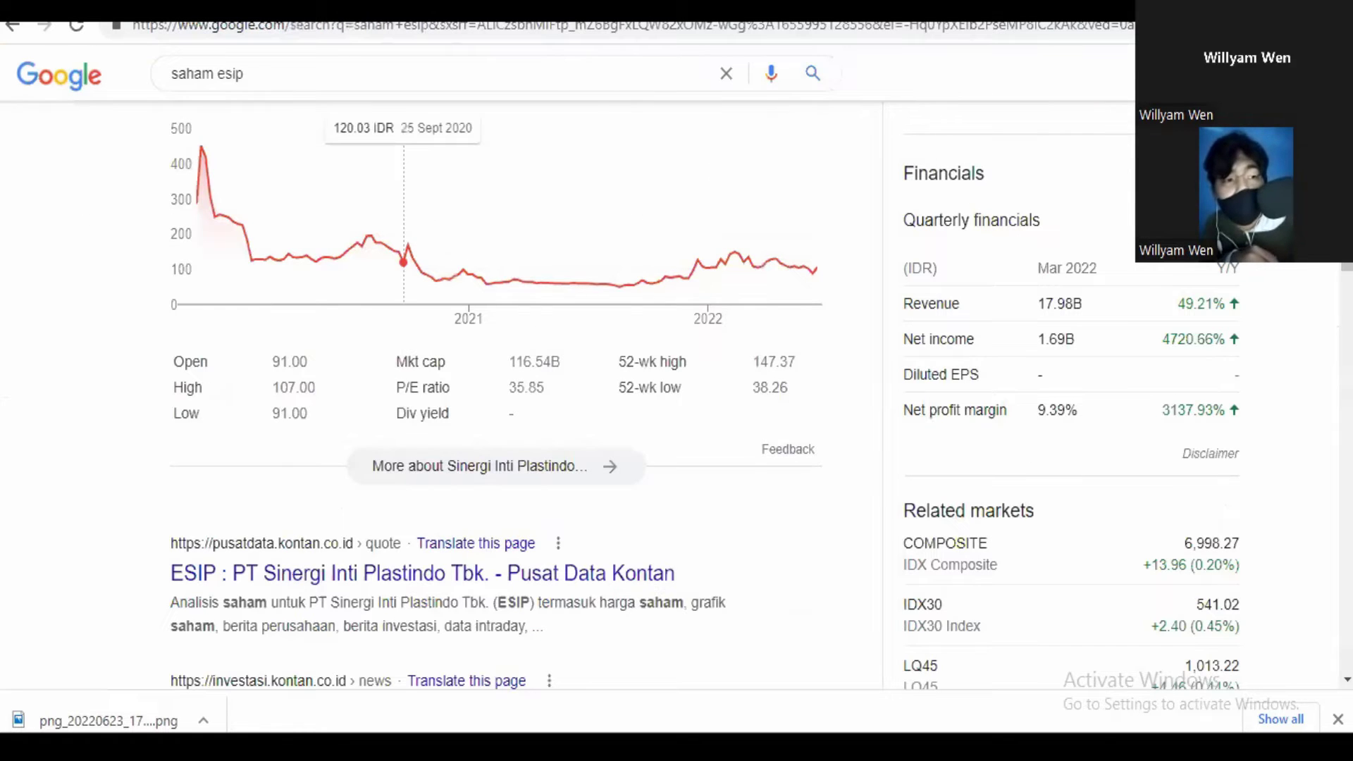
Return to the Excel stock table and examine ESIP's EPS, DPS, recommended price, last price and percentage gain
{"action": "key", "text": "alt+Tab"}
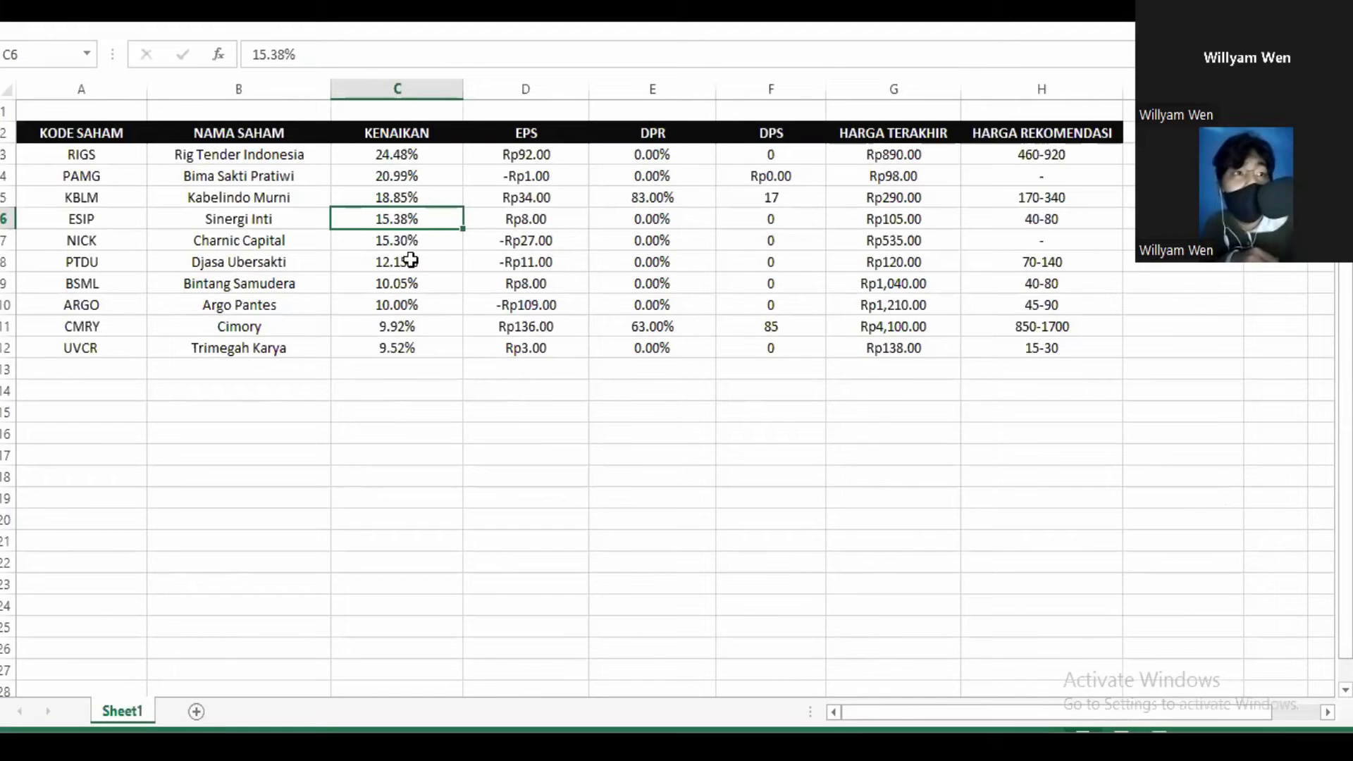
{"action": "left_click", "coordinate": [542, 225]}
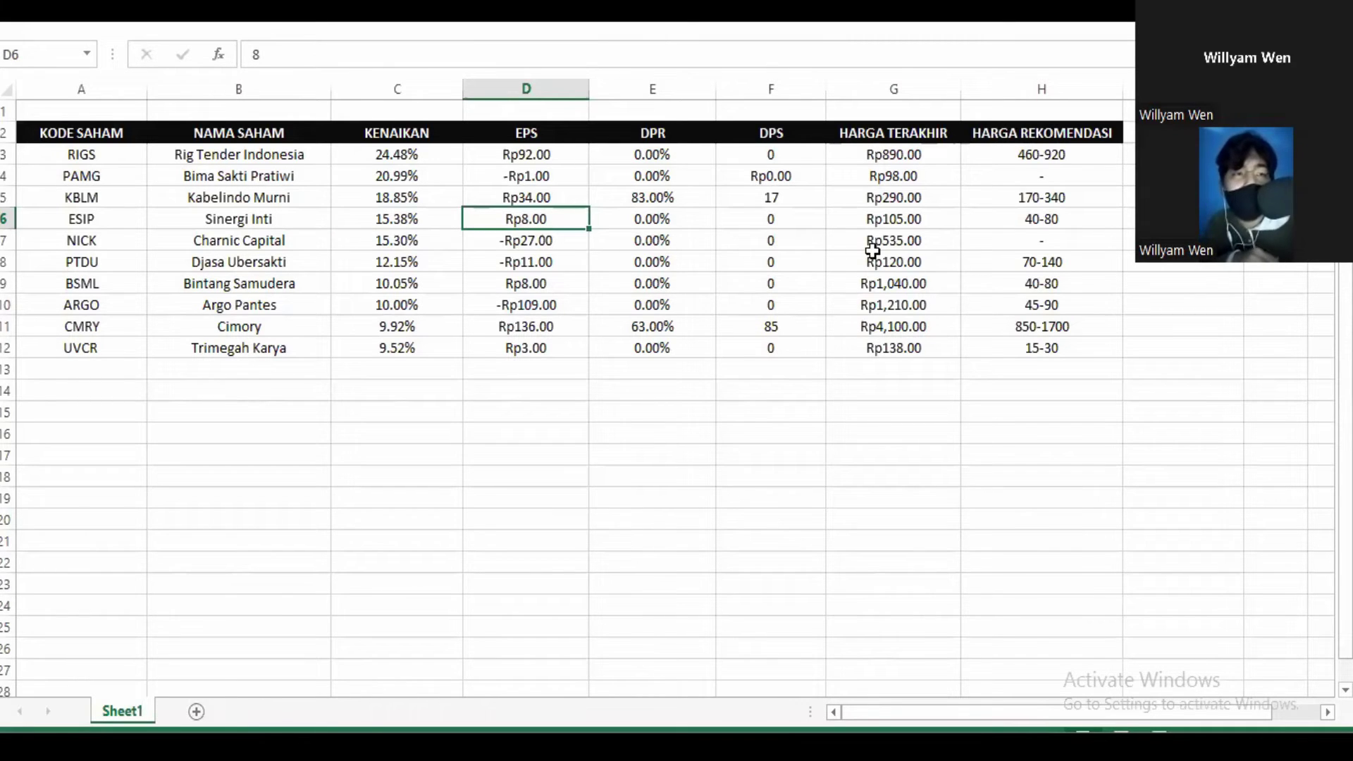
{"action": "left_click_drag", "start_coordinate": [1345, 367], "coordinate": [1345, 373]}
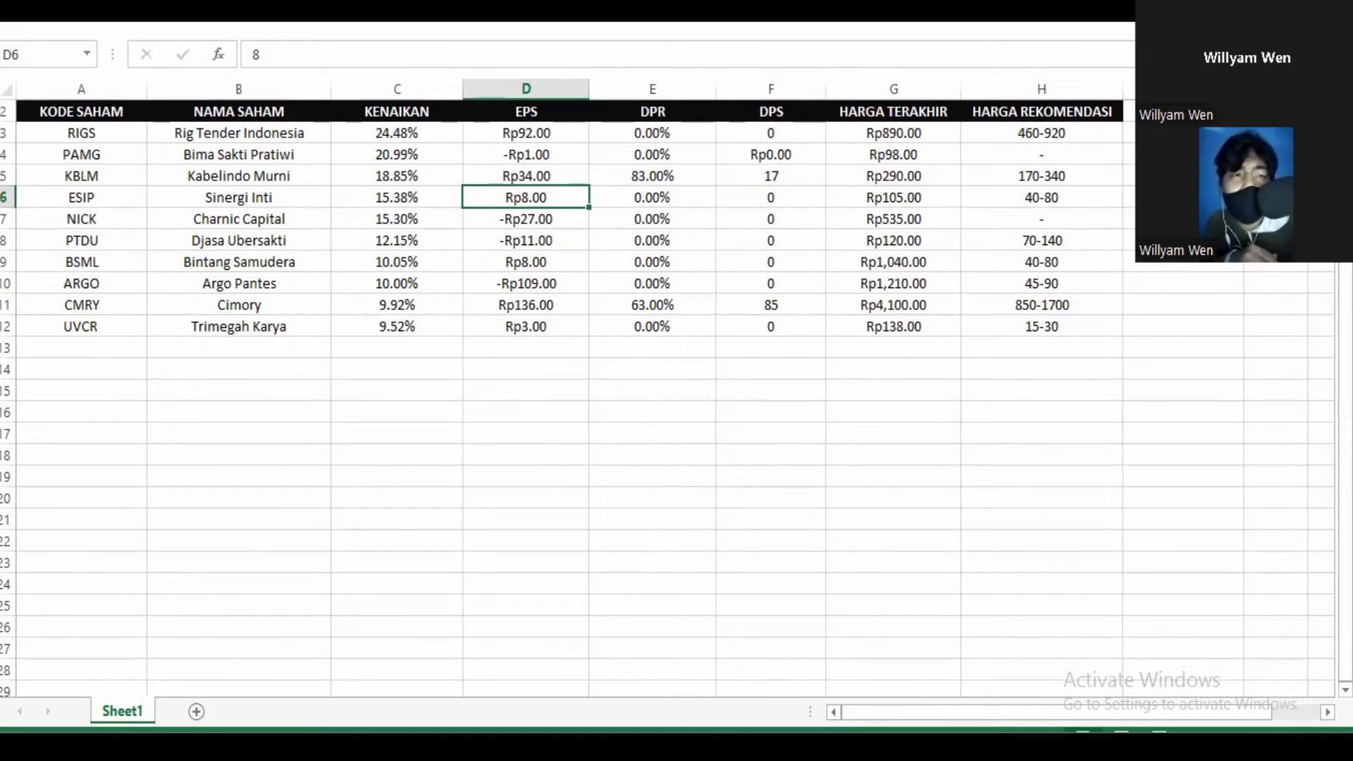
{"action": "left_click", "coordinate": [758, 191]}
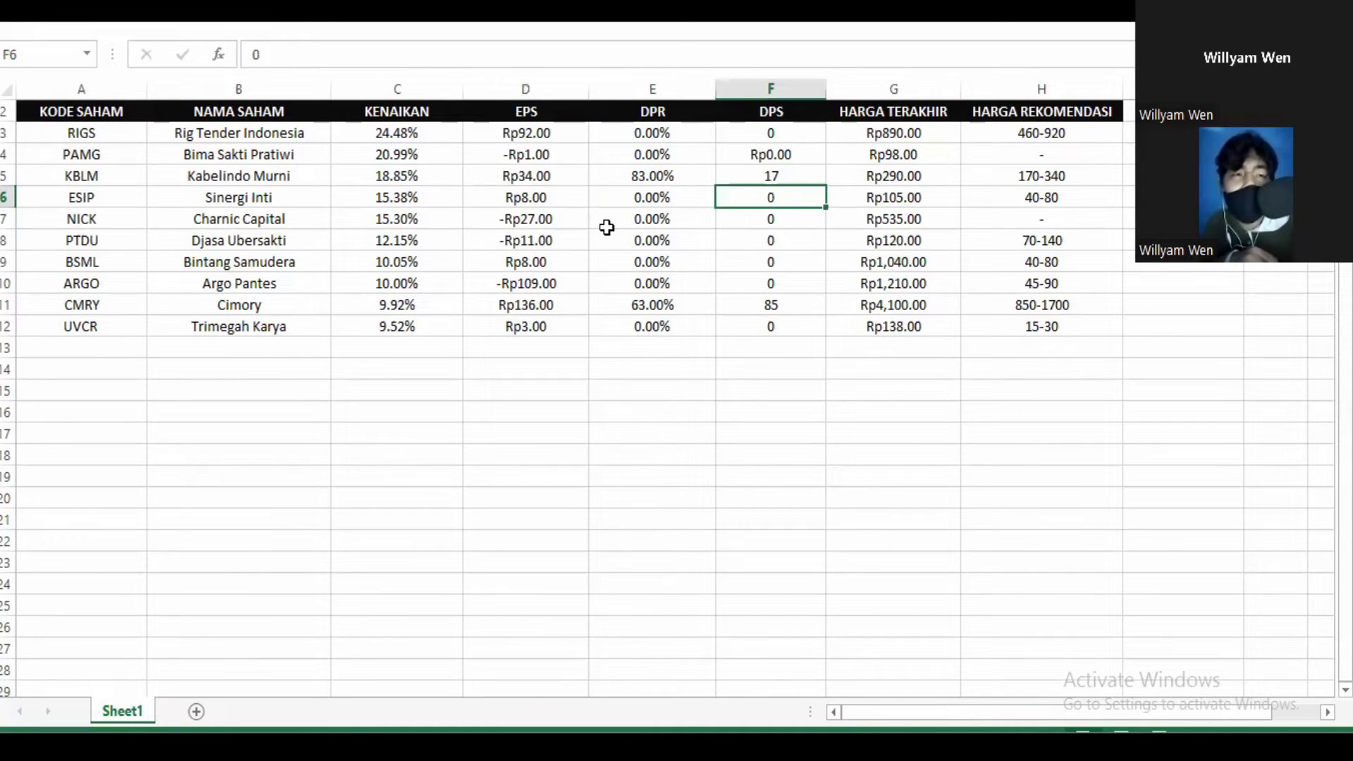
{"action": "left_click", "coordinate": [527, 200]}
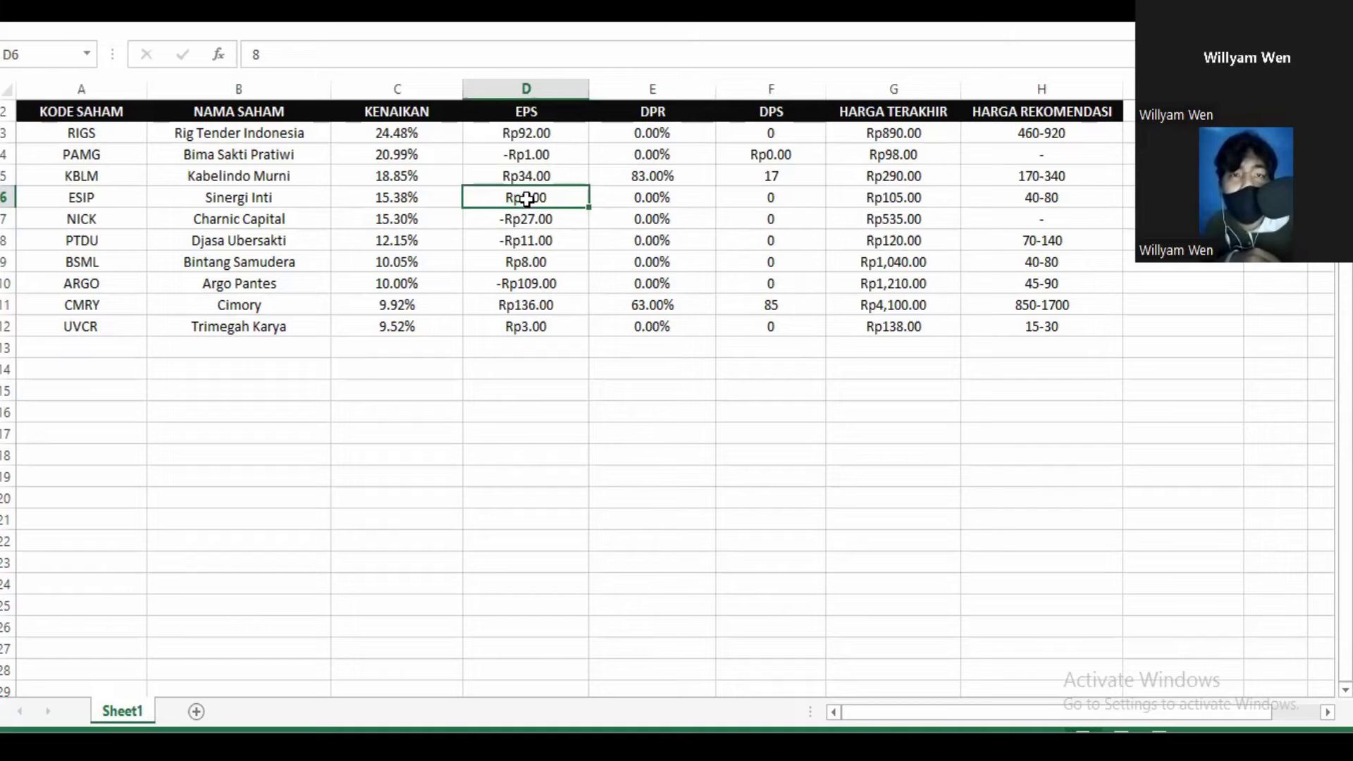
{"action": "left_click", "coordinate": [1053, 200]}
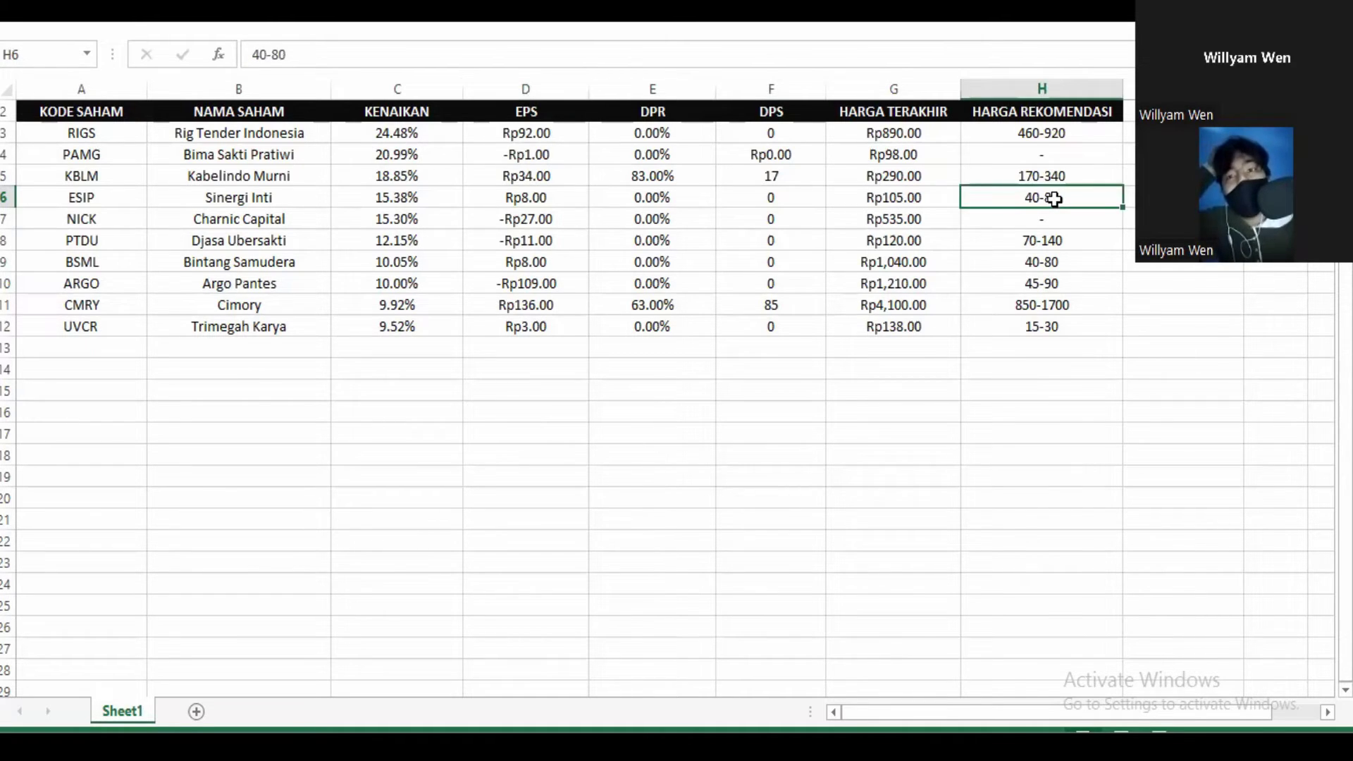
{"action": "left_click", "coordinate": [908, 205]}
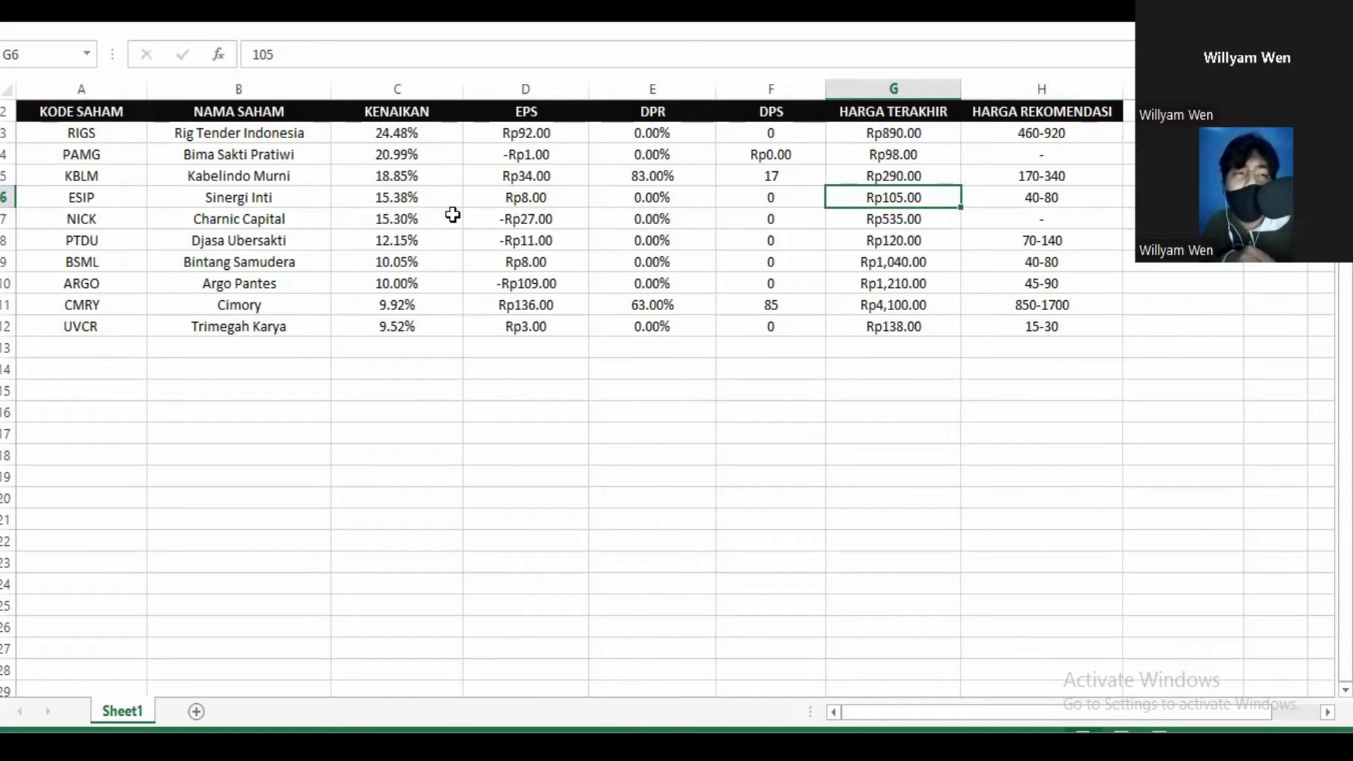
{"action": "left_click", "coordinate": [414, 200]}
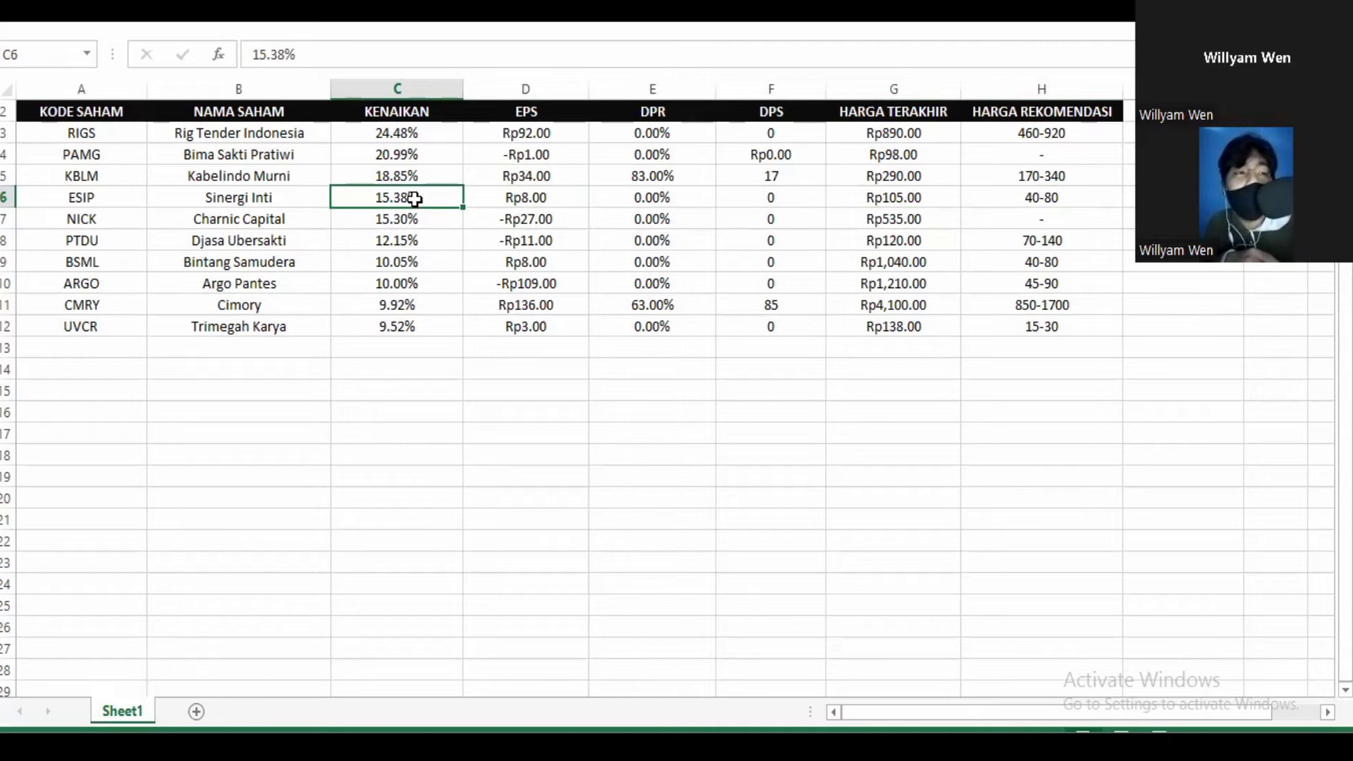
Recheck ESIP's EPS and compare its last price with its recommended price
{"action": "left_click", "coordinate": [484, 214]}
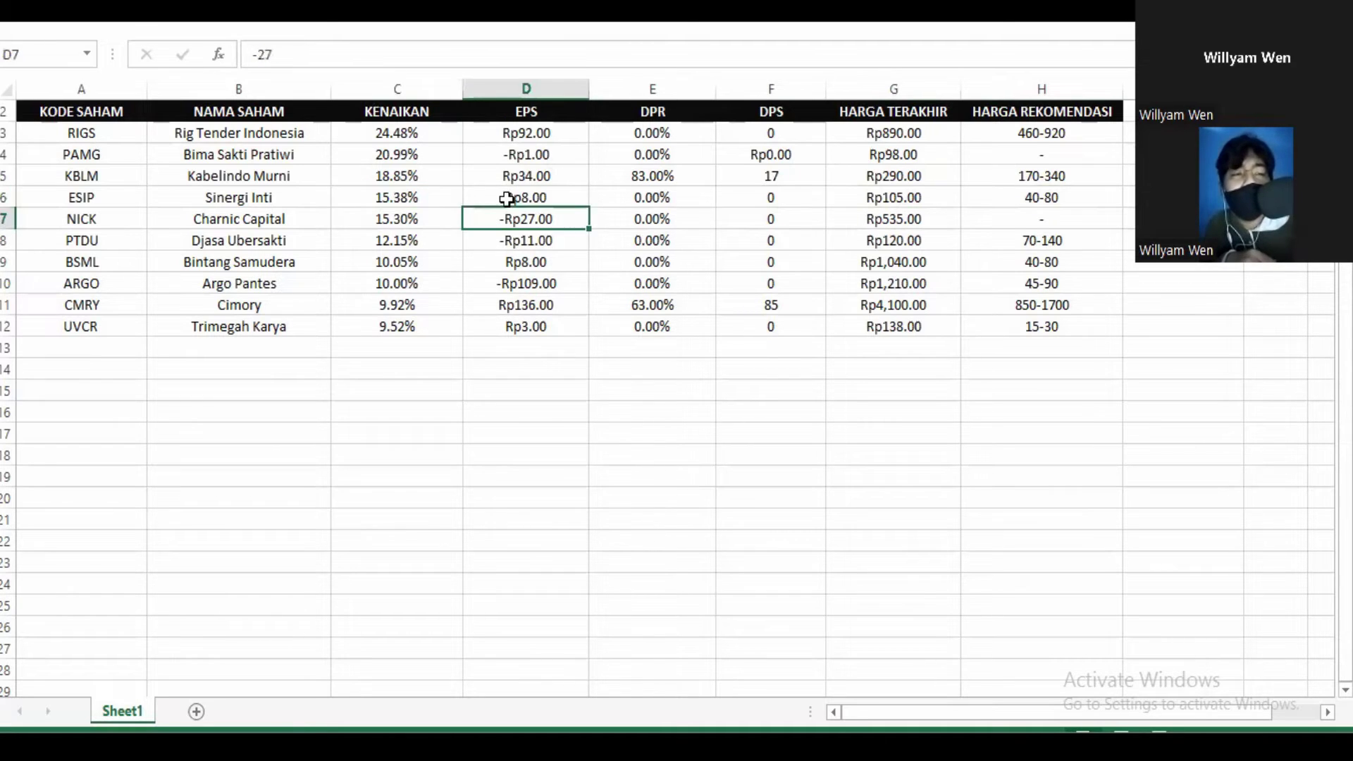
{"action": "left_click", "coordinate": [513, 198]}
{"action": "left_click", "coordinate": [894, 193]}
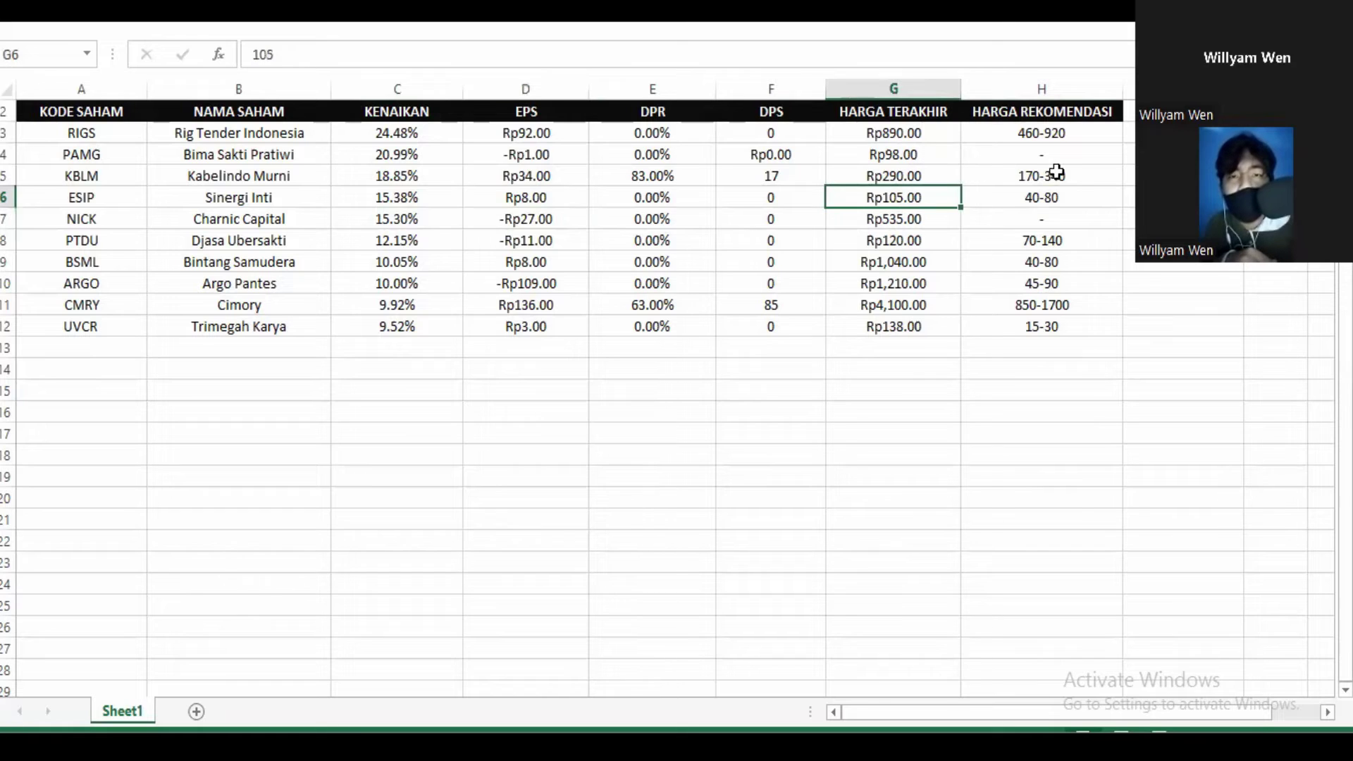
{"action": "left_click", "coordinate": [1068, 191]}
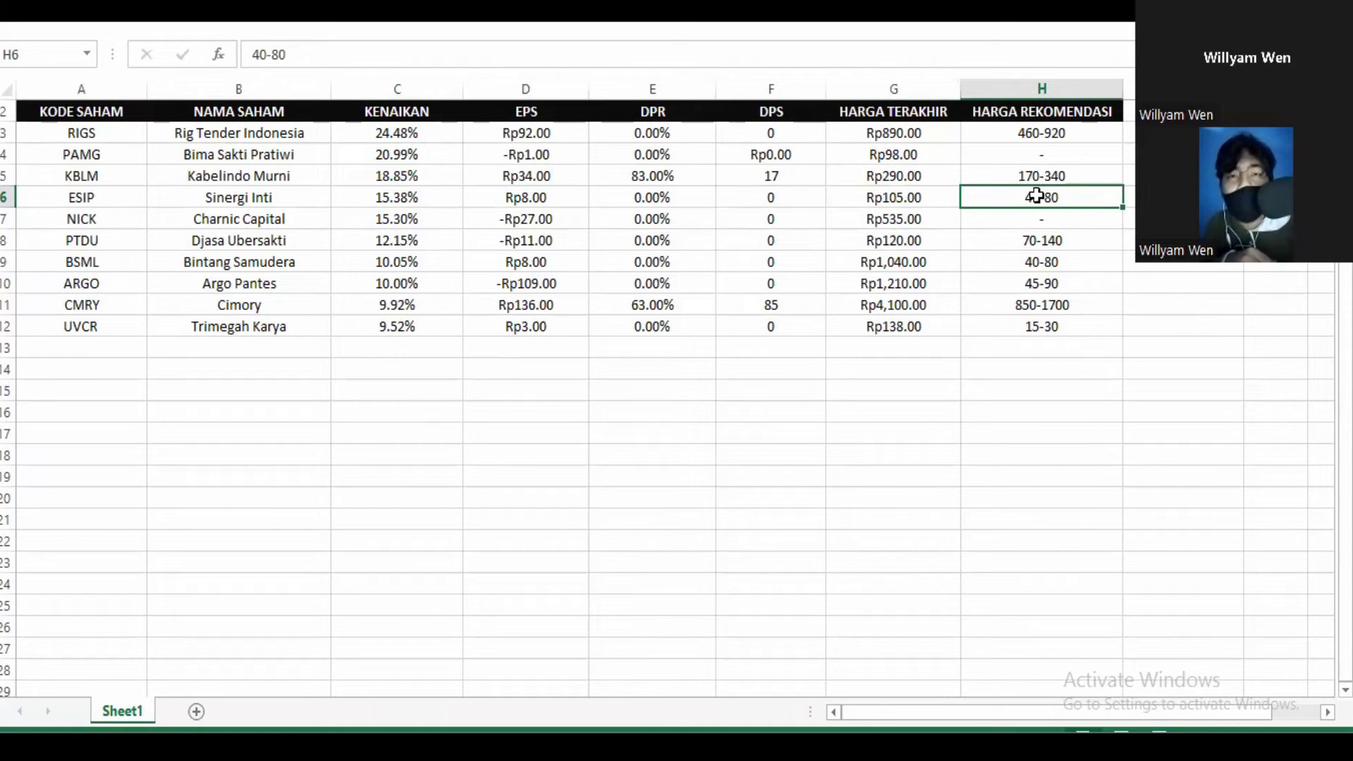
{"action": "left_click_drag", "start_coordinate": [1036, 196], "coordinate": [881, 196]}
{"action": "left_click", "coordinate": [910, 194]}
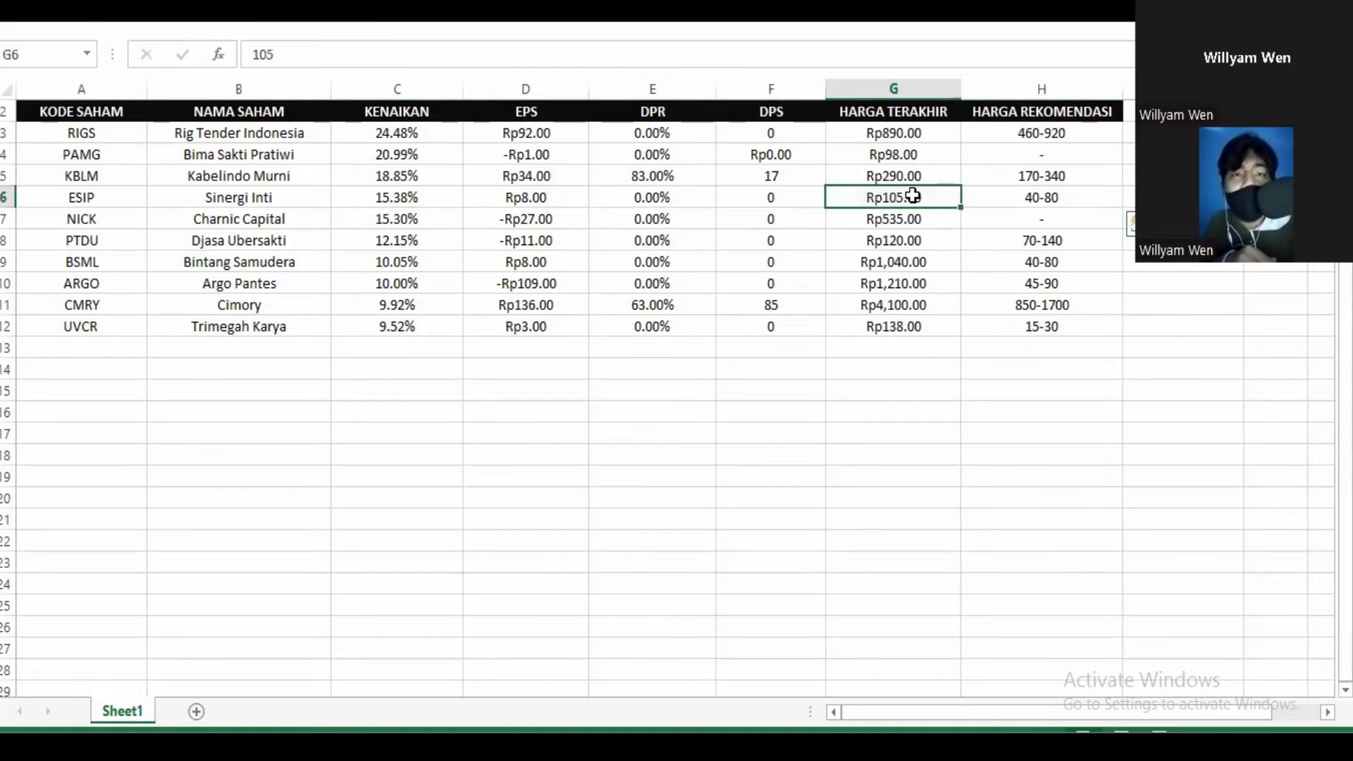
{"action": "left_click", "coordinate": [1043, 188]}
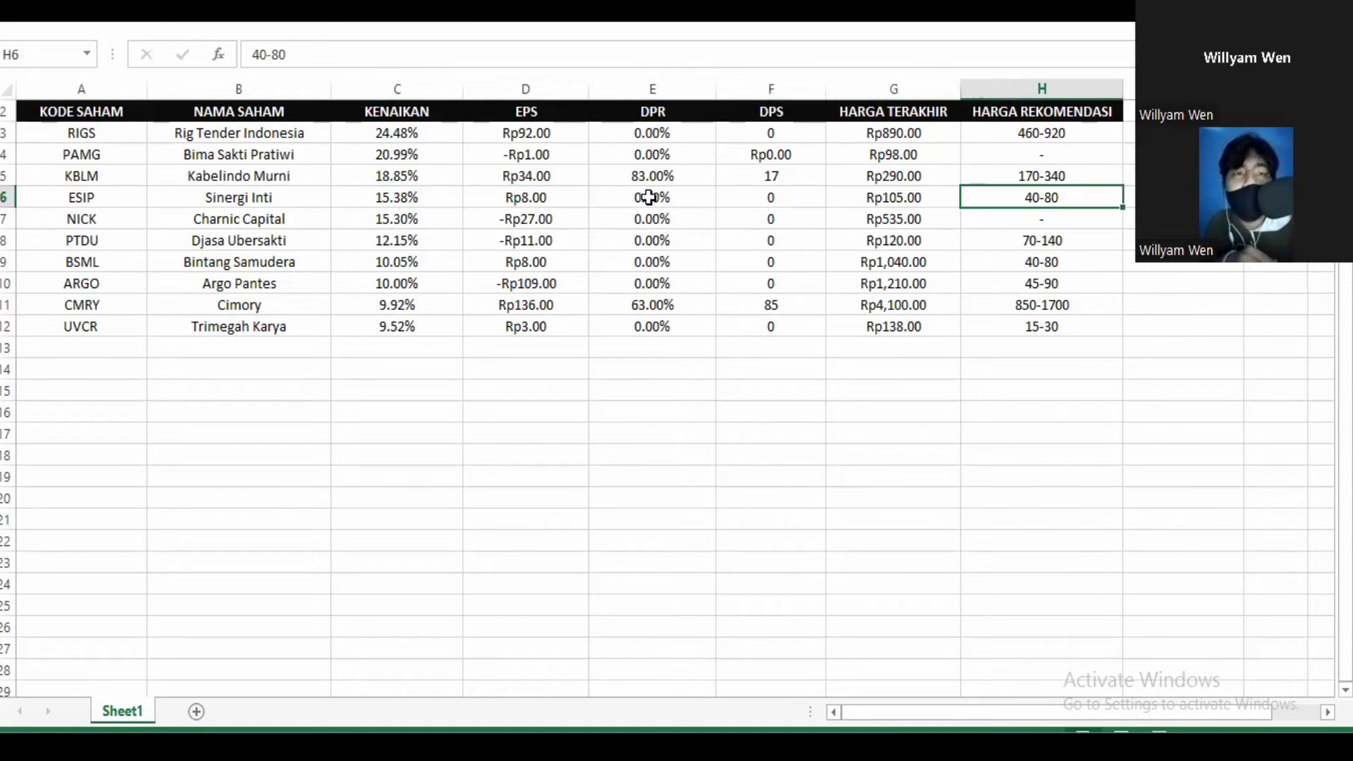
Select ESIP's DPR and DPS together, and review its recommended price, last price and company name again
{"action": "left_click_drag", "start_coordinate": [647, 198], "coordinate": [751, 202]}
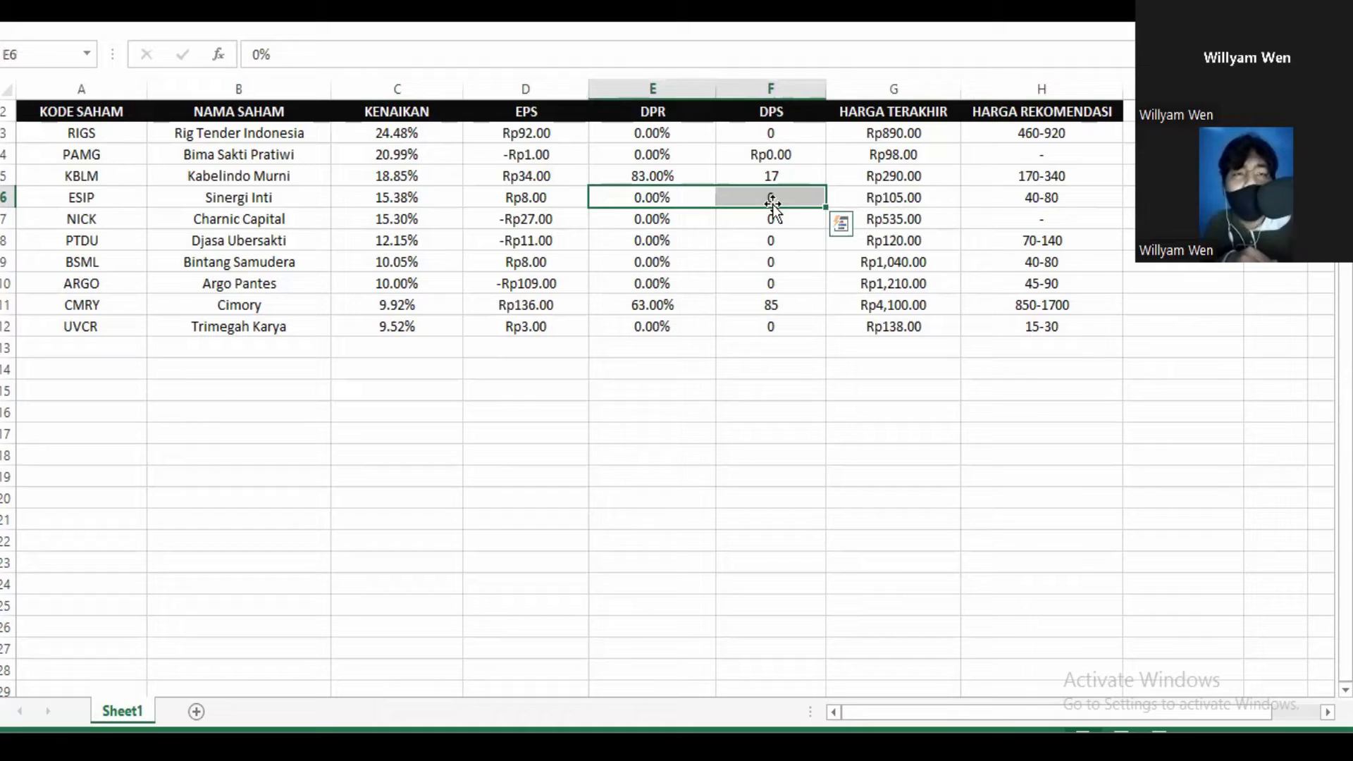
{"action": "left_click", "coordinate": [1033, 199]}
{"action": "left_click", "coordinate": [897, 200]}
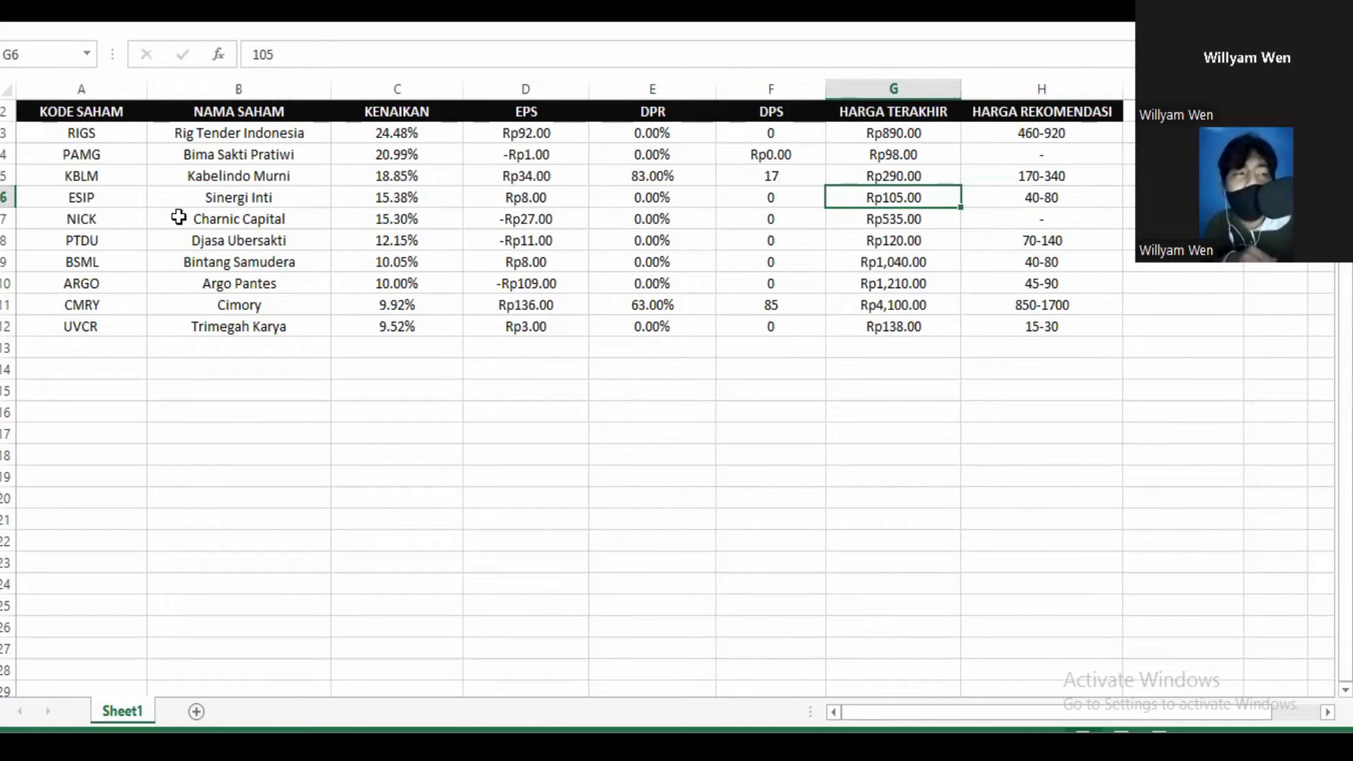
{"action": "left_click", "coordinate": [213, 181]}
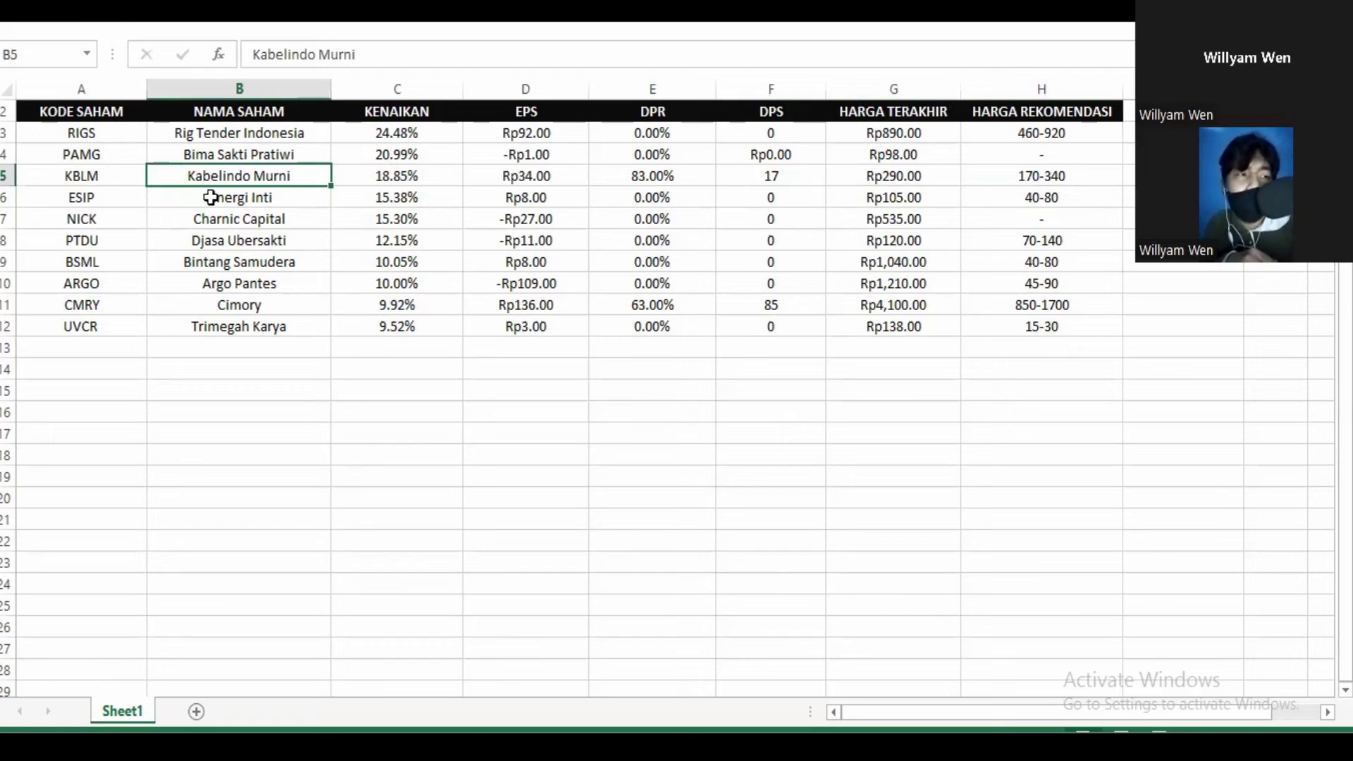
{"action": "left_click", "coordinate": [207, 195]}
Examine the NICK row's stock code, company name, last price and percentage gain
{"action": "left_click", "coordinate": [78, 223]}
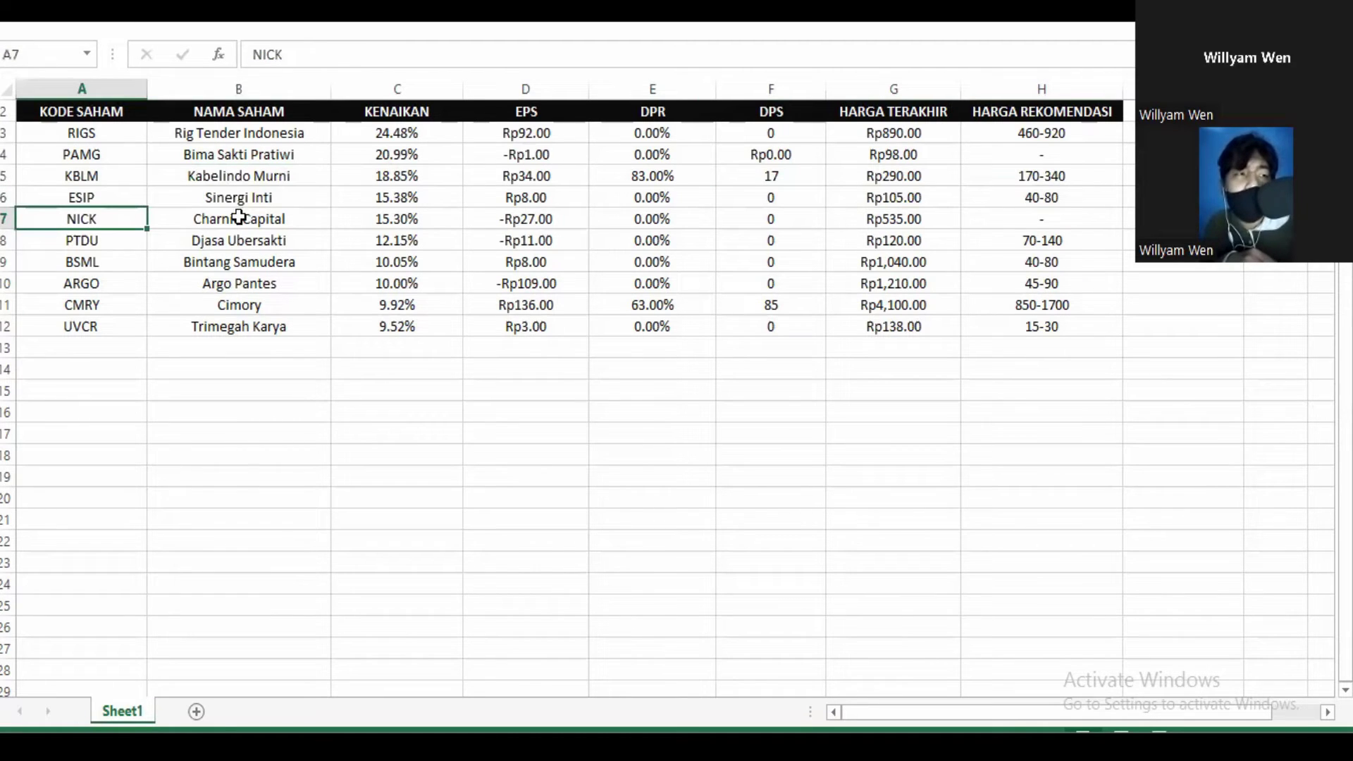
{"action": "left_click", "coordinate": [238, 216]}
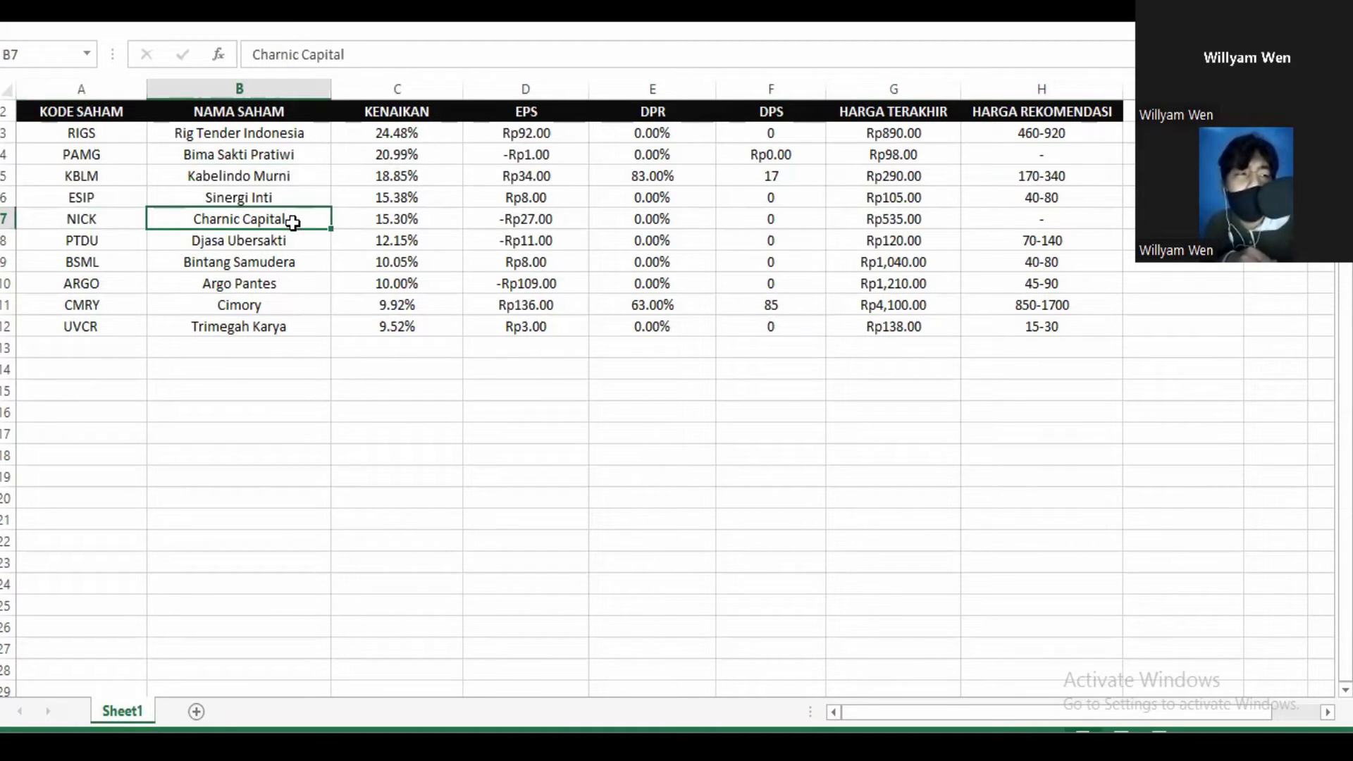
{"action": "left_click", "coordinate": [922, 218]}
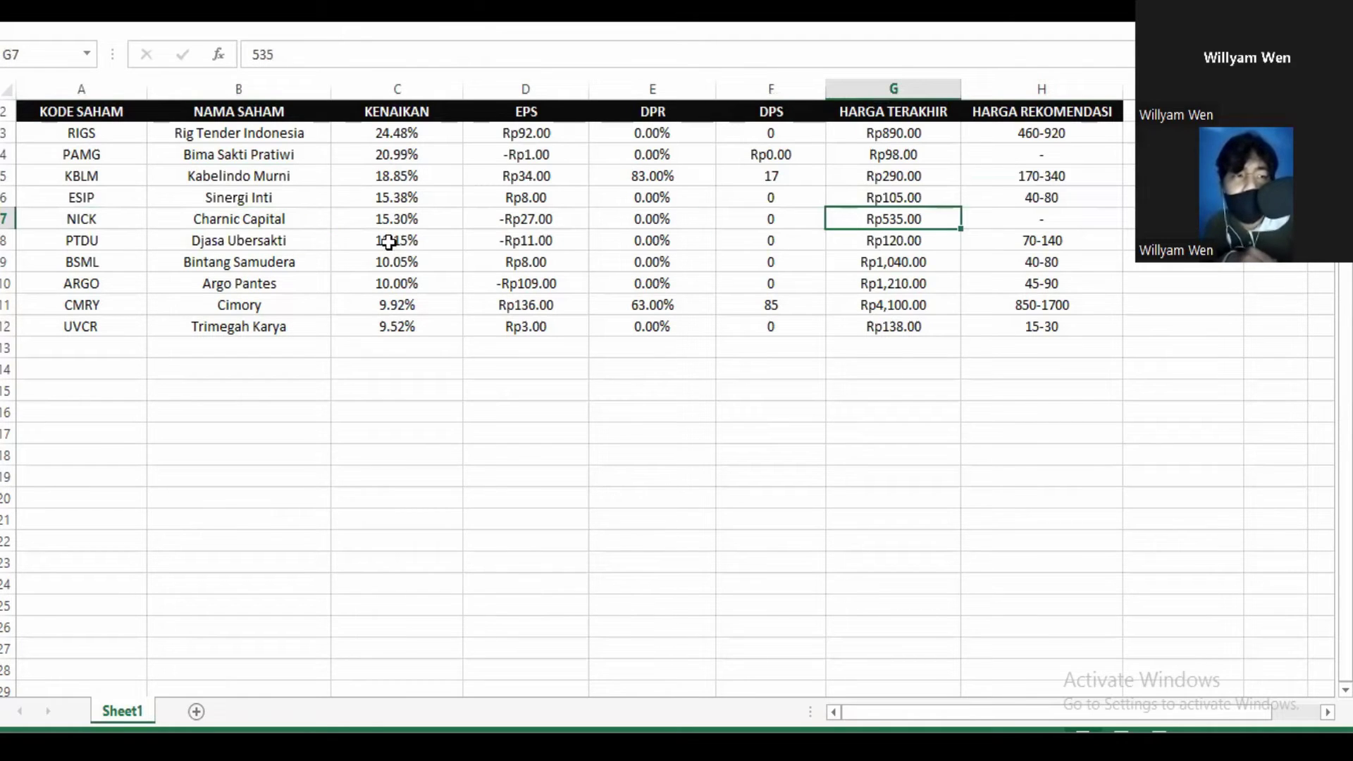
{"action": "left_click", "coordinate": [411, 221]}
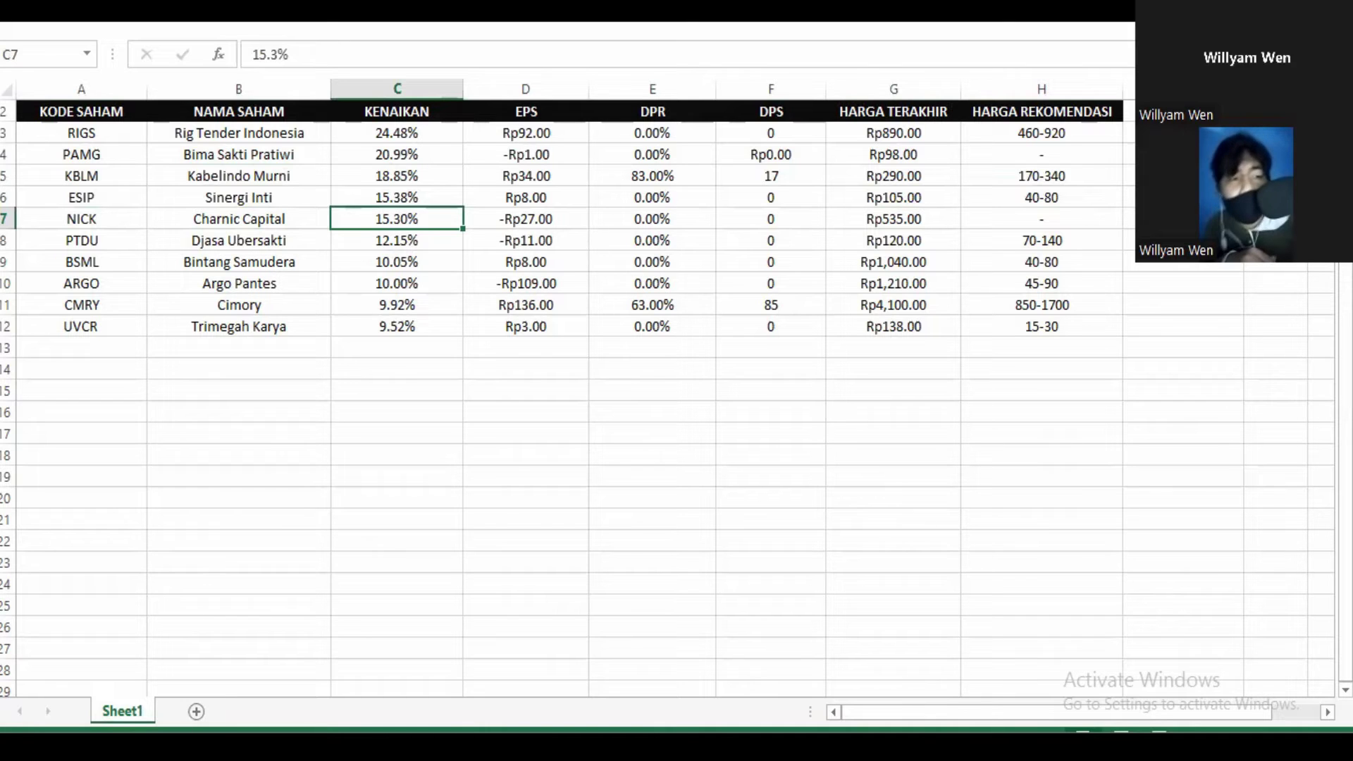
Switch to the browser, search Google for "saham nick" and show the stock's price chart over the Max range
{"action": "key", "text": "alt+Tab"}
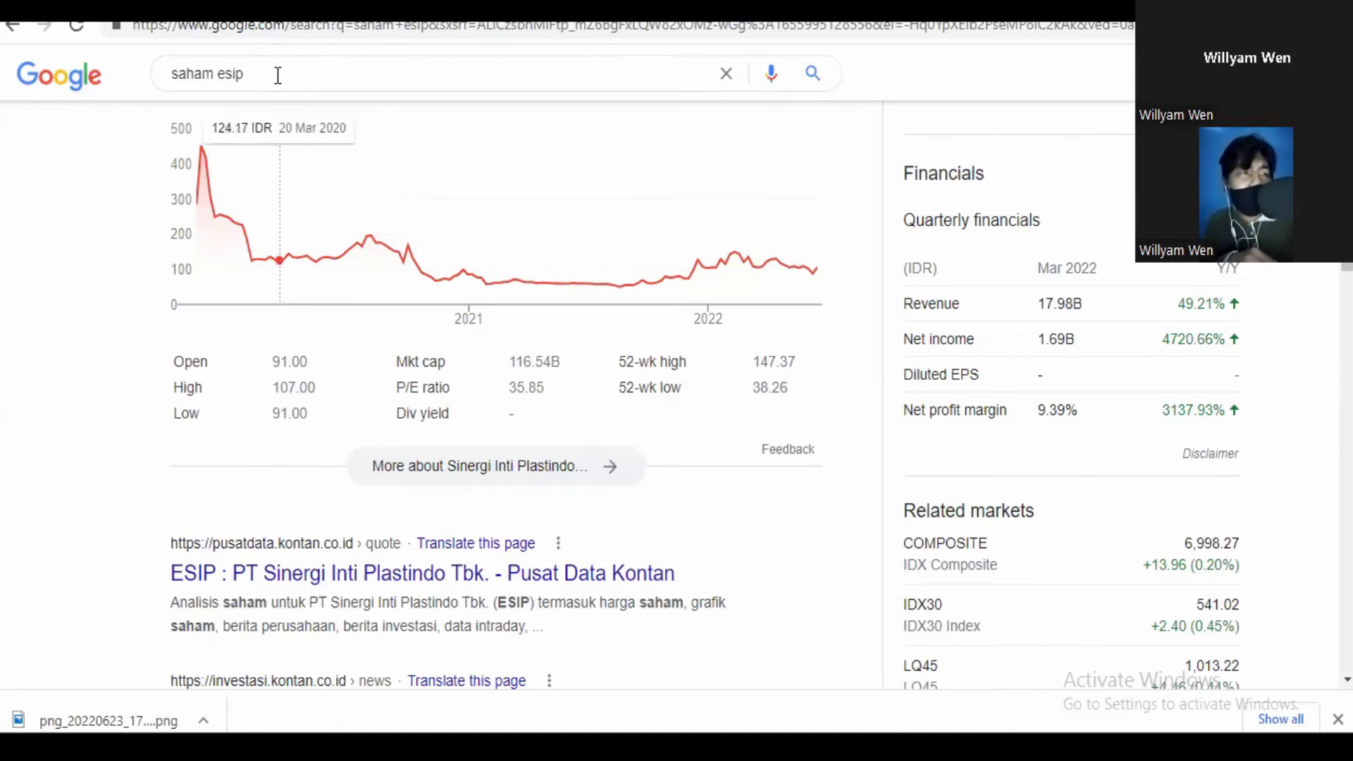
{"action": "left_click", "coordinate": [278, 74]}
{"action": "key", "text": "BackSpace"}
{"action": "key", "text": "BackSpace"}
{"action": "key", "text": "BackSpace"}
{"action": "key", "text": "BackSpace"}
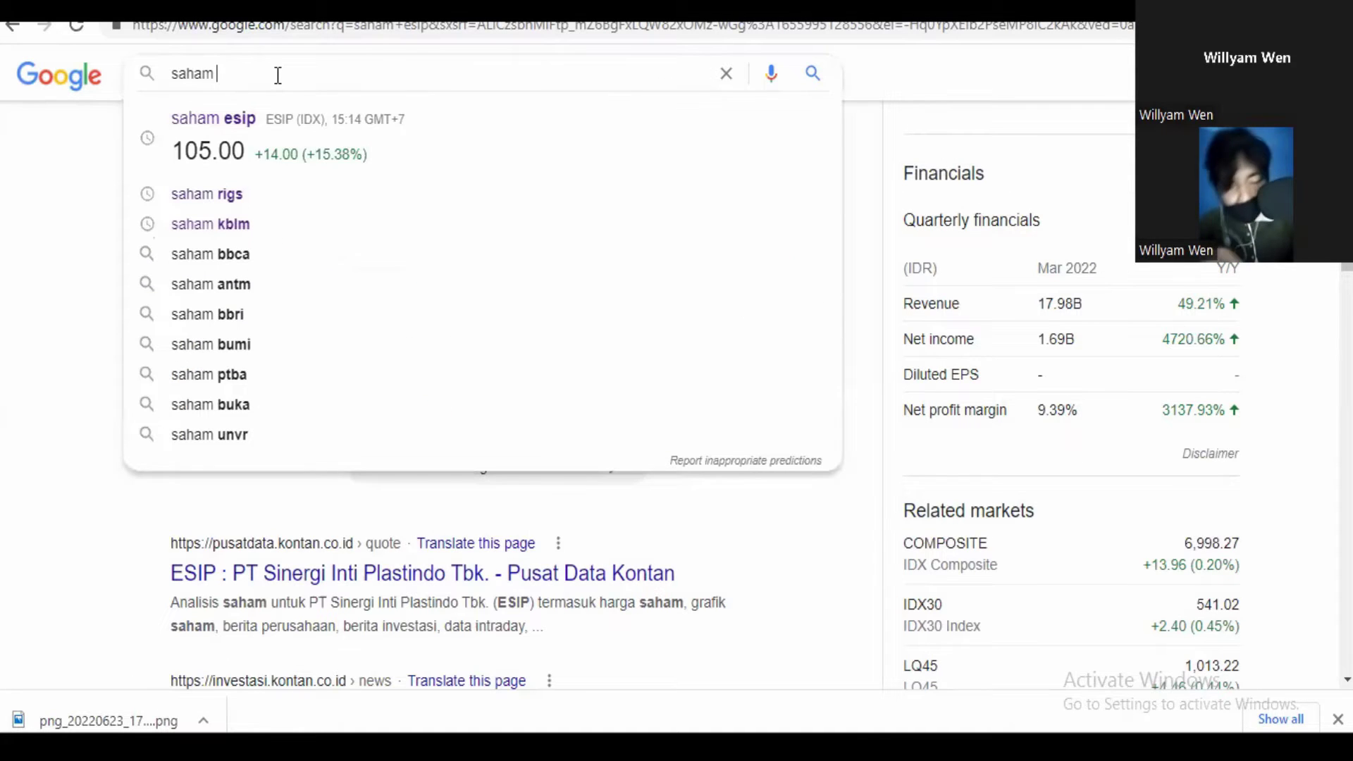
{"action": "type", "text": "nick"}
{"action": "key", "text": "Return"}
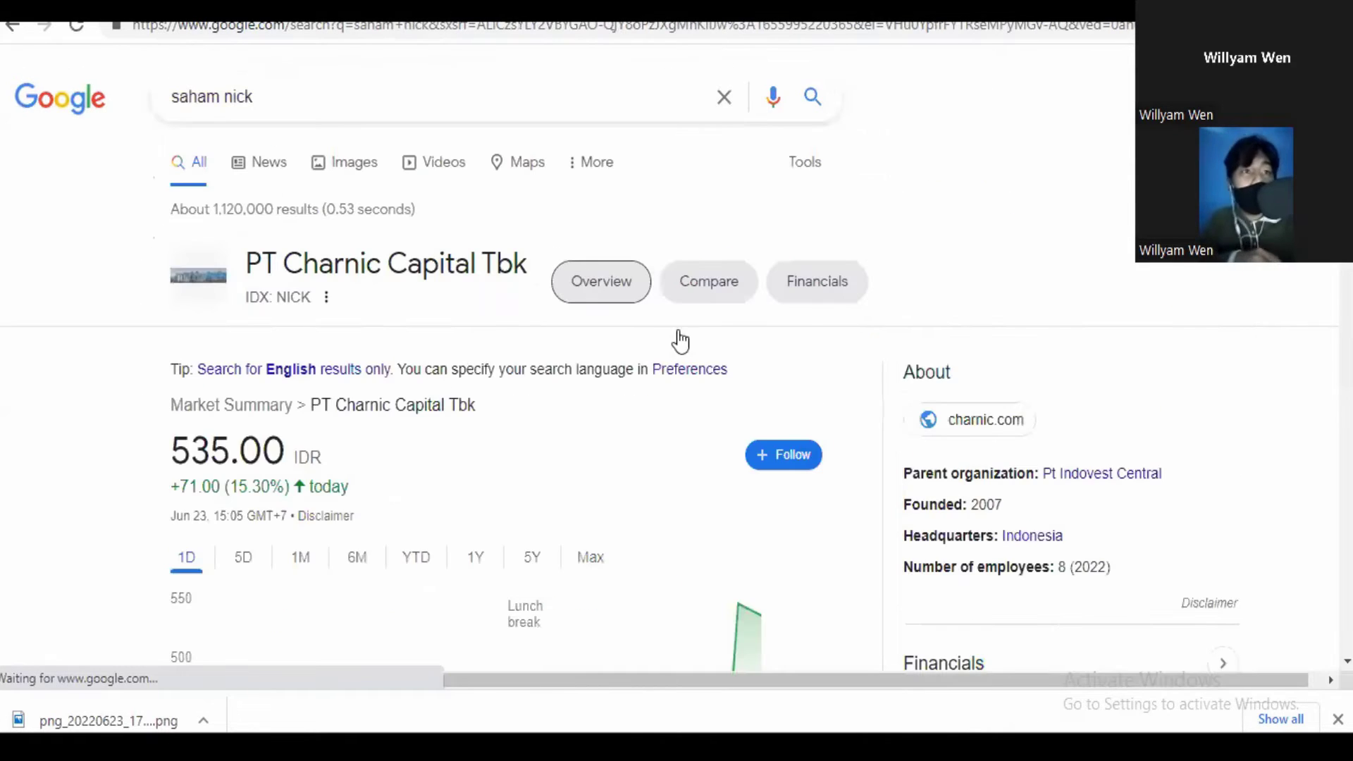
{"action": "scroll", "coordinate": [1042, 378], "scroll_direction": "down", "scroll_amount": 5}
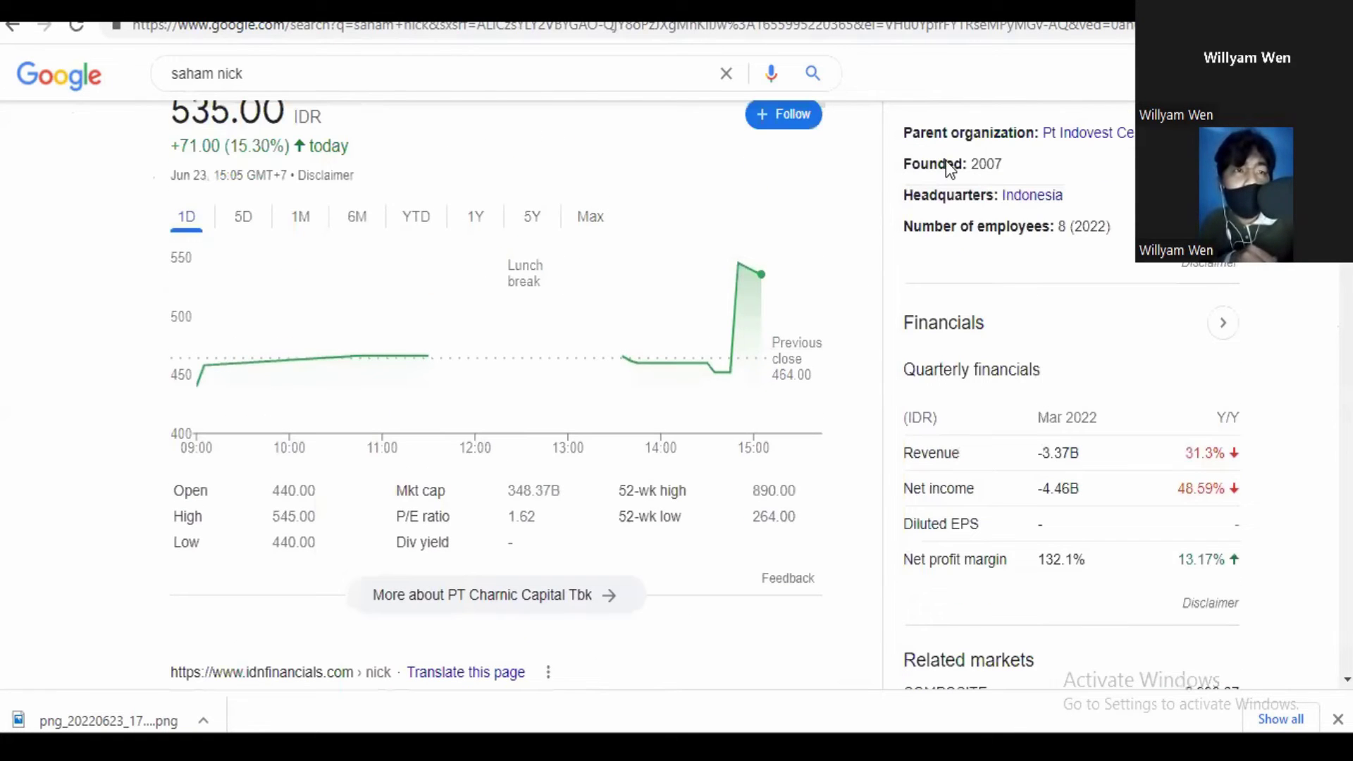
{"action": "left_click", "coordinate": [595, 222]}
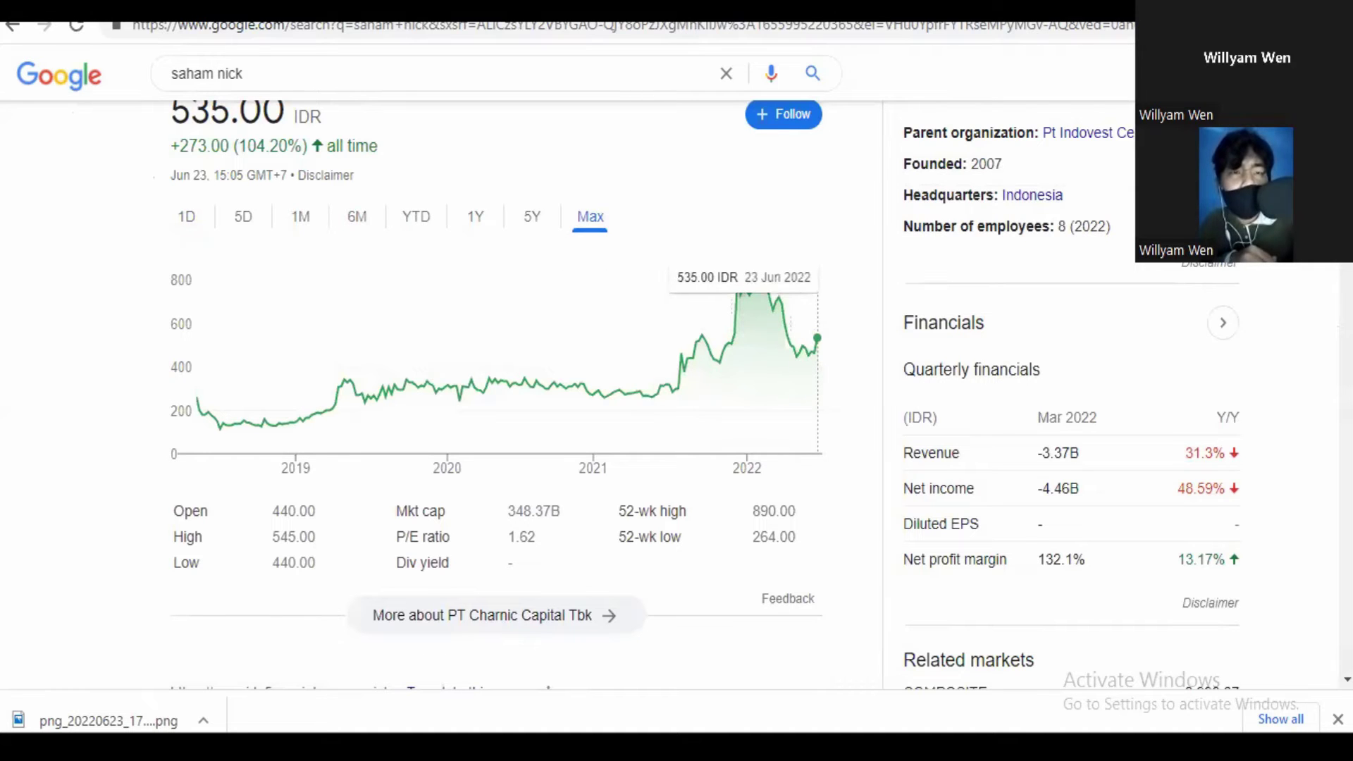
Open the LembarSaham company page for NICK at lembarsaham.com/fundamental-saham/emiten/nick
{"action": "key", "text": "ctrl+Tab"}
{"action": "key", "text": "ctrl+l"}
{"action": "key", "text": "End"}
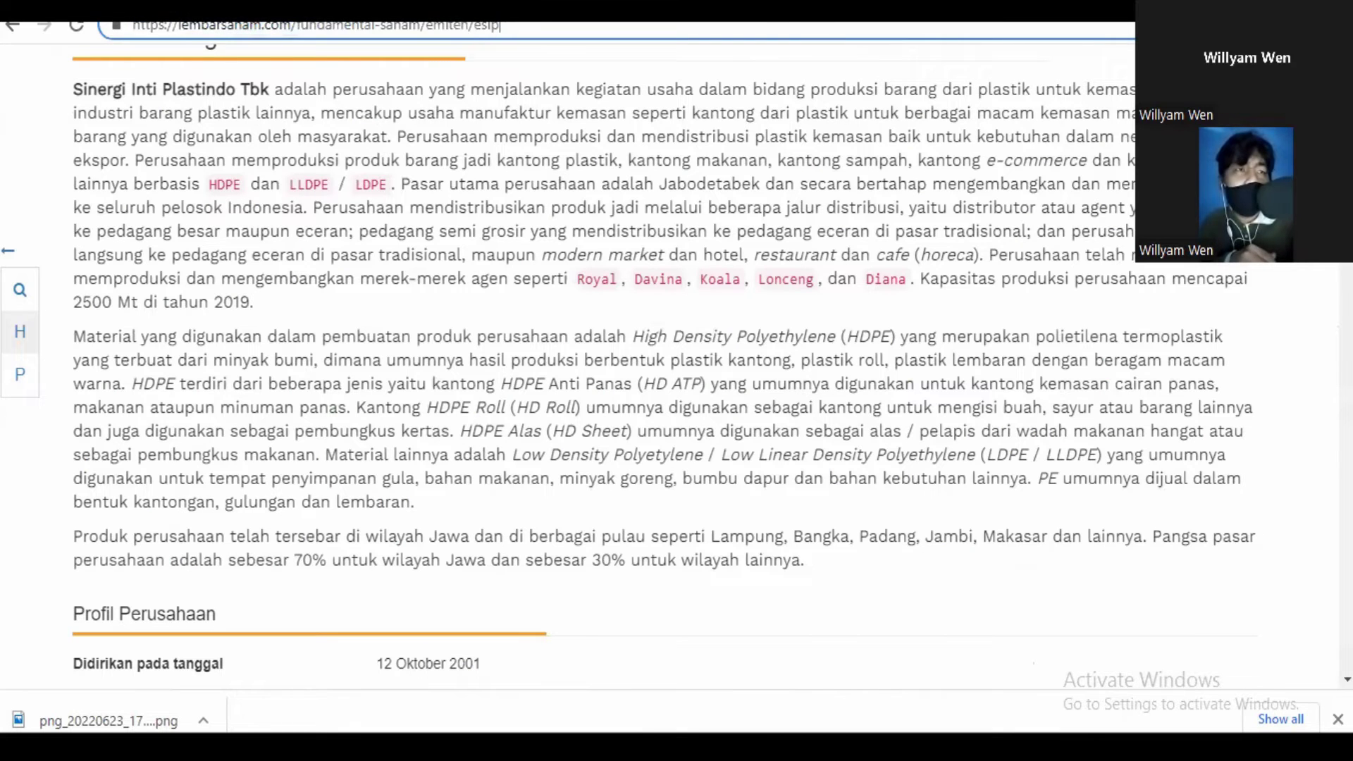
{"action": "key", "text": "BackSpace"}
{"action": "key", "text": "BackSpace"}
{"action": "key", "text": "BackSpace"}
{"action": "key", "text": "BackSpace"}
{"action": "type", "text": "nick"}
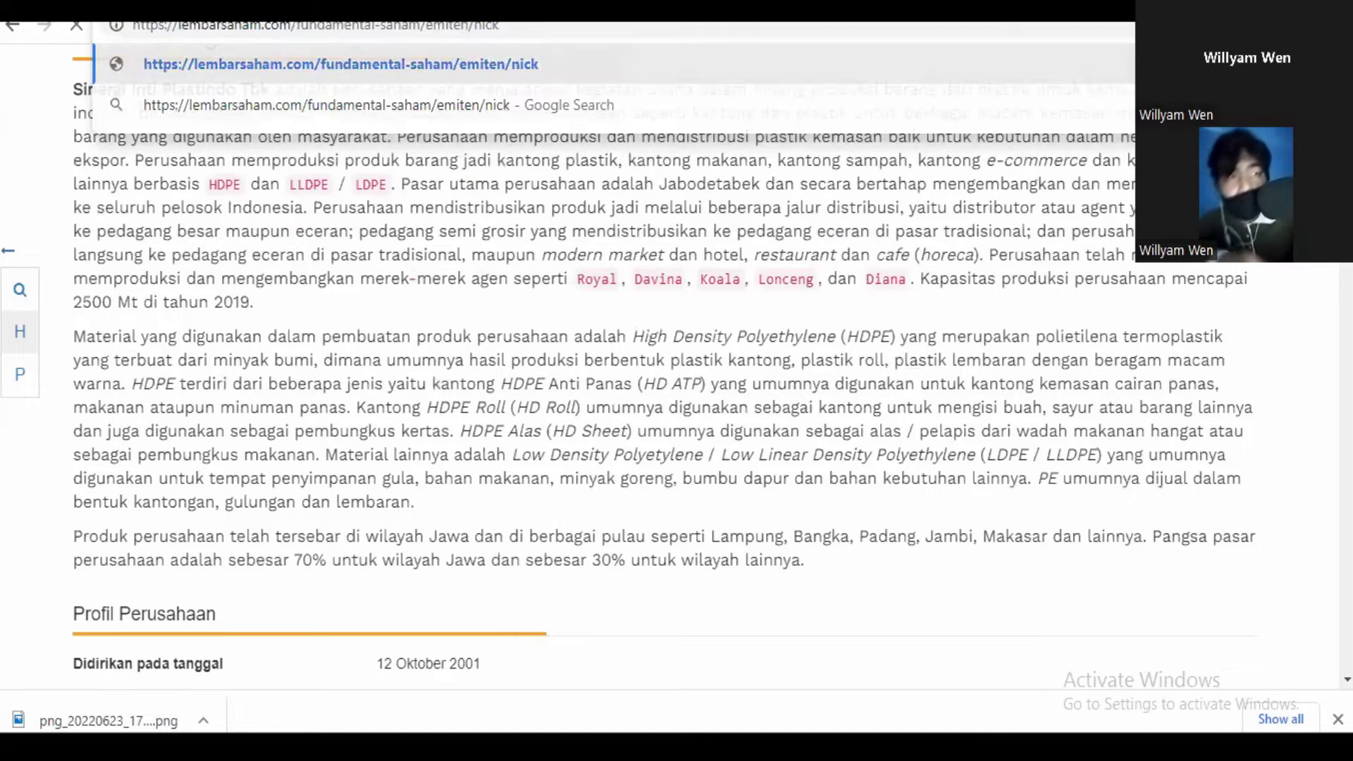
{"action": "key", "text": "Return"}
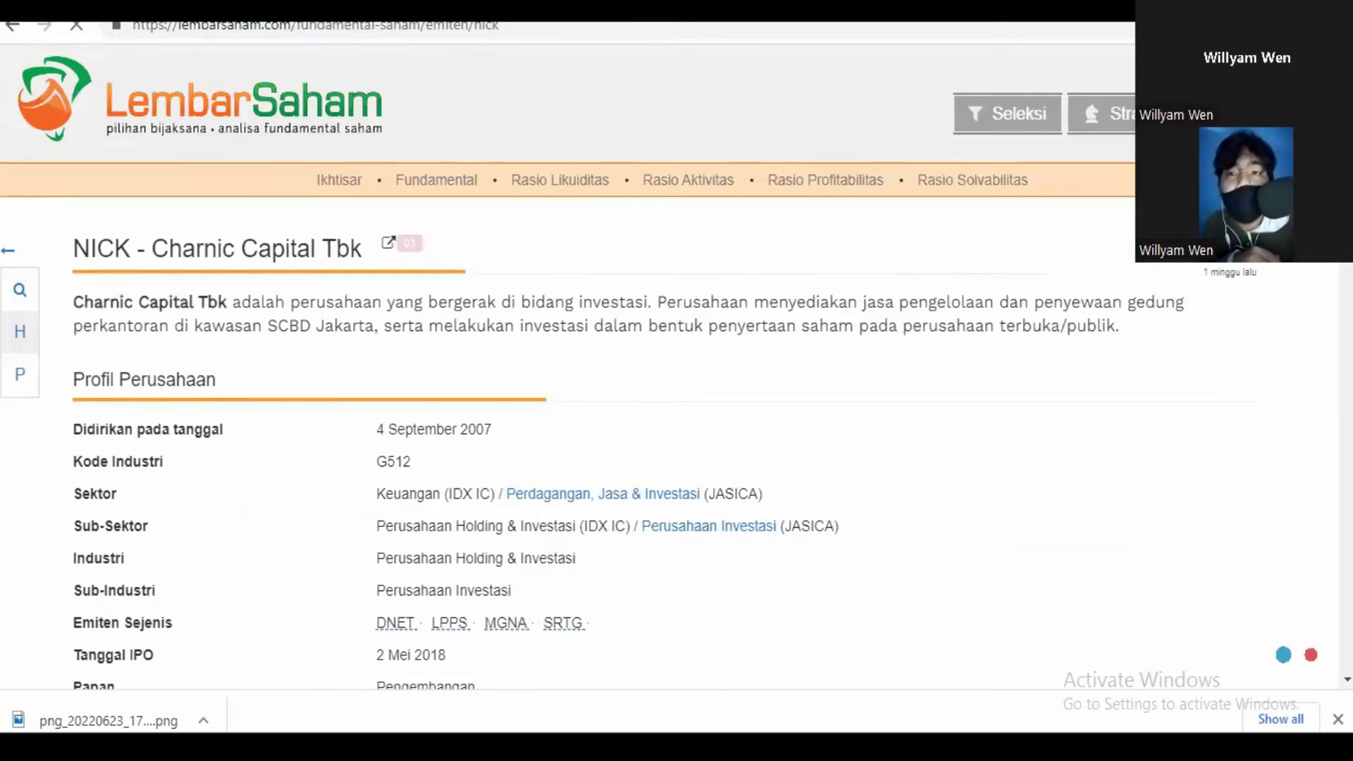
Read NICK's company profile through its sector, shareholders and management to the 2018 revenue composition chart
{"action": "scroll", "coordinate": [592, 366], "scroll_direction": "down", "scroll_amount": 1}
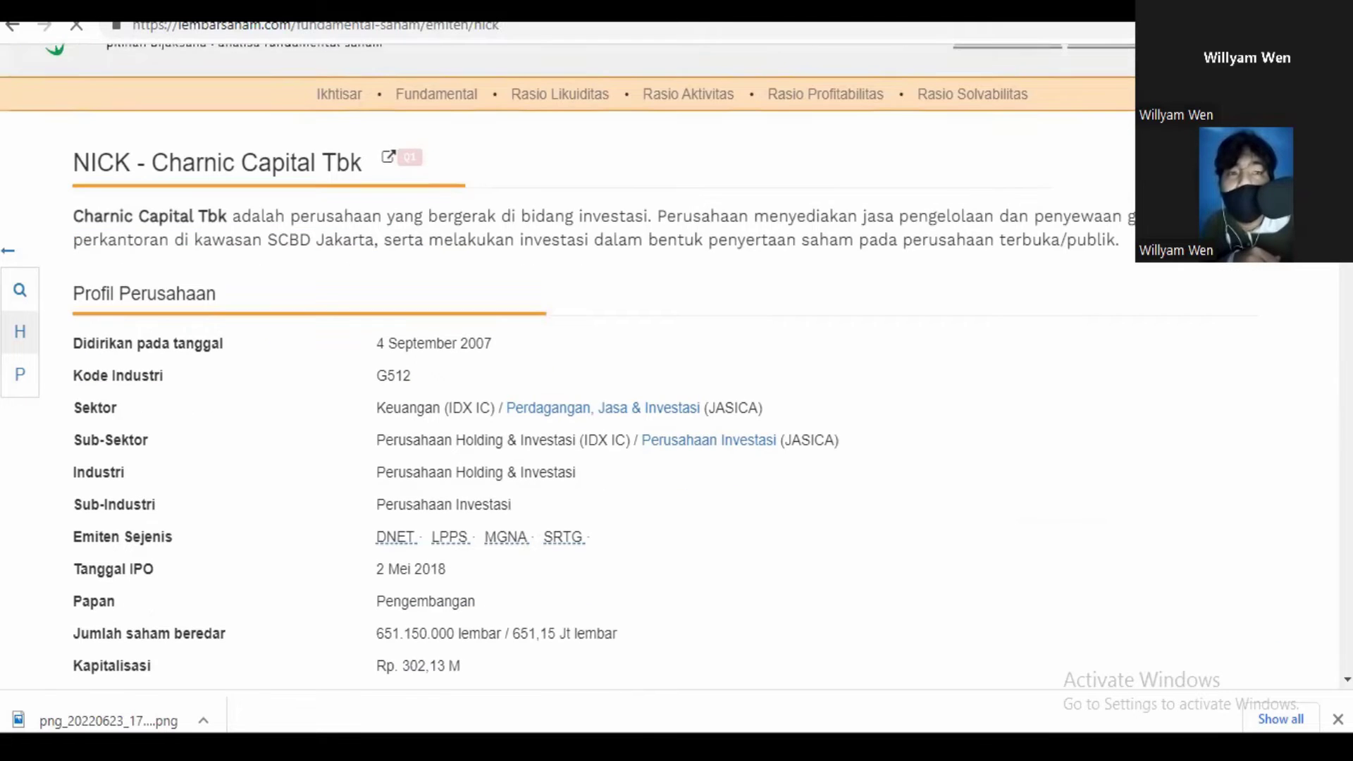
{"action": "scroll", "coordinate": [567, 367], "scroll_direction": "down", "scroll_amount": 1}
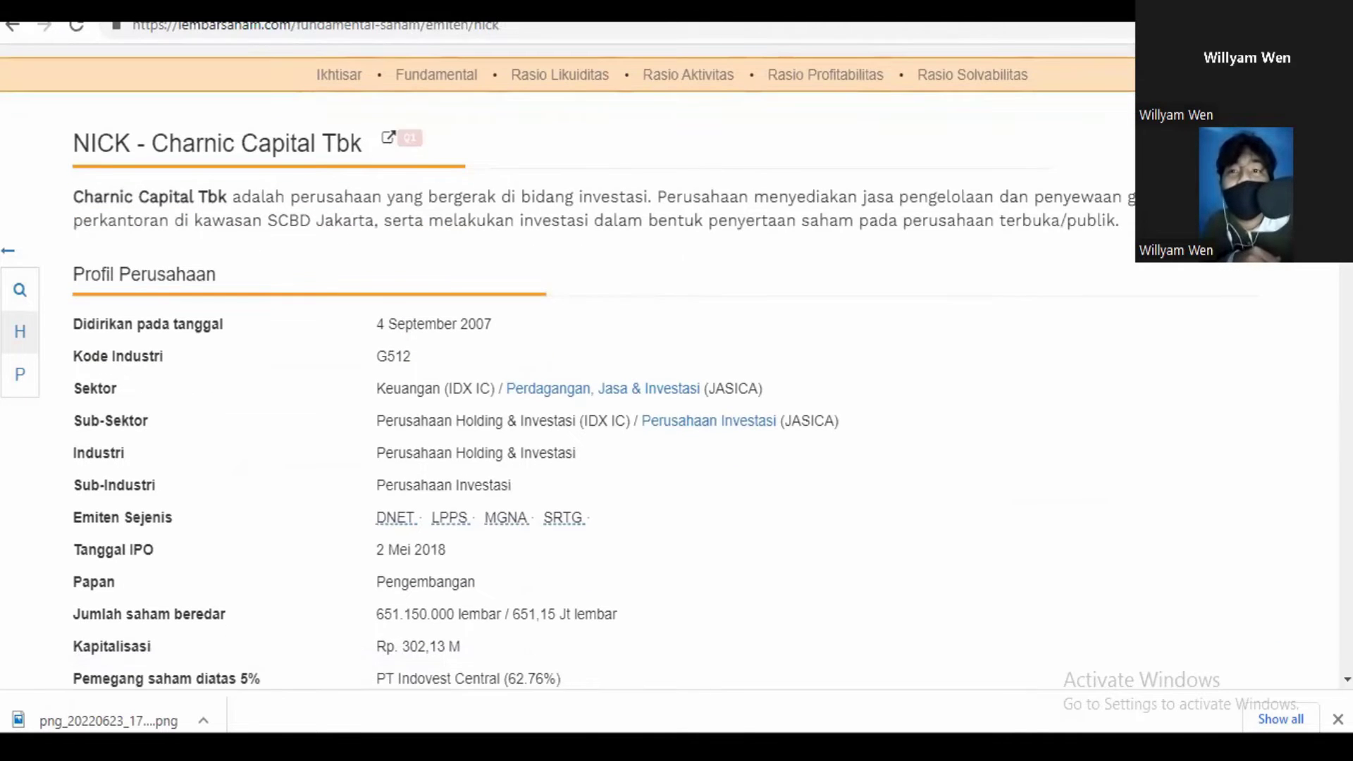
{"action": "scroll", "coordinate": [568, 366], "scroll_direction": "down", "scroll_amount": 6}
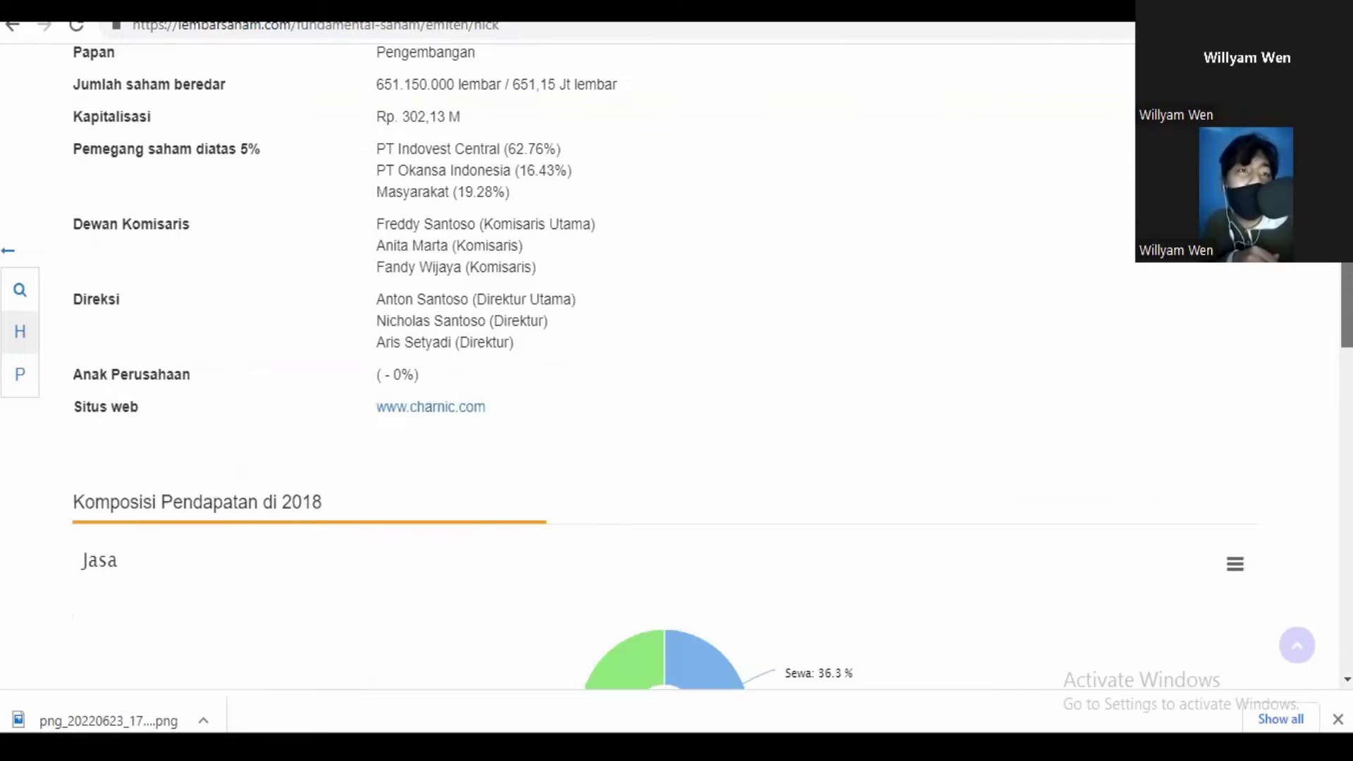
{"action": "scroll", "coordinate": [568, 366], "scroll_direction": "down", "scroll_amount": 2}
{"action": "scroll", "coordinate": [568, 367], "scroll_direction": "up", "scroll_amount": 3}
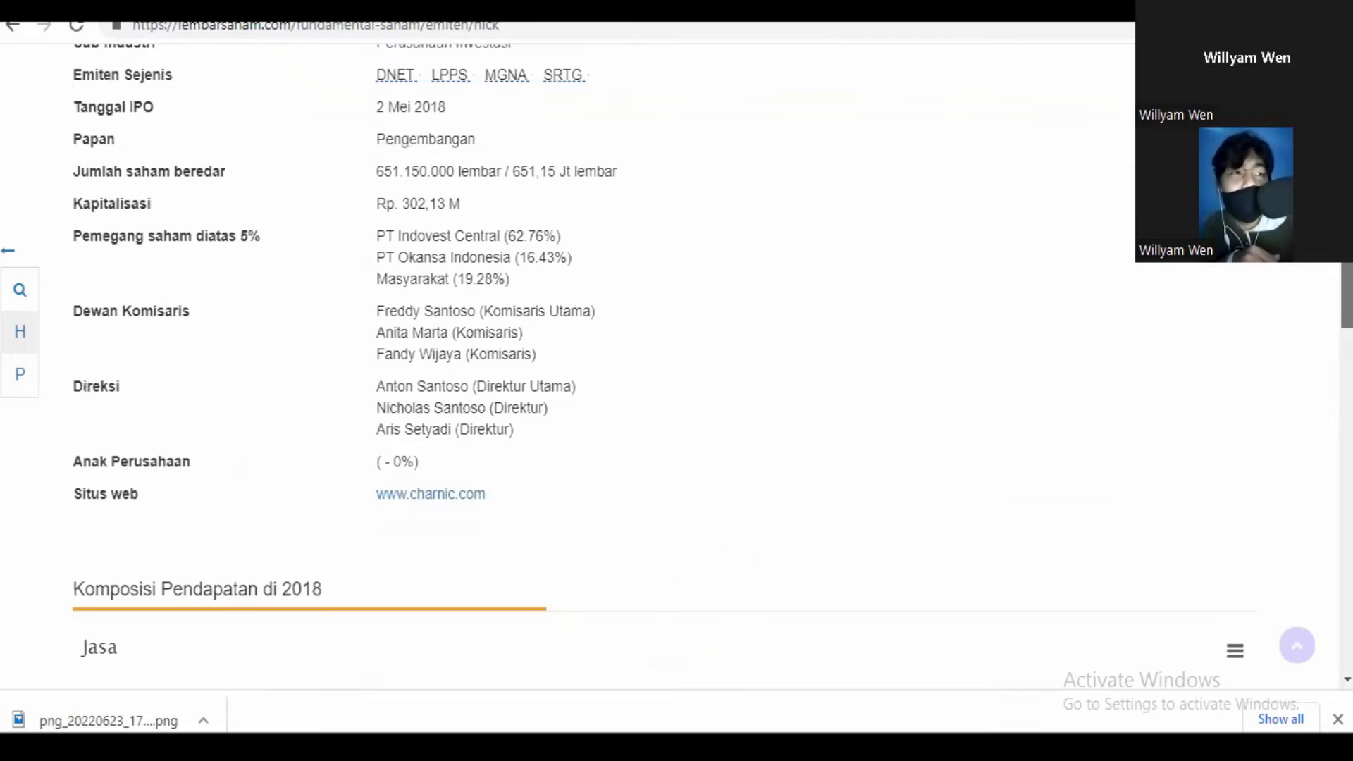
{"action": "scroll", "coordinate": [712, 351], "scroll_direction": "up", "scroll_amount": 1}
{"action": "scroll", "coordinate": [616, 175], "scroll_direction": "up", "scroll_amount": 1}
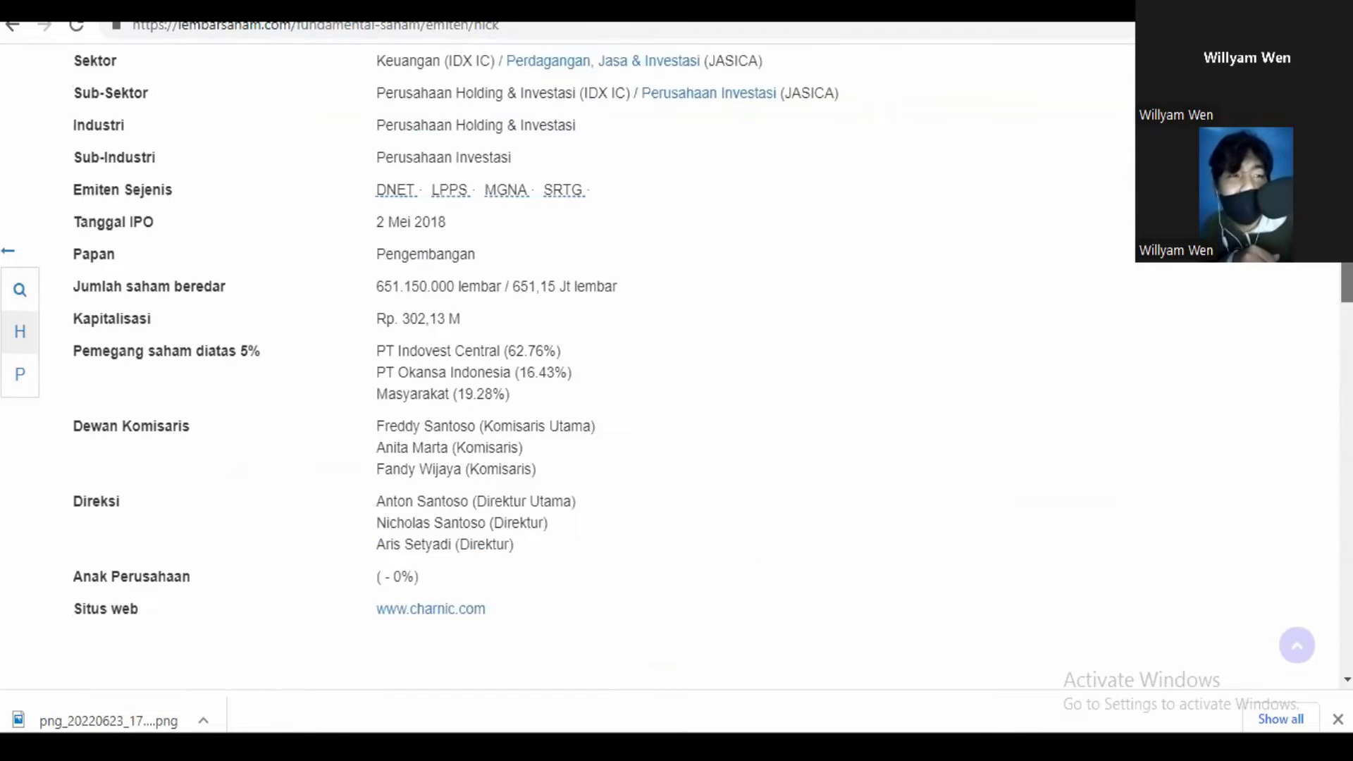
{"action": "scroll", "coordinate": [616, 175], "scroll_direction": "down", "scroll_amount": 3}
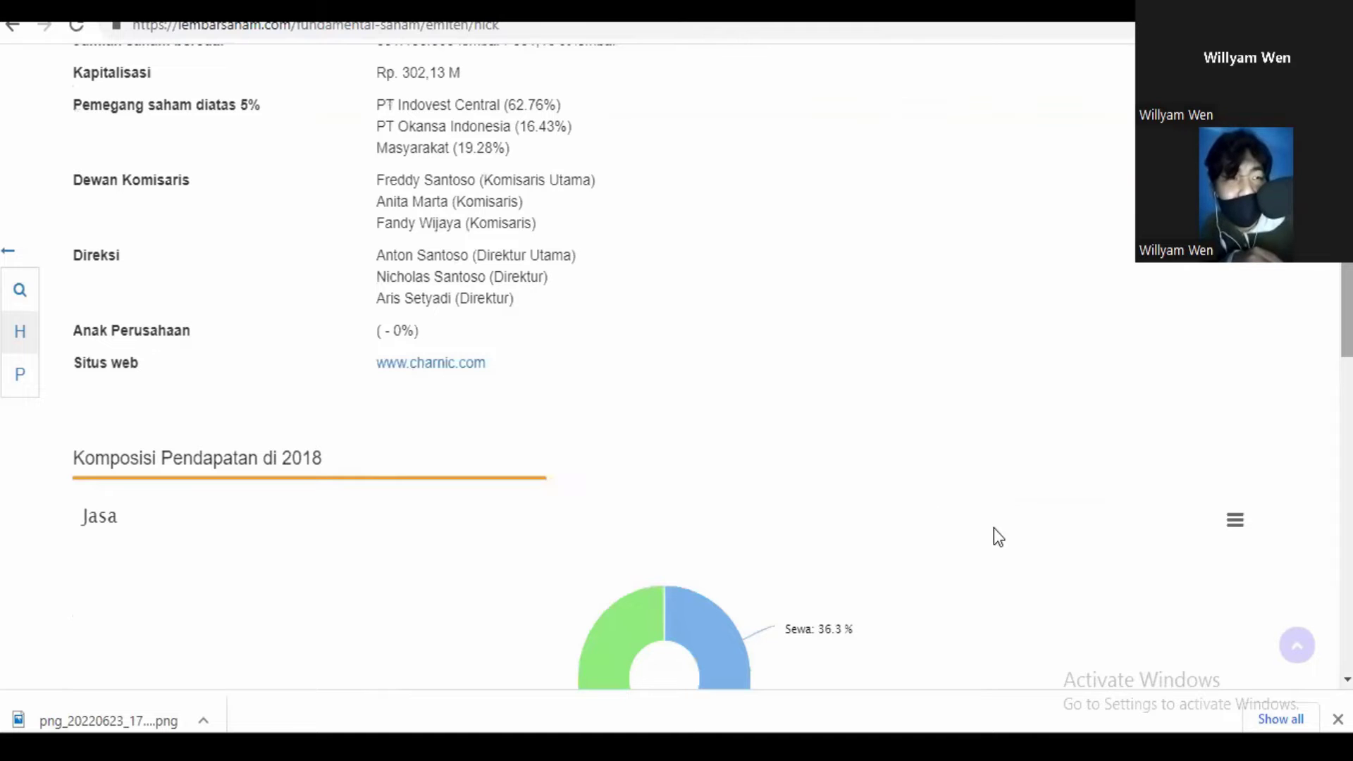
{"action": "scroll", "coordinate": [676, 353], "scroll_direction": "down", "scroll_amount": 1}
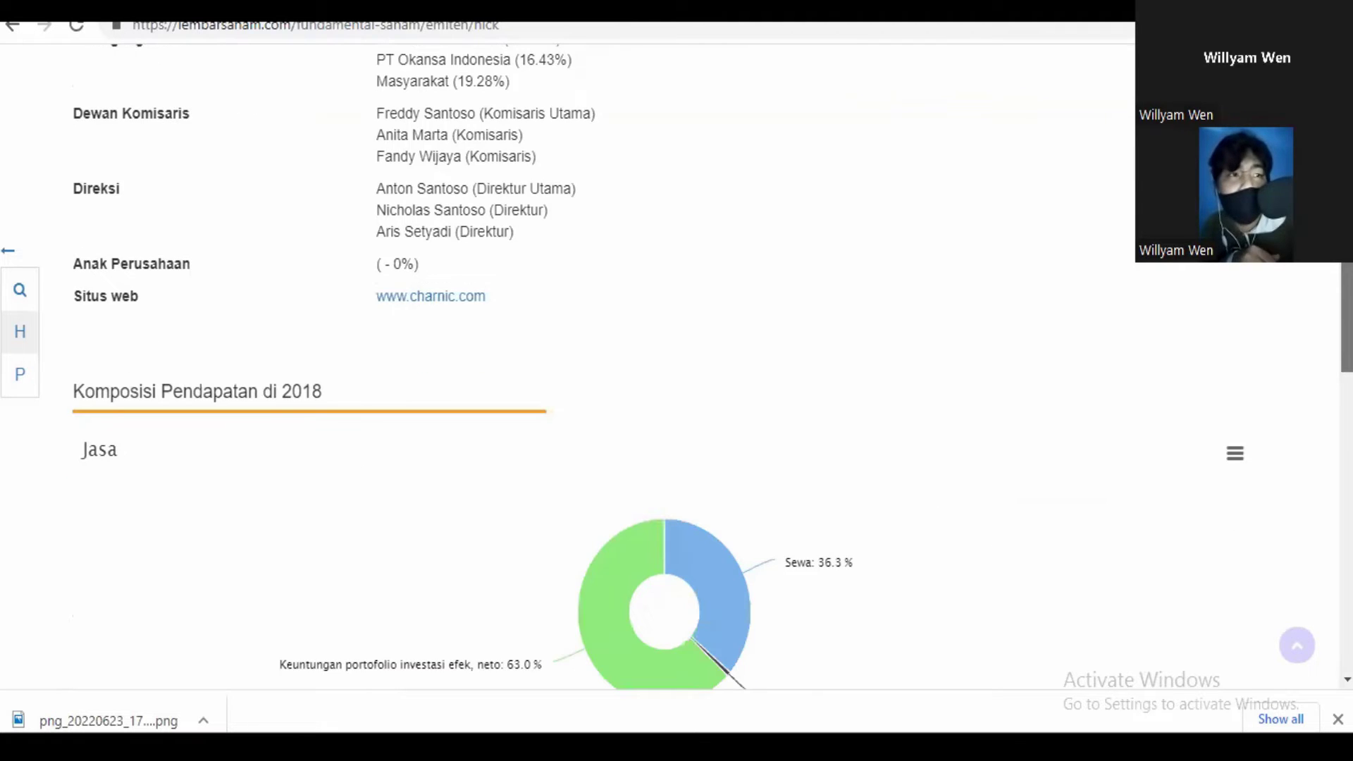
Return to the beginning of the NICK page and reread its business description and company profile details
{"action": "key", "text": "Home"}
{"action": "scroll", "coordinate": [677, 353], "scroll_direction": "down", "scroll_amount": 3}
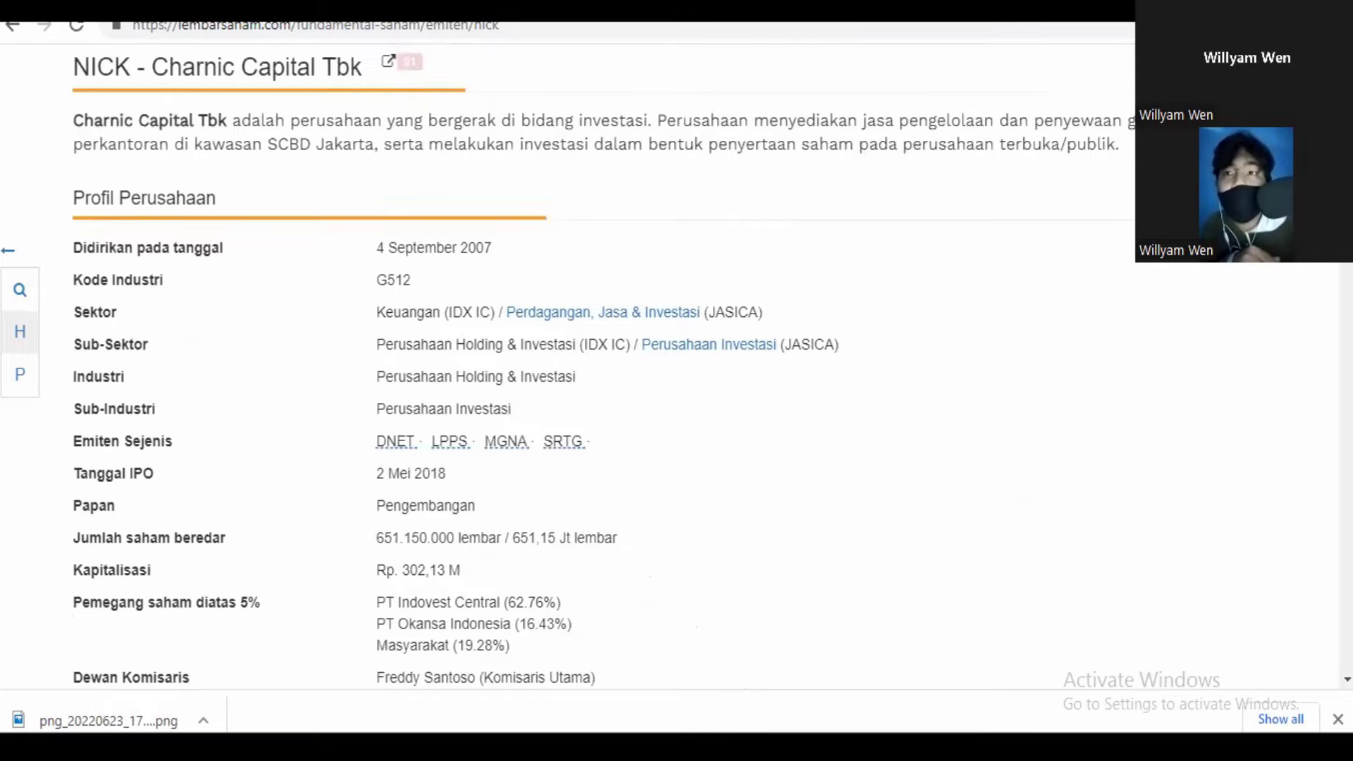
{"action": "scroll", "coordinate": [603, 366], "scroll_direction": "down", "scroll_amount": 1}
{"action": "scroll", "coordinate": [603, 366], "scroll_direction": "up", "scroll_amount": 1}
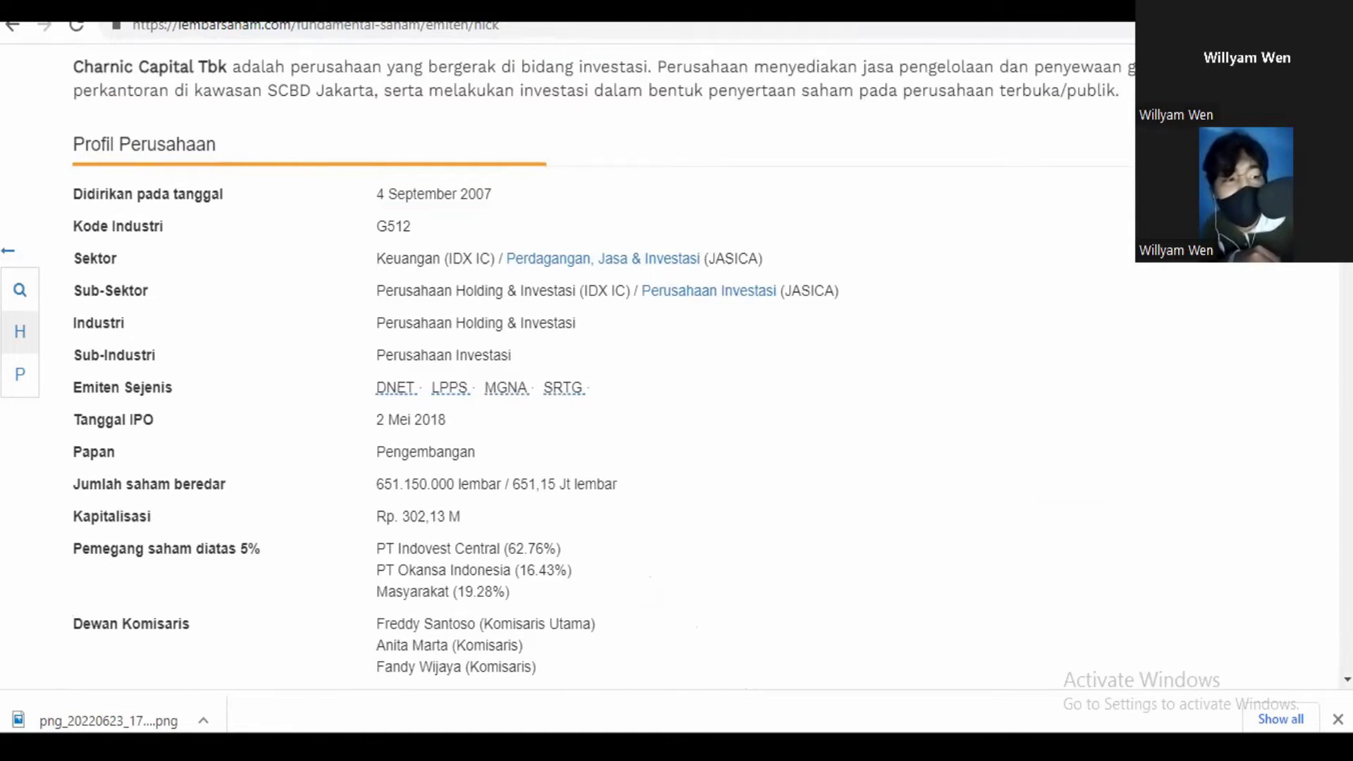
Return to the Excel stock table, check NICK's EPS and percentage gain, and select its whole row from stock code to recommended price
{"action": "key", "text": "alt+Tab"}
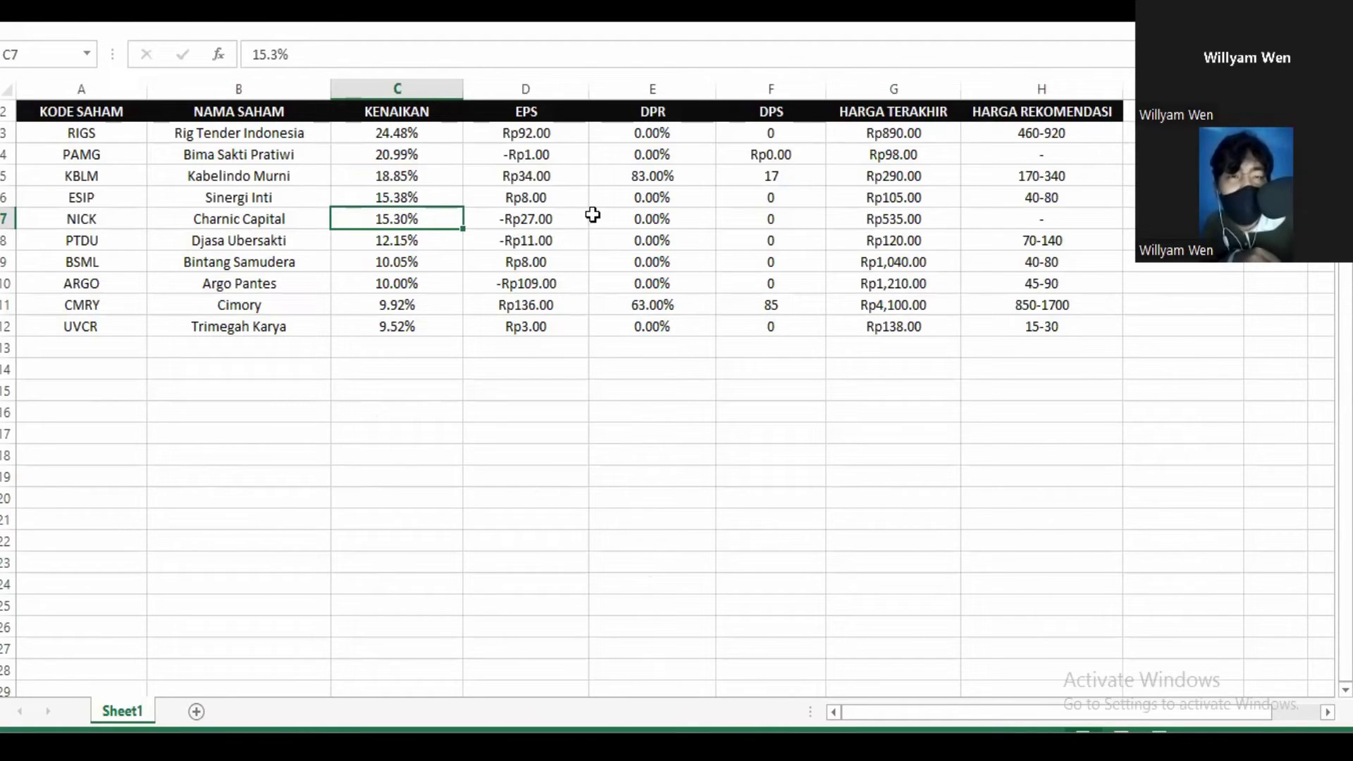
{"action": "left_click", "coordinate": [560, 220]}
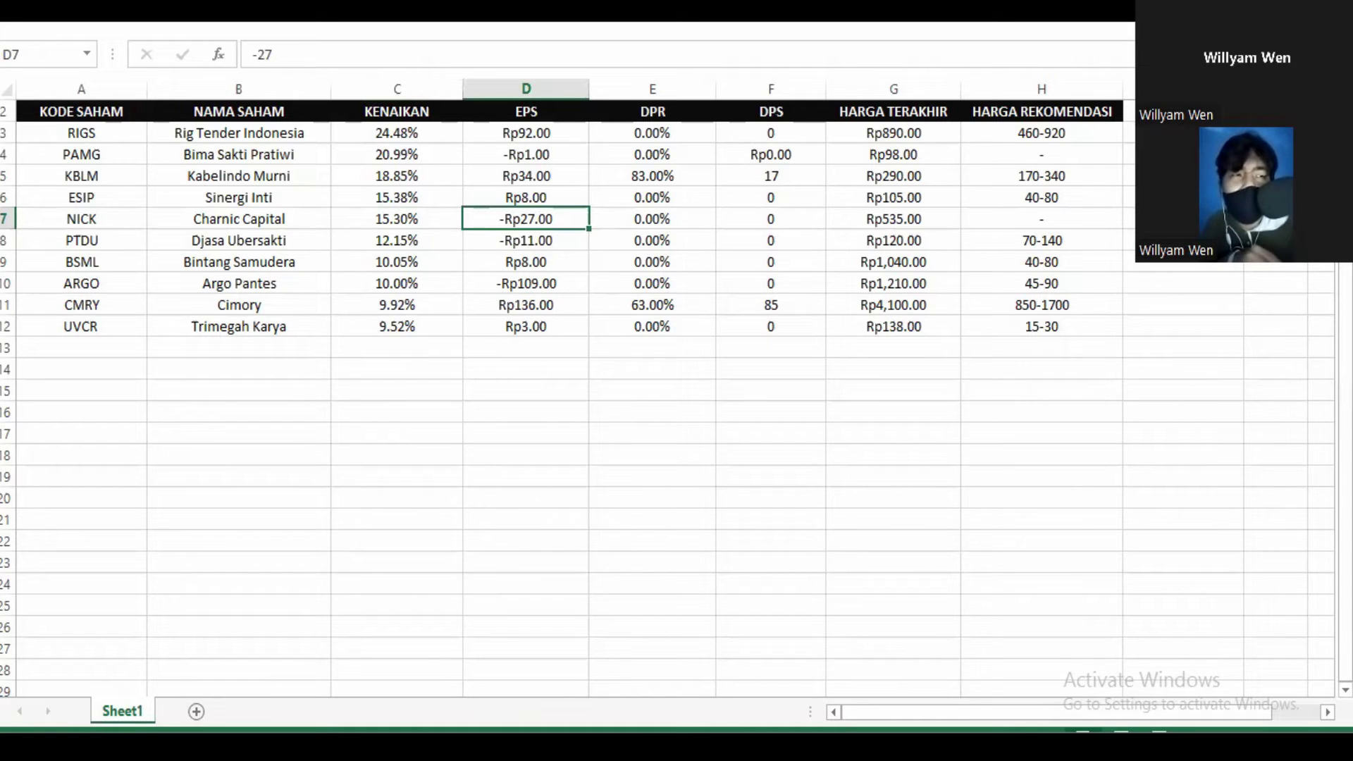
{"action": "left_click", "coordinate": [374, 220]}
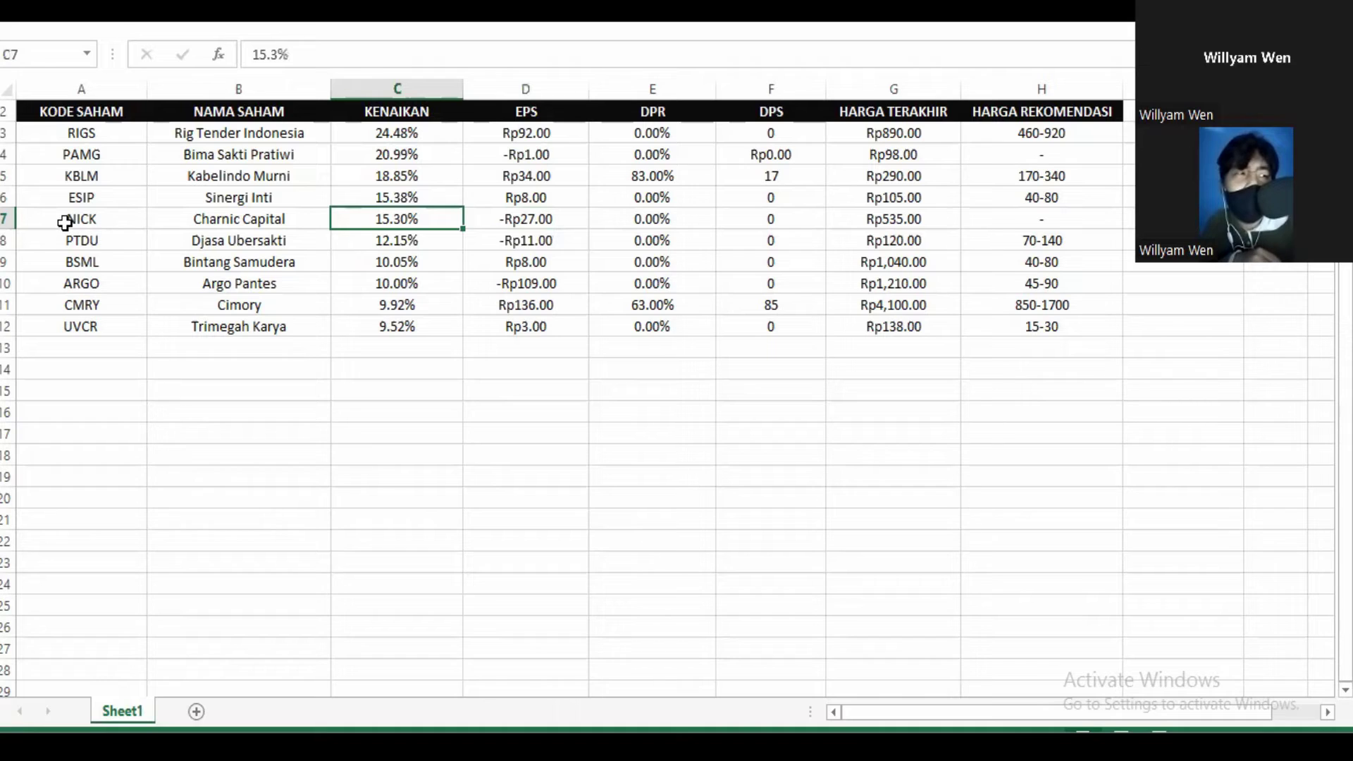
{"action": "left_click_drag", "start_coordinate": [65, 222], "coordinate": [1021, 217]}
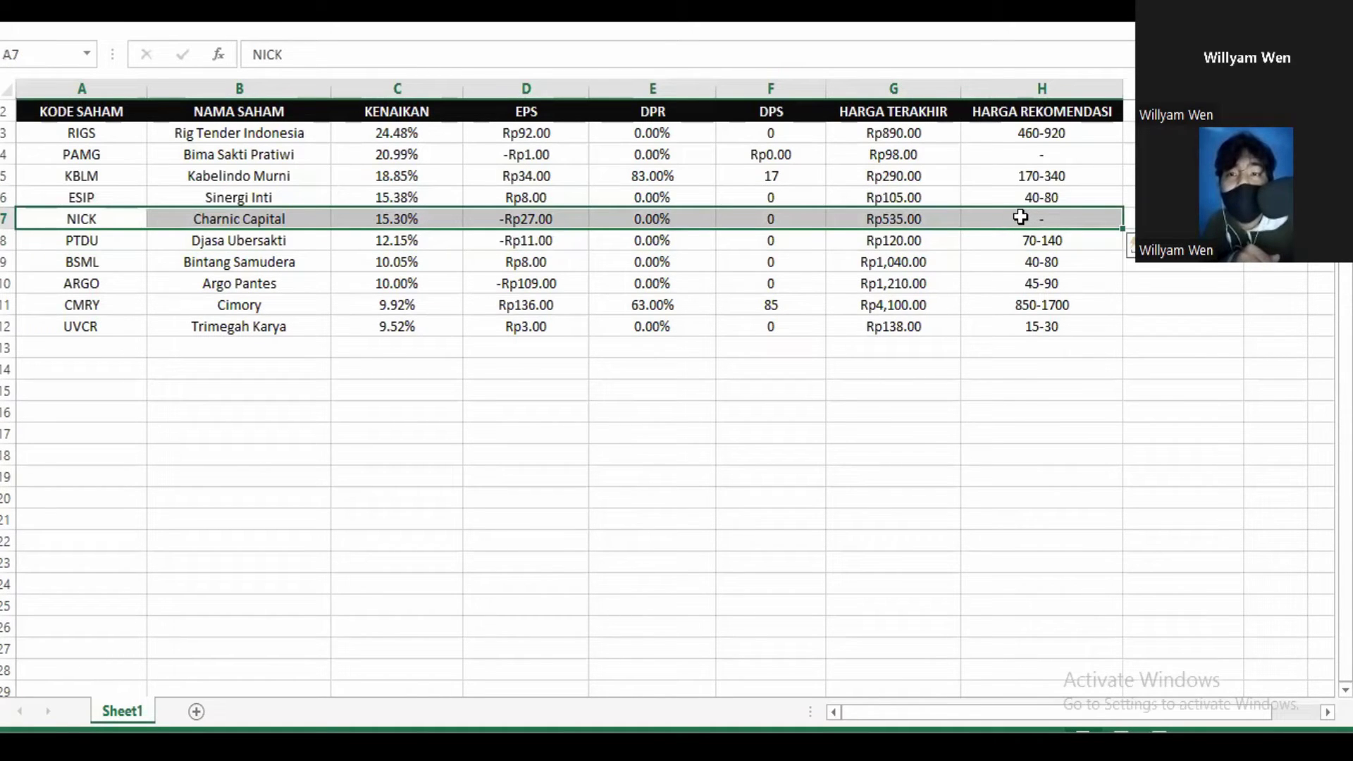
Examine the PTDU row's company name, stock code, percentage gain, EPS through DPS, and last price
{"action": "left_click", "coordinate": [215, 236]}
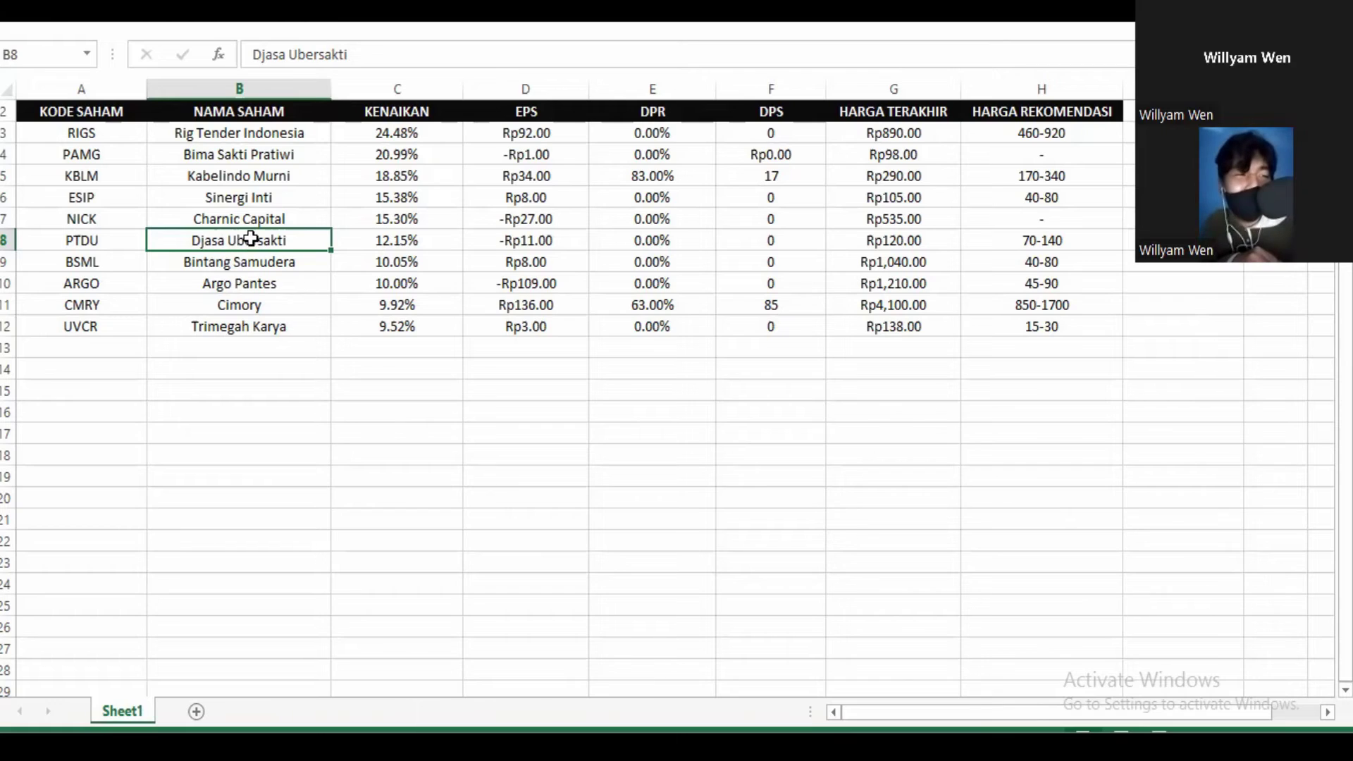
{"action": "left_click", "coordinate": [91, 244]}
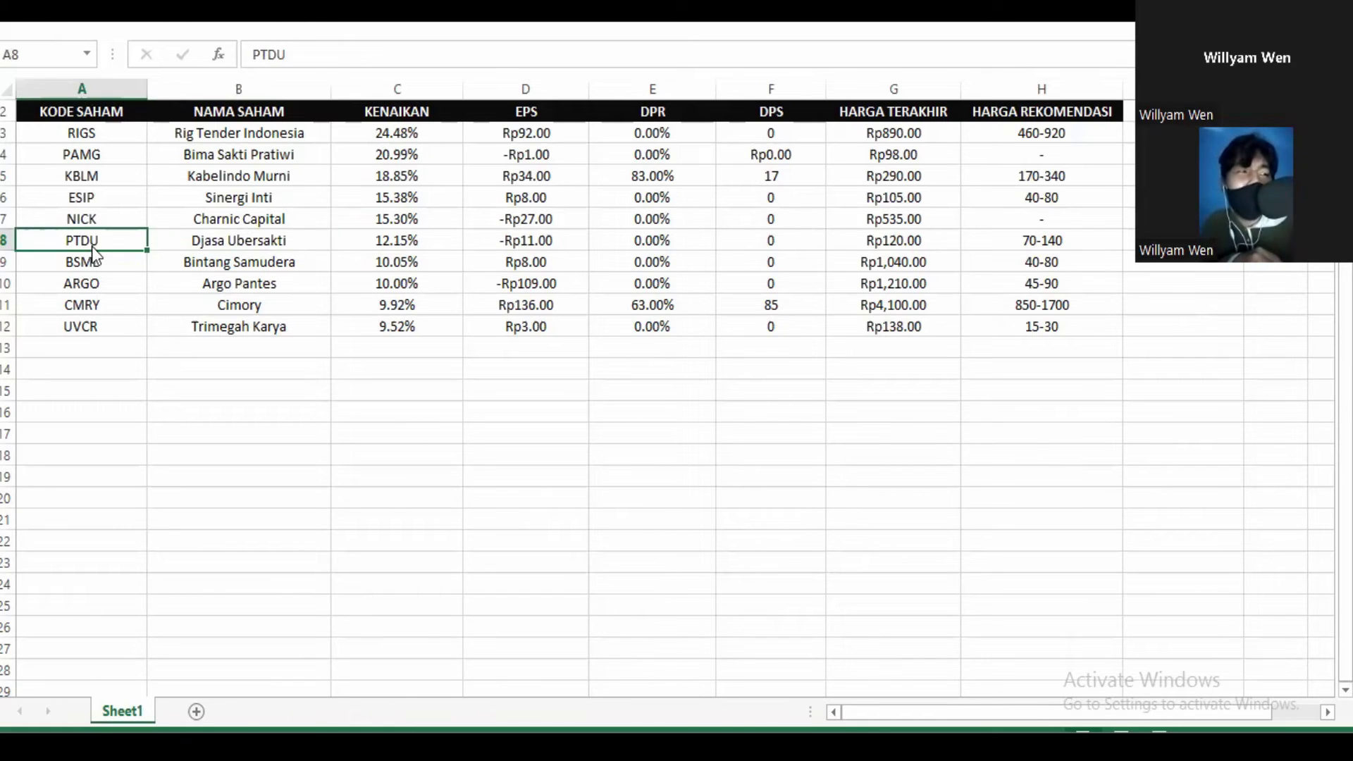
{"action": "left_click_drag", "start_coordinate": [182, 246], "coordinate": [141, 235]}
{"action": "left_click", "coordinate": [197, 231]}
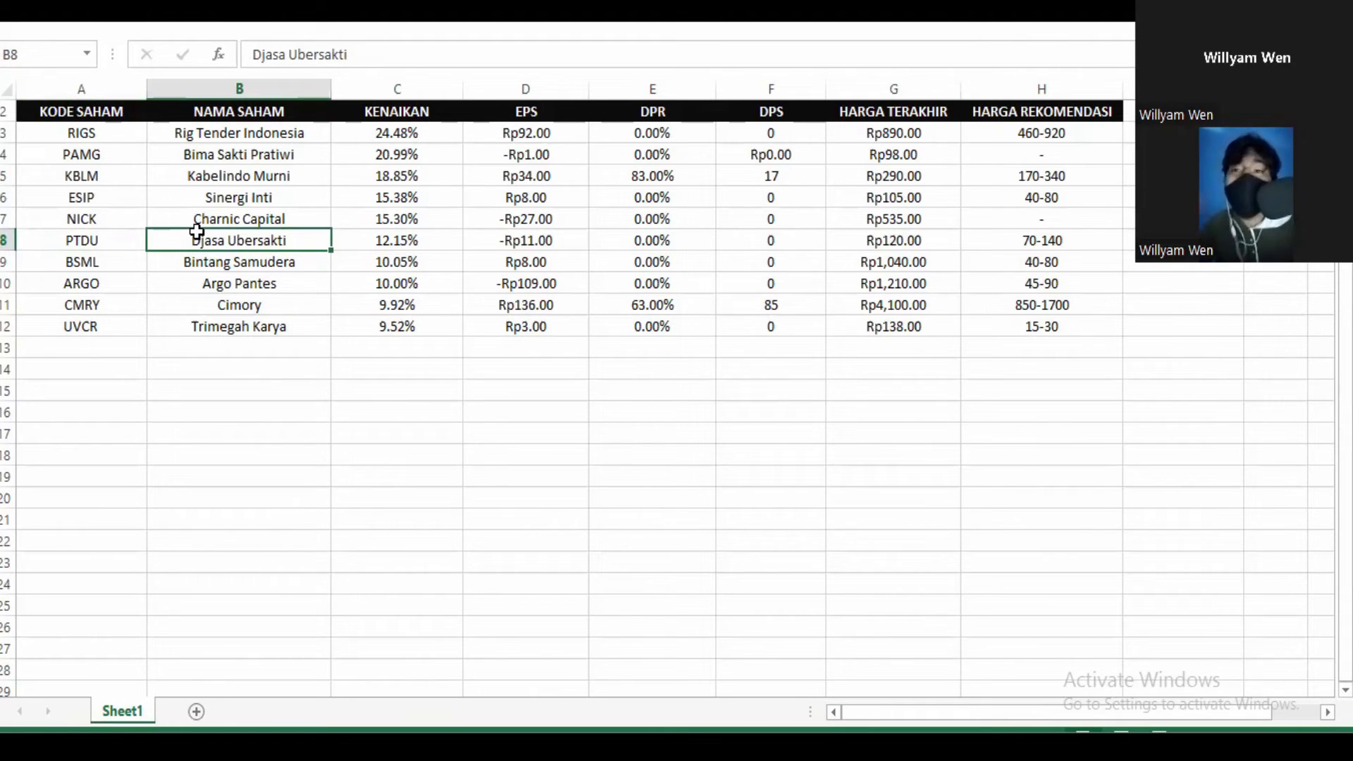
{"action": "left_click", "coordinate": [373, 240]}
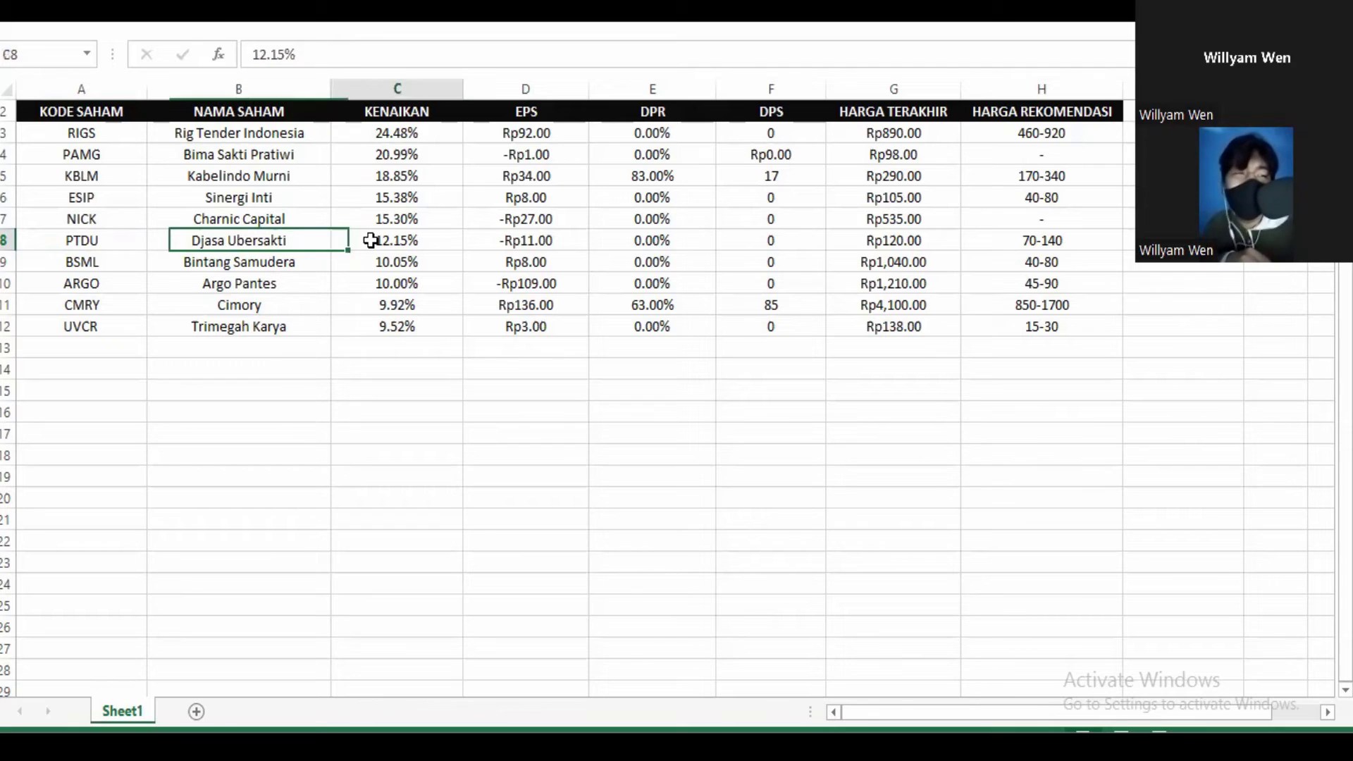
{"action": "left_click", "coordinate": [518, 238]}
{"action": "left_click", "coordinate": [408, 240]}
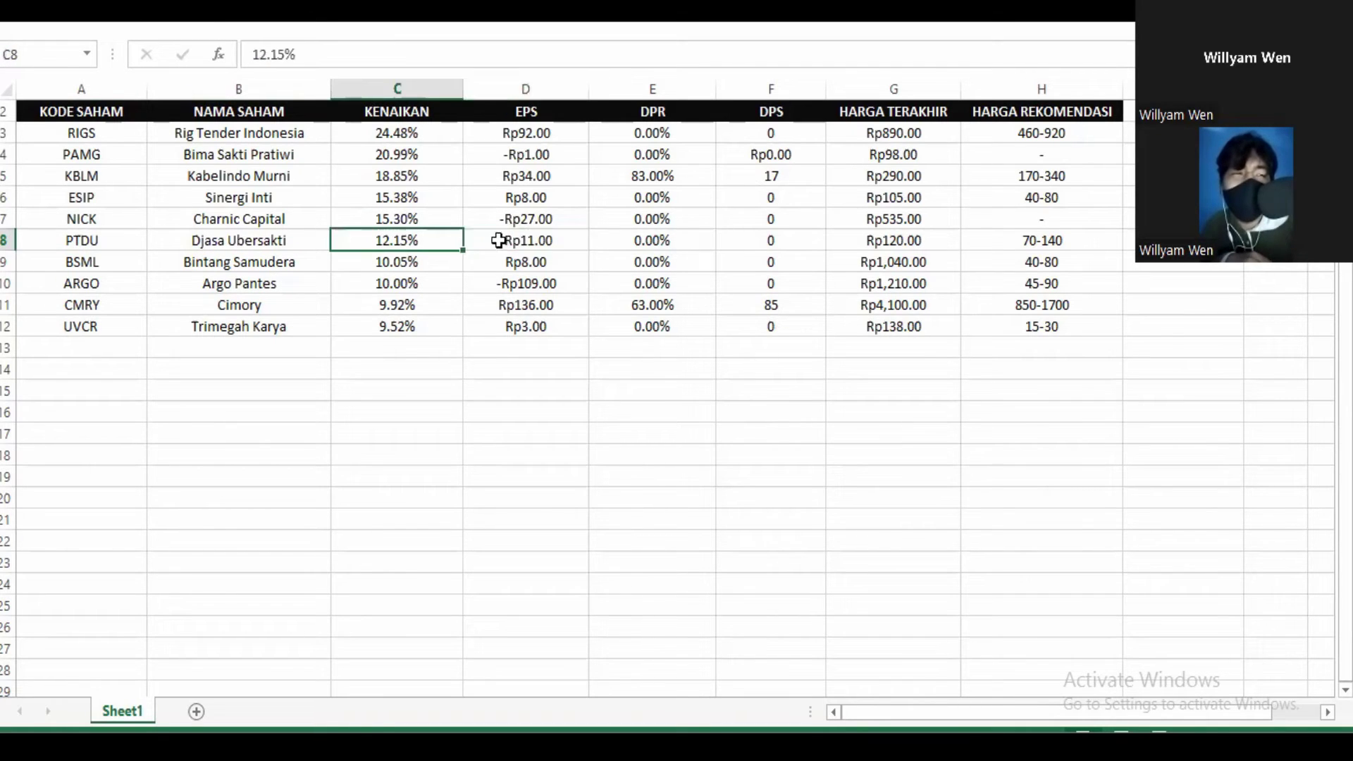
{"action": "left_click_drag", "start_coordinate": [499, 240], "coordinate": [967, 236]}
{"action": "left_click", "coordinate": [881, 238]}
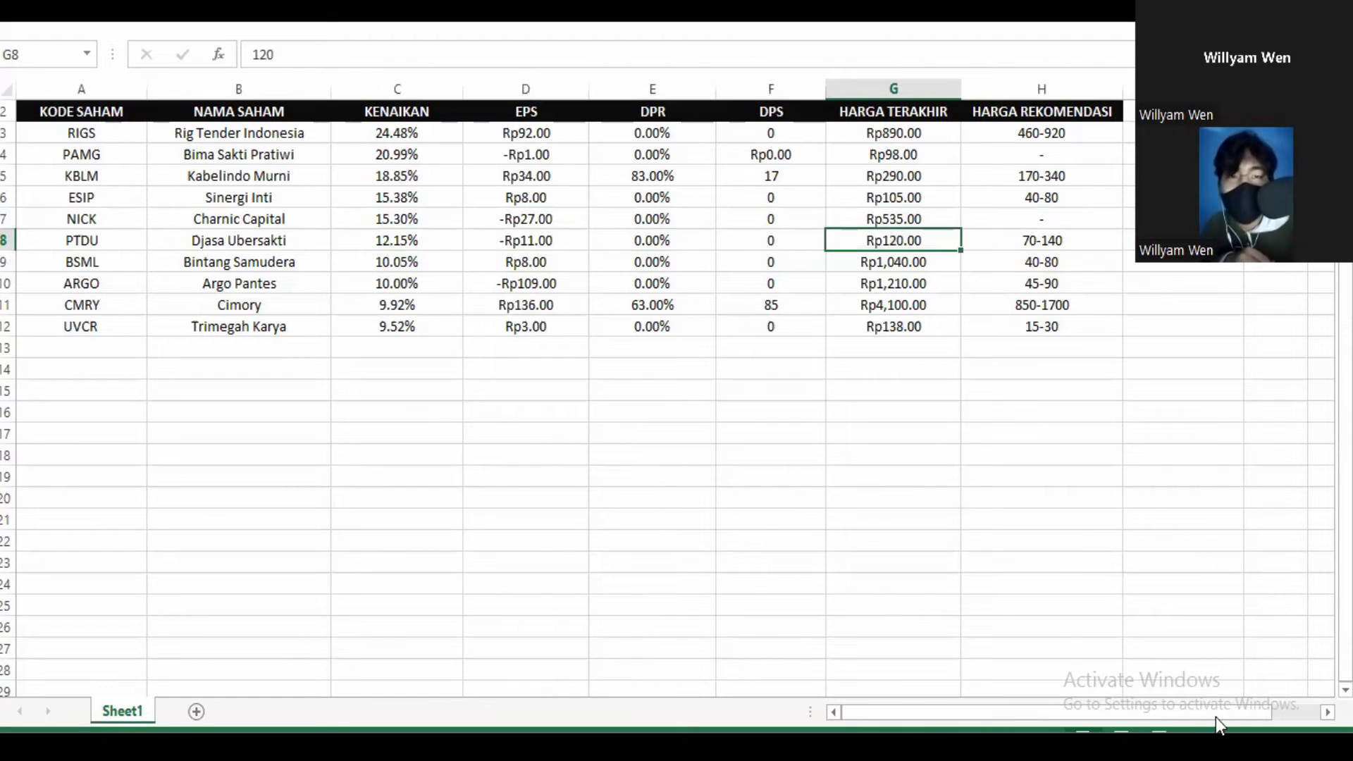
Bring the lower table rows into view and recheck PTDU's company name, stock code and percentage gain
{"action": "left_click", "coordinate": [1345, 690]}
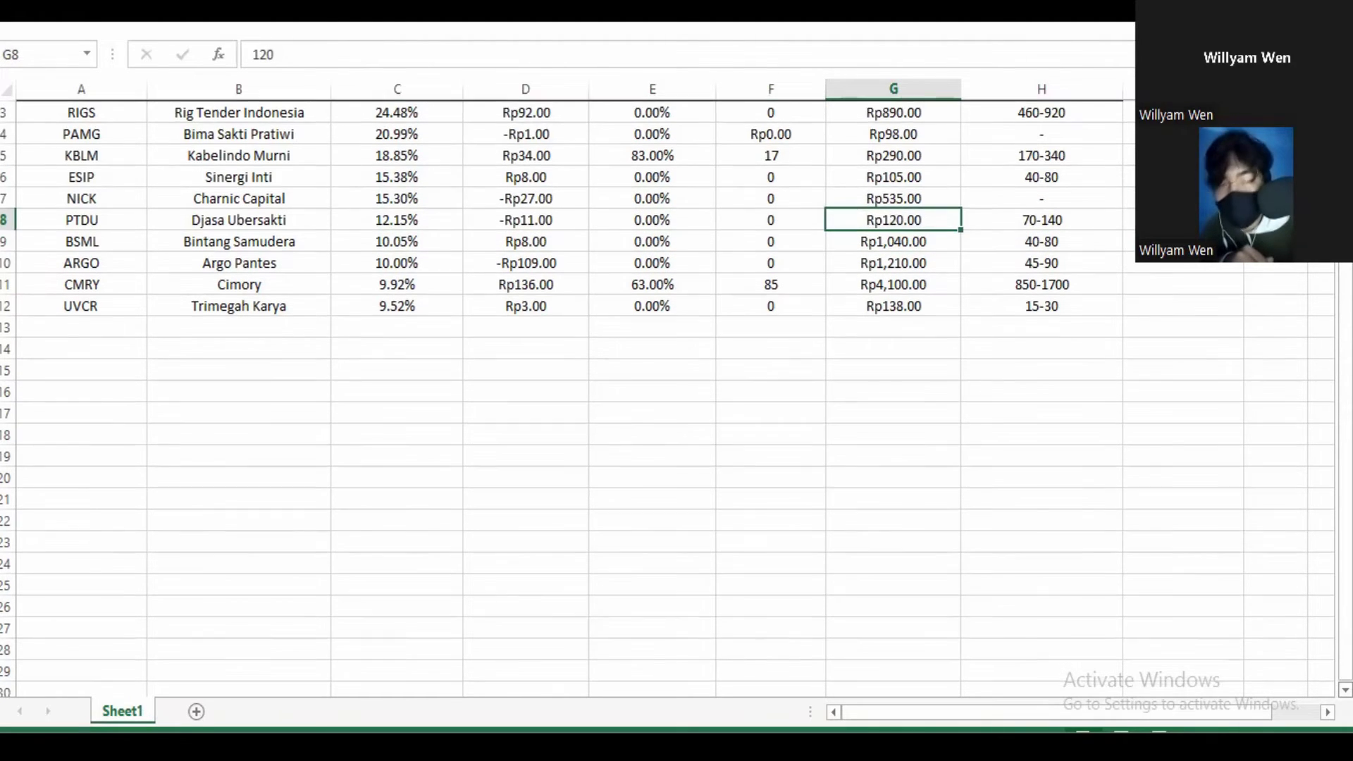
{"action": "left_click", "coordinate": [1345, 691]}
{"action": "left_click", "coordinate": [1345, 691]}
{"action": "left_click", "coordinate": [1345, 691]}
{"action": "left_click", "coordinate": [1345, 690]}
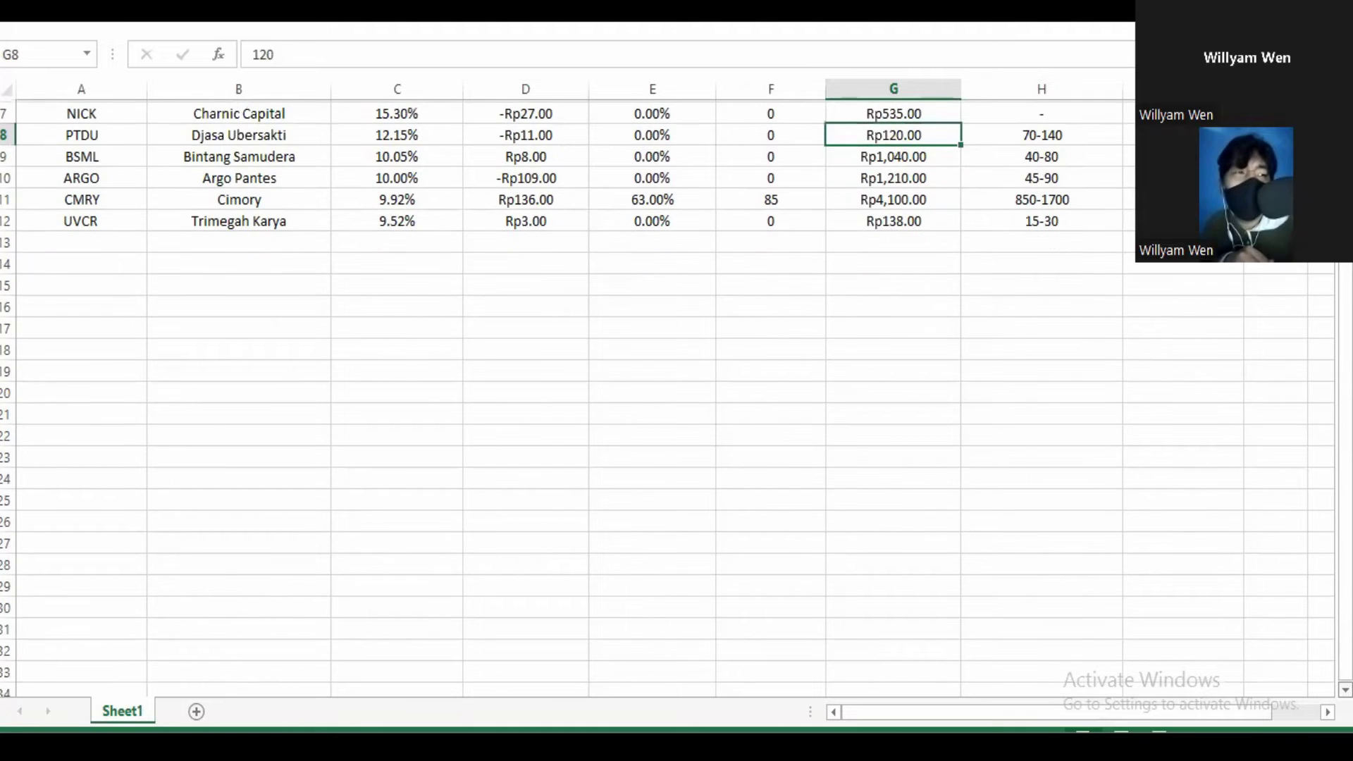
{"action": "left_click", "coordinate": [243, 134]}
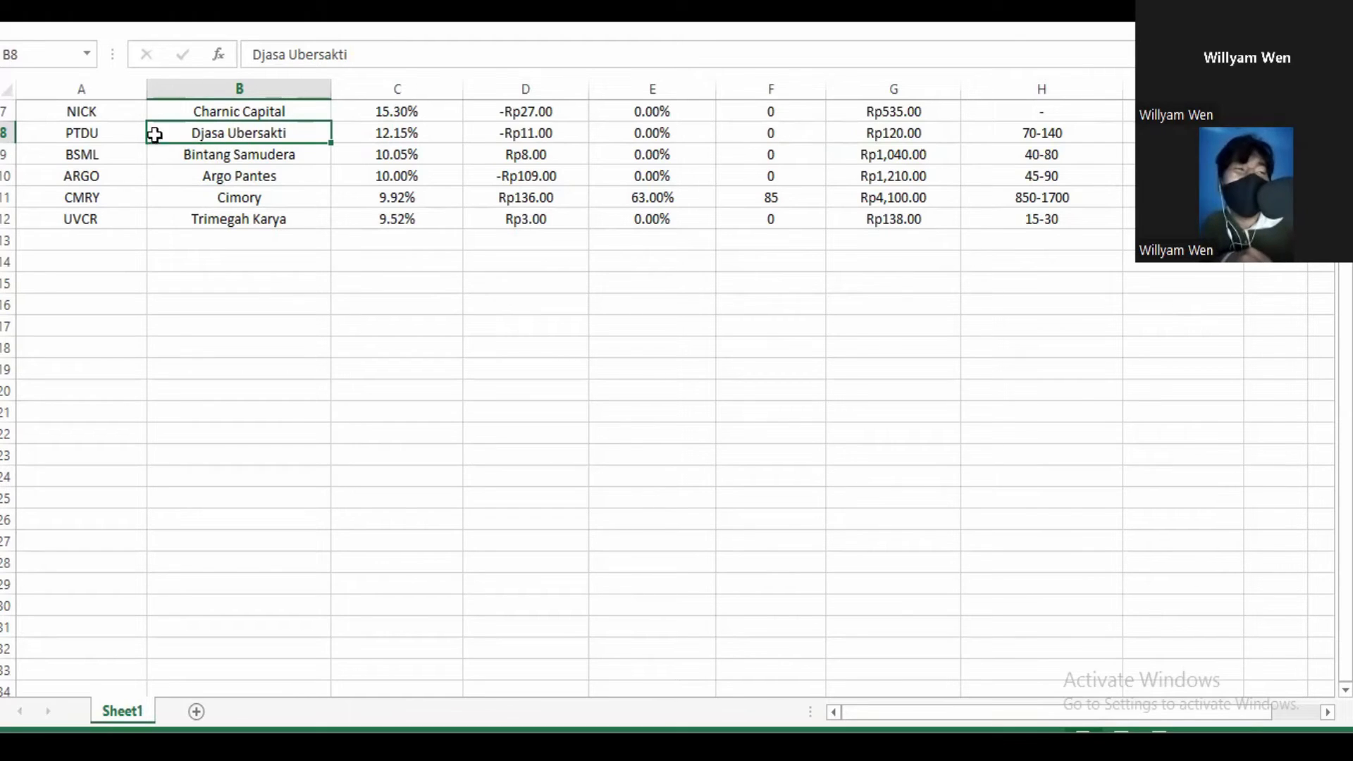
{"action": "left_click", "coordinate": [105, 131]}
{"action": "left_click", "coordinate": [415, 143]}
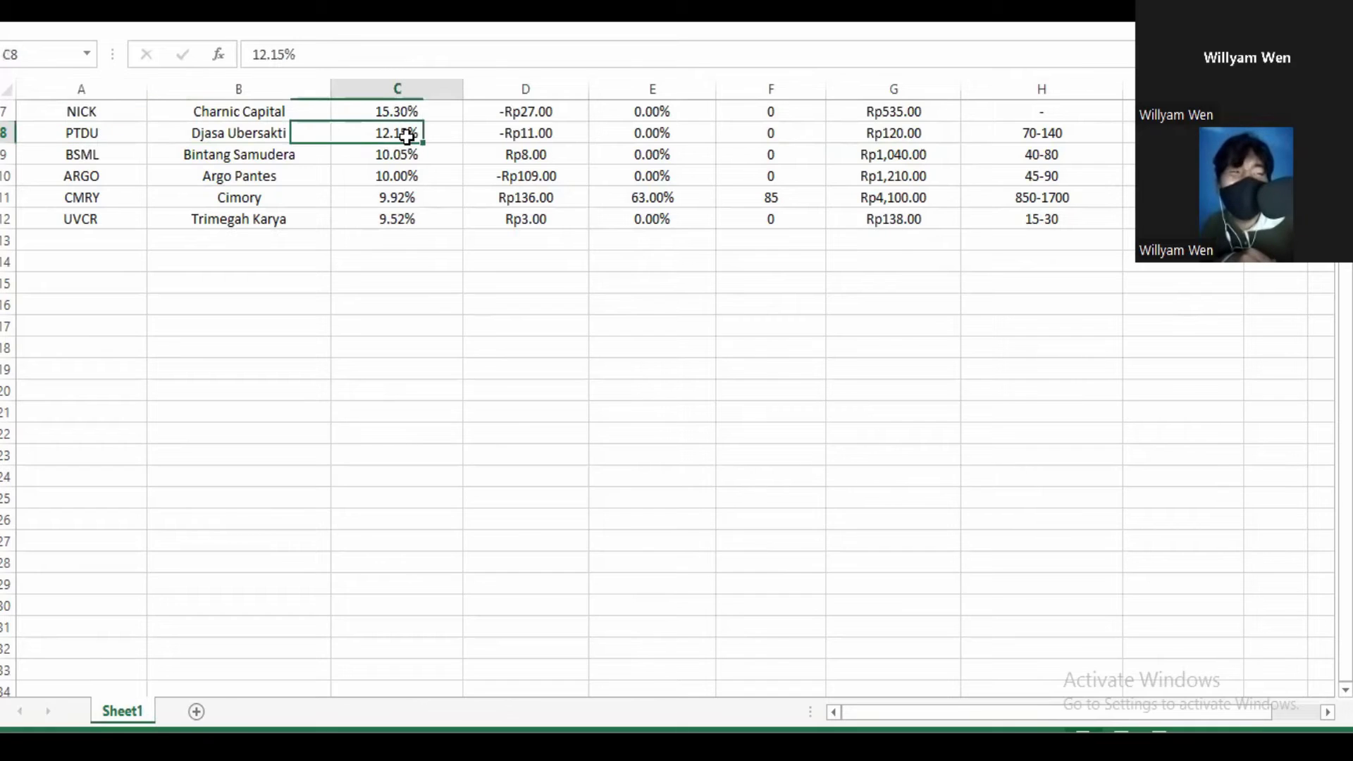
Examine the BSML row's company name, stock code, last price and percentage gain
{"action": "left_click", "coordinate": [249, 162]}
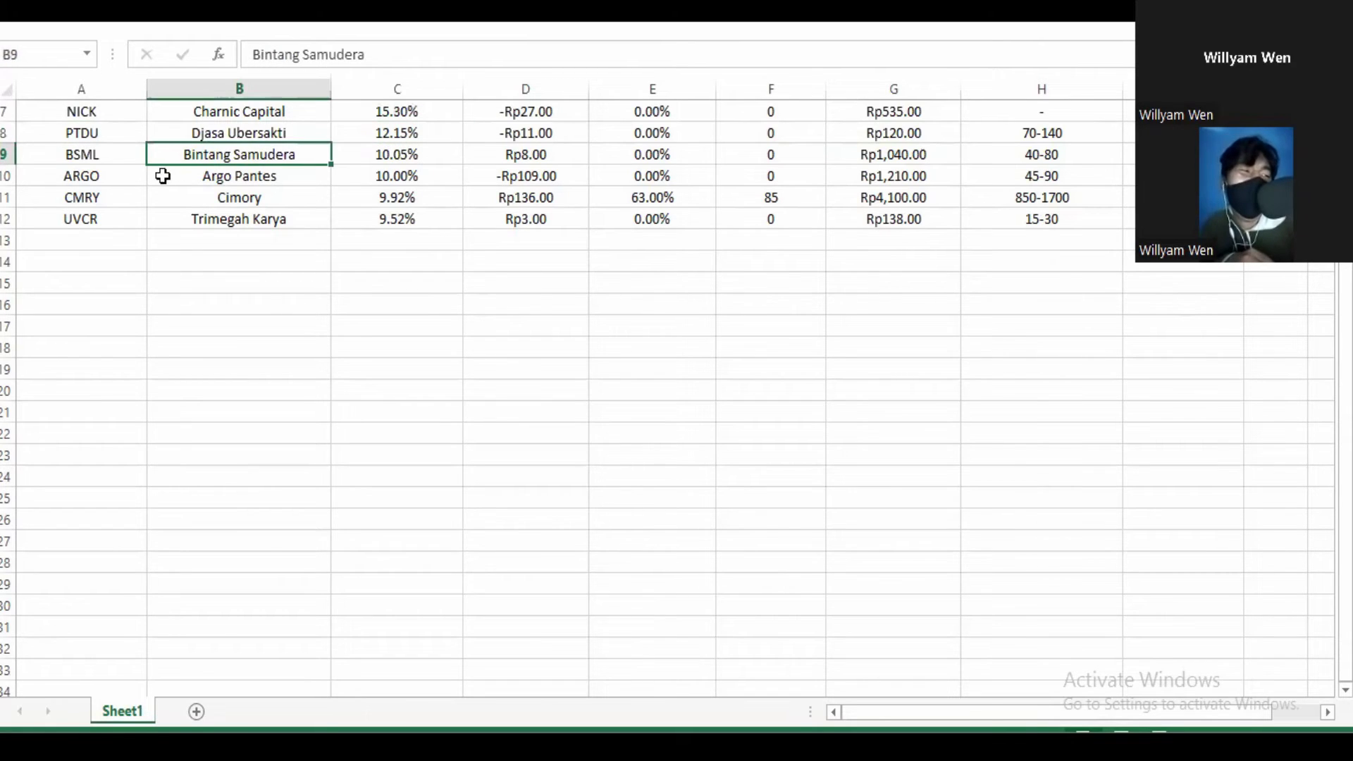
{"action": "left_click", "coordinate": [92, 163]}
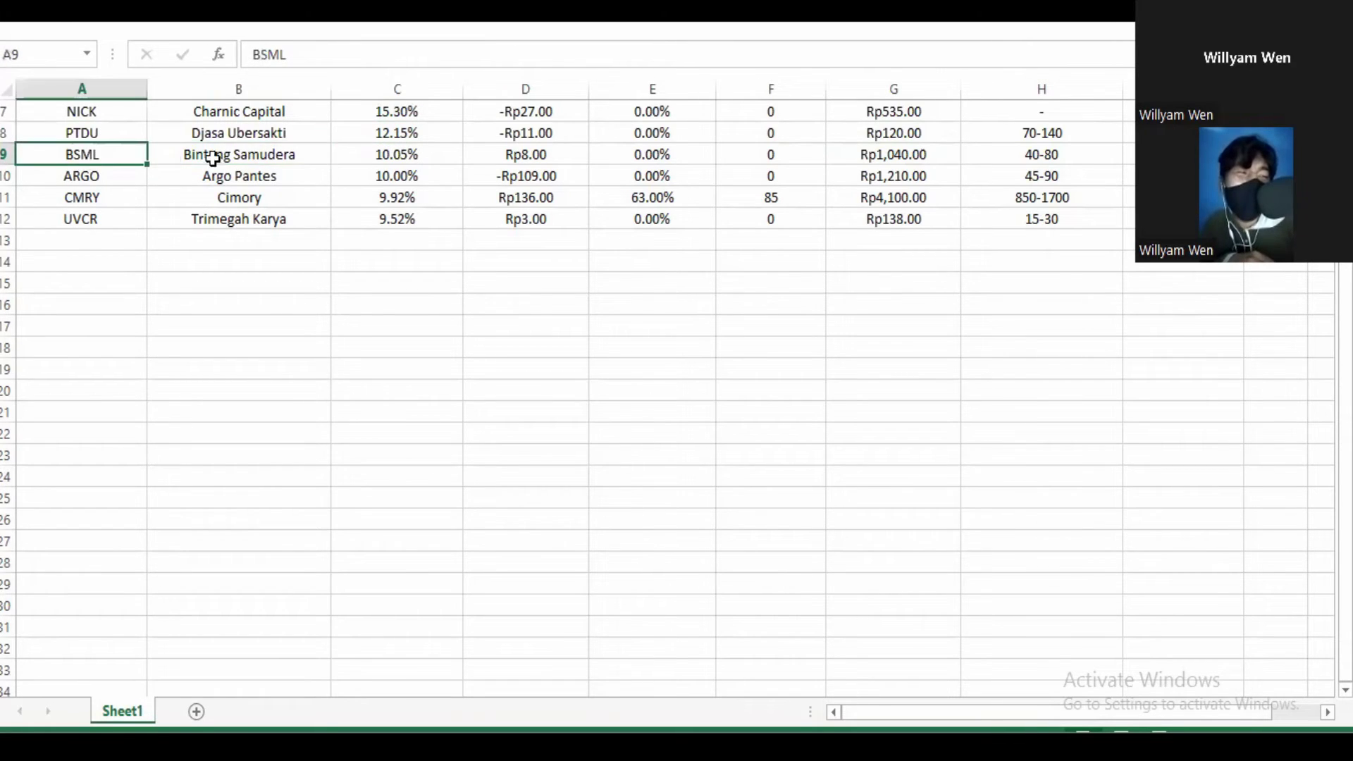
{"action": "left_click", "coordinate": [262, 158]}
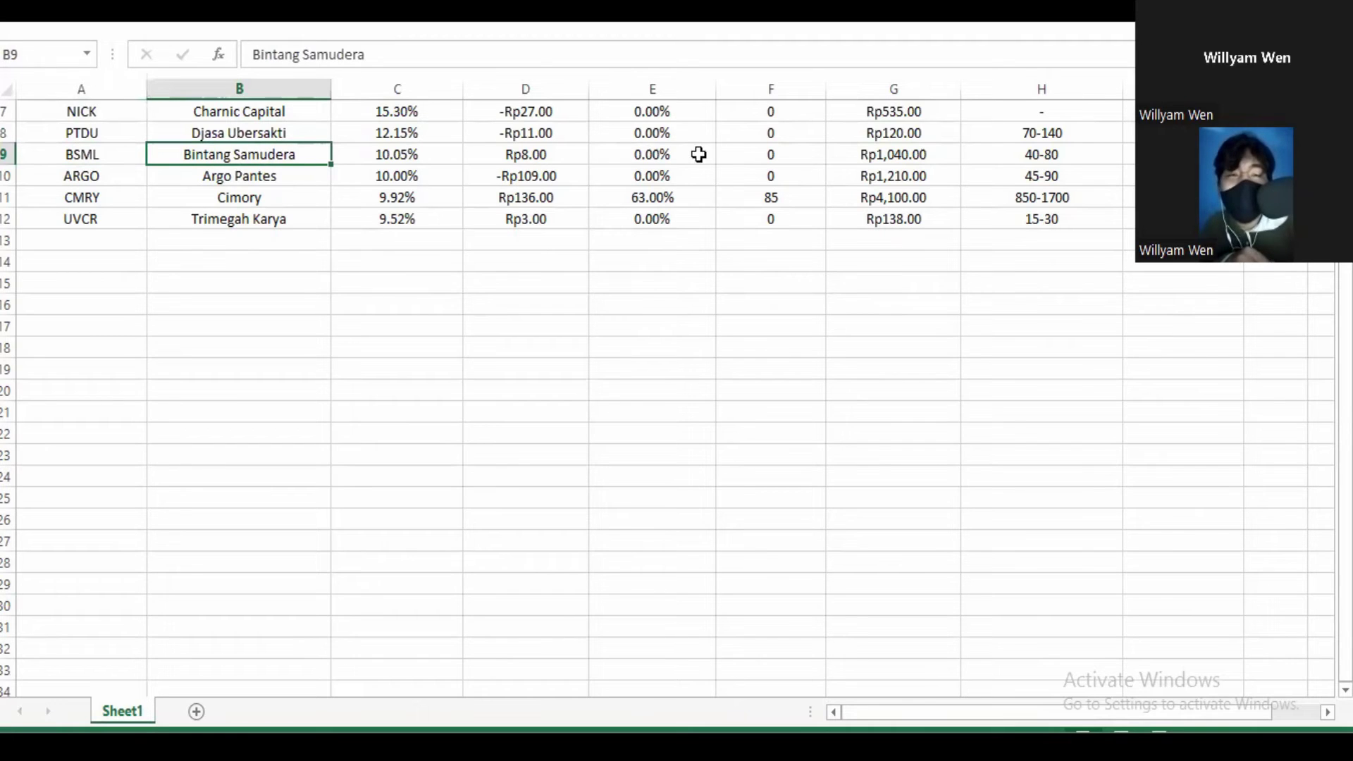
{"action": "left_click", "coordinate": [882, 155]}
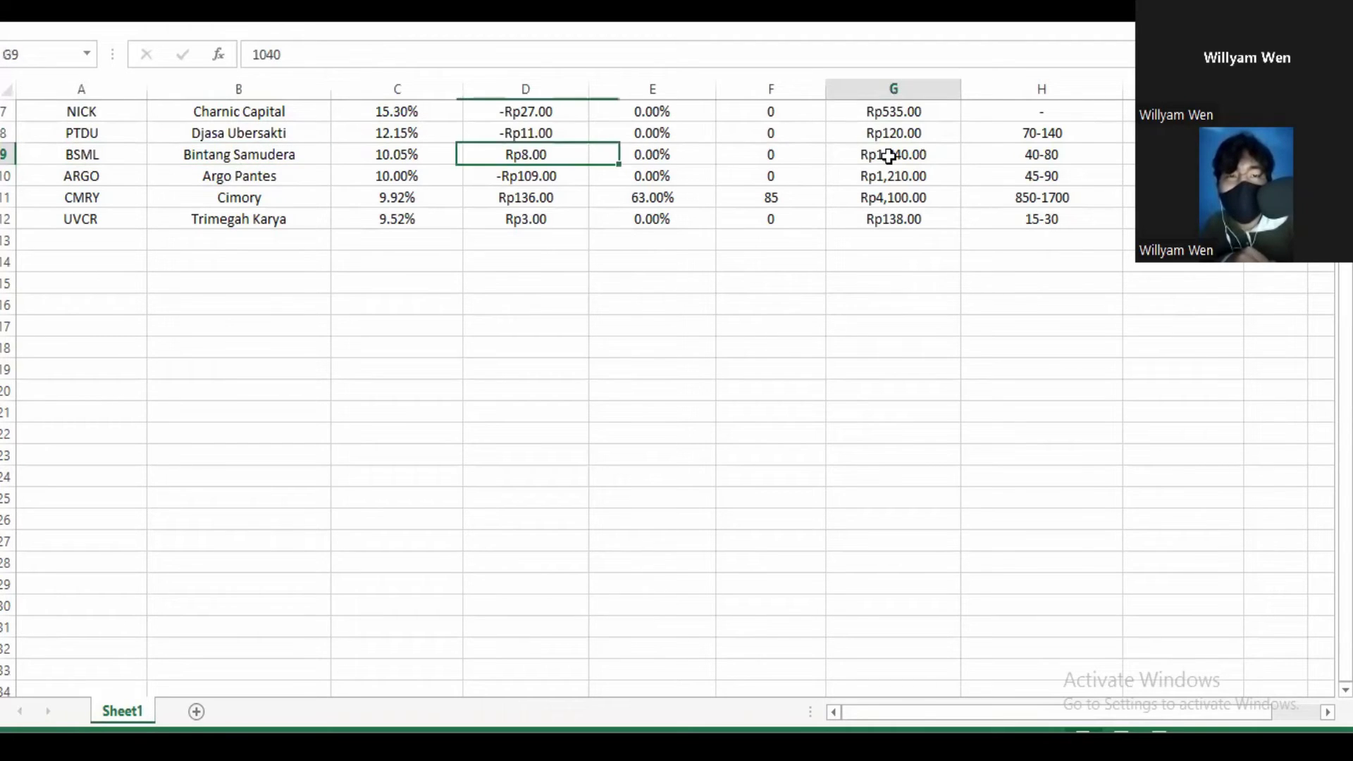
{"action": "left_click", "coordinate": [399, 149]}
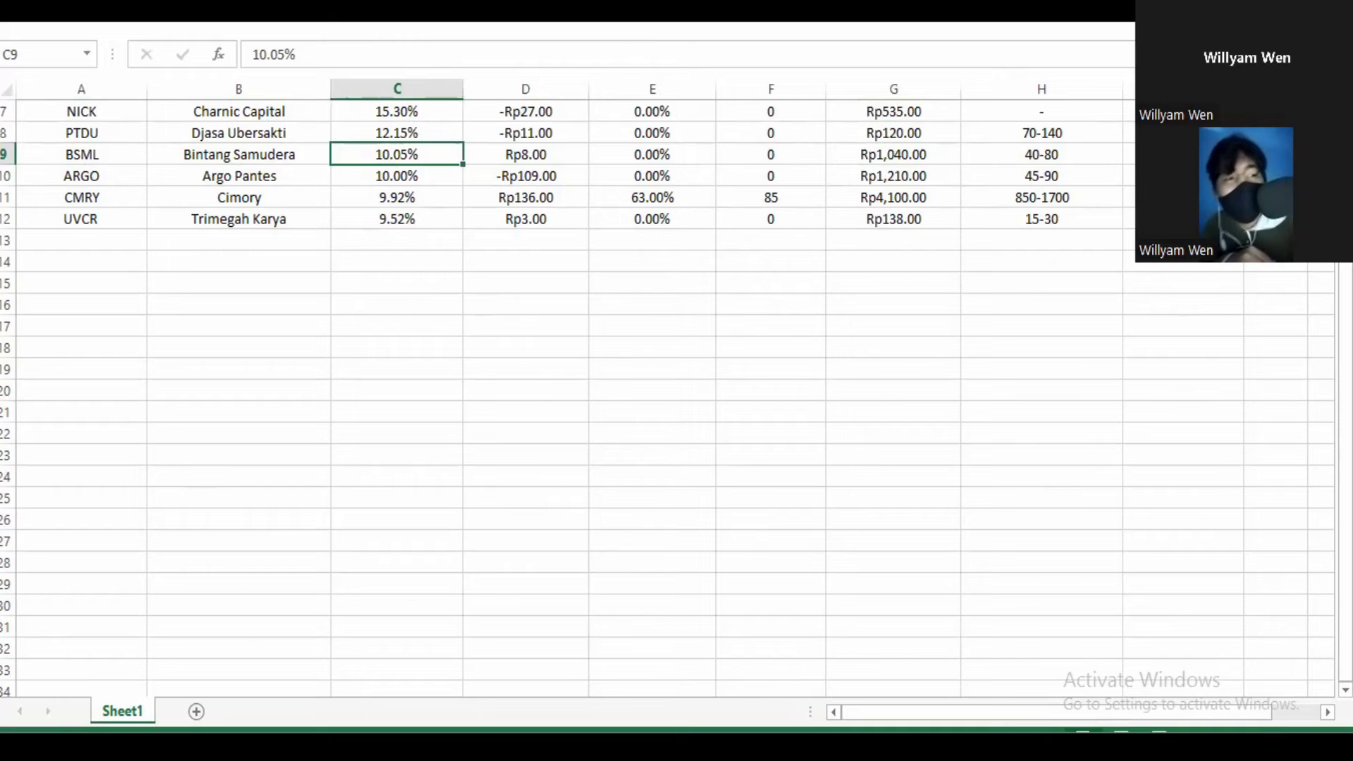
Switch to the browser and load lembarsaham.com/fundamental-saham/emiten/bsml in place of the NICK company page
{"action": "key", "text": "alt+Tab"}
{"action": "key", "text": "ctrl+l"}
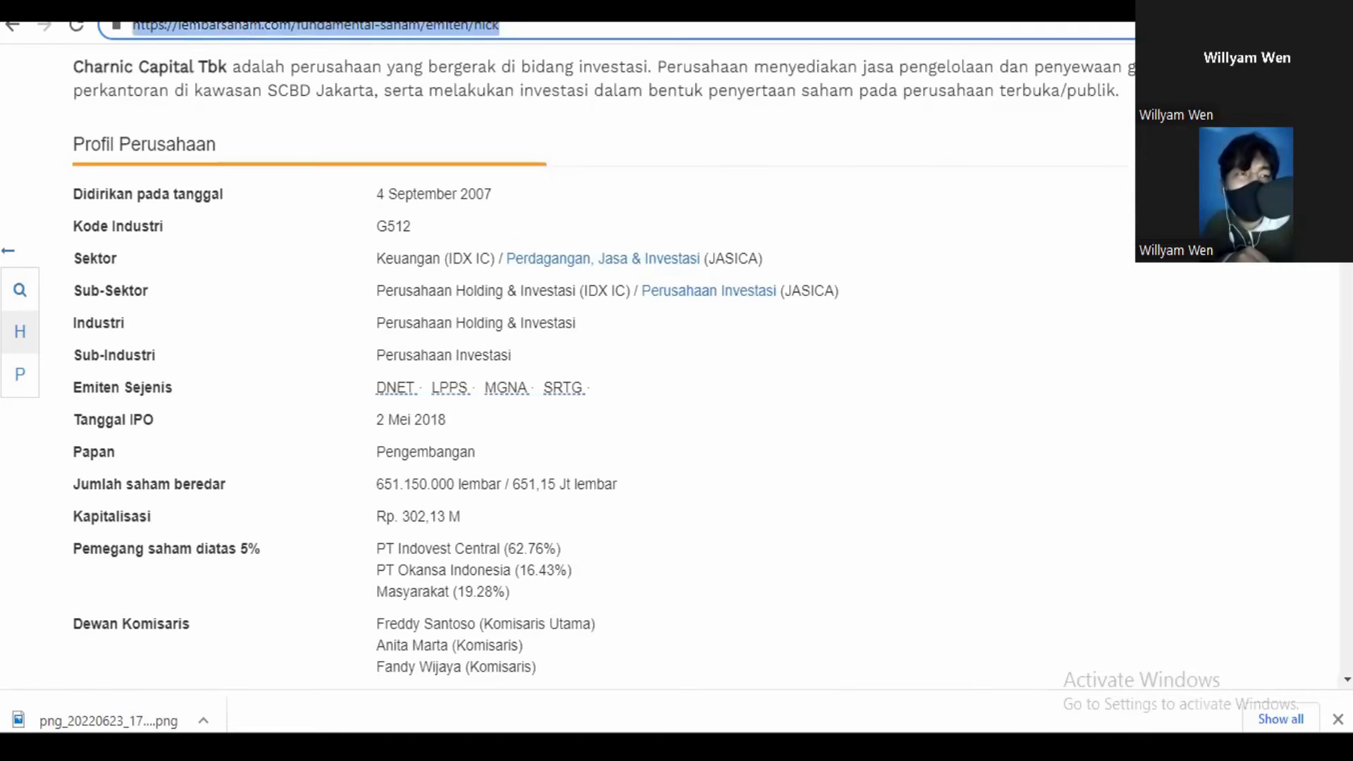
{"action": "key", "text": "End"}
{"action": "key", "text": "BackSpace"}
{"action": "key", "text": "BackSpace"}
{"action": "key", "text": "BackSpace"}
{"action": "key", "text": "BackSpace"}
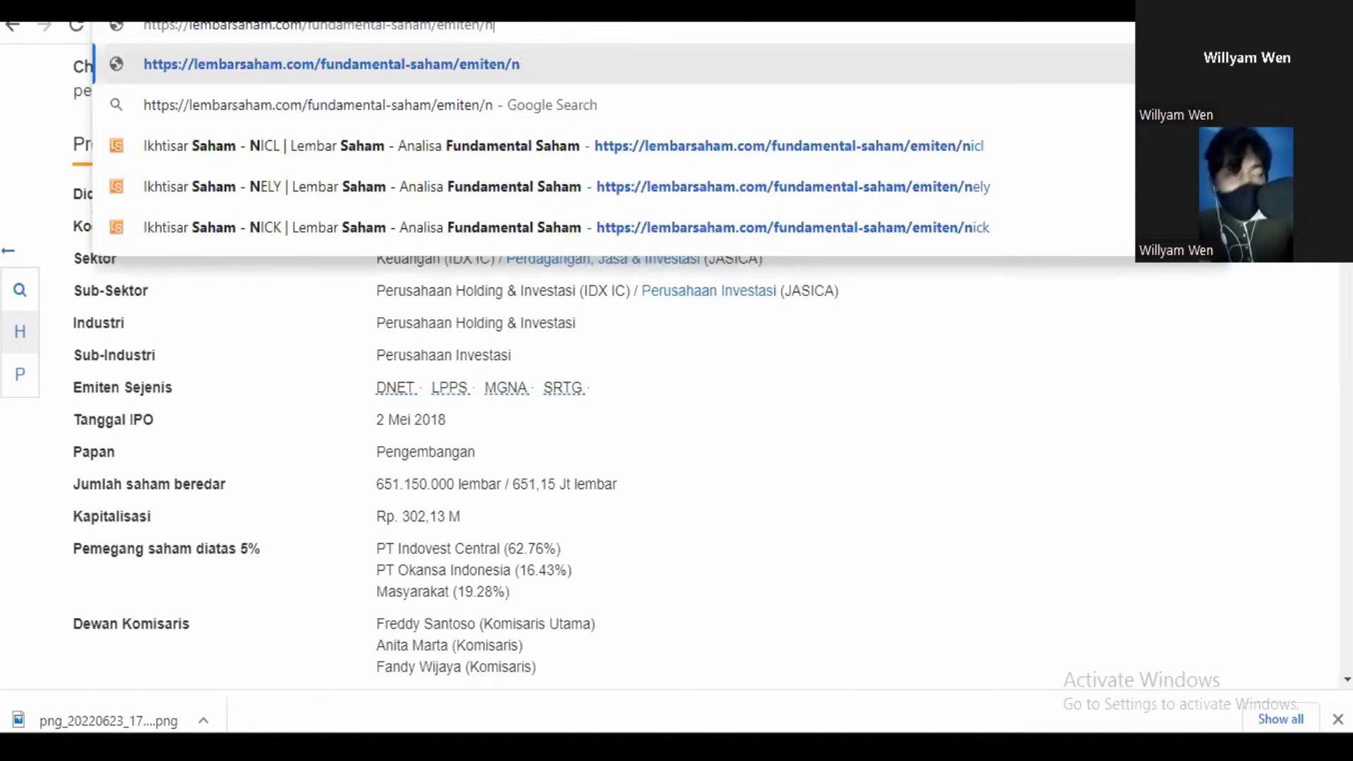
{"action": "type", "text": "bsmi"}
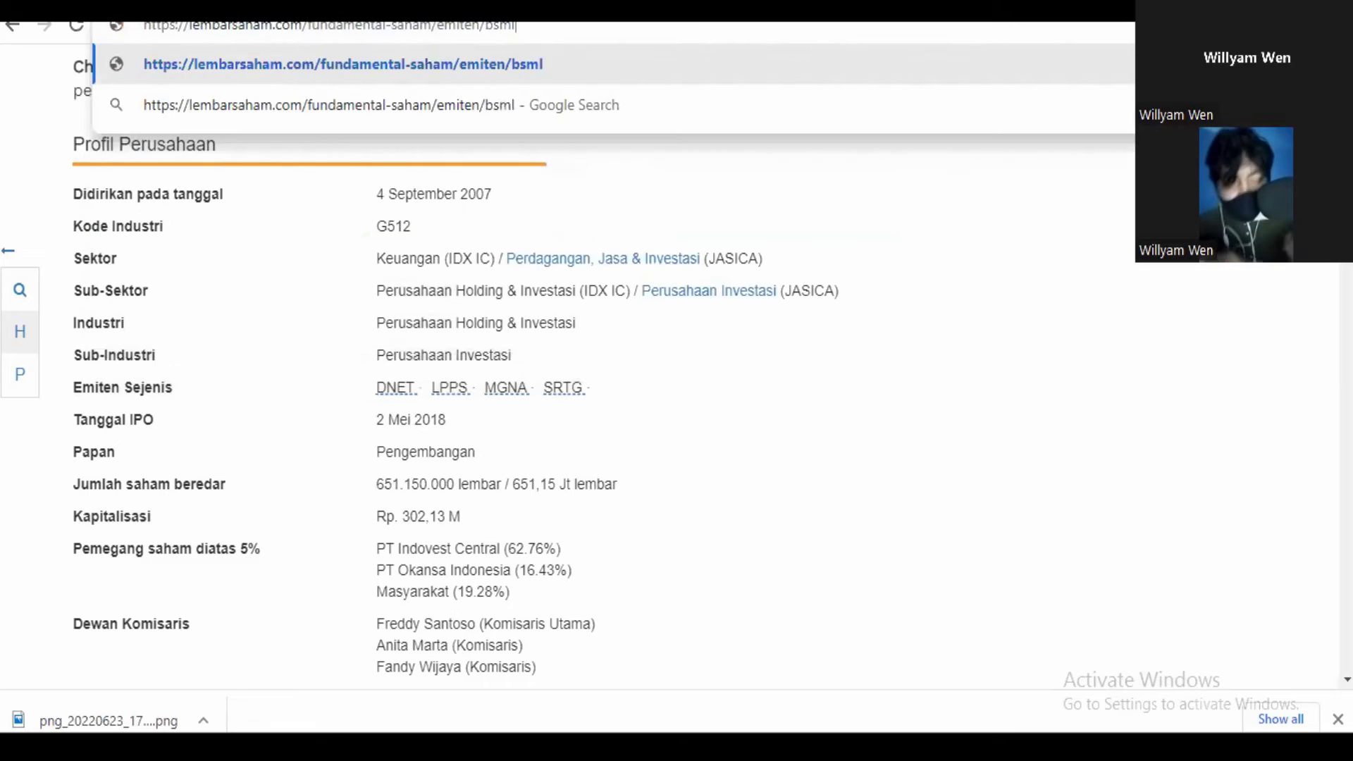
{"action": "key", "text": "Return"}
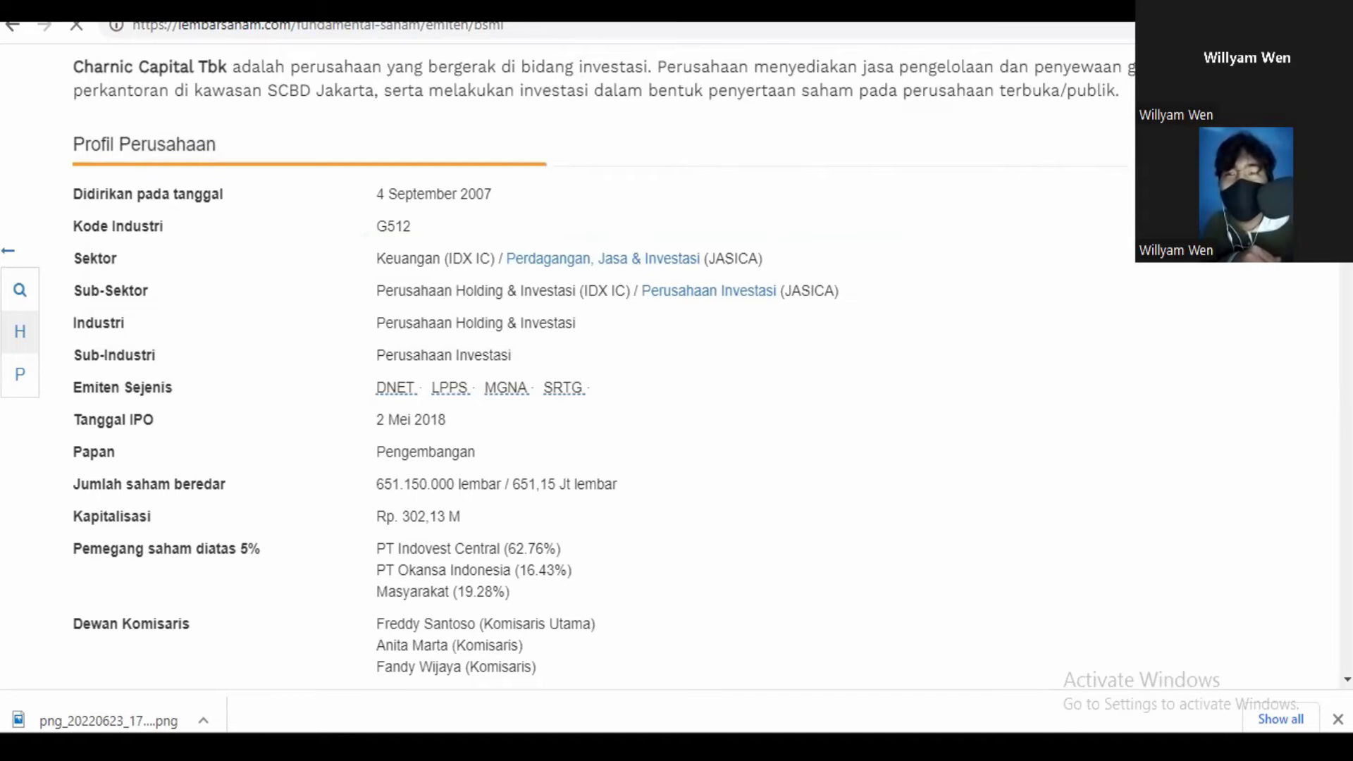
{"action": "scroll", "coordinate": [563, 352], "scroll_direction": "up", "scroll_amount": 3}
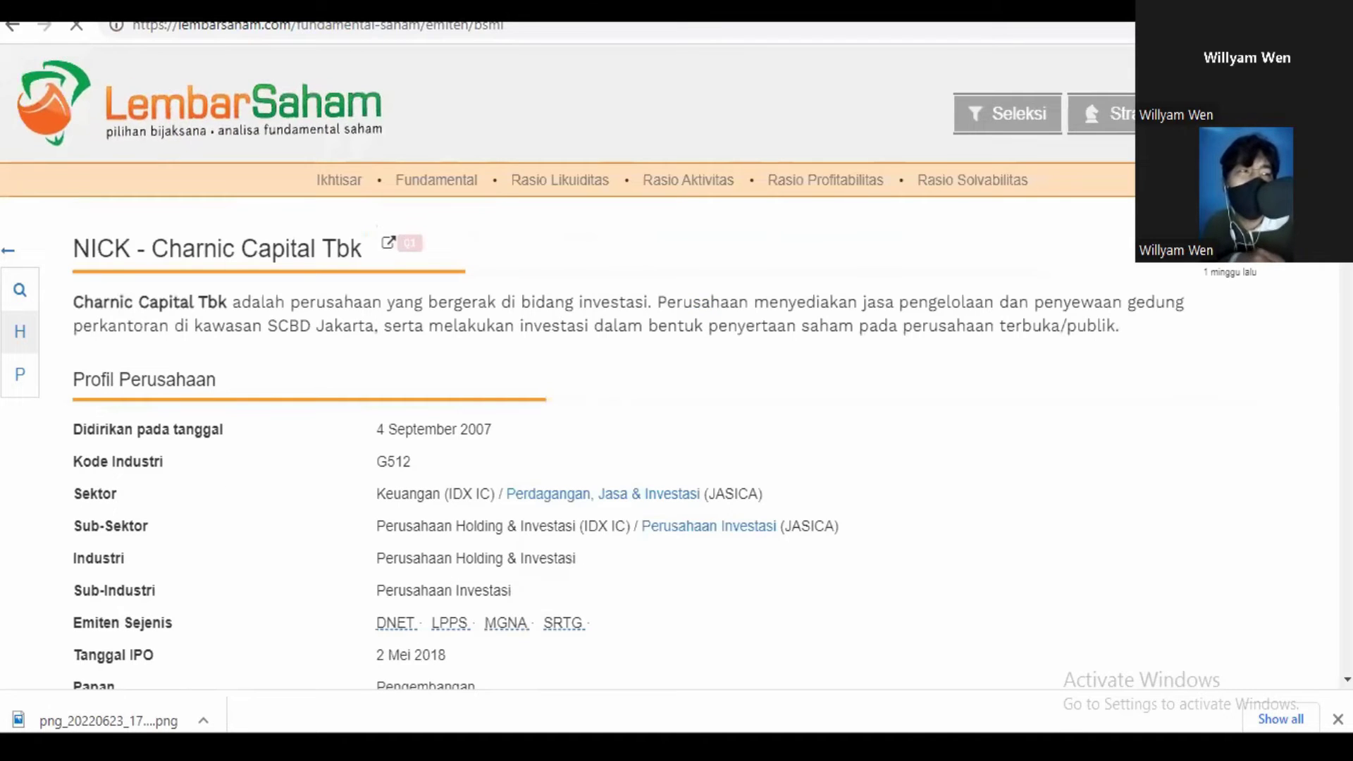
Return to the Google results for NICK and search for "saham bsml" instead
{"action": "left_click", "coordinate": [106, 11]}
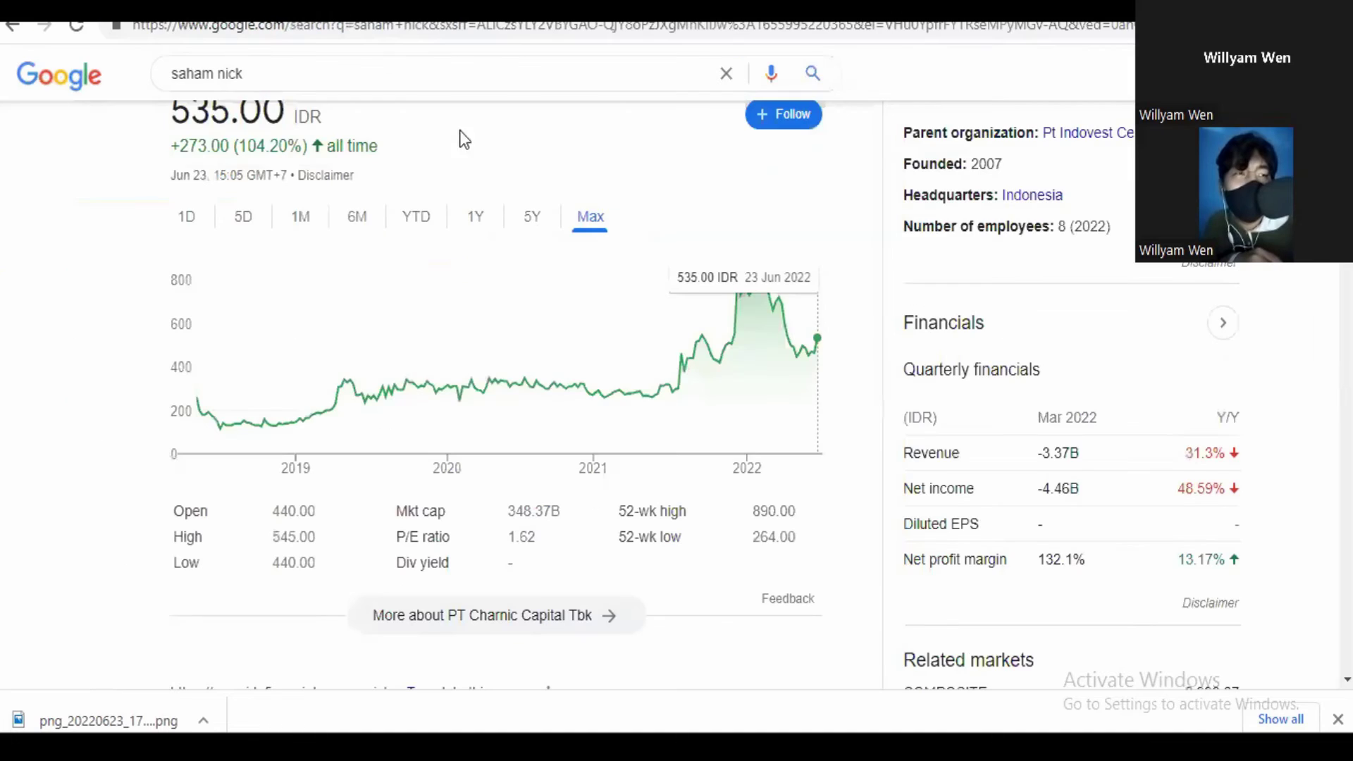
{"action": "left_click", "coordinate": [282, 78]}
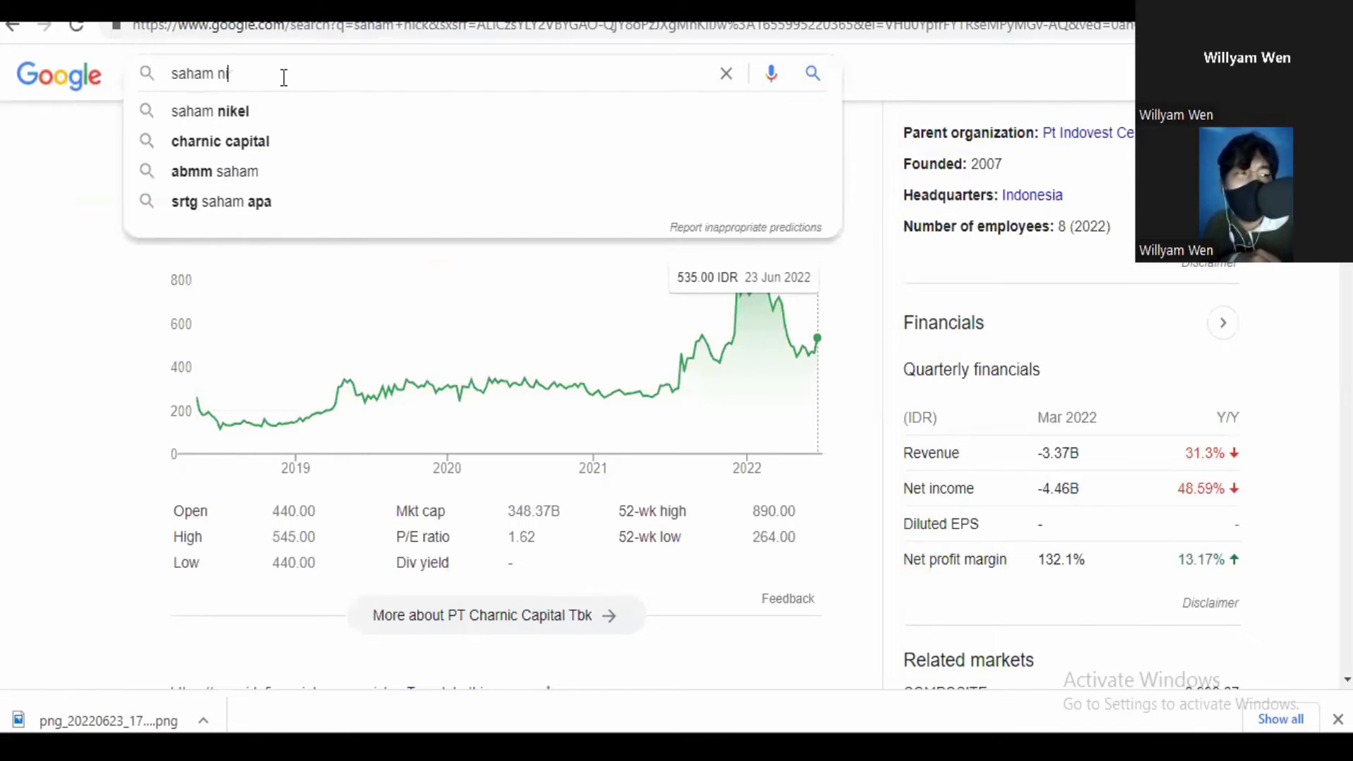
{"action": "type", "text": "bsml"}
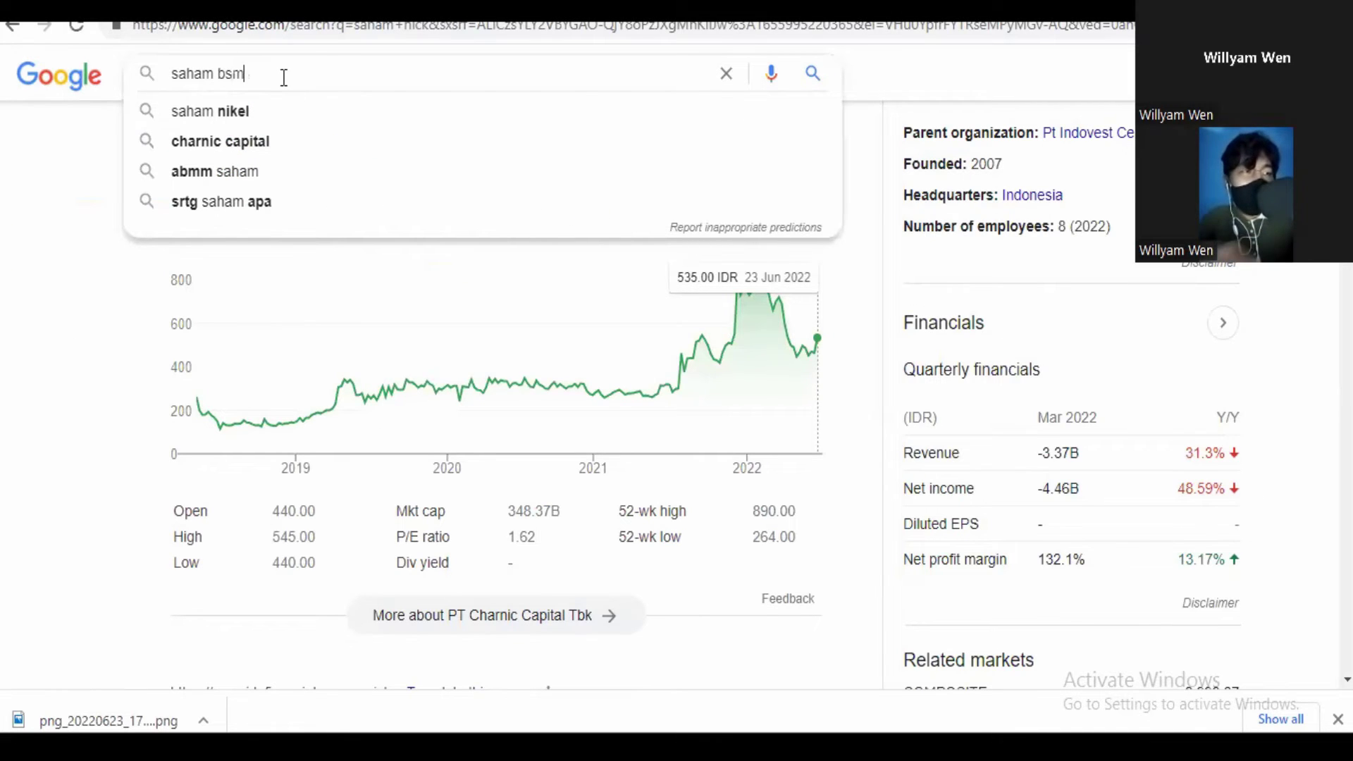
{"action": "key", "text": "Return"}
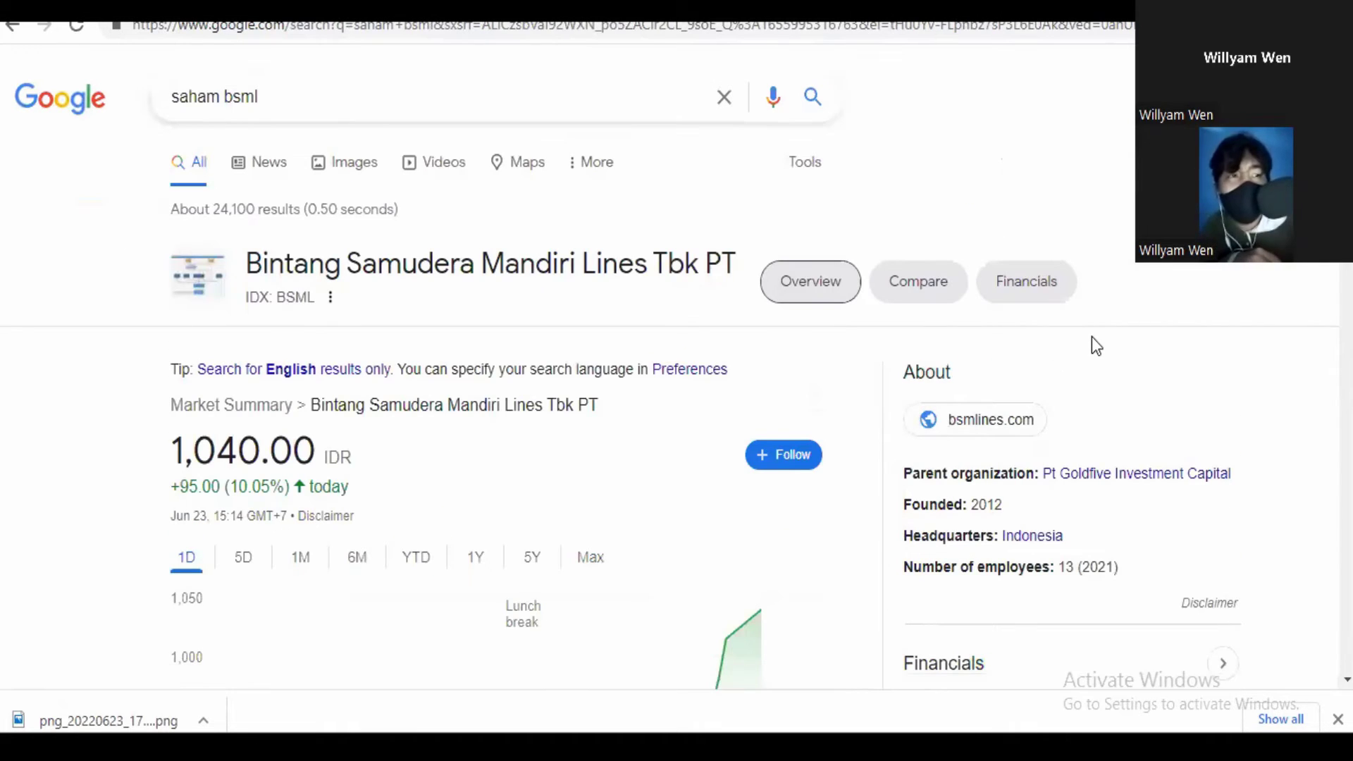
Show BSML's price chart over the Max range and examine its price history and key figures
{"action": "scroll", "coordinate": [493, 395], "scroll_direction": "down", "scroll_amount": 7}
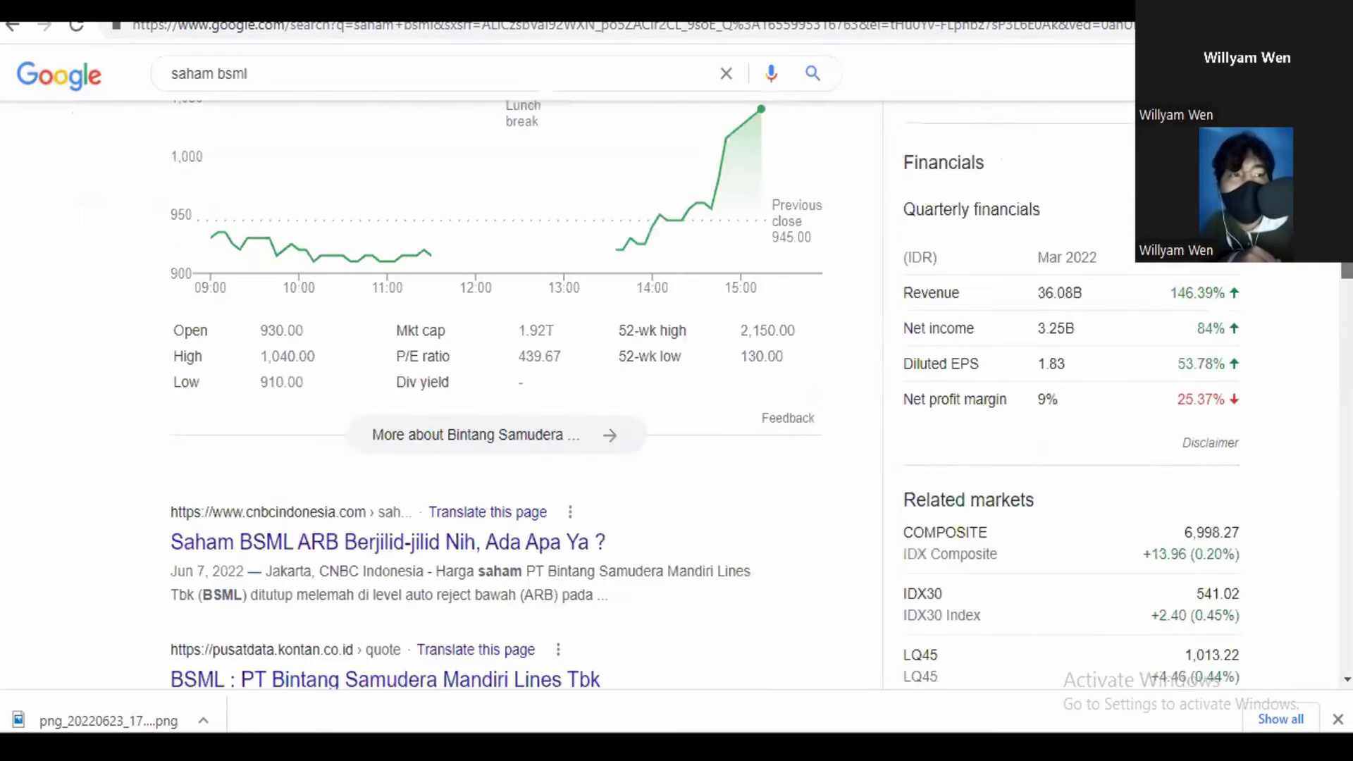
{"action": "scroll", "coordinate": [493, 395], "scroll_direction": "up", "scroll_amount": 4}
{"action": "left_click", "coordinate": [603, 316]}
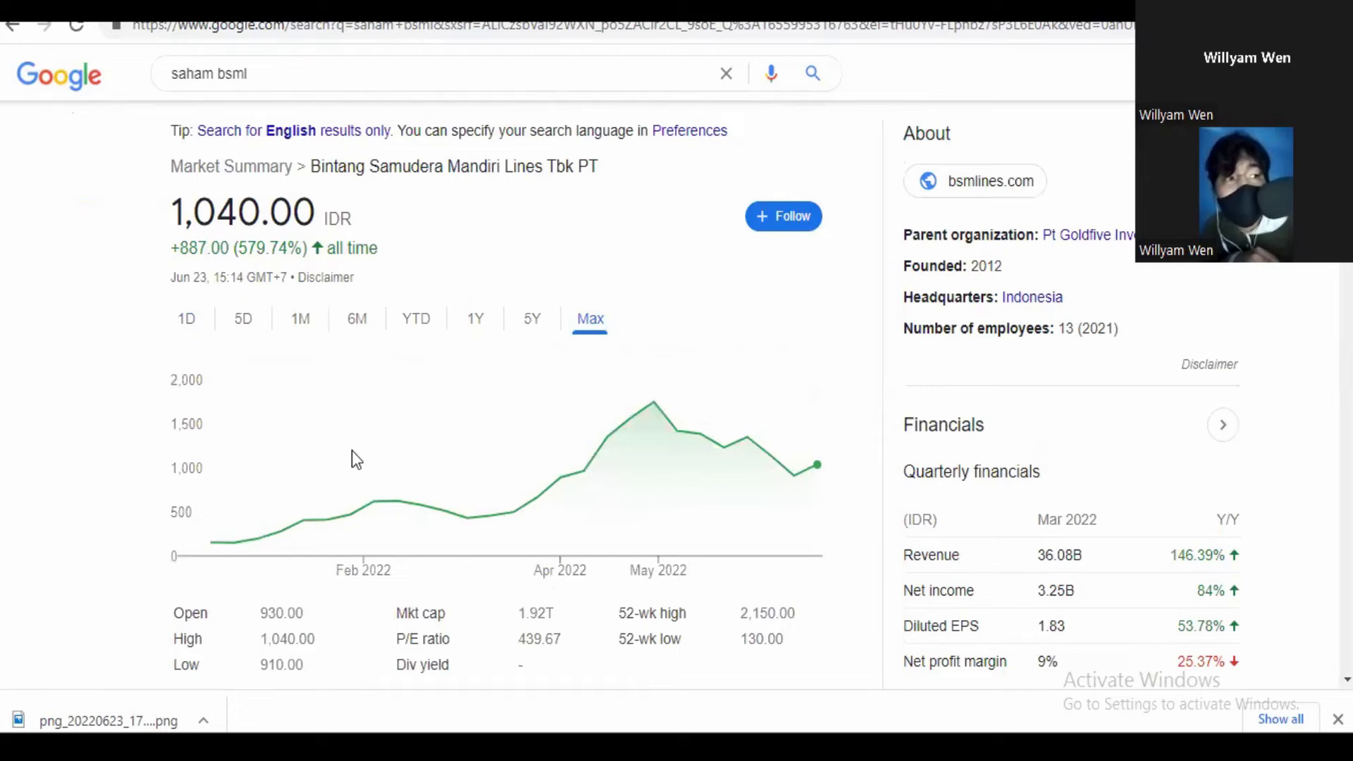
{"action": "scroll", "coordinate": [451, 392], "scroll_direction": "down", "scroll_amount": 2}
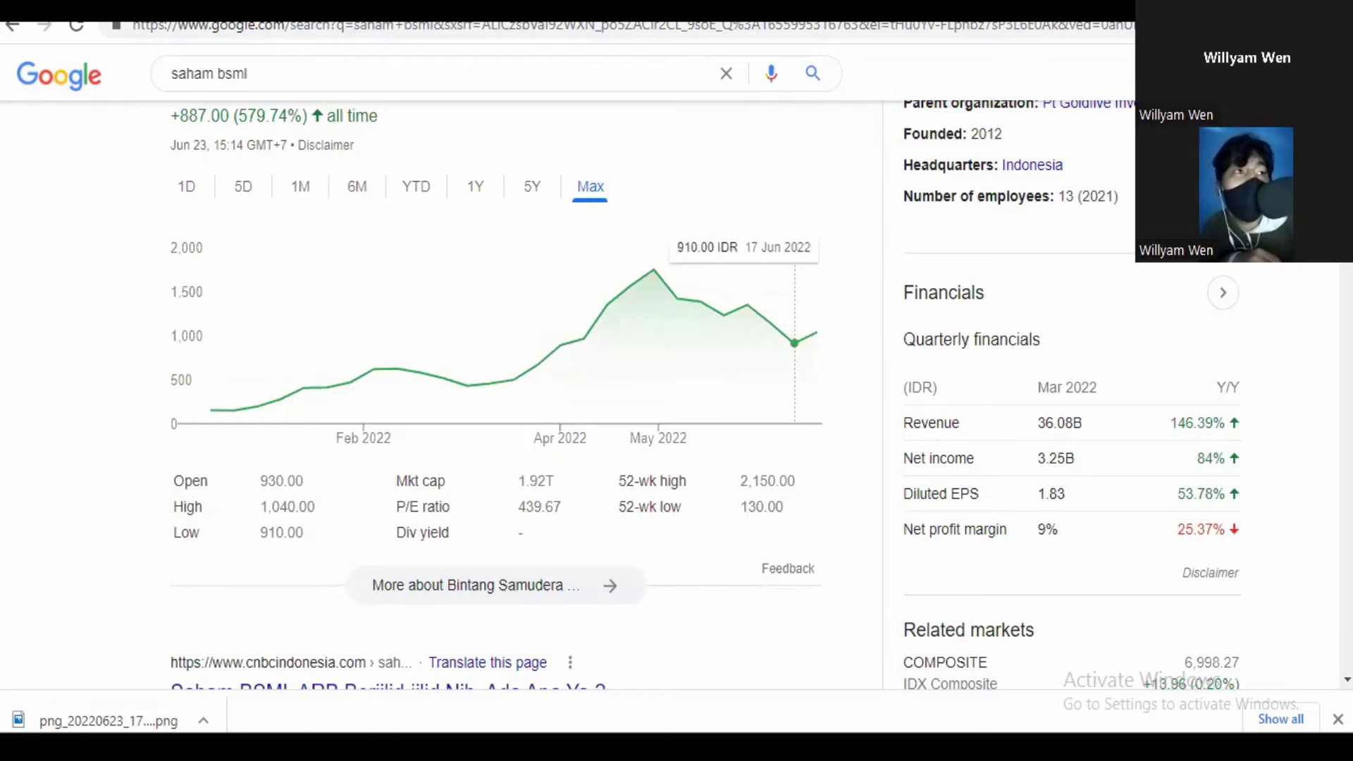
Go to the BSML page on LembarSaham and read its business description and company profile
{"action": "key", "text": "ctrl+Tab"}
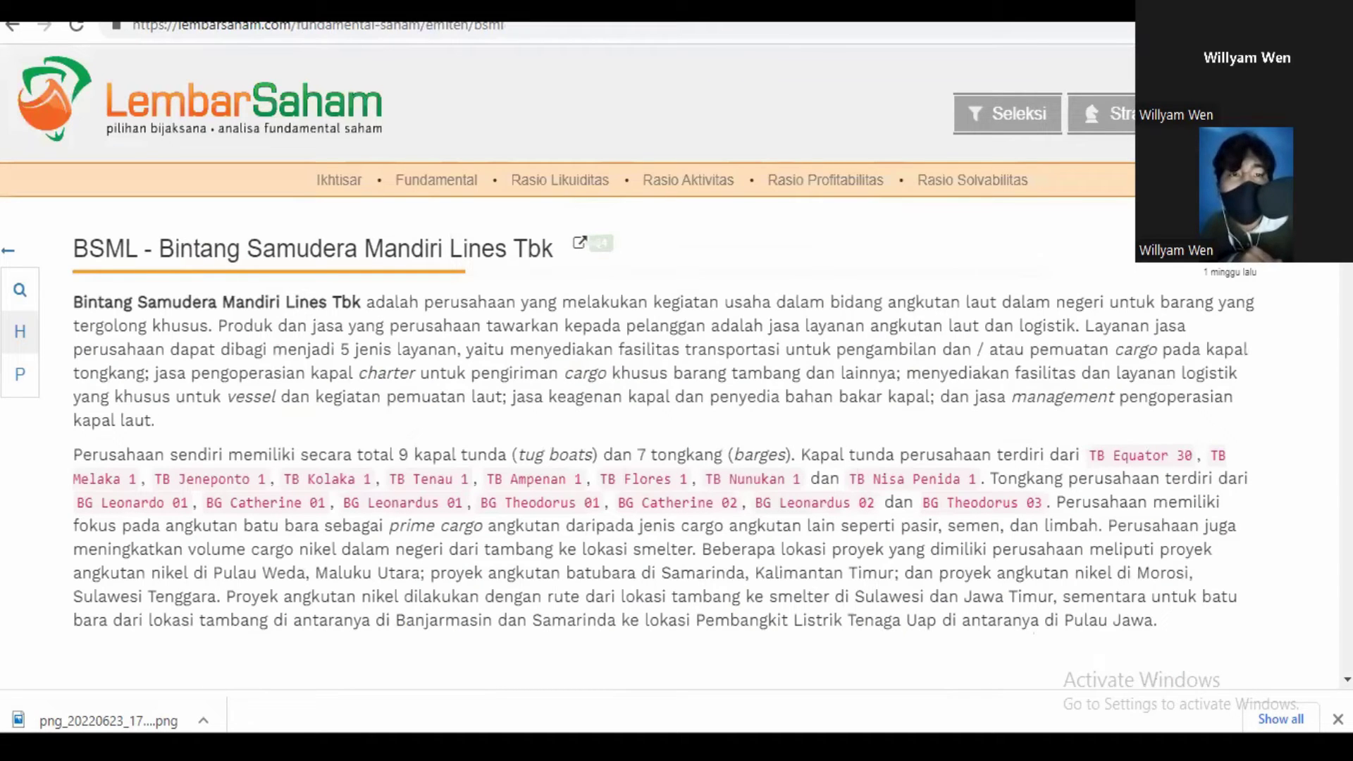
{"action": "scroll", "coordinate": [564, 423], "scroll_direction": "down", "scroll_amount": 3}
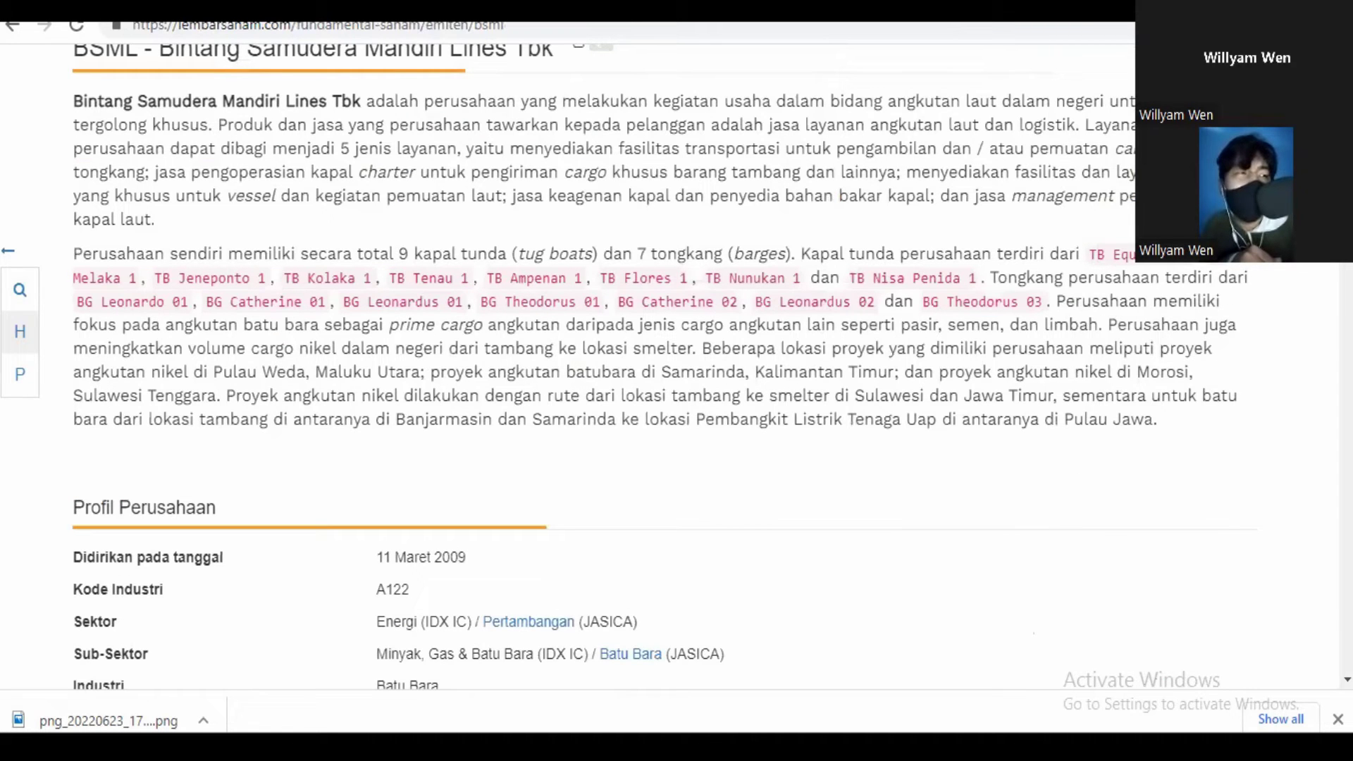
{"action": "scroll", "coordinate": [275, 658], "scroll_direction": "down", "scroll_amount": 1}
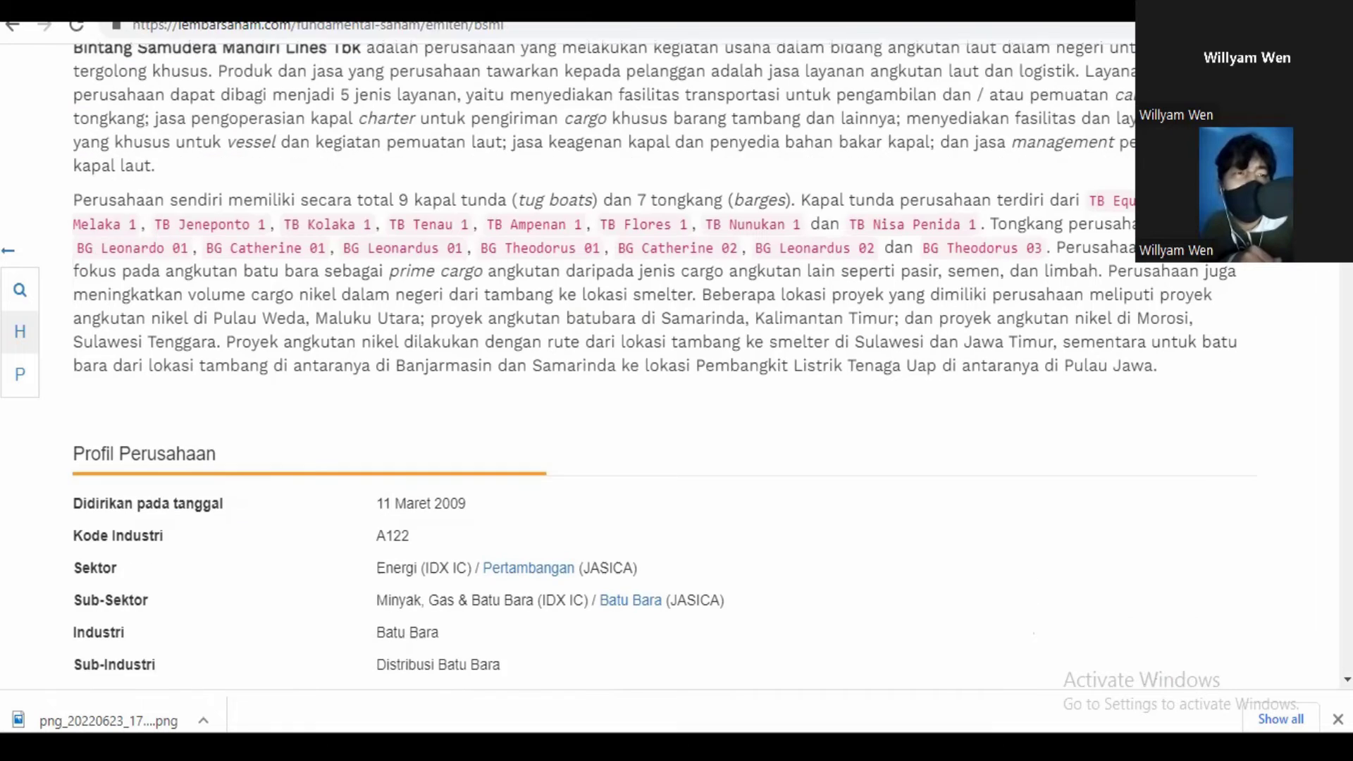
{"action": "scroll", "coordinate": [275, 658], "scroll_direction": "up", "scroll_amount": 2}
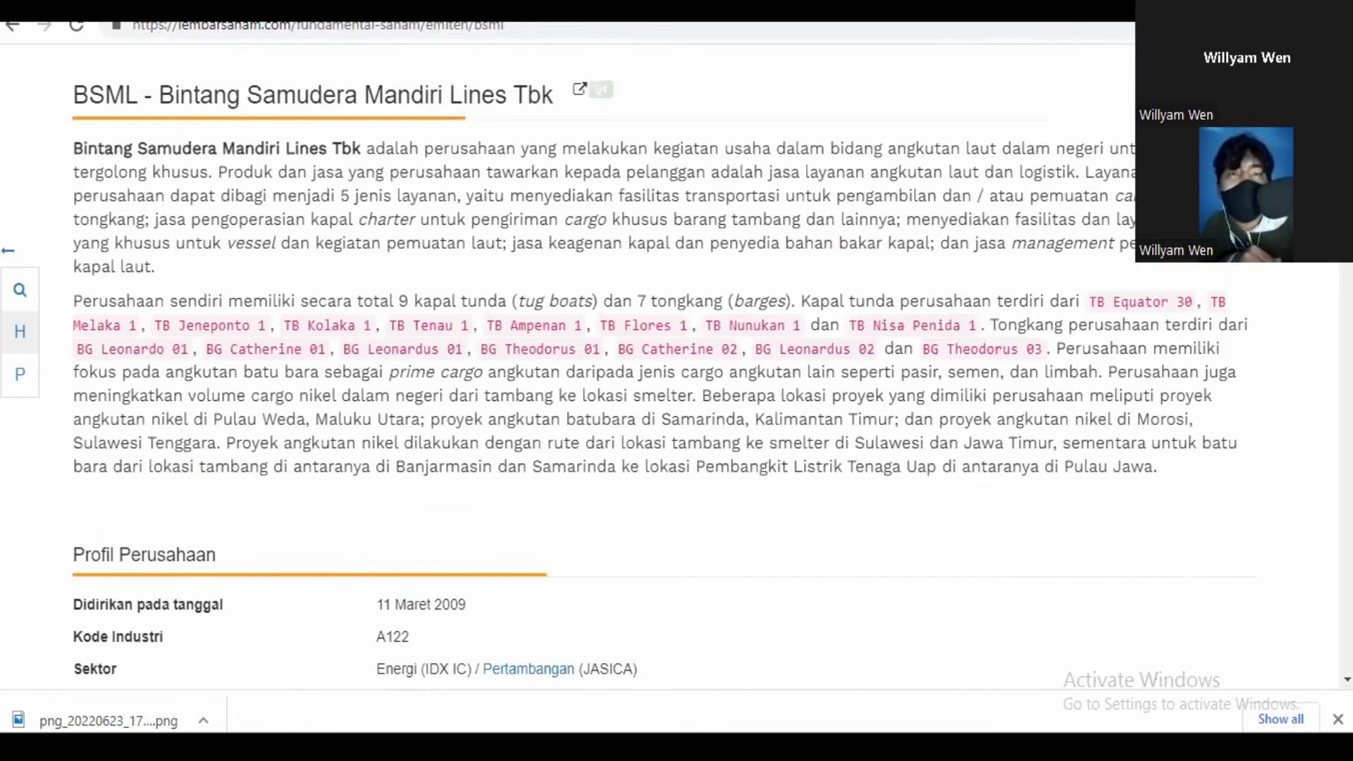
Return to the Excel stock table and check BSML's EPS through DPS, comparing its recommended price with its last price
{"action": "key", "text": "alt+Tab"}
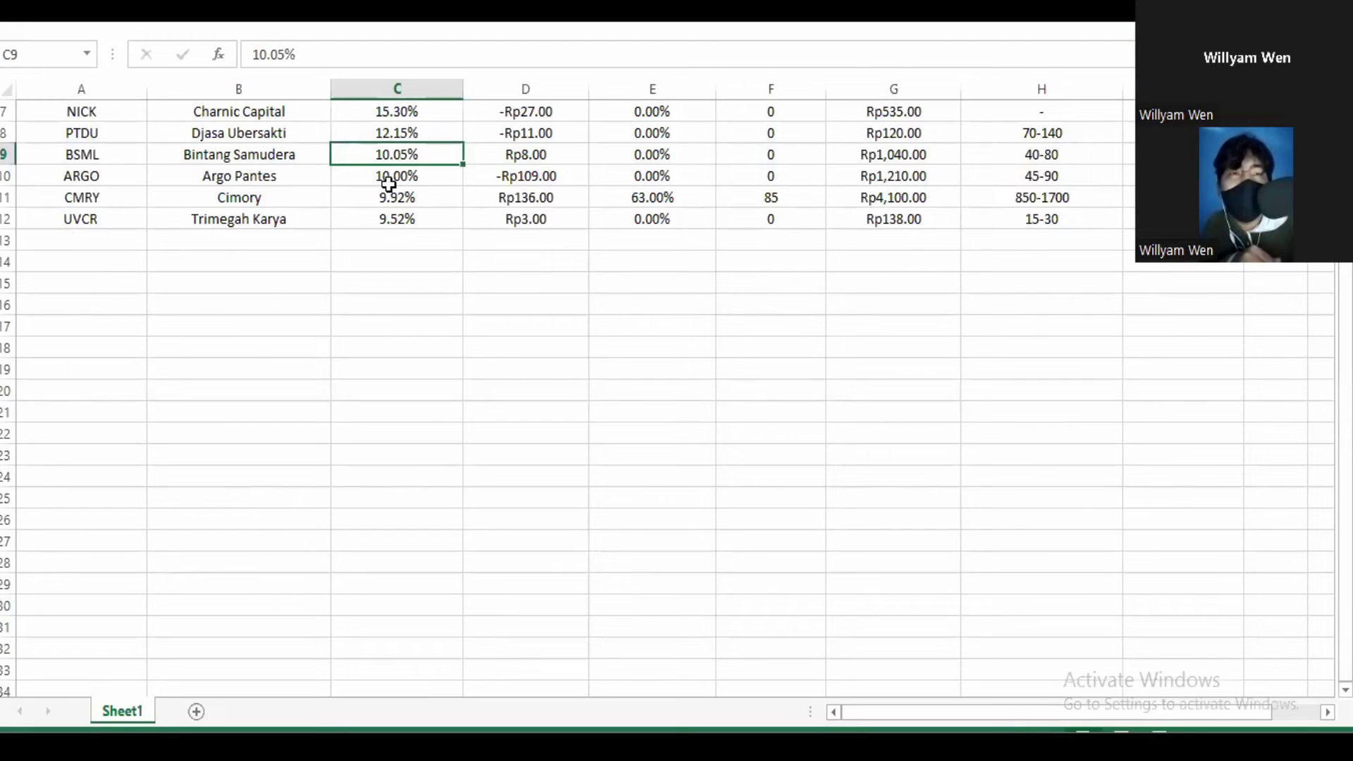
{"action": "left_click", "coordinate": [531, 164]}
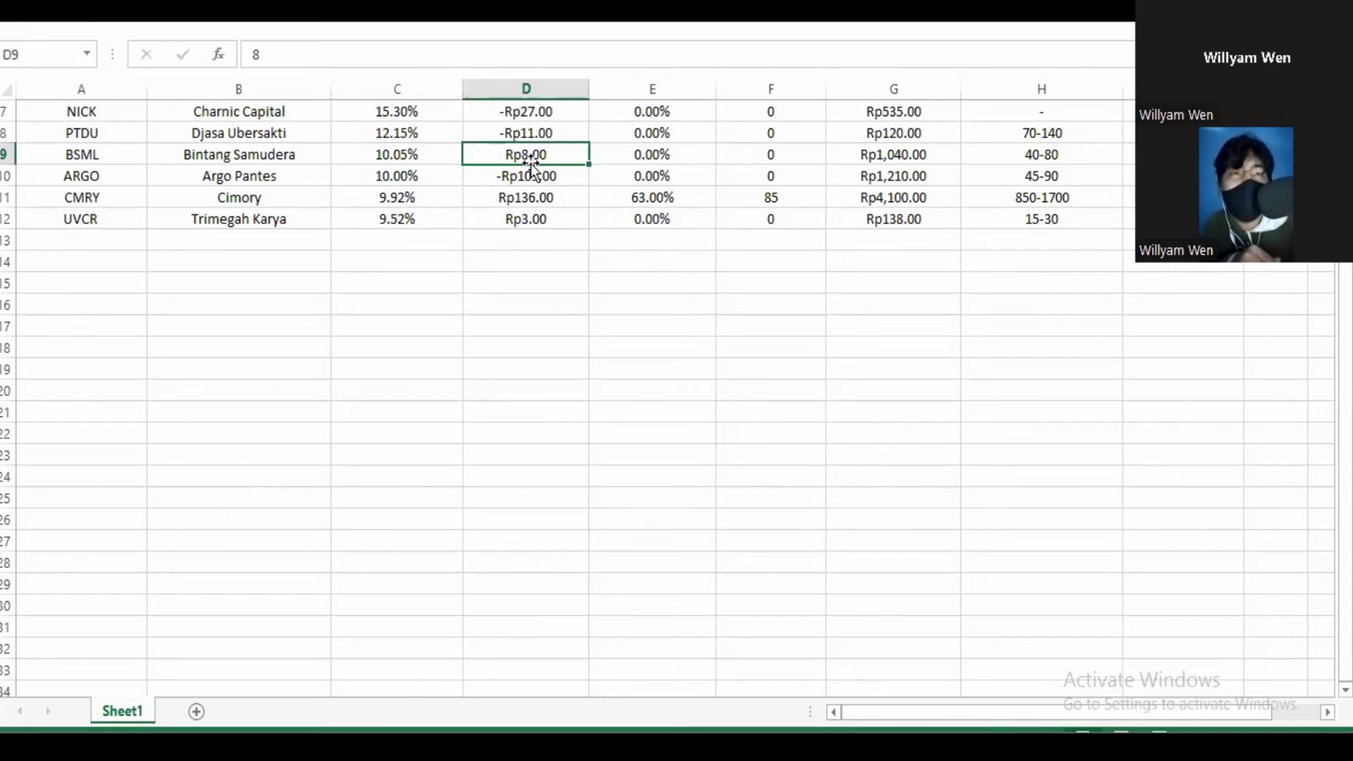
{"action": "left_click", "coordinate": [625, 155]}
{"action": "left_click", "coordinate": [785, 161]}
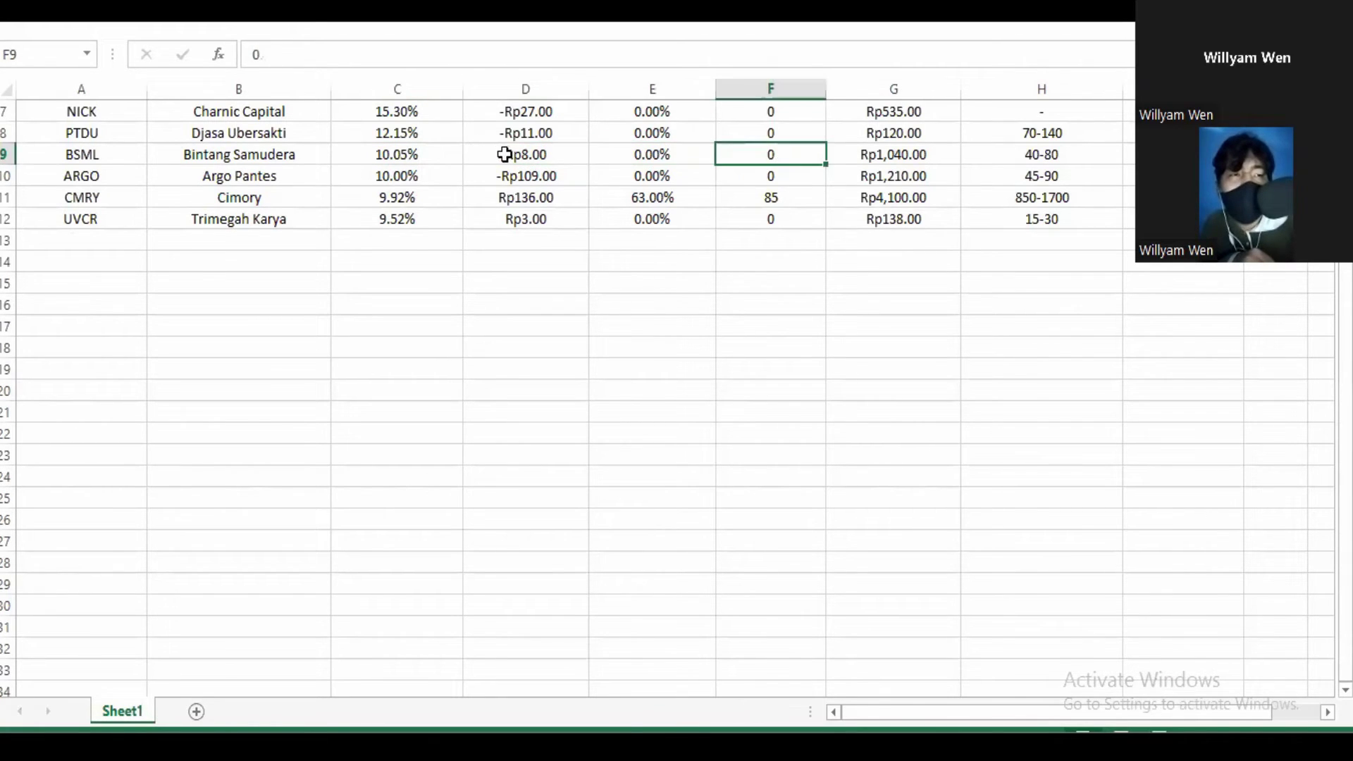
{"action": "left_click", "coordinate": [507, 155]}
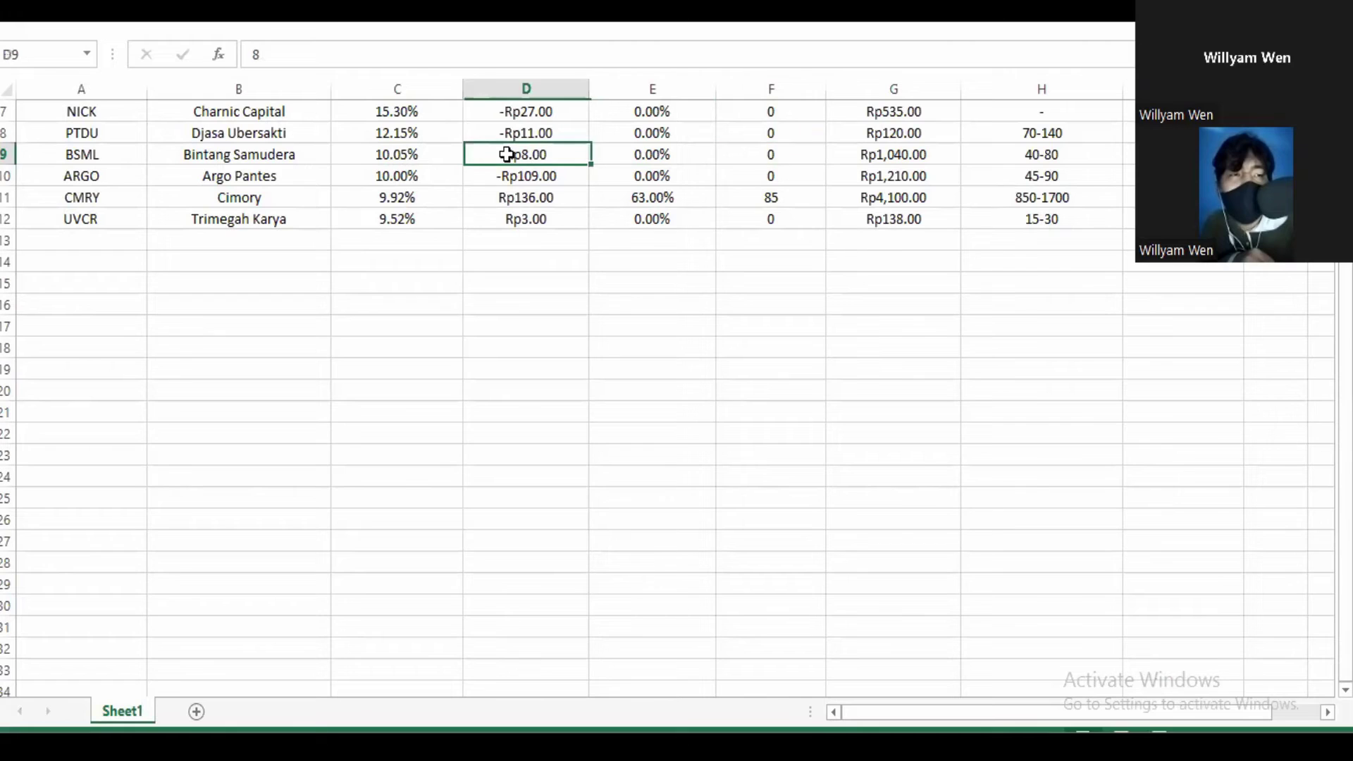
{"action": "left_click", "coordinate": [645, 156]}
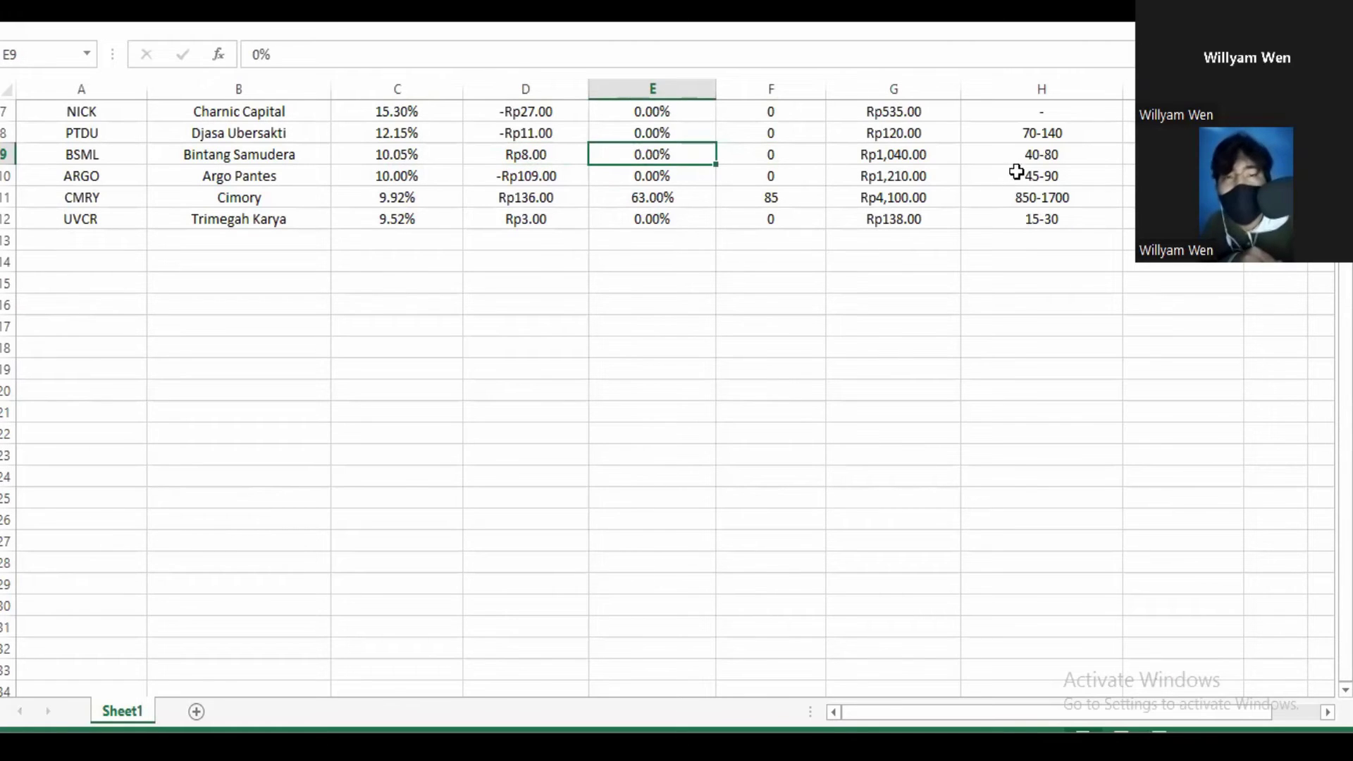
{"action": "left_click", "coordinate": [1085, 158]}
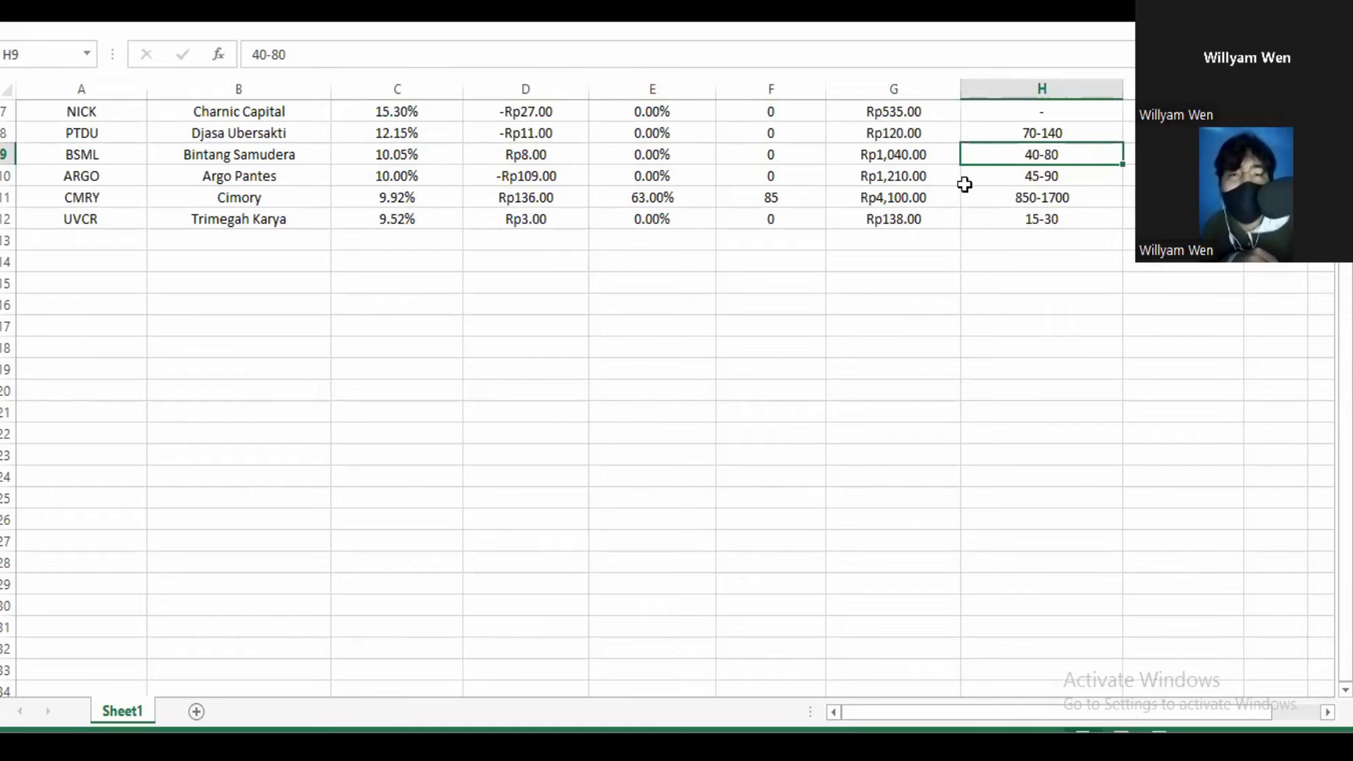
{"action": "left_click", "coordinate": [882, 156]}
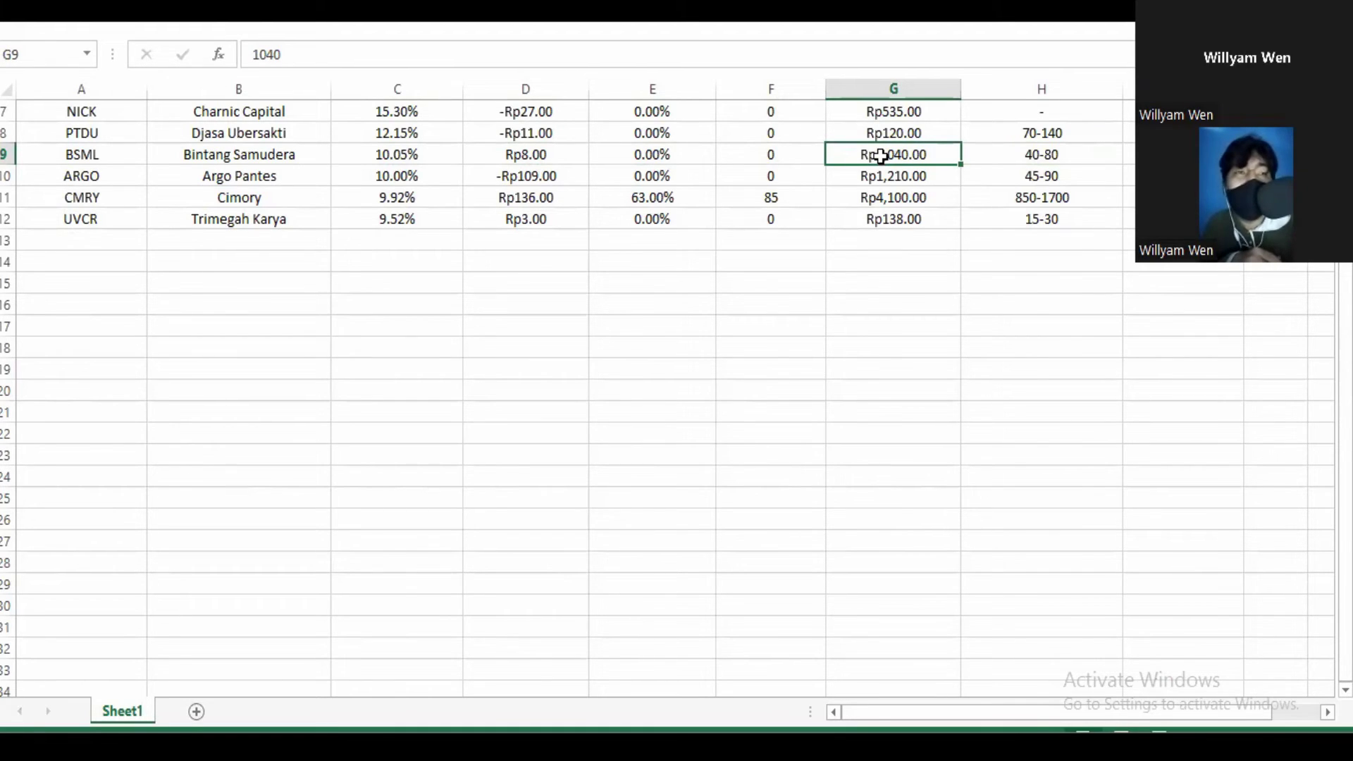
Select BSML's cells from percentage gain to recommended price, and recheck its percentage gain and last price
{"action": "left_click", "coordinate": [423, 151]}
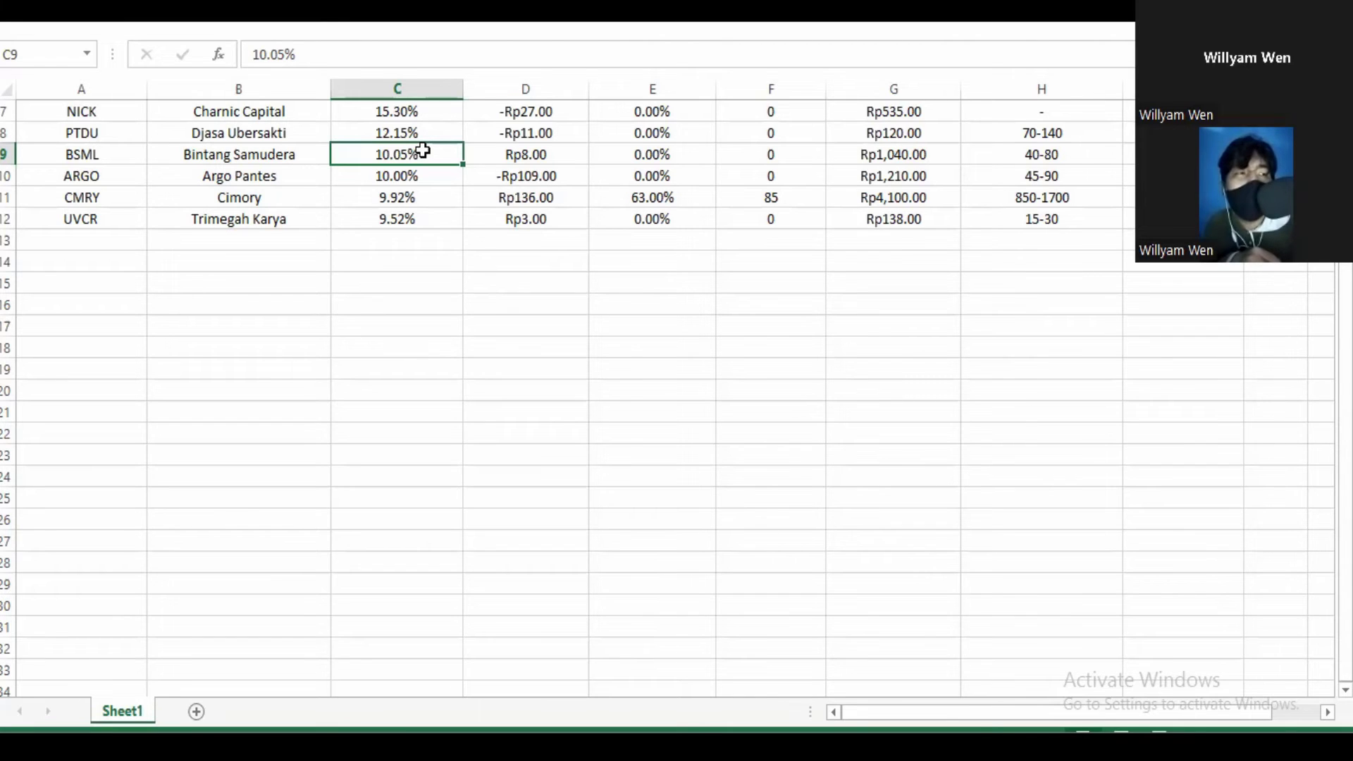
{"action": "left_click_drag", "start_coordinate": [423, 151], "coordinate": [1085, 157]}
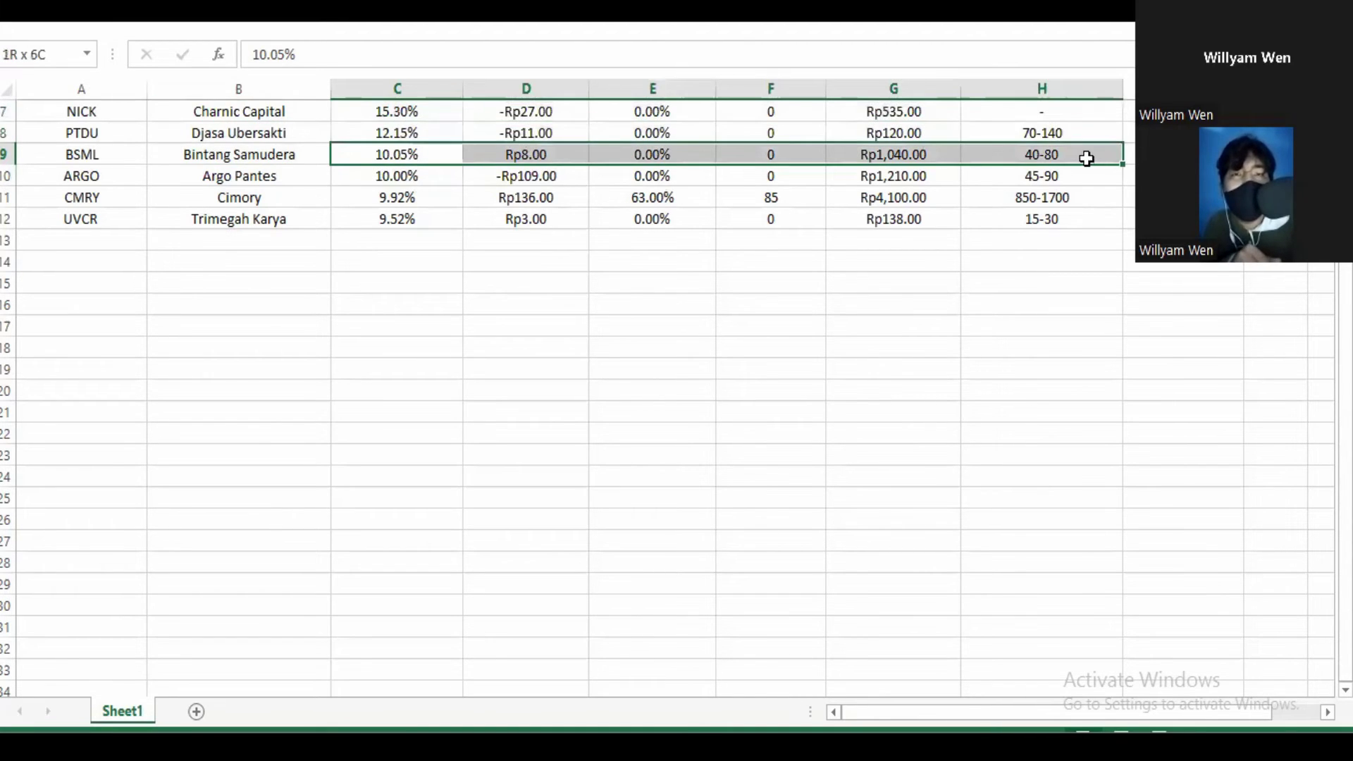
{"action": "left_click", "coordinate": [943, 146]}
{"action": "left_click", "coordinate": [370, 151]}
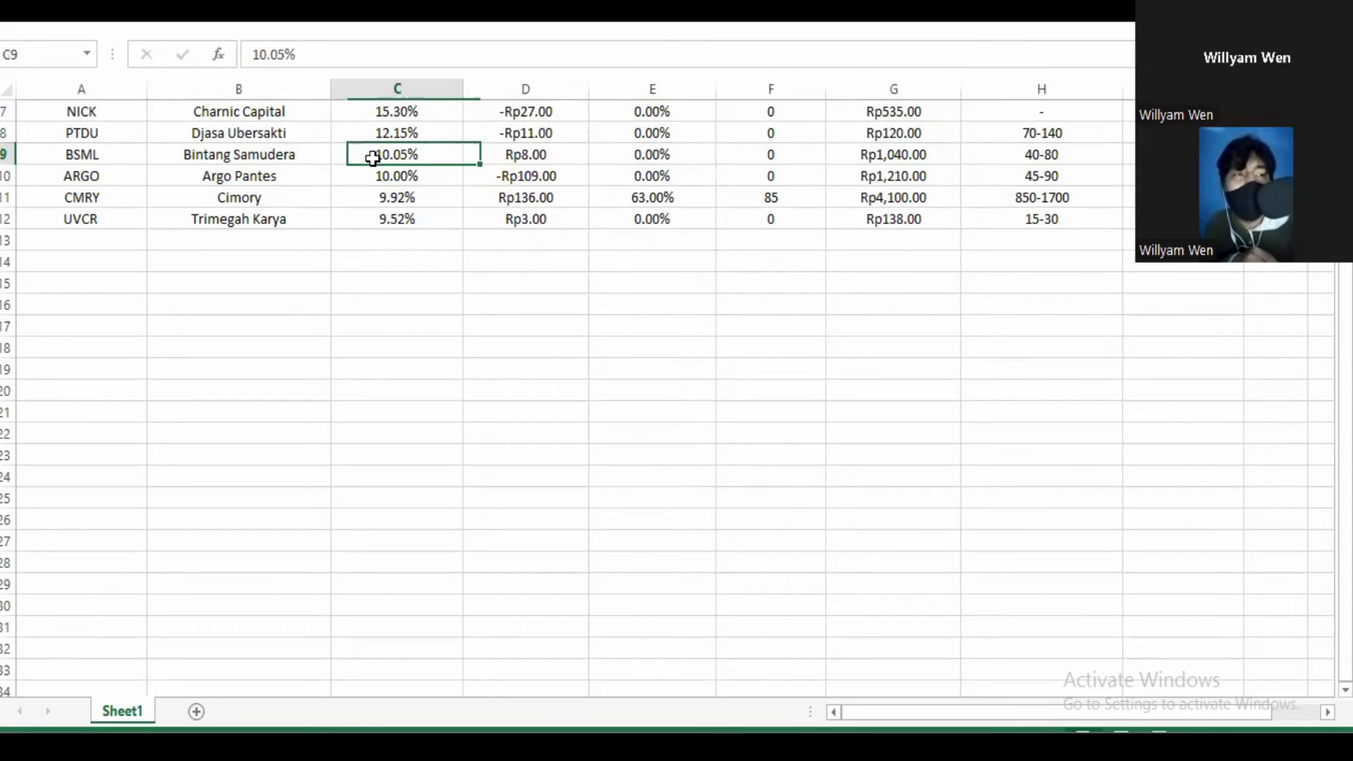
{"action": "left_click", "coordinate": [893, 150]}
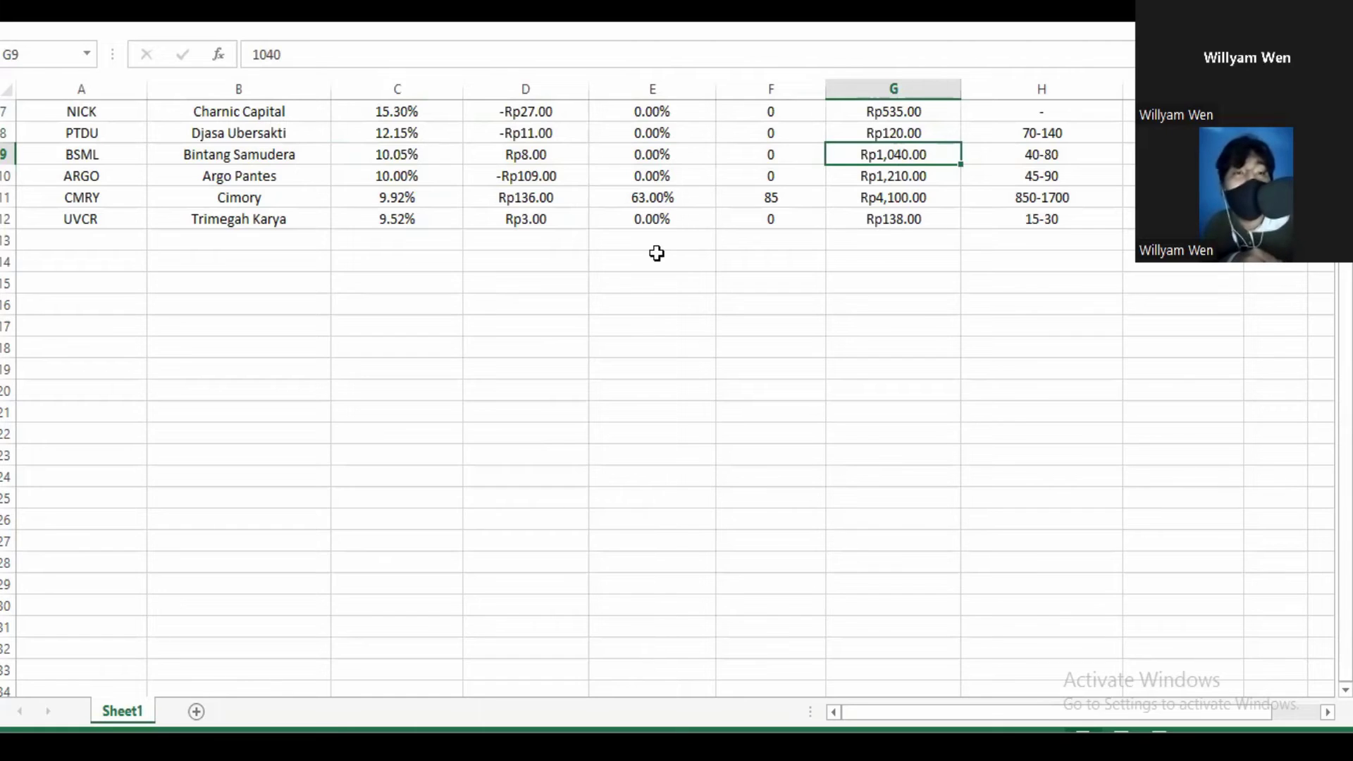
Examine the ARGO row's company name, stock code and percentage gain
{"action": "left_click", "coordinate": [211, 184]}
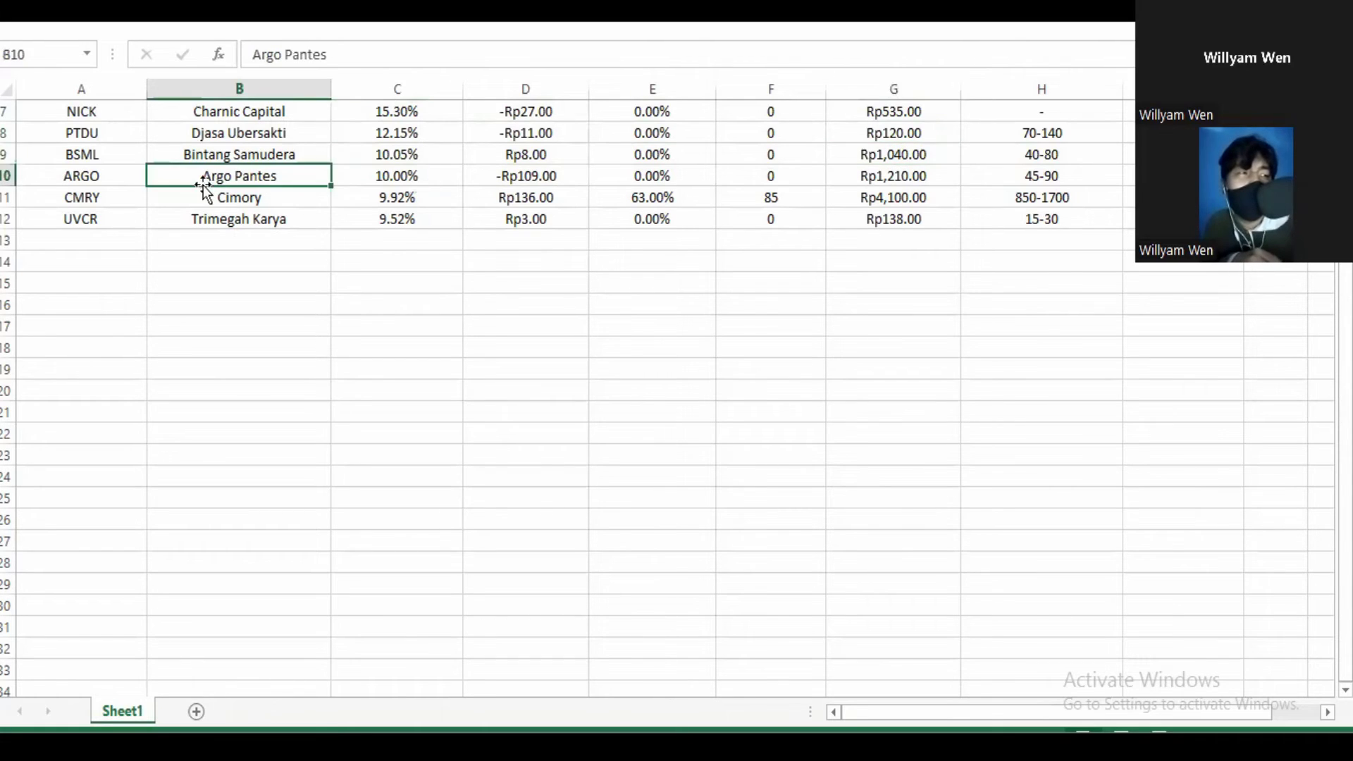
{"action": "left_click", "coordinate": [59, 178]}
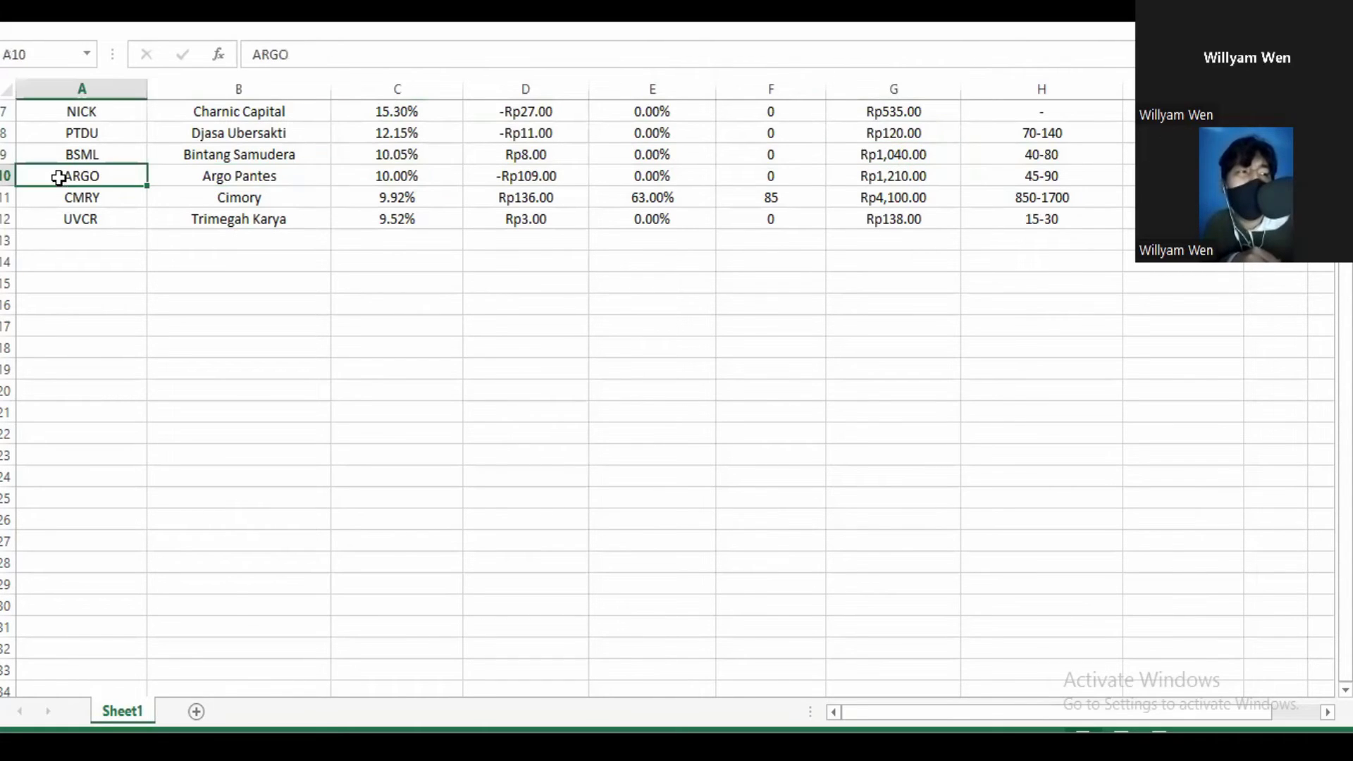
{"action": "left_click", "coordinate": [242, 172]}
{"action": "left_click", "coordinate": [425, 169]}
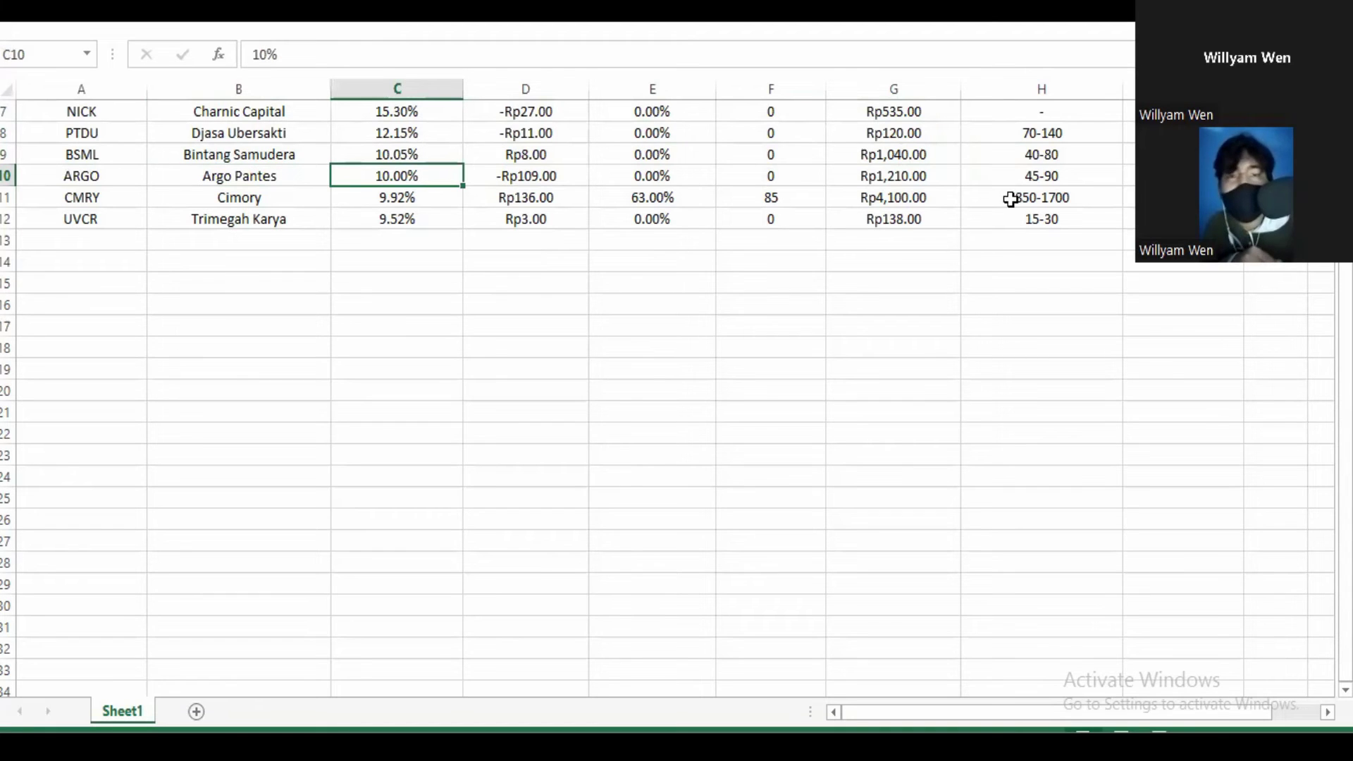
Check ARGO's last price in the stock table, and search Google in the browser for "saham argo"
{"action": "left_click", "coordinate": [922, 176]}
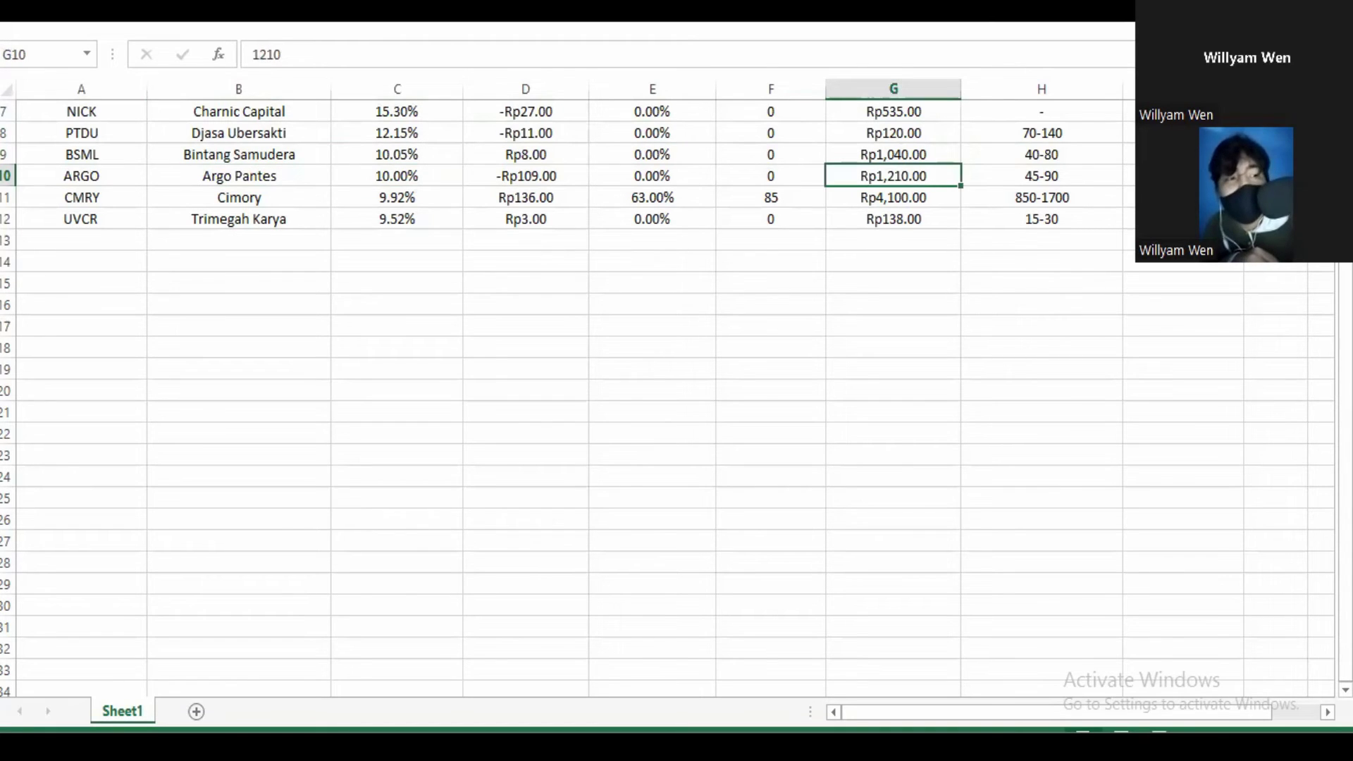
{"action": "key", "text": "alt+Tab"}
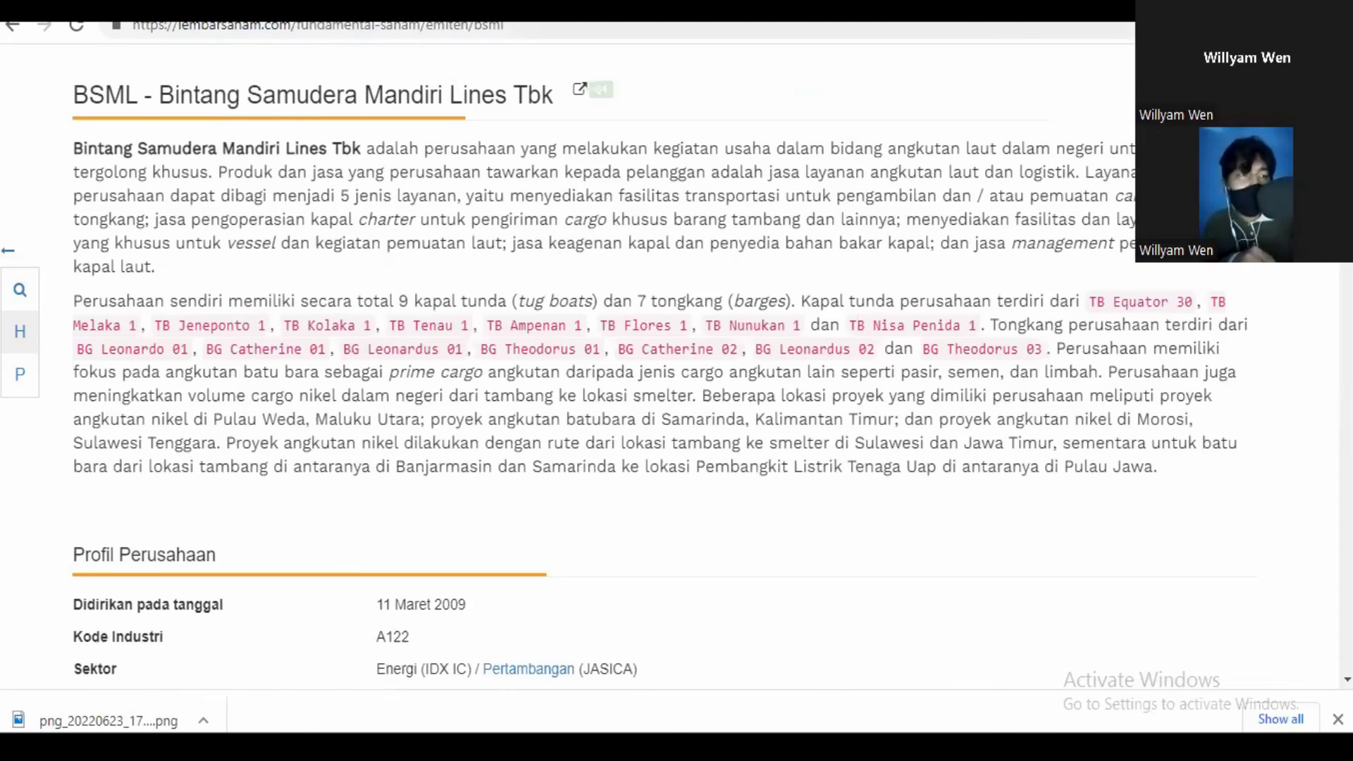
{"action": "key", "text": "alt+Left"}
{"action": "left_click", "coordinate": [248, 73]}
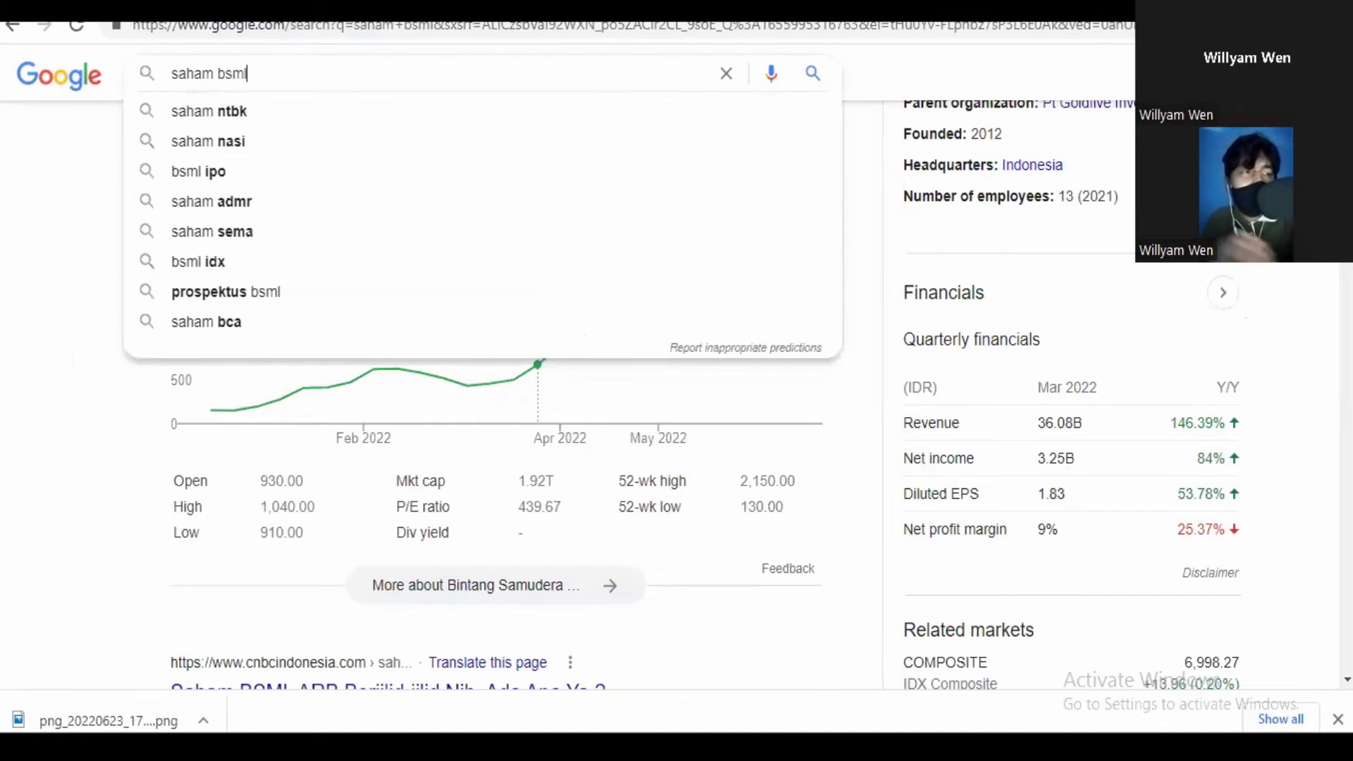
{"action": "key", "text": "BackSpace"}
{"action": "key", "text": "BackSpace"}
{"action": "key", "text": "BackSpace"}
{"action": "key", "text": "BackSpace"}
{"action": "type", "text": "argo"}
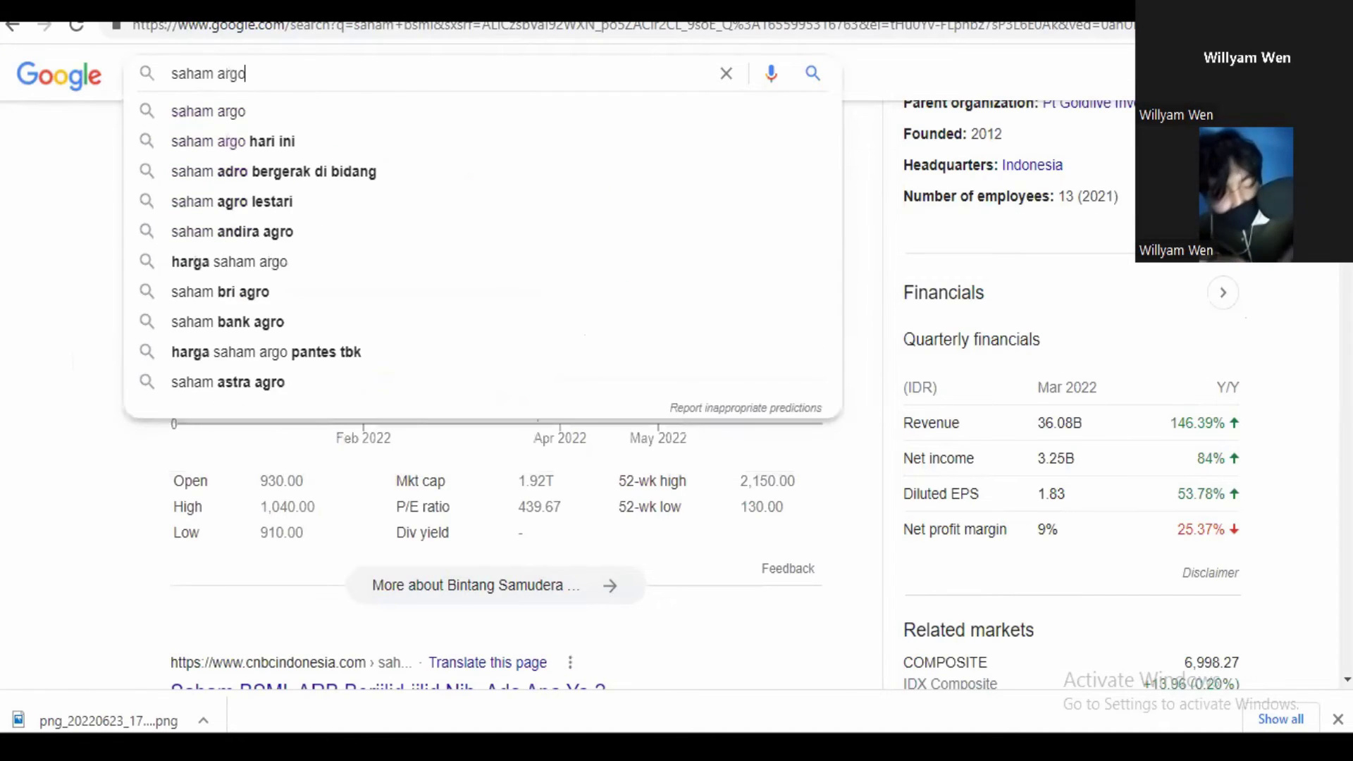
{"action": "key", "text": "Return"}
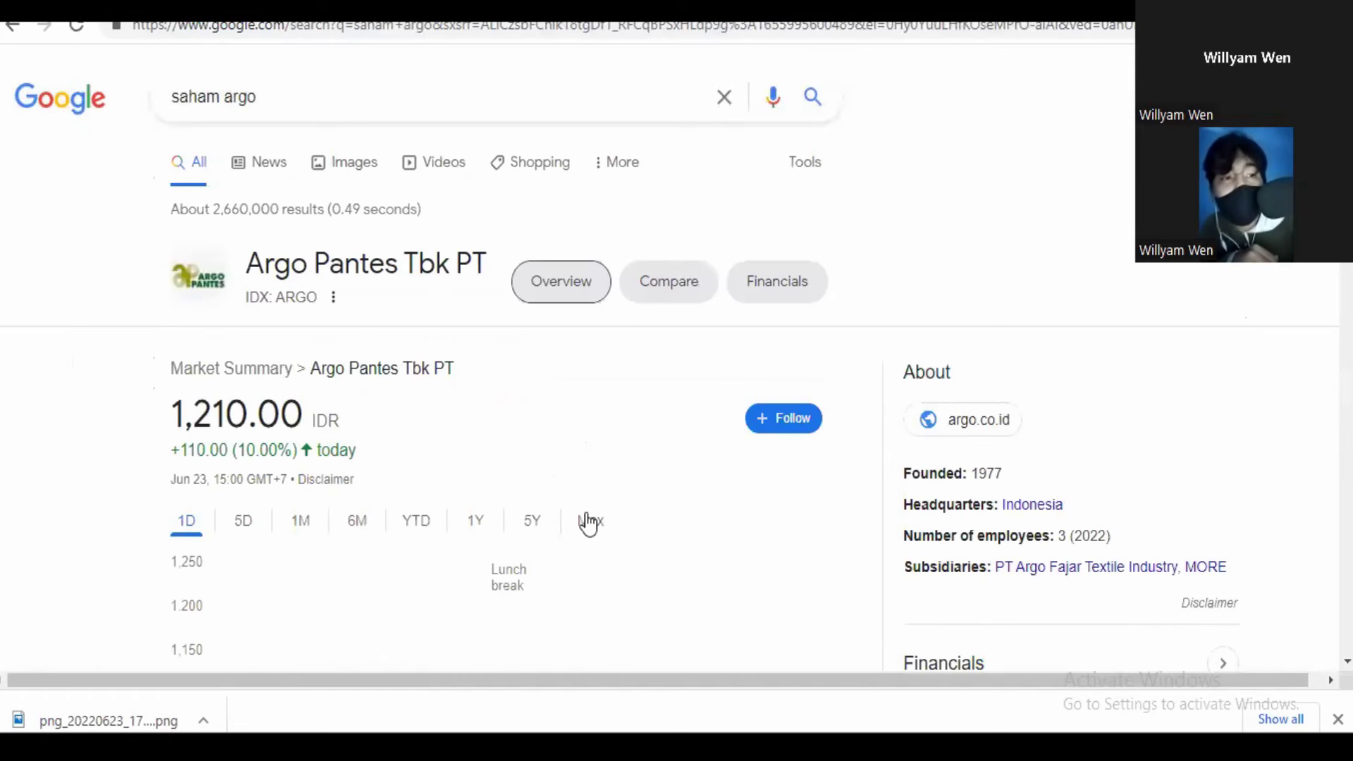
Show ARGO's price chart over the Max period and examine its trend and quarterly financials
{"action": "left_click", "coordinate": [590, 520]}
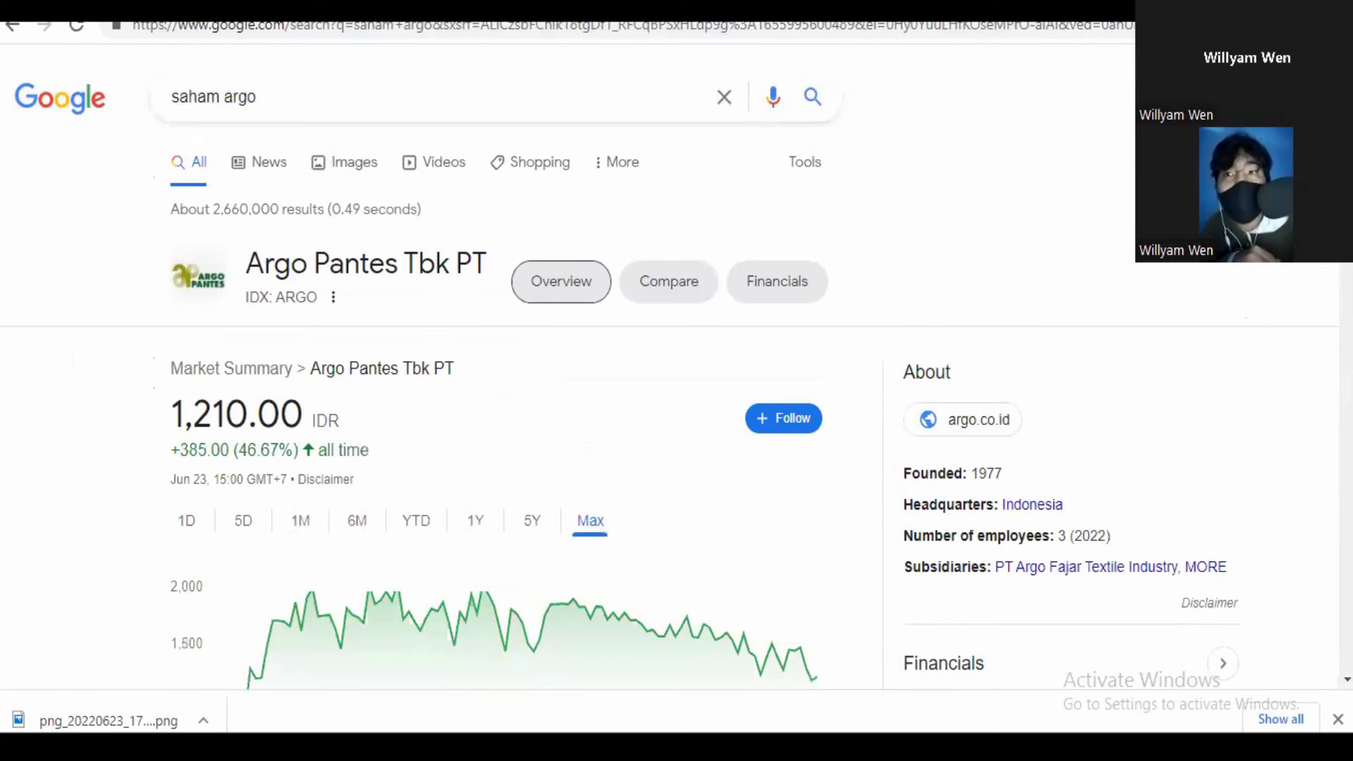
{"action": "scroll", "coordinate": [1072, 281], "scroll_direction": "down", "scroll_amount": 5}
{"action": "scroll", "coordinate": [225, 241], "scroll_direction": "up", "scroll_amount": 1}
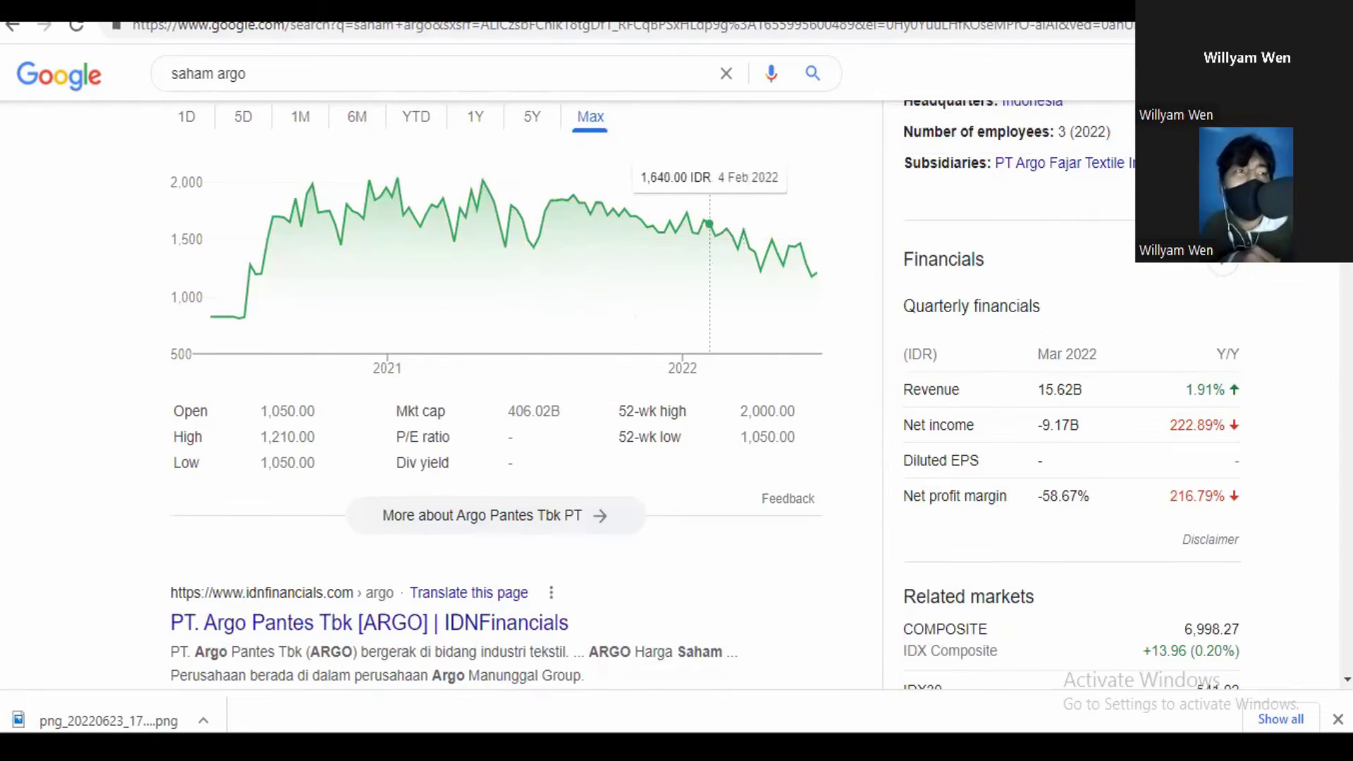
Go to the ARGO page on LembarSaham and read its business description and company profile
{"action": "key", "text": "ctrl+Tab"}
{"action": "left_click", "coordinate": [504, 25]}
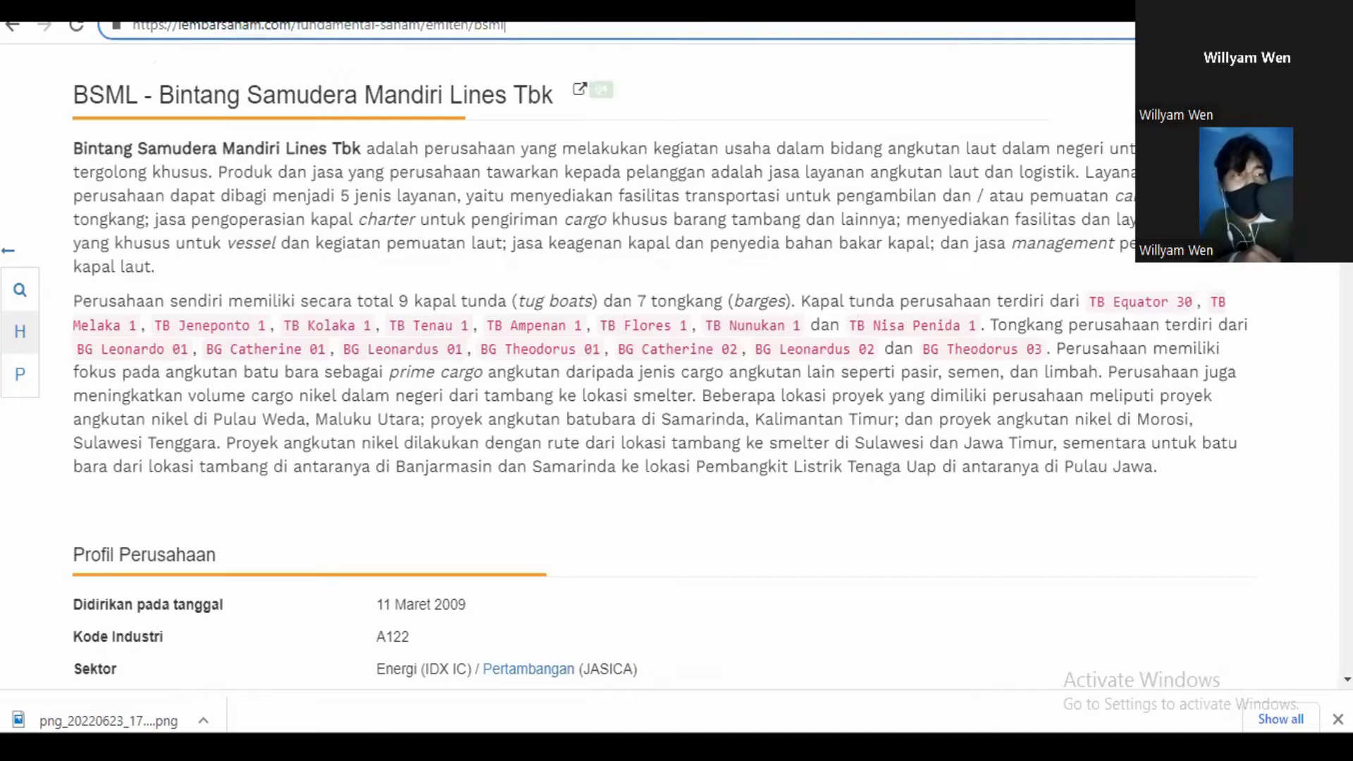
{"action": "key", "text": "BackSpace"}
{"action": "key", "text": "BackSpace"}
{"action": "key", "text": "BackSpace"}
{"action": "key", "text": "BackSpace"}
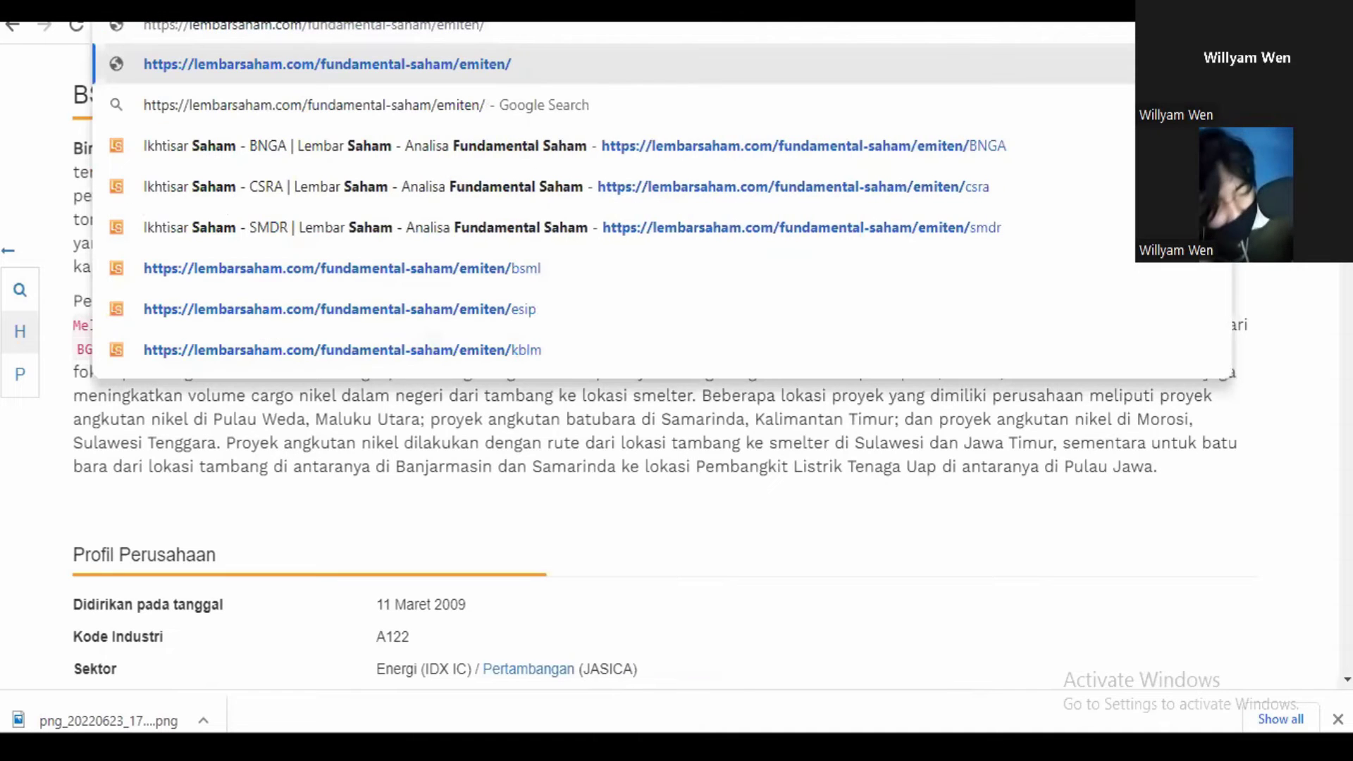
{"action": "type", "text": "argo"}
{"action": "key", "text": "Return"}
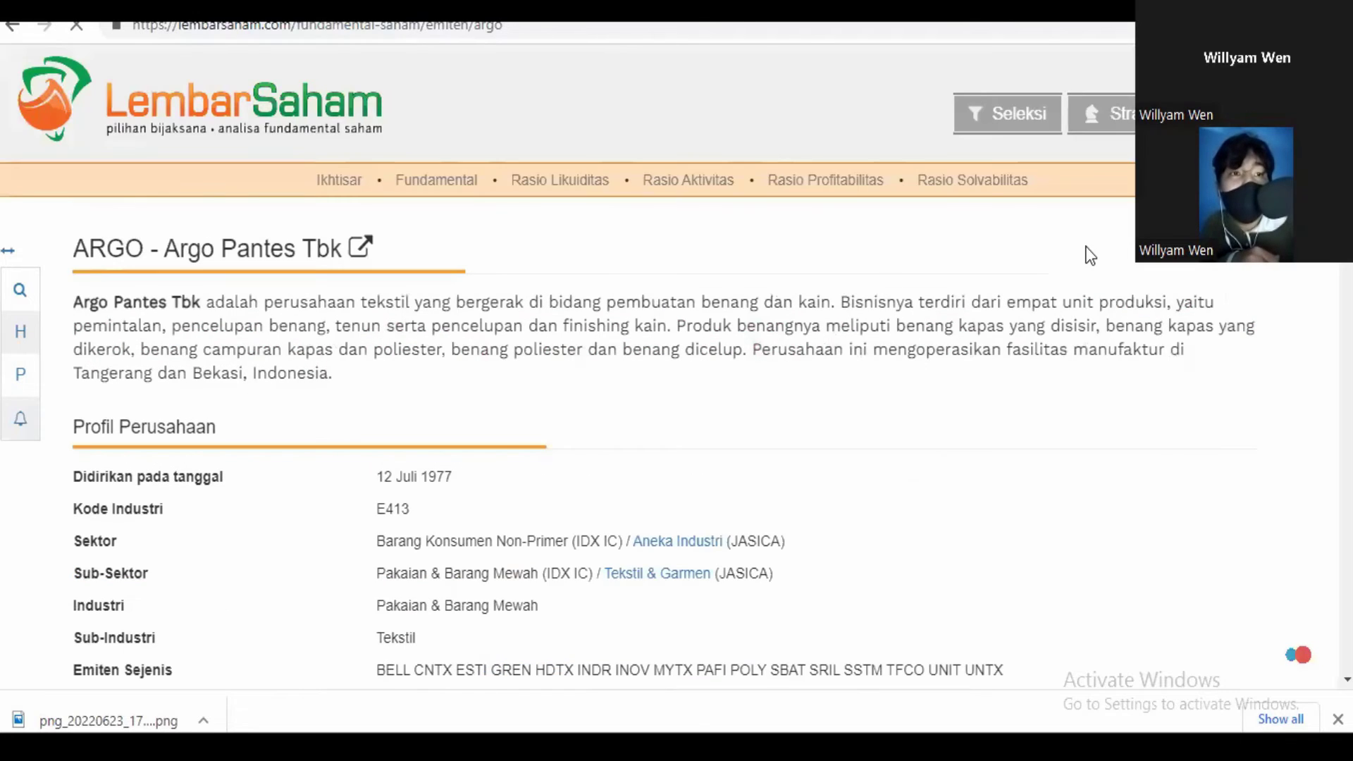
{"action": "scroll", "coordinate": [1295, 655], "scroll_direction": "down", "scroll_amount": 3}
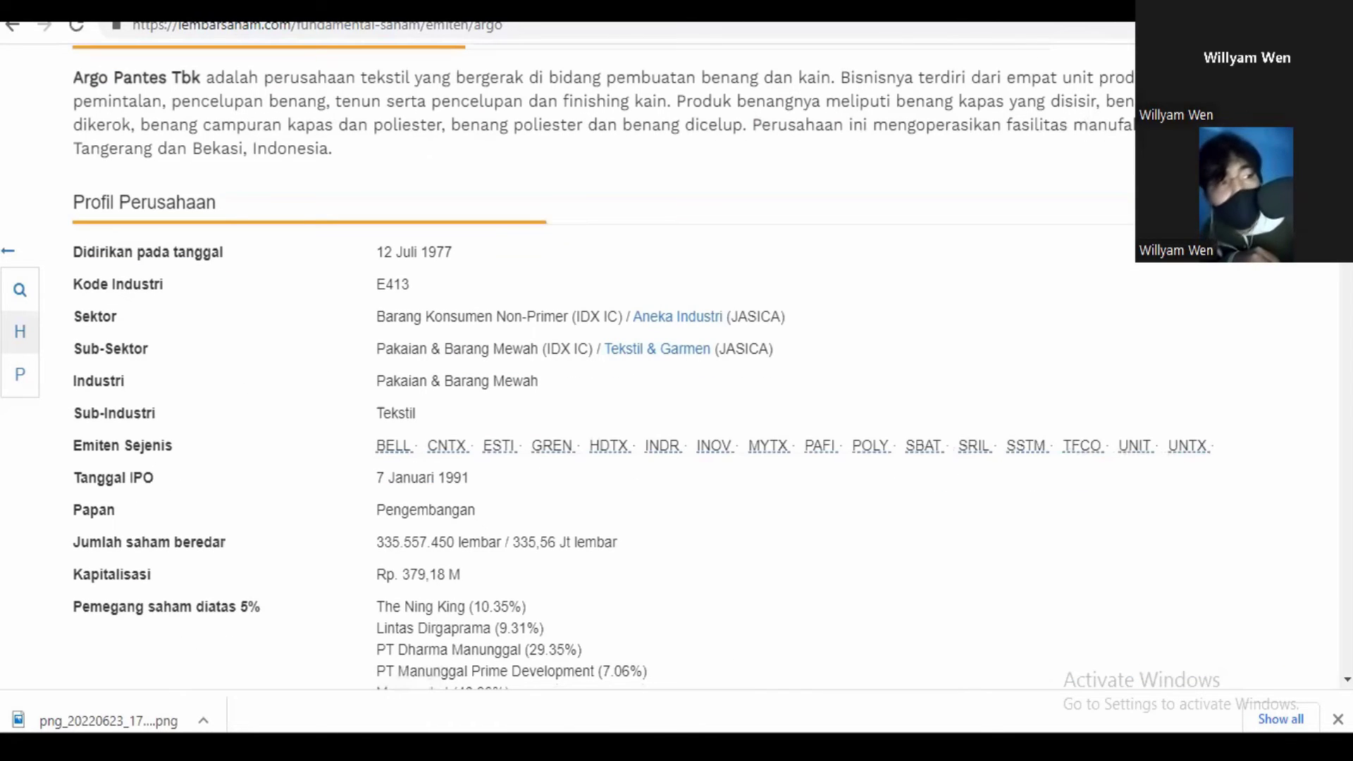
Return to the Excel stock table, check ARGO's EPS, and replace its recommended price with "-"
{"action": "key", "text": "alt+Tab"}
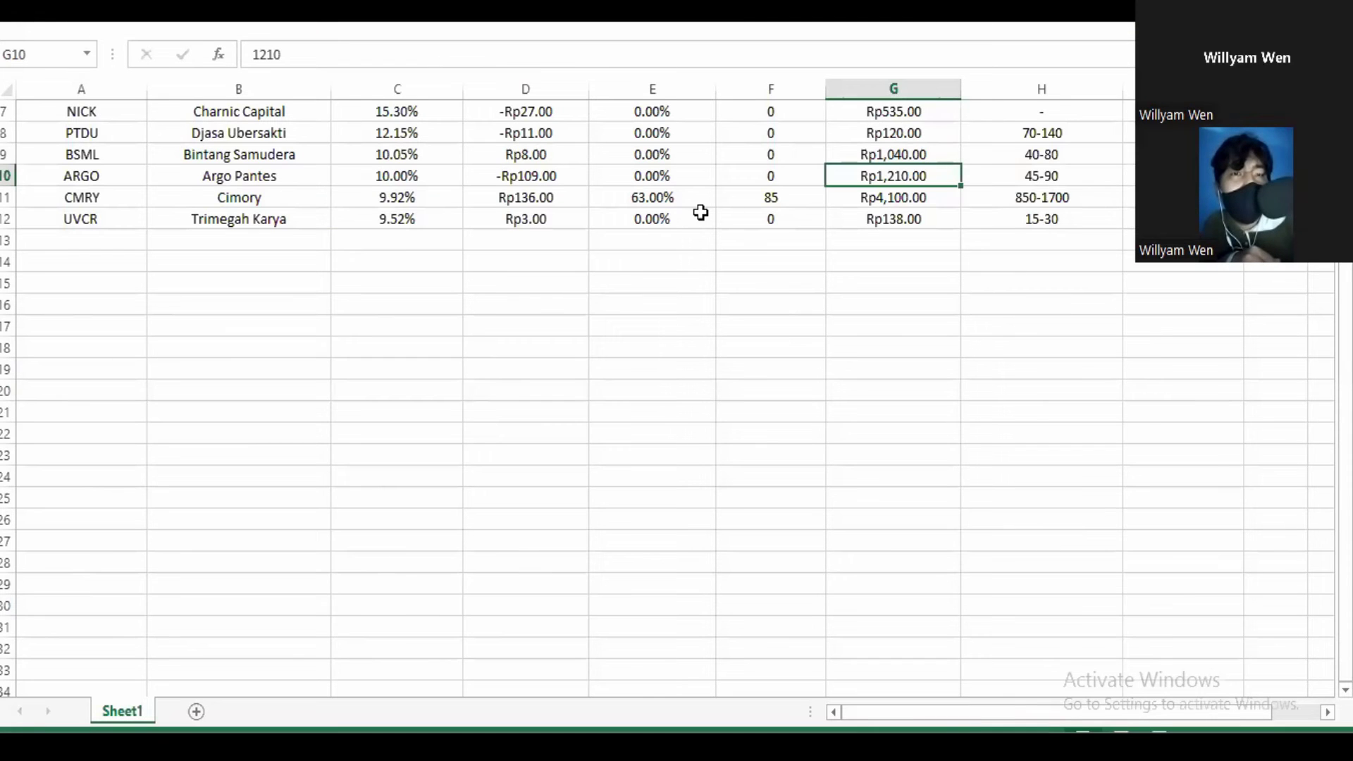
{"action": "left_click", "coordinate": [556, 178]}
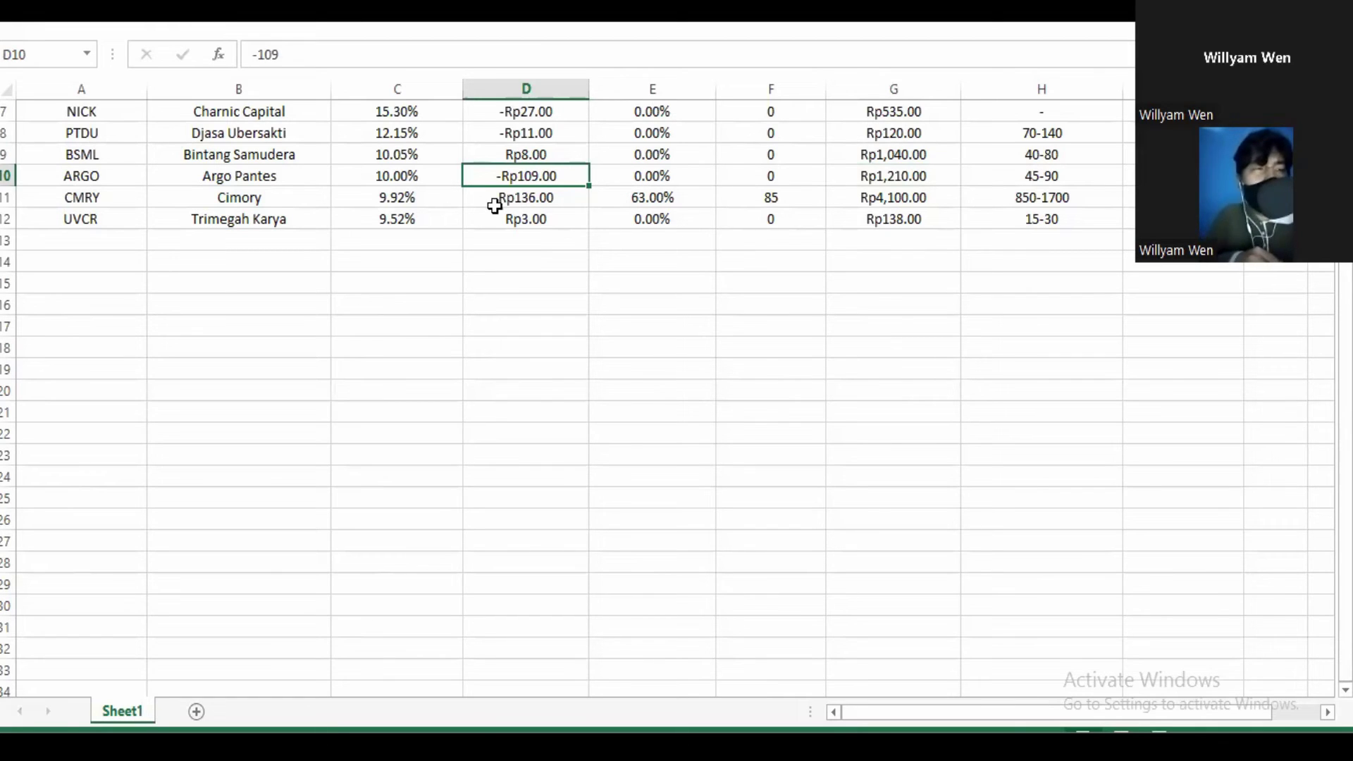
{"action": "left_click", "coordinate": [1071, 184]}
{"action": "type", "text": "-"}
{"action": "key", "text": "Return"}
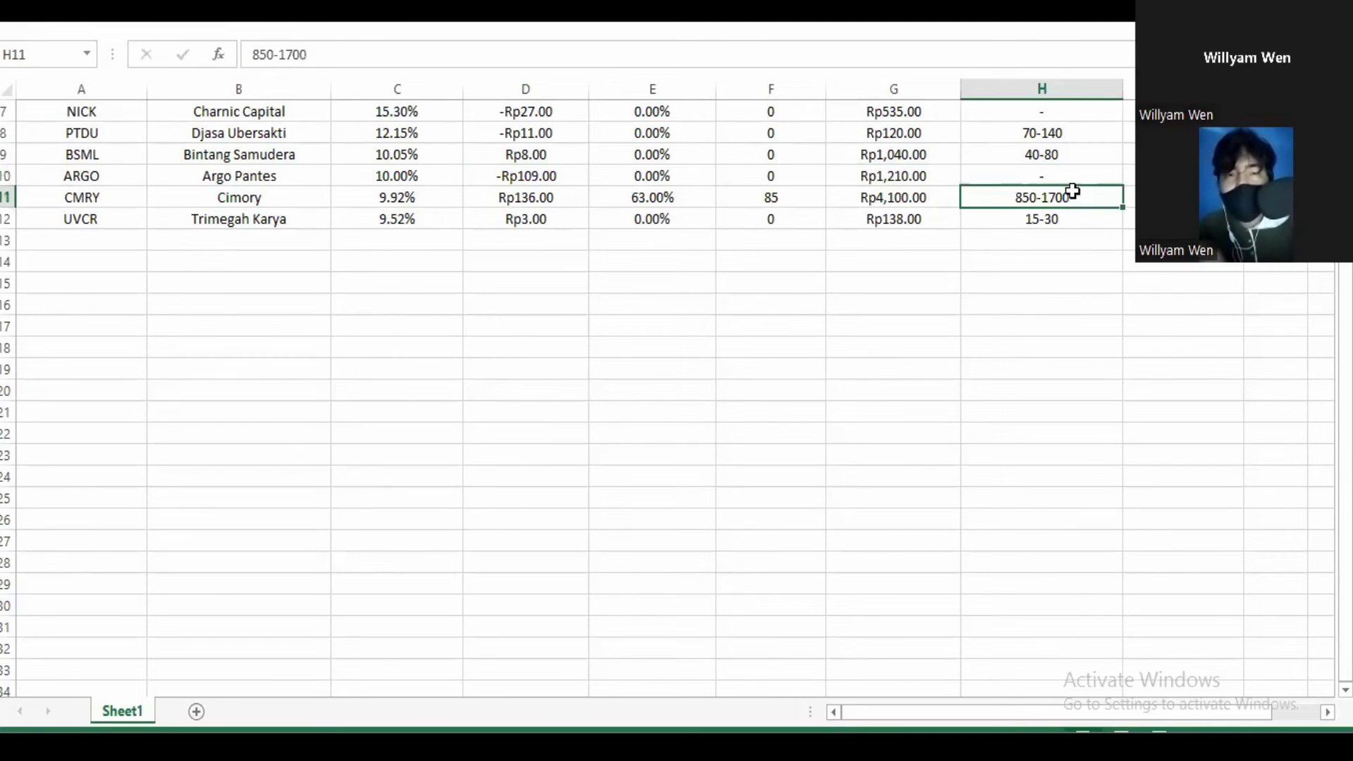
Recheck ARGO's EPS and percentage gain in the stock table
{"action": "left_click", "coordinate": [541, 178]}
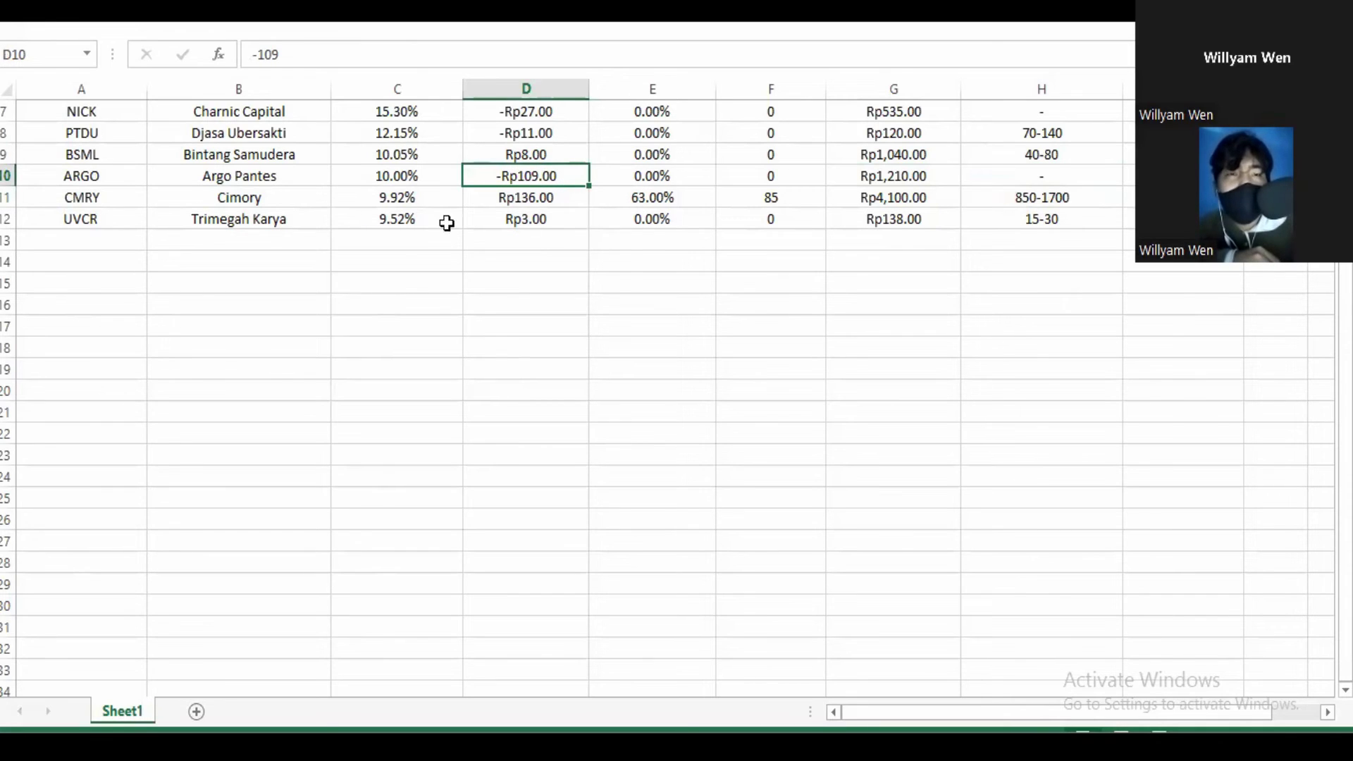
{"action": "left_click", "coordinate": [393, 185]}
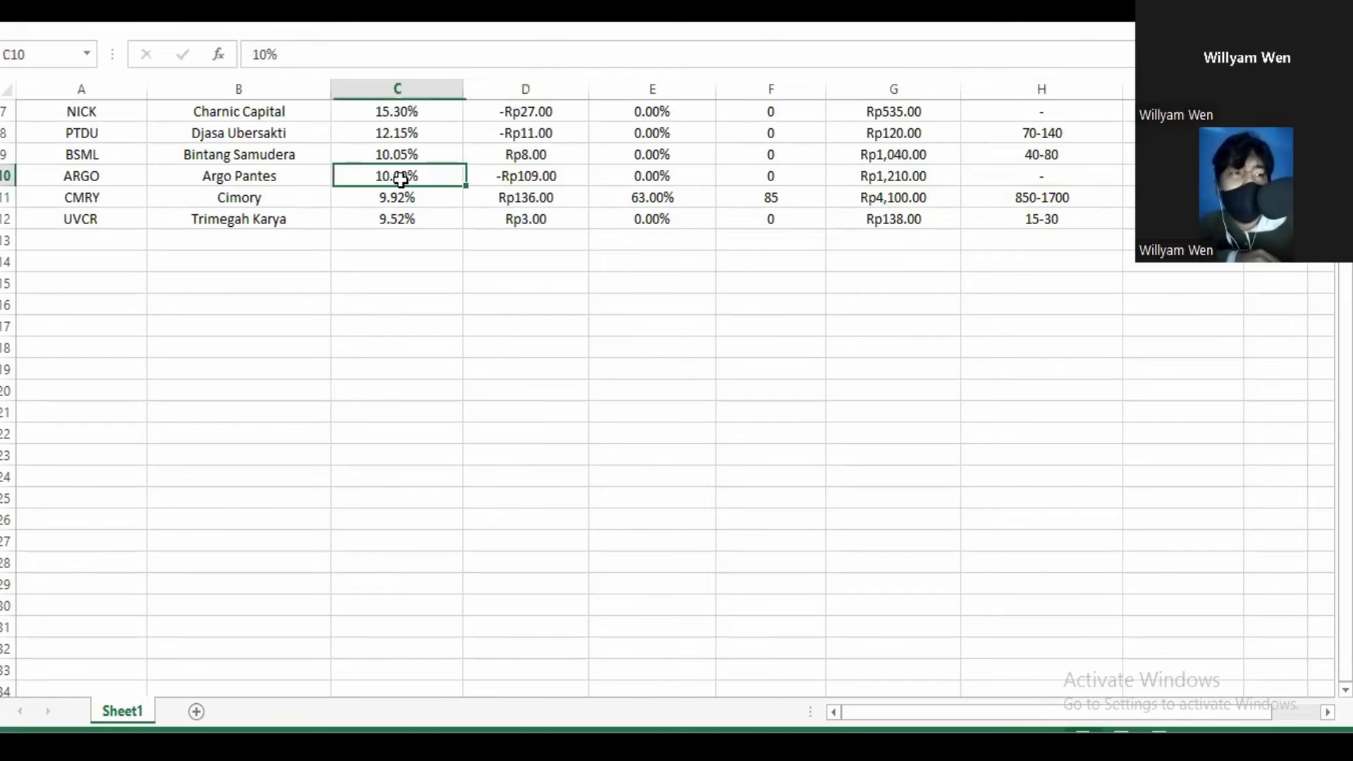
{"action": "left_click_drag", "start_coordinate": [95, 177], "coordinate": [555, 214]}
{"action": "left_click", "coordinate": [555, 217]}
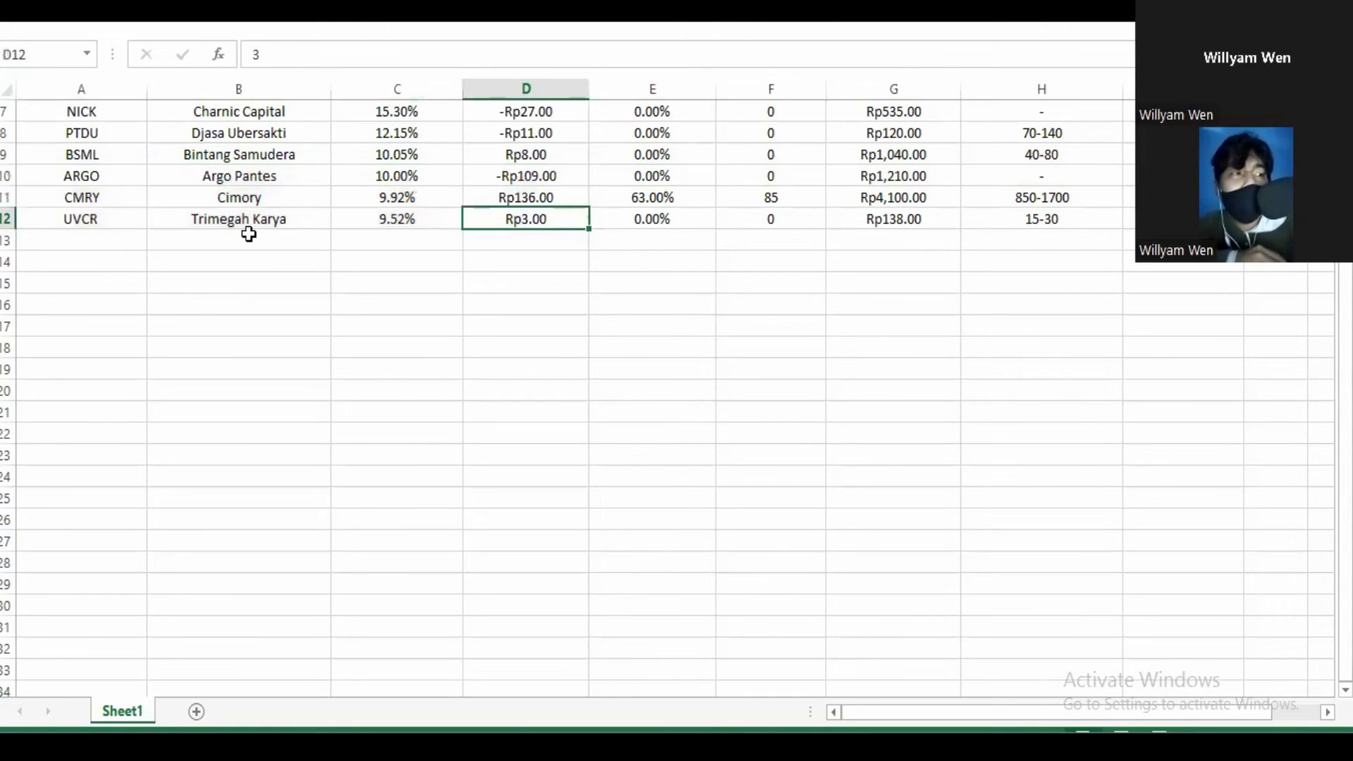
Select the CMRY row from stock code to recommended price to review it, and clear the selection
{"action": "left_click", "coordinate": [261, 202]}
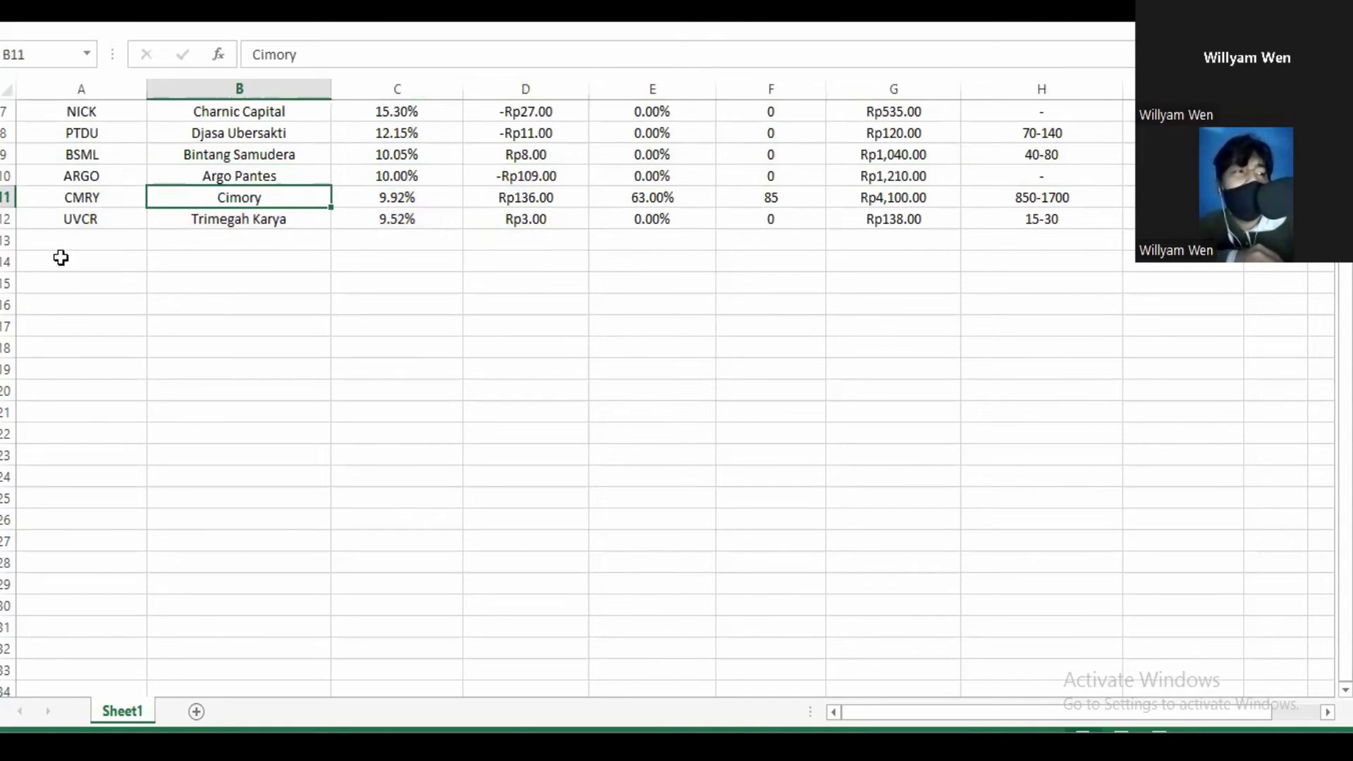
{"action": "left_click", "coordinate": [76, 199]}
{"action": "left_click_drag", "start_coordinate": [229, 199], "coordinate": [1043, 189]}
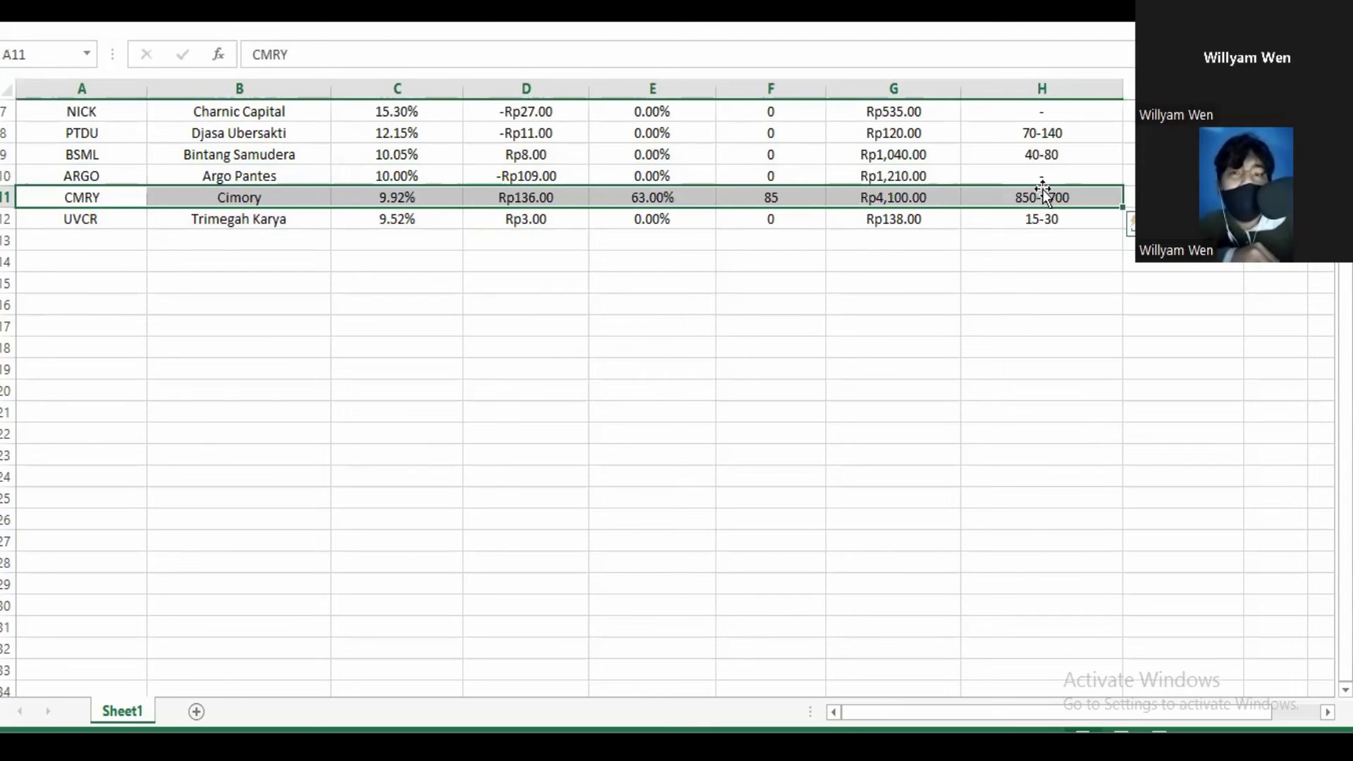
{"action": "left_click", "coordinate": [387, 253]}
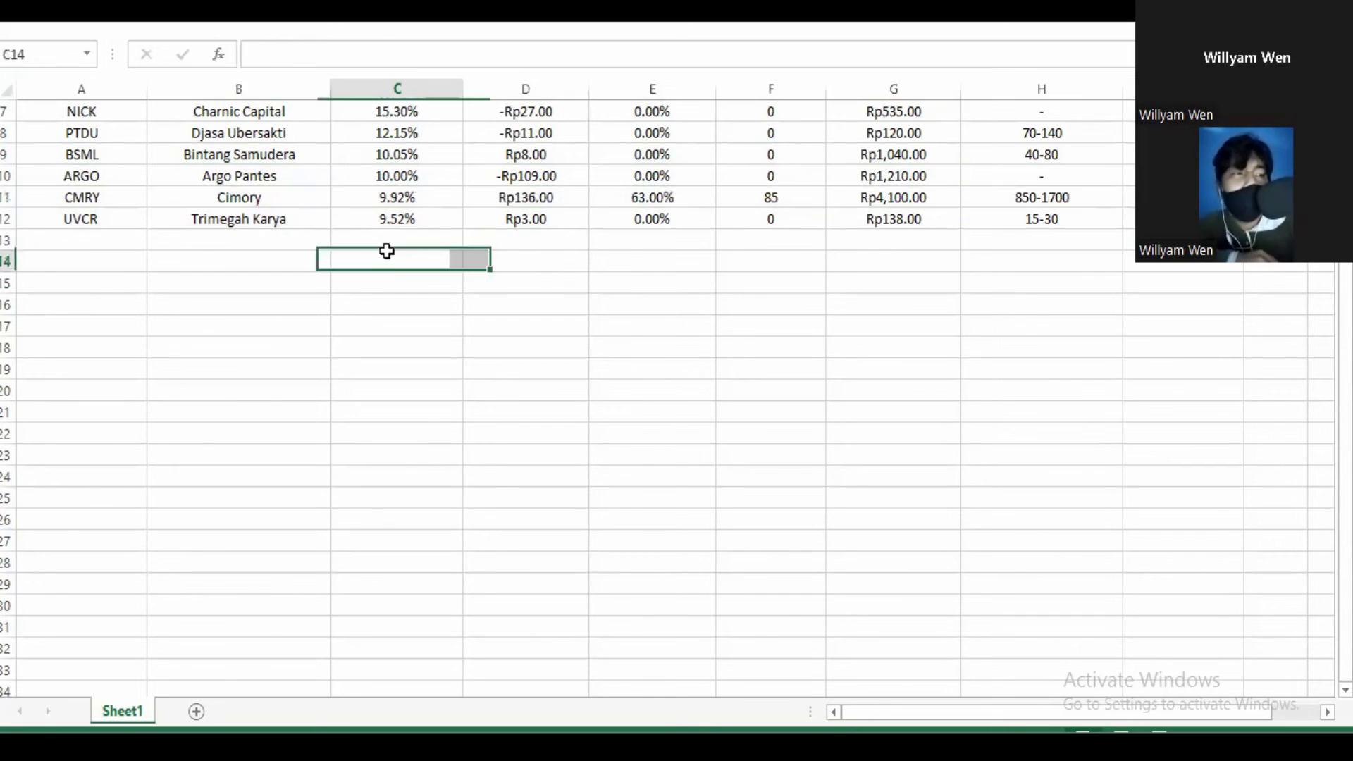
Examine CMRY's stock code, company name and percentage gain
{"action": "left_click", "coordinate": [119, 199]}
{"action": "left_click", "coordinate": [201, 203]}
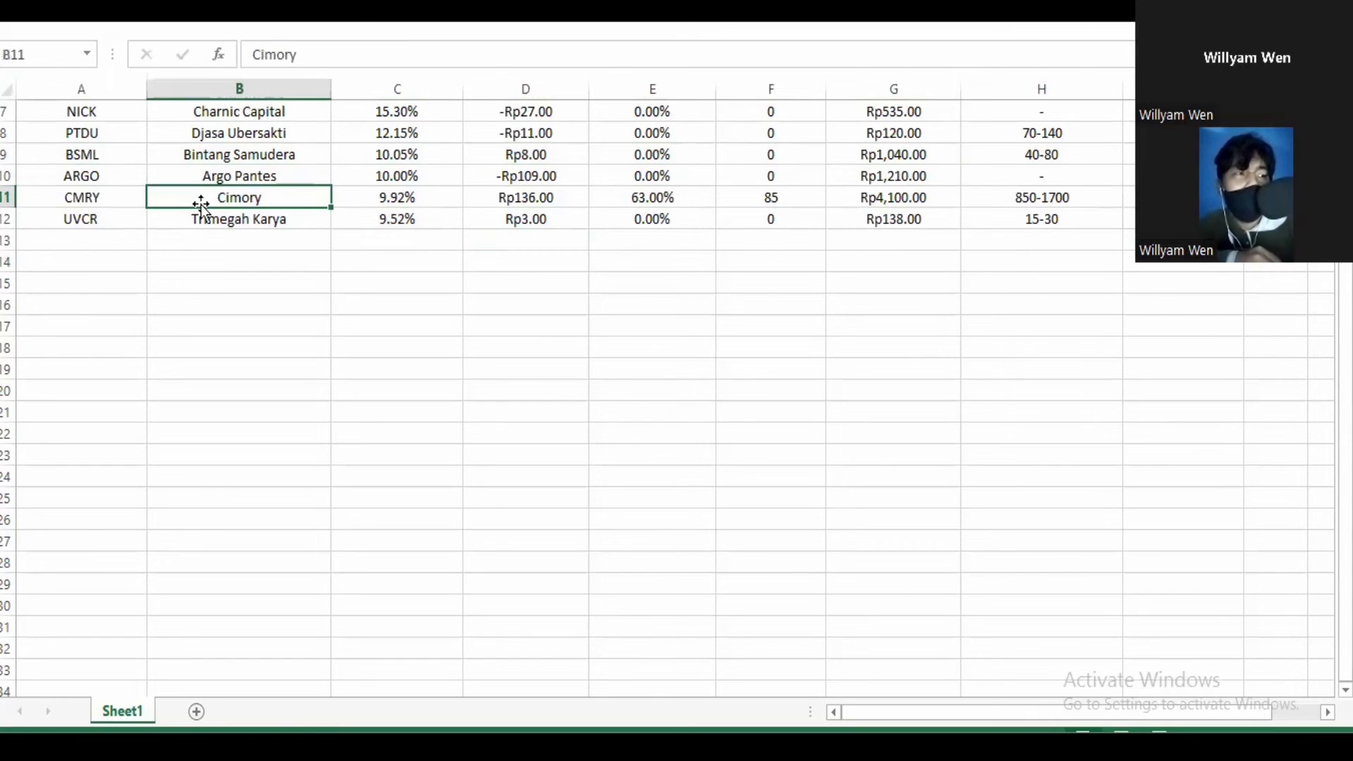
{"action": "left_click", "coordinate": [113, 201]}
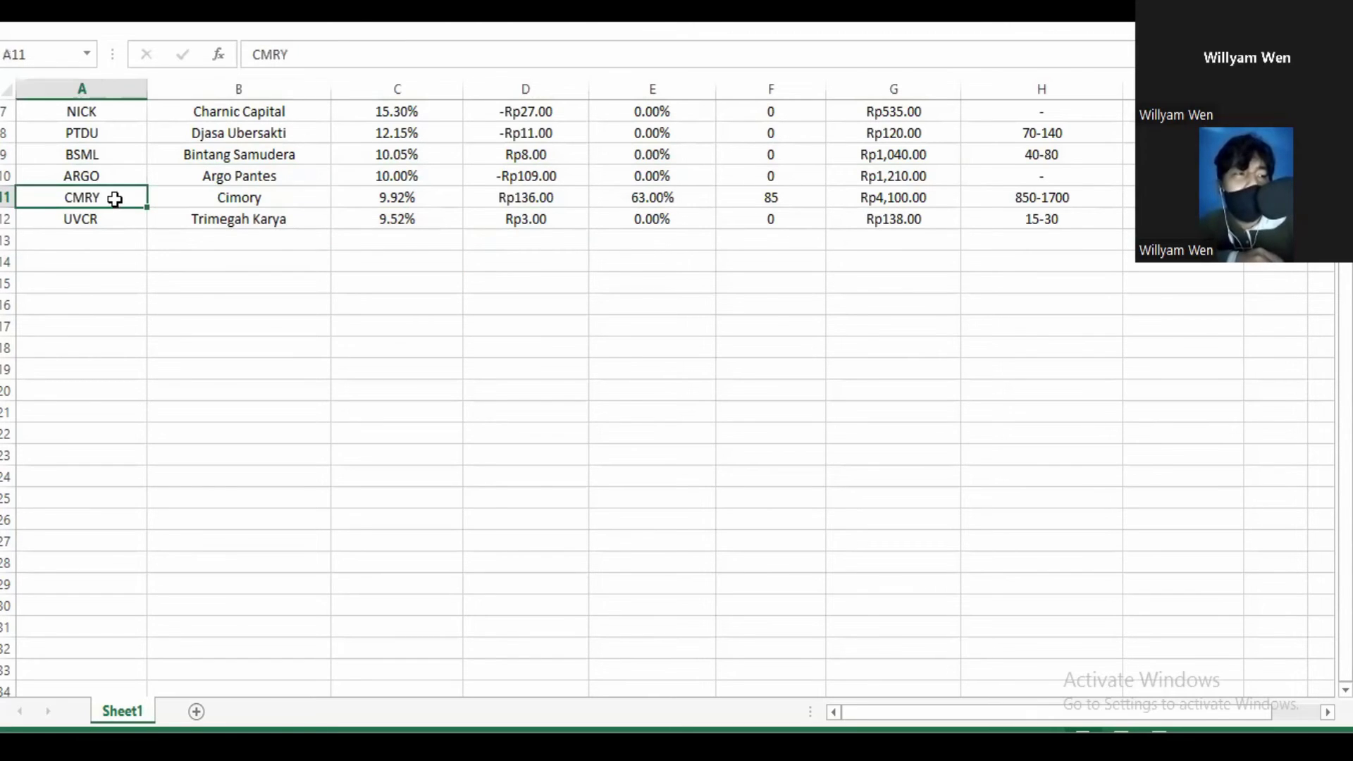
{"action": "left_click", "coordinate": [413, 202]}
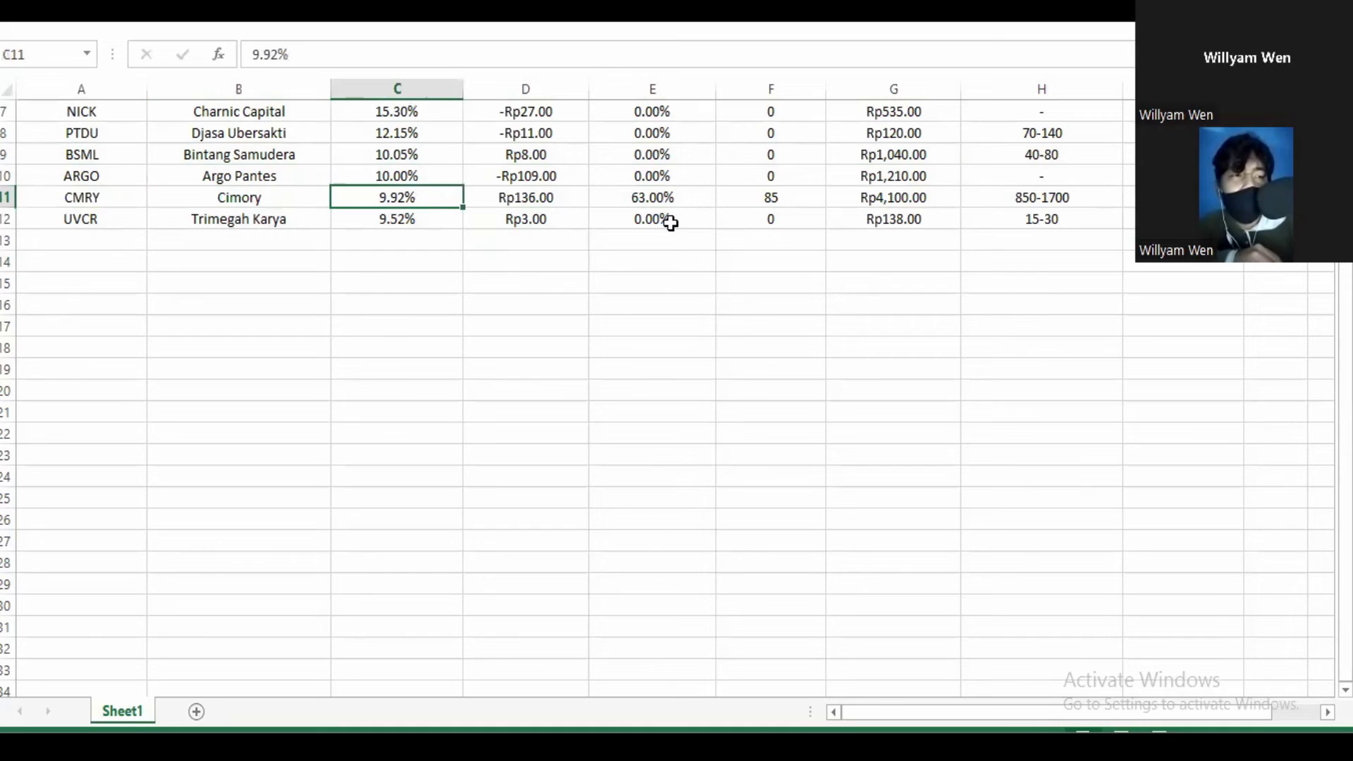
Compare CMRY's last price with its DPS
{"action": "left_click", "coordinate": [913, 201]}
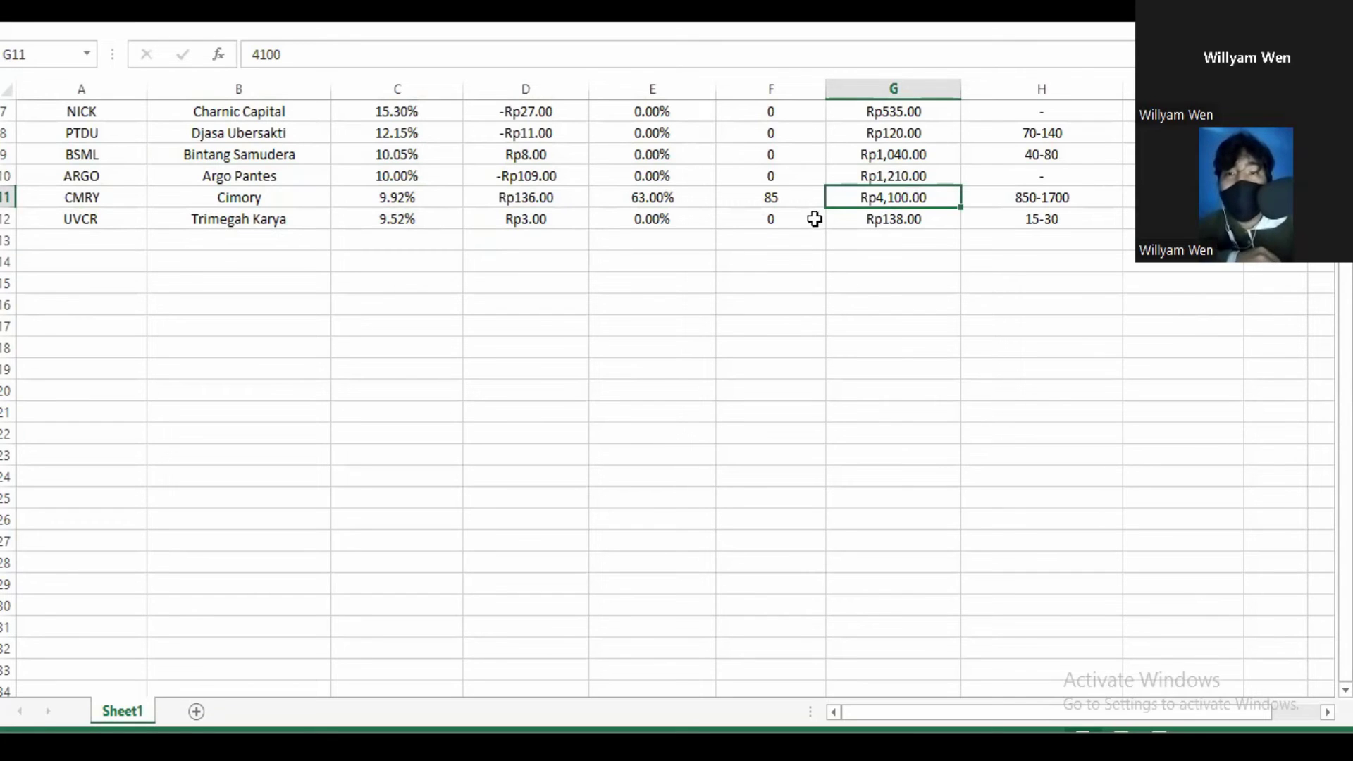
{"action": "left_click", "coordinate": [764, 201]}
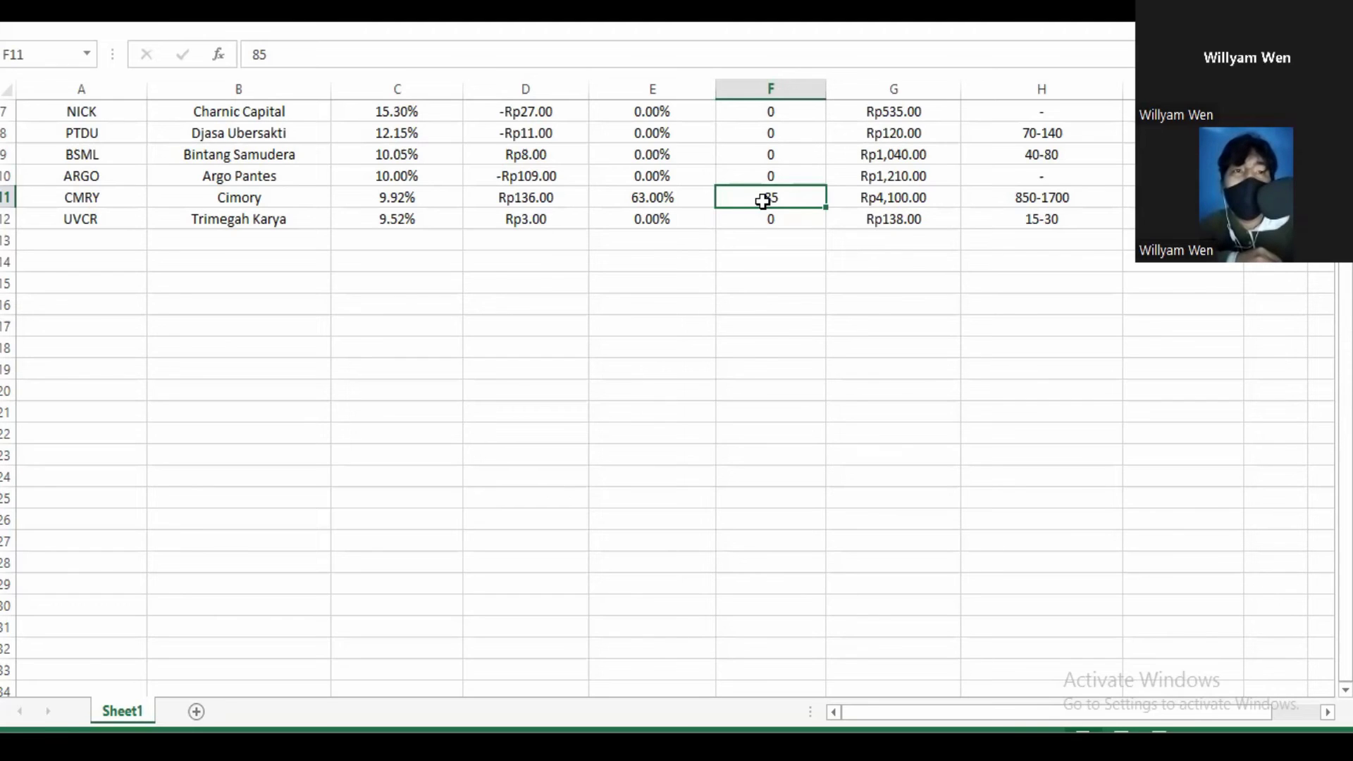
{"action": "left_click", "coordinate": [870, 215]}
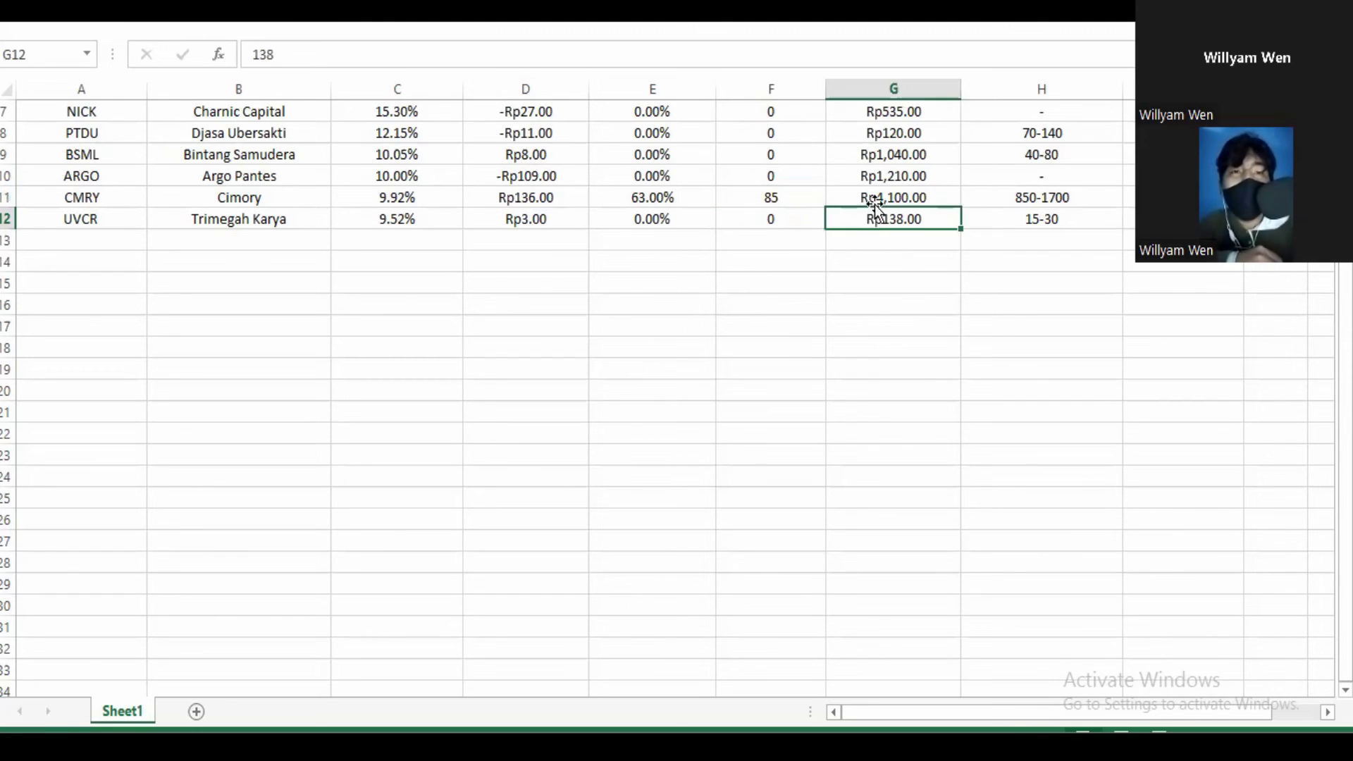
{"action": "left_click", "coordinate": [883, 198]}
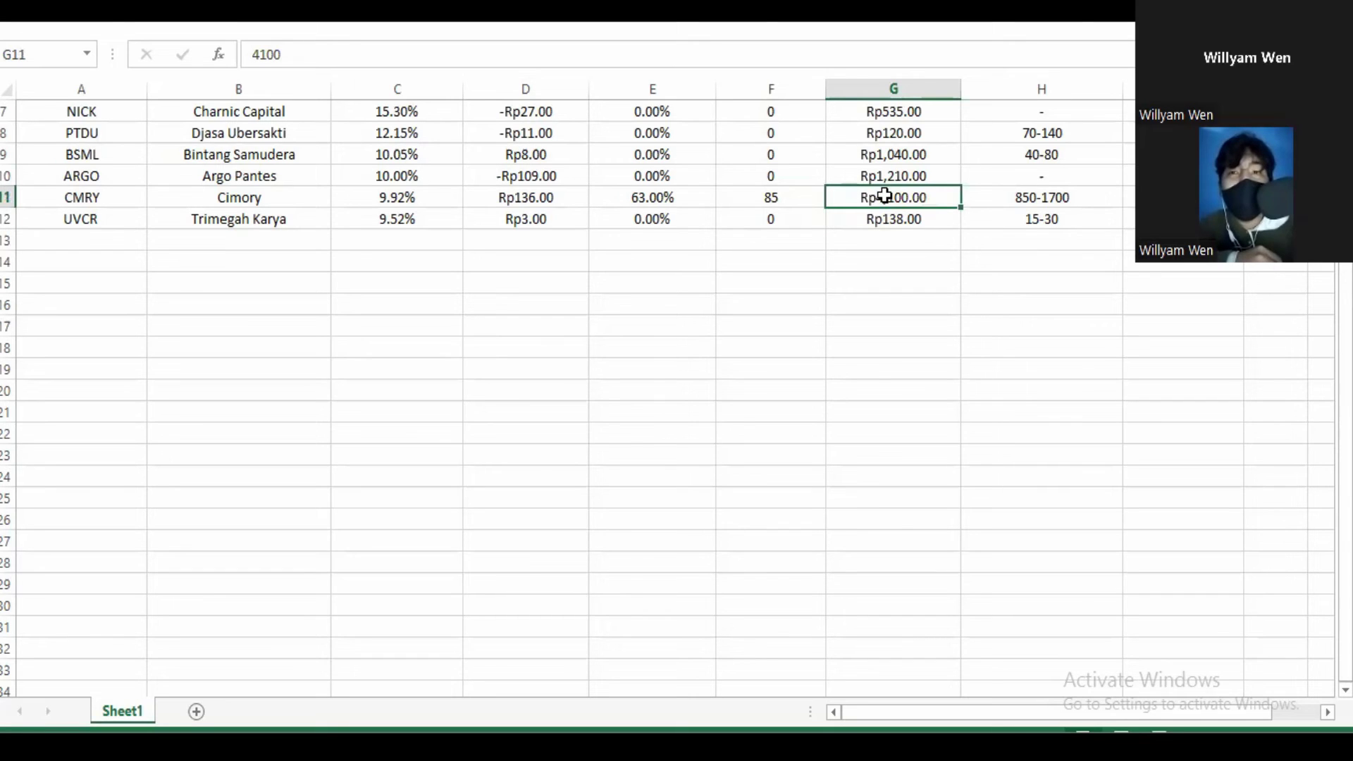
{"action": "left_click", "coordinate": [776, 191]}
Check CMRY's EPS through DPS, and compare its recommended price with its last price
{"action": "left_click", "coordinate": [551, 185]}
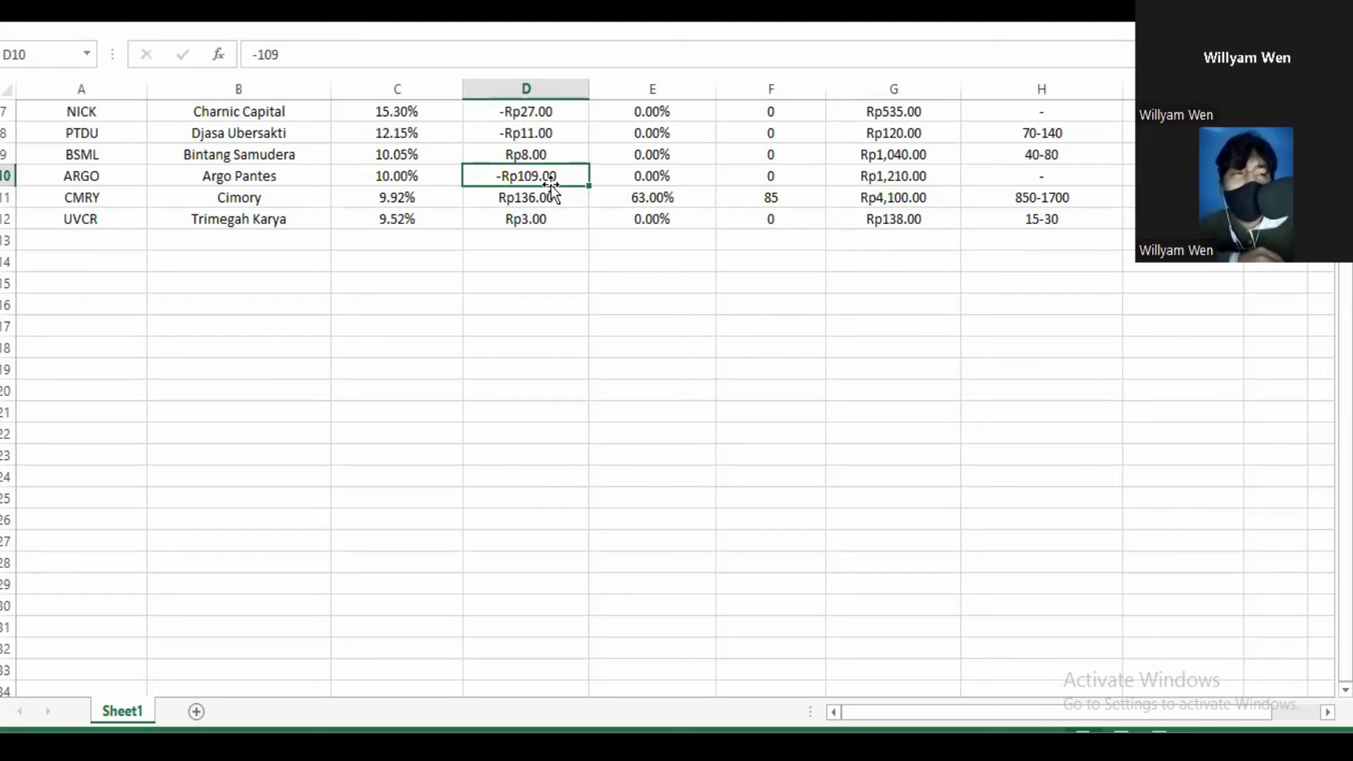
{"action": "left_click", "coordinate": [555, 198]}
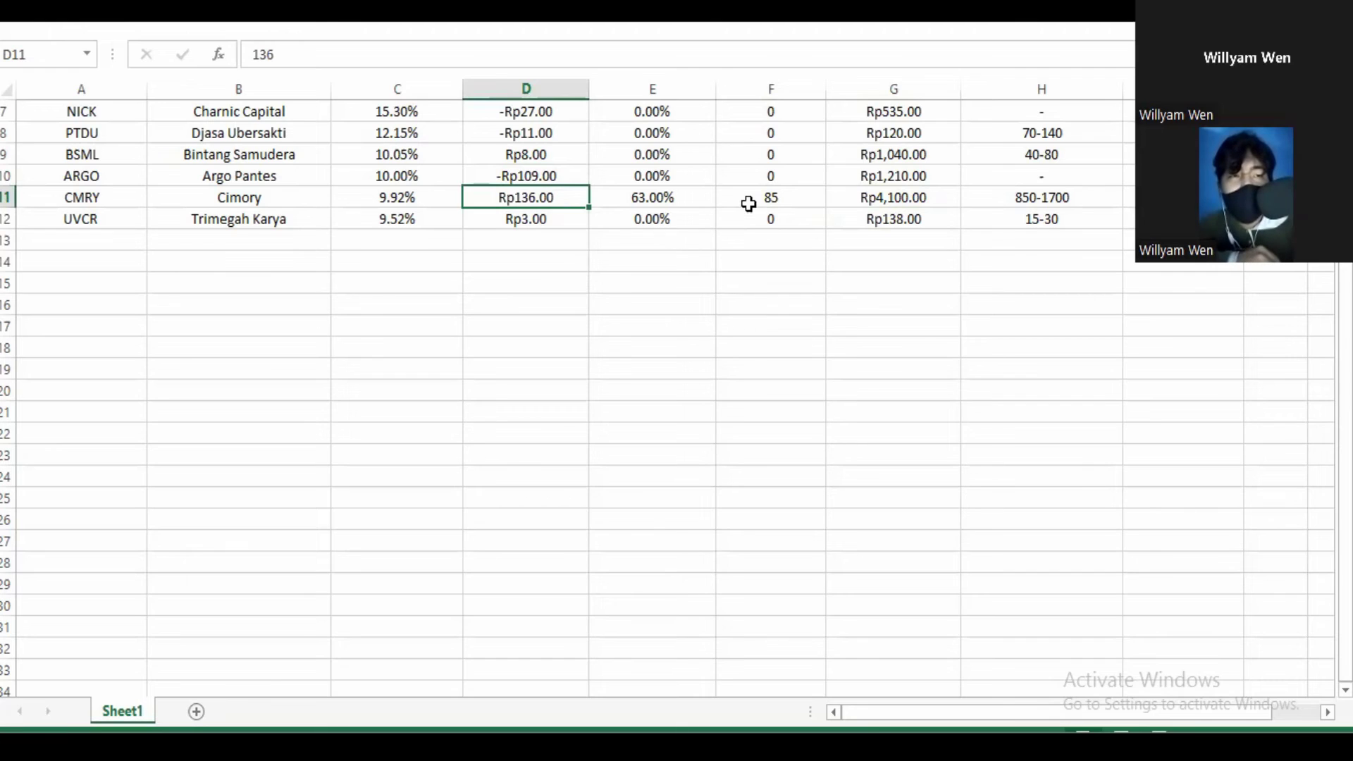
{"action": "left_click", "coordinate": [637, 199]}
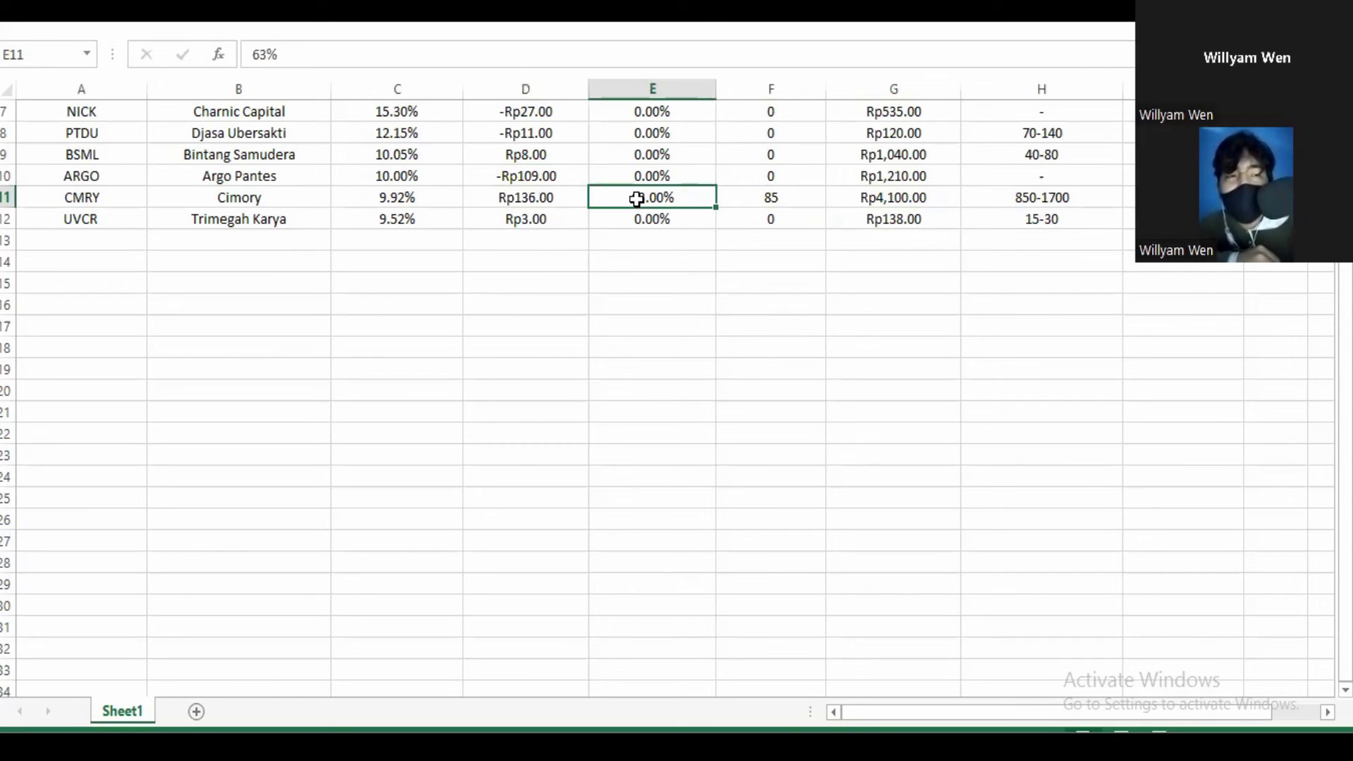
{"action": "left_click", "coordinate": [748, 199]}
{"action": "left_click", "coordinate": [676, 200]}
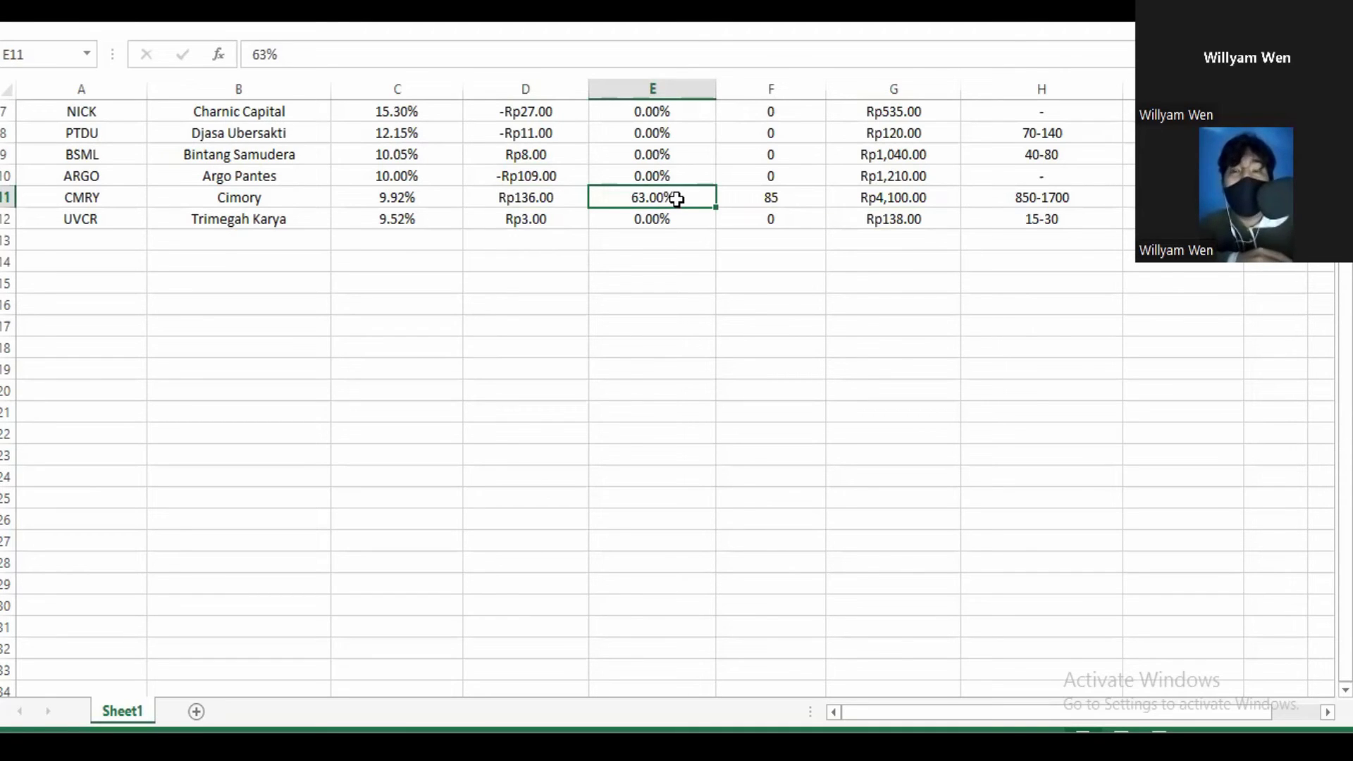
{"action": "left_click", "coordinate": [526, 197]}
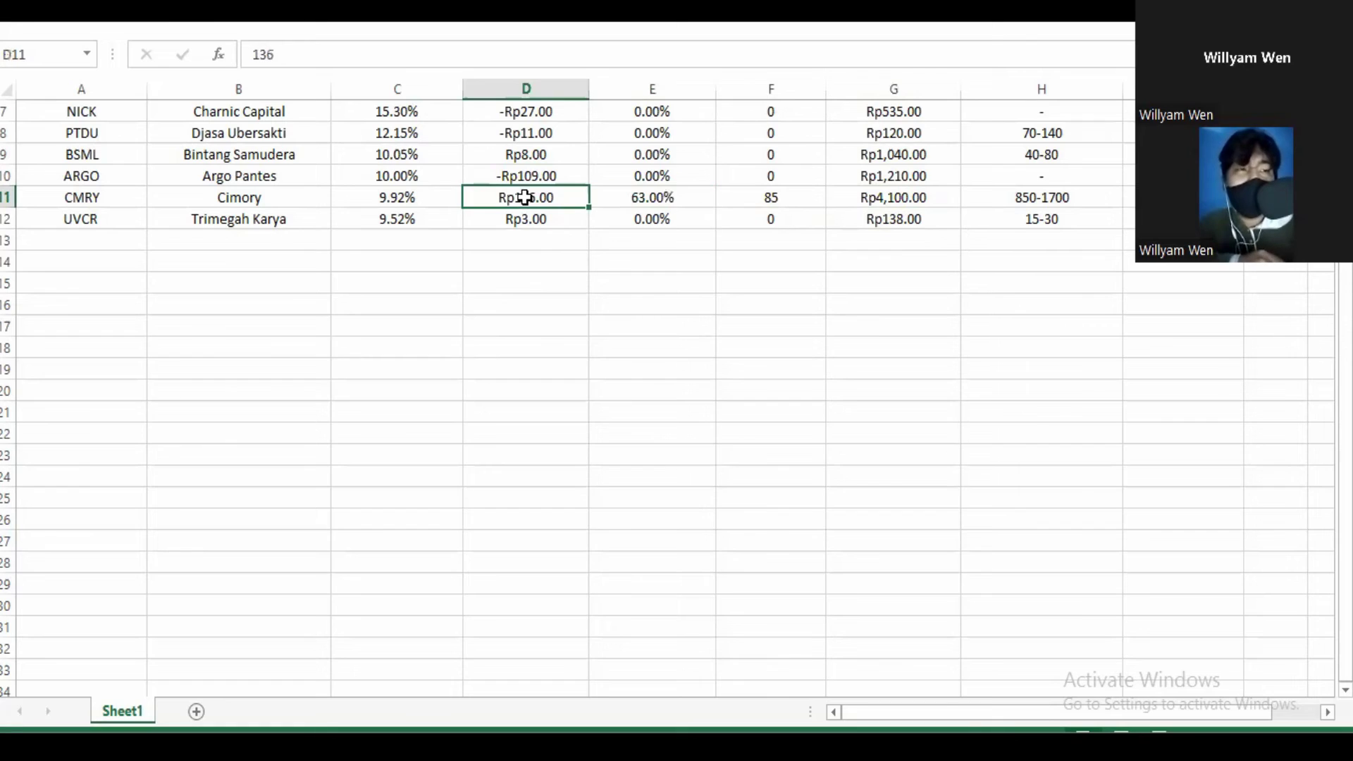
{"action": "left_click", "coordinate": [783, 198]}
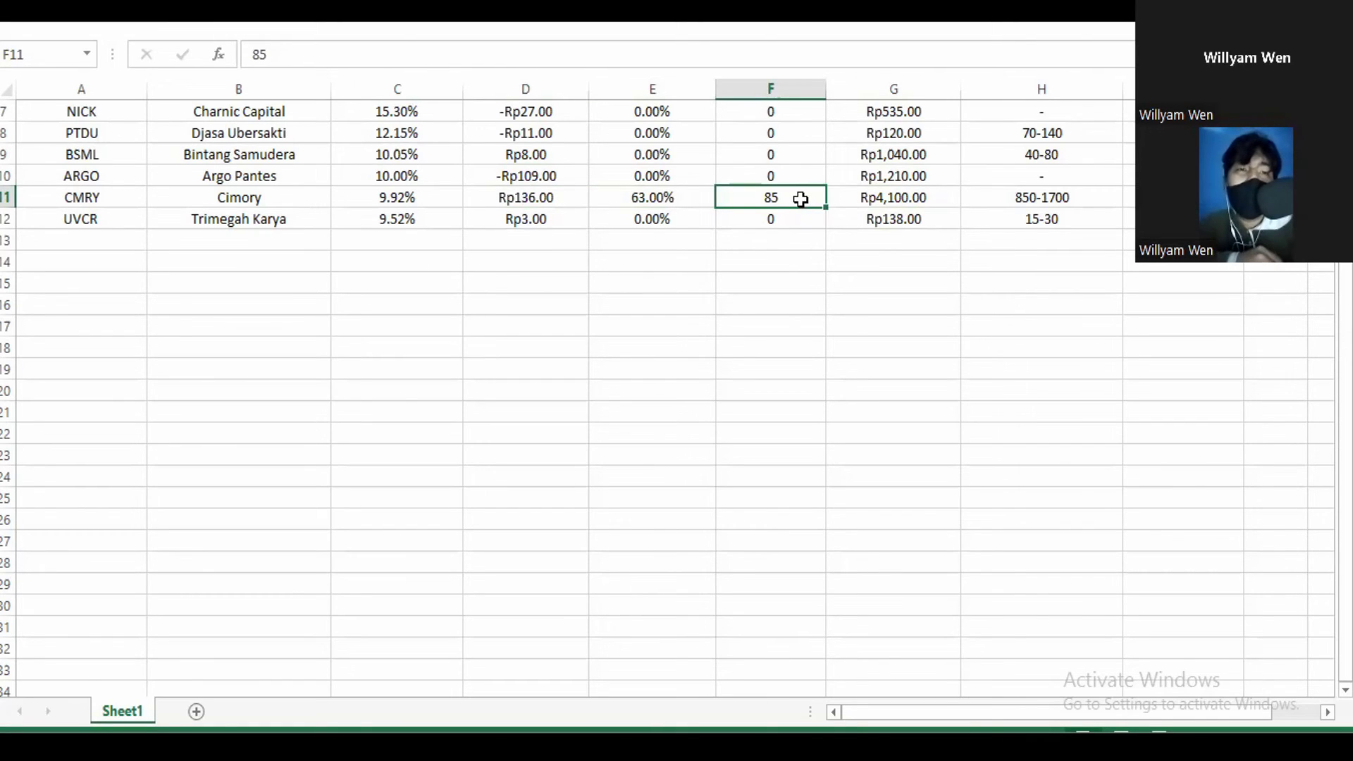
{"action": "left_click", "coordinate": [1025, 194]}
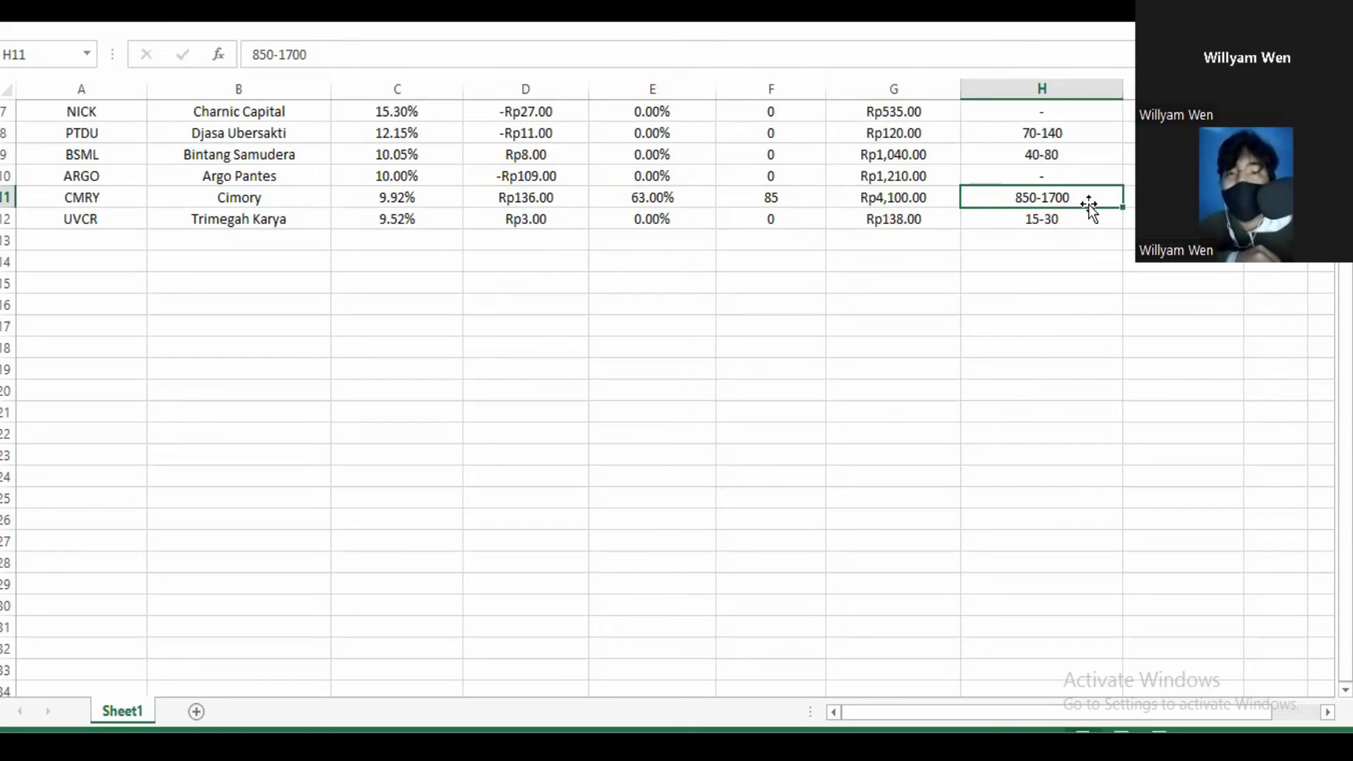
{"action": "left_click", "coordinate": [907, 199]}
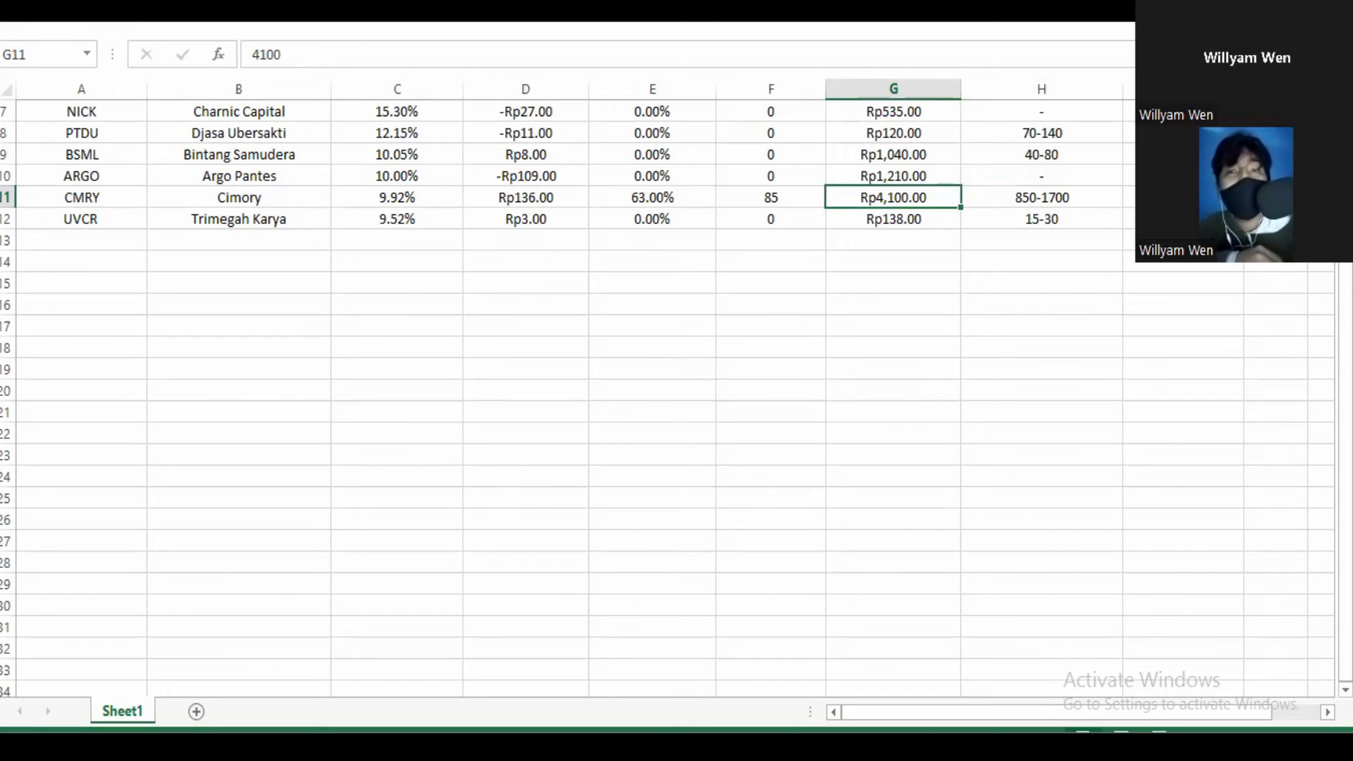
Switch to the browser, search Google for "saham cmry" and view the stock's price chart over the maximum period
{"action": "key", "text": "alt+Tab"}
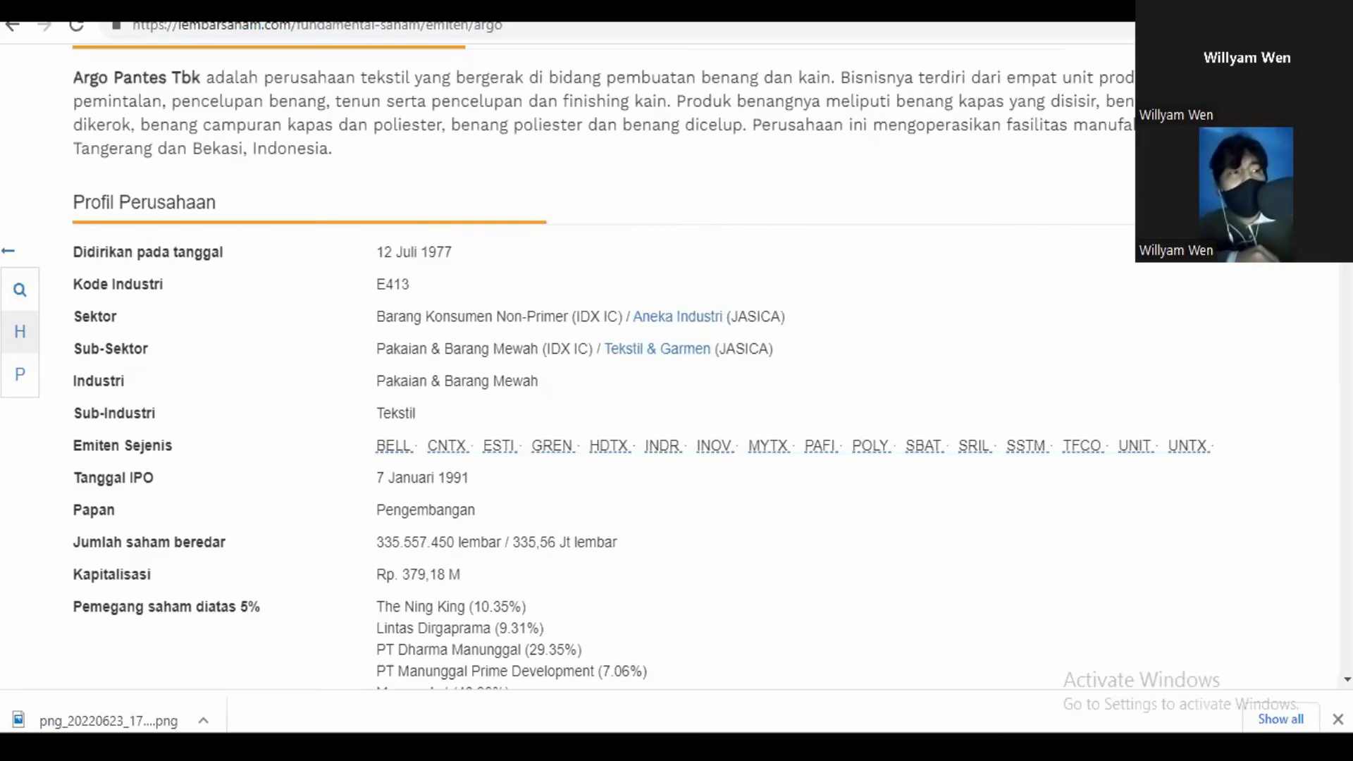
{"action": "key", "text": "alt+Left"}
{"action": "left_click", "coordinate": [290, 82]}
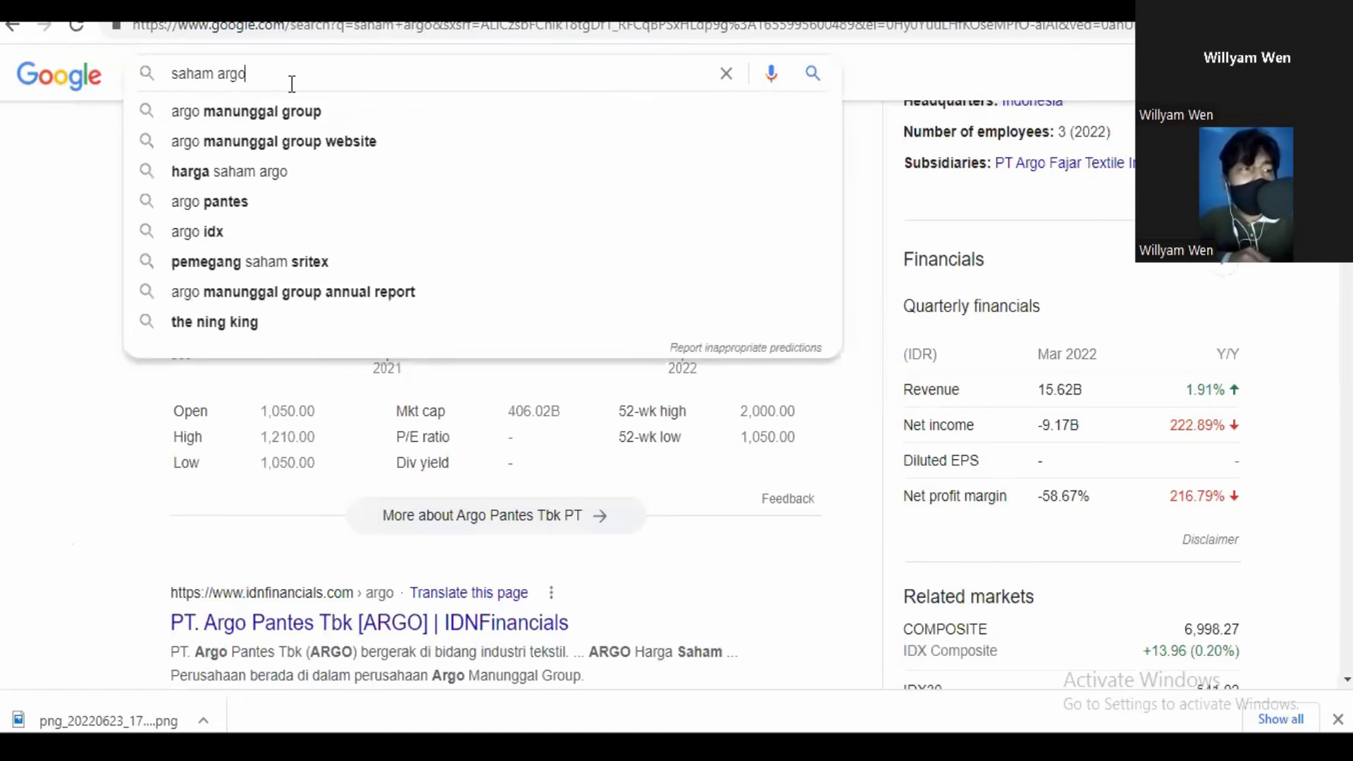
{"action": "key", "text": "BackSpace"}
{"action": "key", "text": "BackSpace"}
{"action": "key", "text": "BackSpace"}
{"action": "key", "text": "BackSpace"}
{"action": "type", "text": "cmry"}
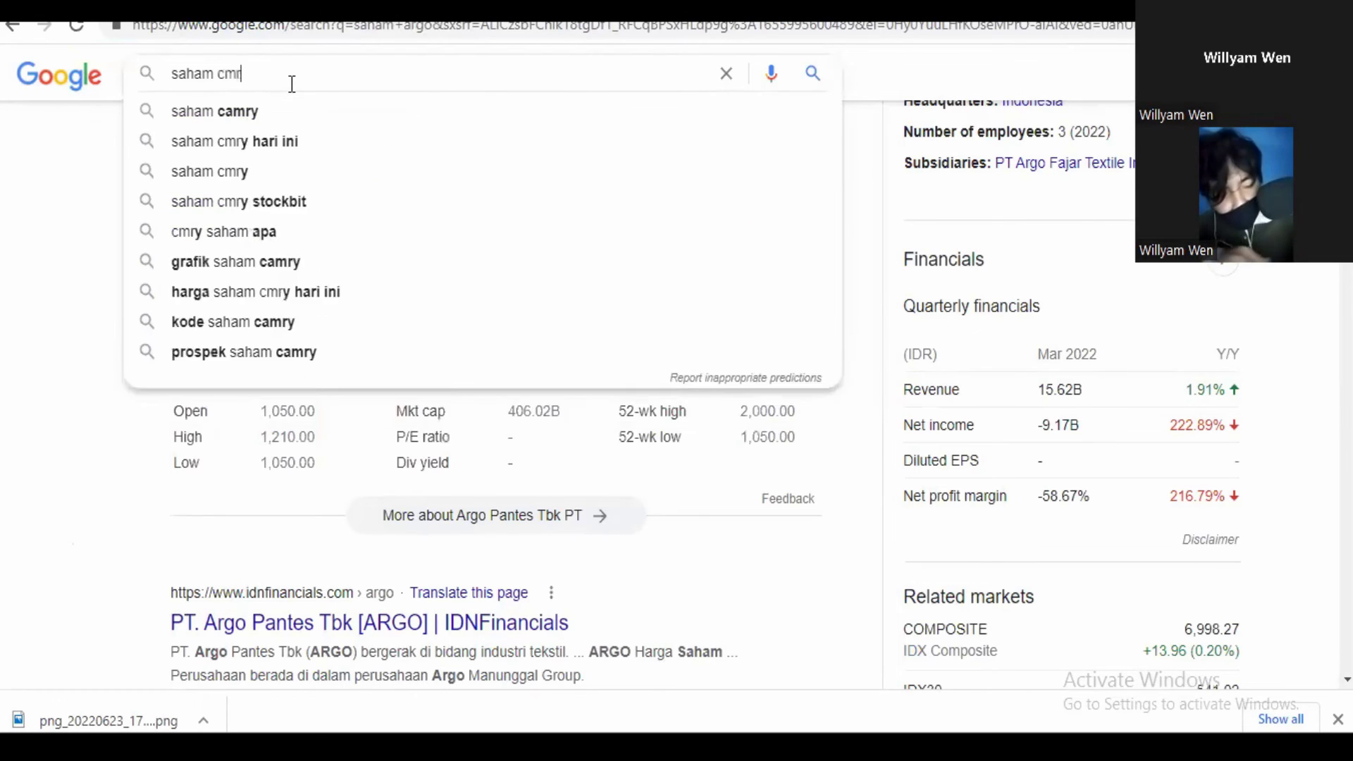
{"action": "key", "text": "Return"}
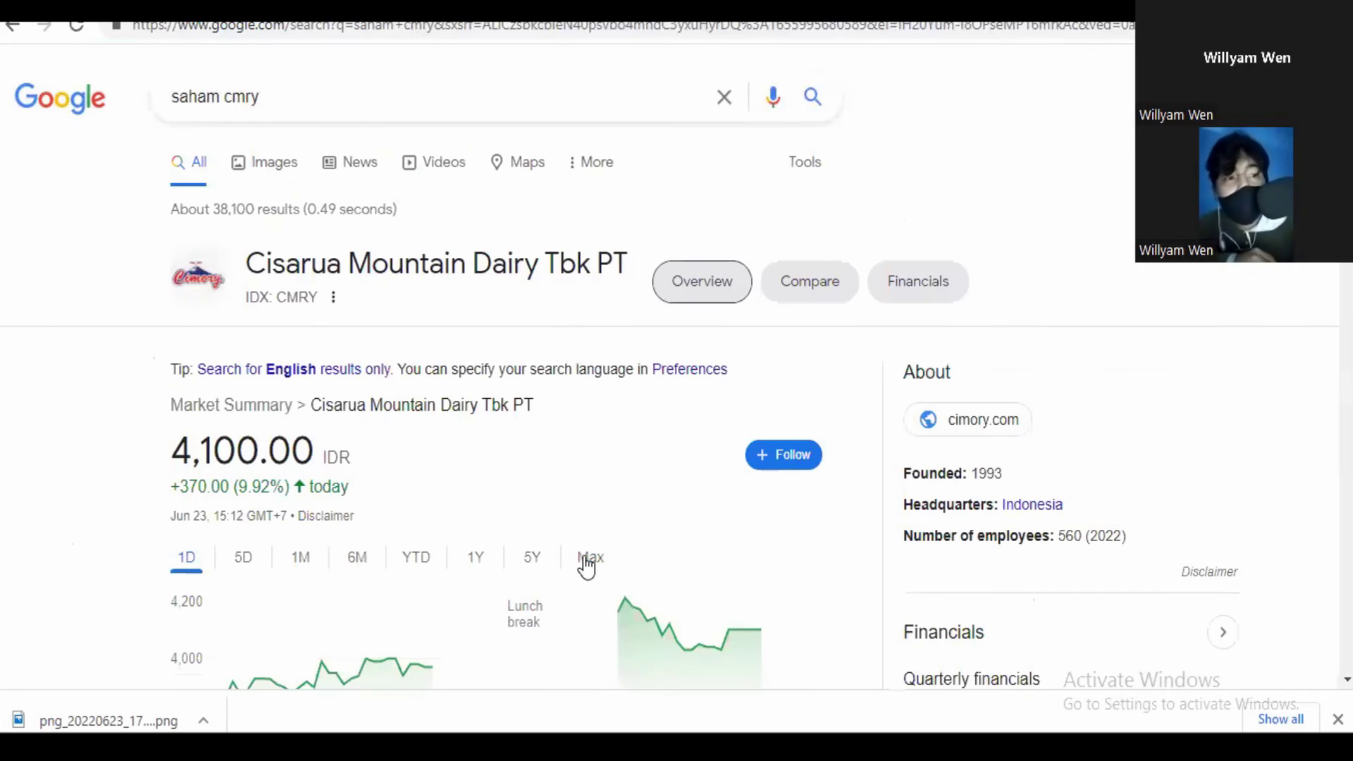
{"action": "left_click", "coordinate": [590, 561]}
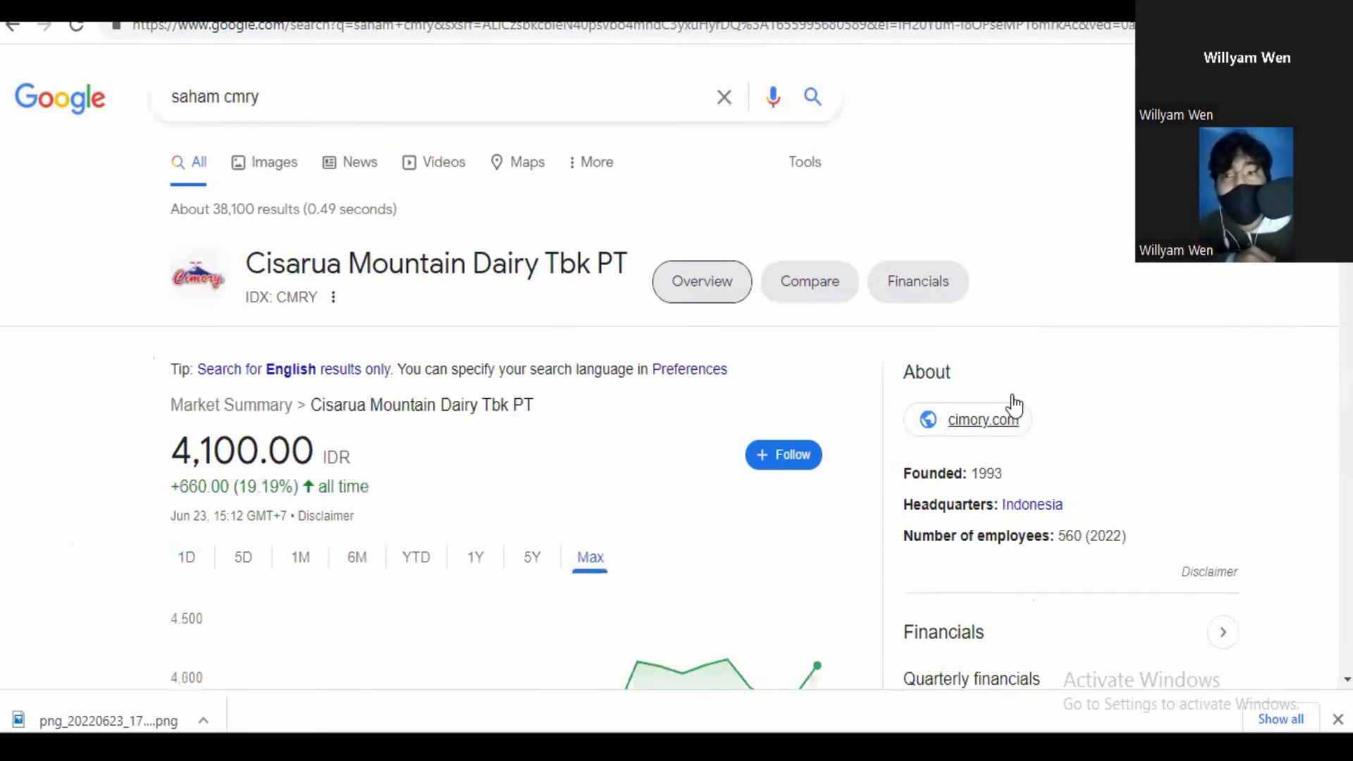
{"action": "scroll", "coordinate": [493, 394], "scroll_direction": "down", "scroll_amount": 5}
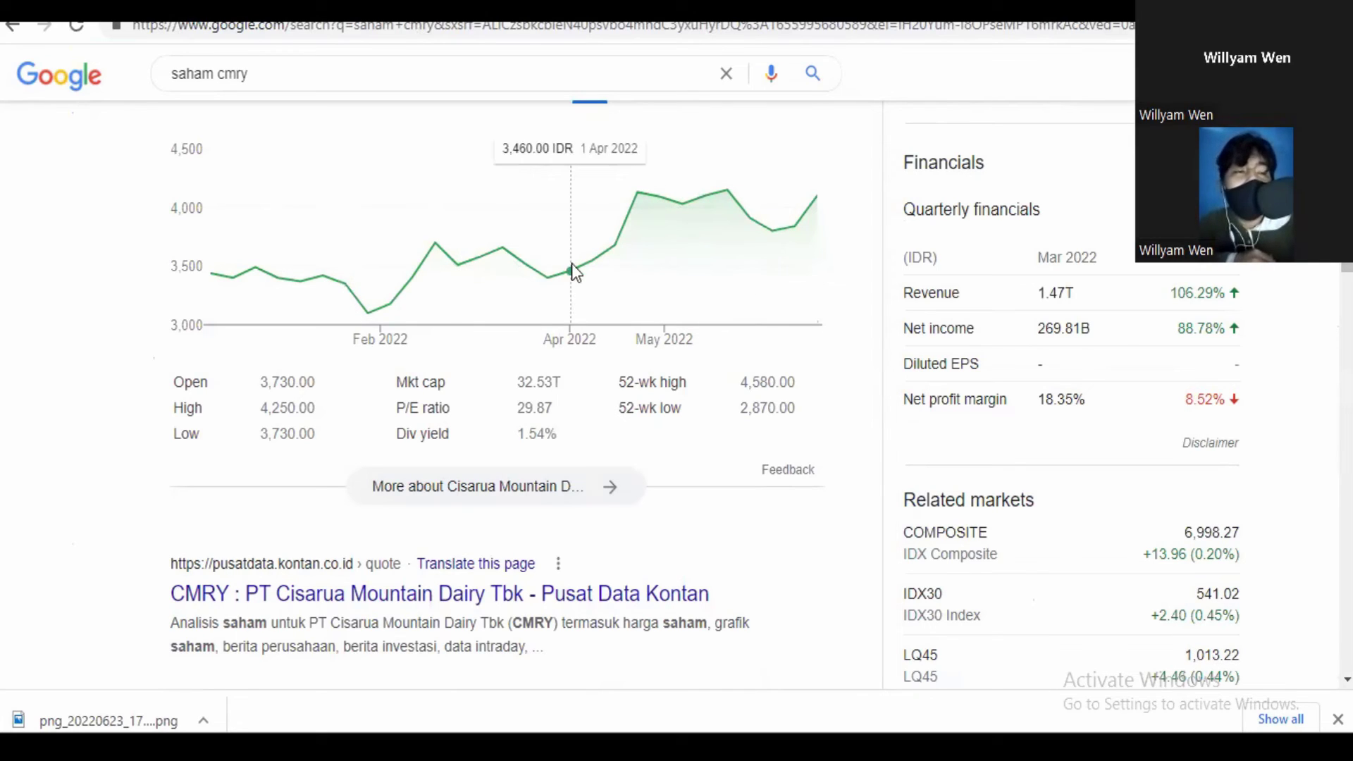
Return to the Excel table and check CMRY's recommended price, EPS and last price
{"action": "key", "text": "alt+Tab"}
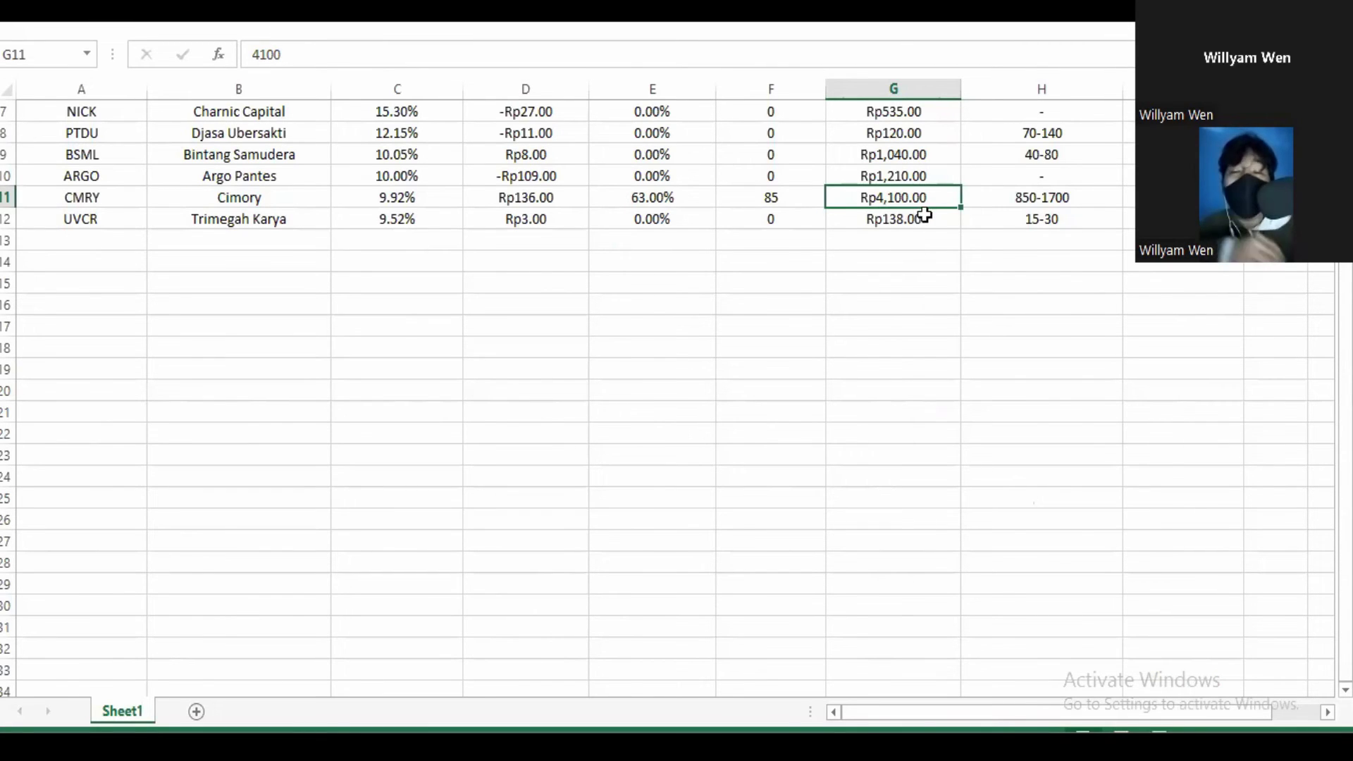
{"action": "left_click", "coordinate": [1058, 198]}
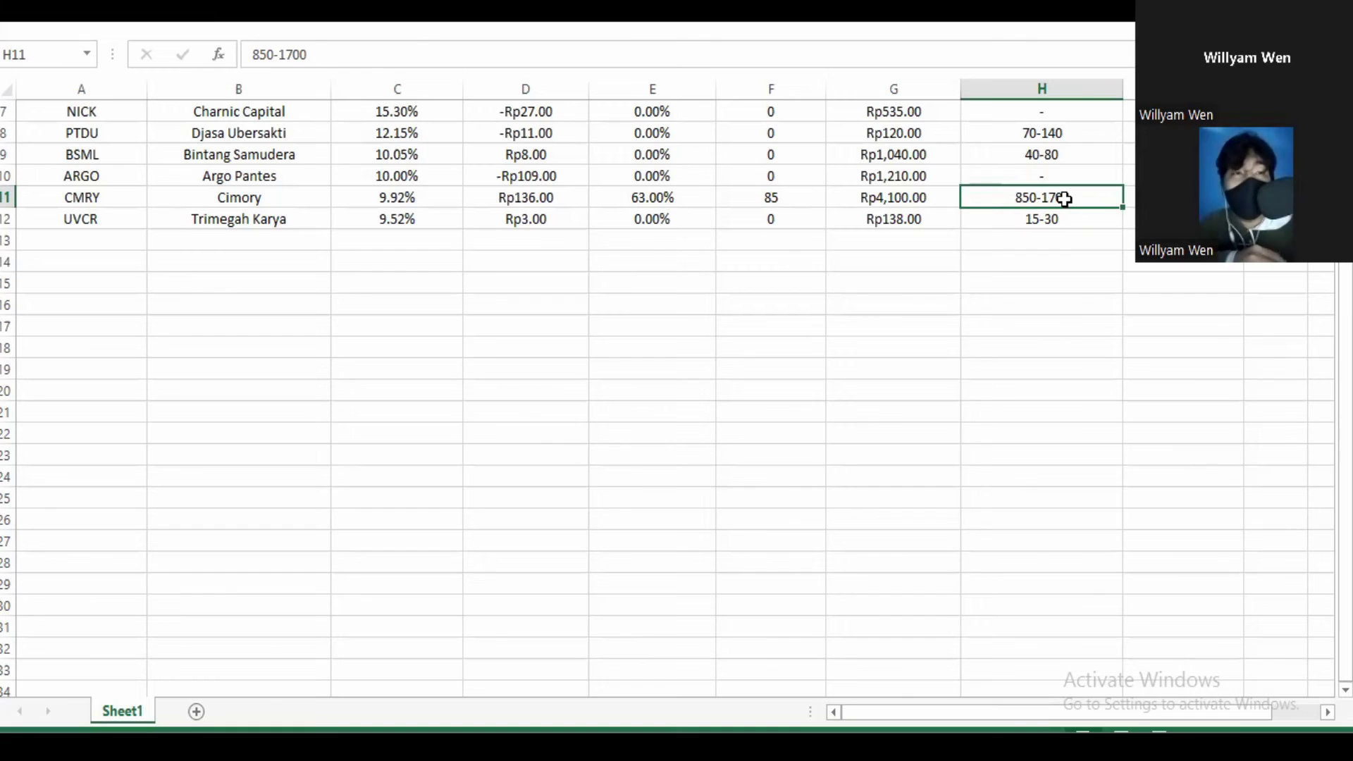
{"action": "left_click", "coordinate": [539, 197]}
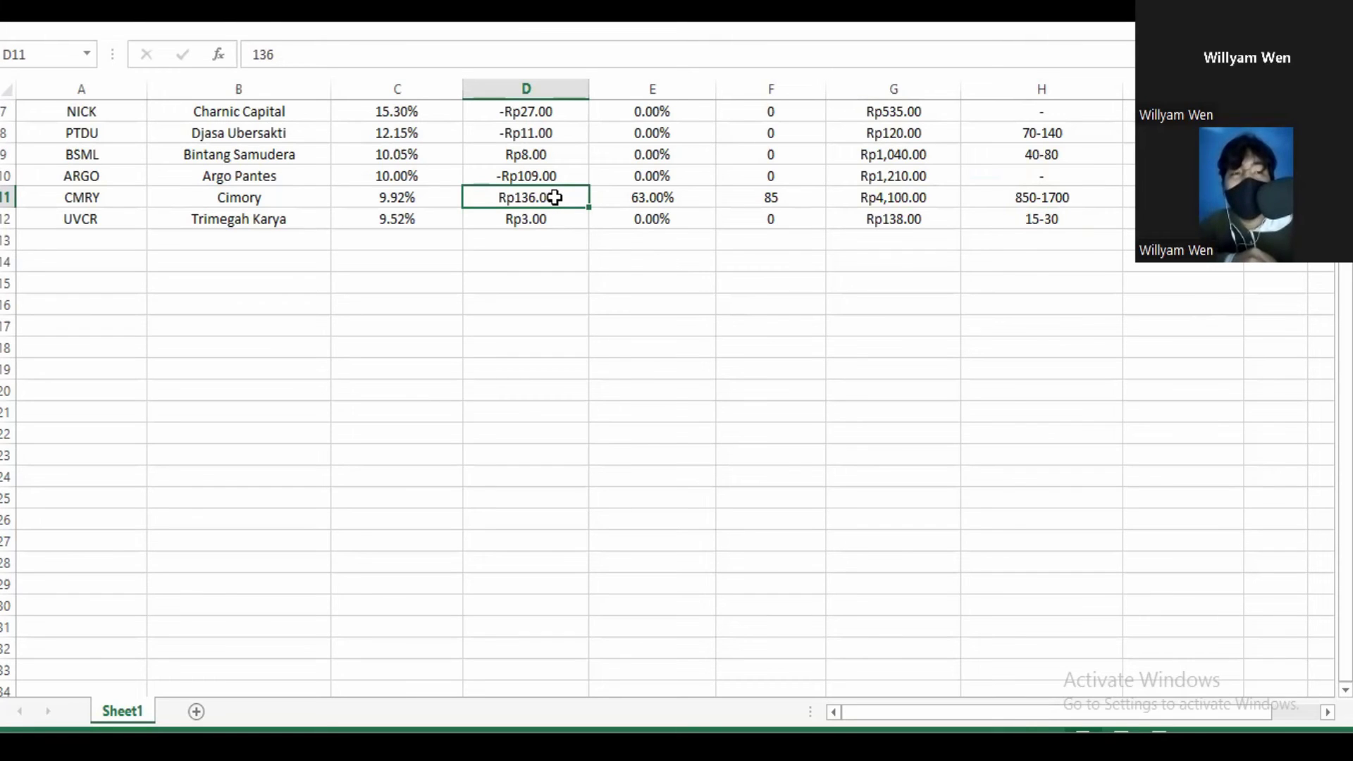
{"action": "left_click", "coordinate": [879, 193]}
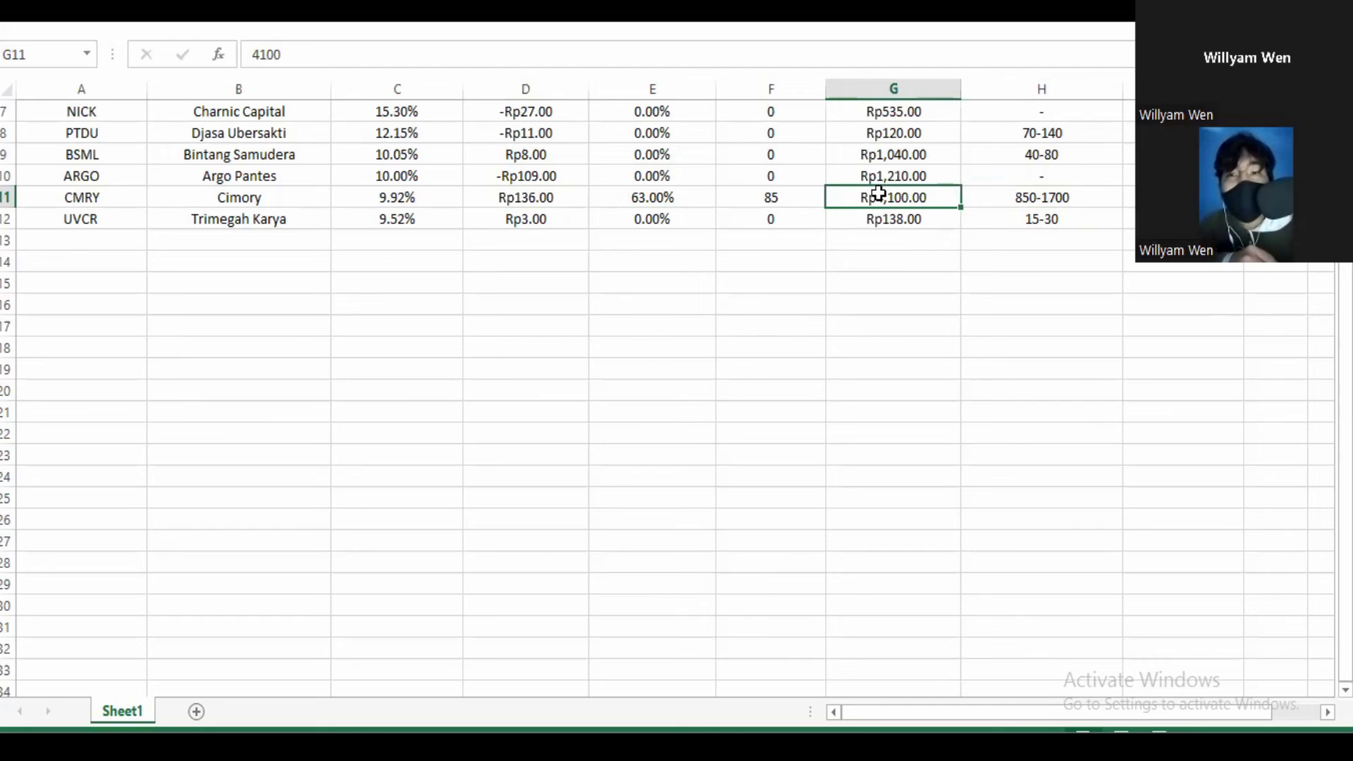
Highlight the upper figure of CMRY's recommended price range to examine it, and leave the cell
{"action": "left_click", "coordinate": [1032, 194]}
{"action": "double_click", "coordinate": [1086, 200]}
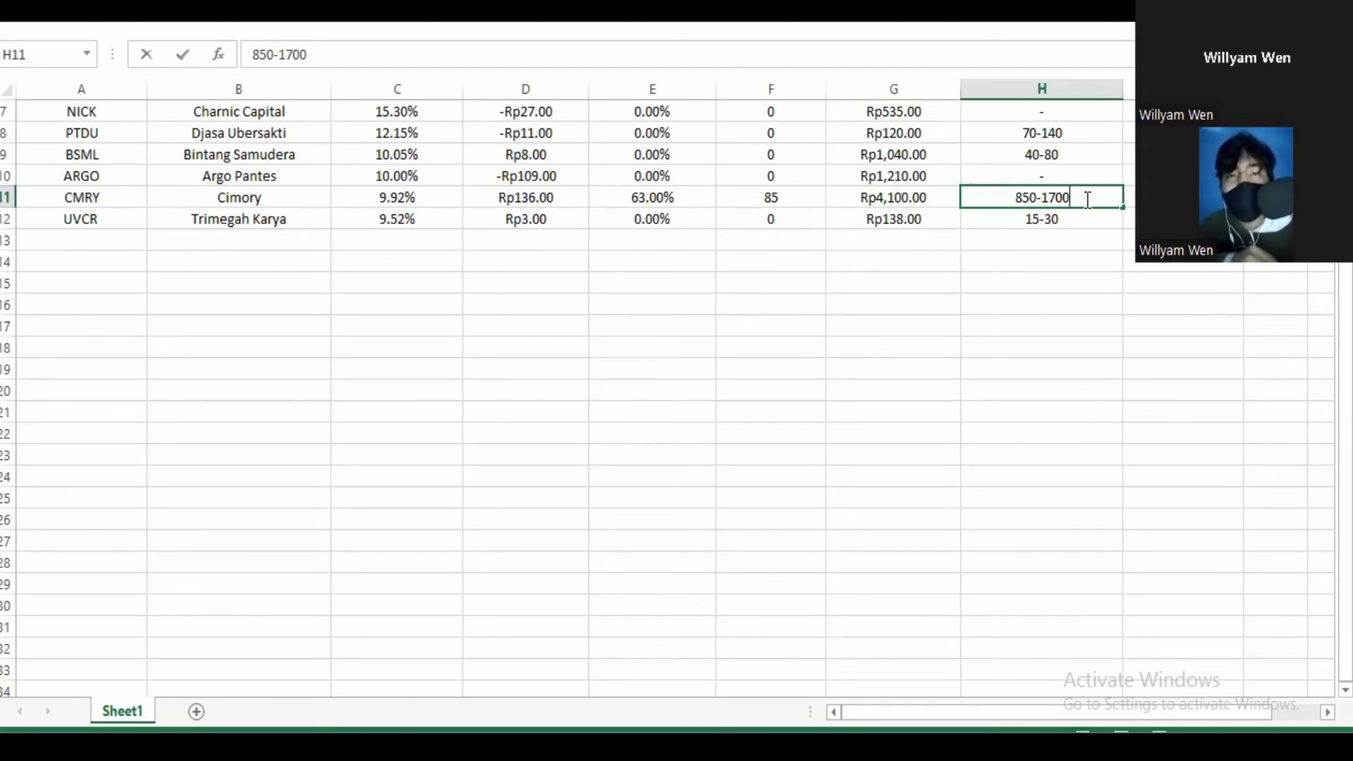
{"action": "left_click_drag", "start_coordinate": [1071, 200], "coordinate": [1043, 200]}
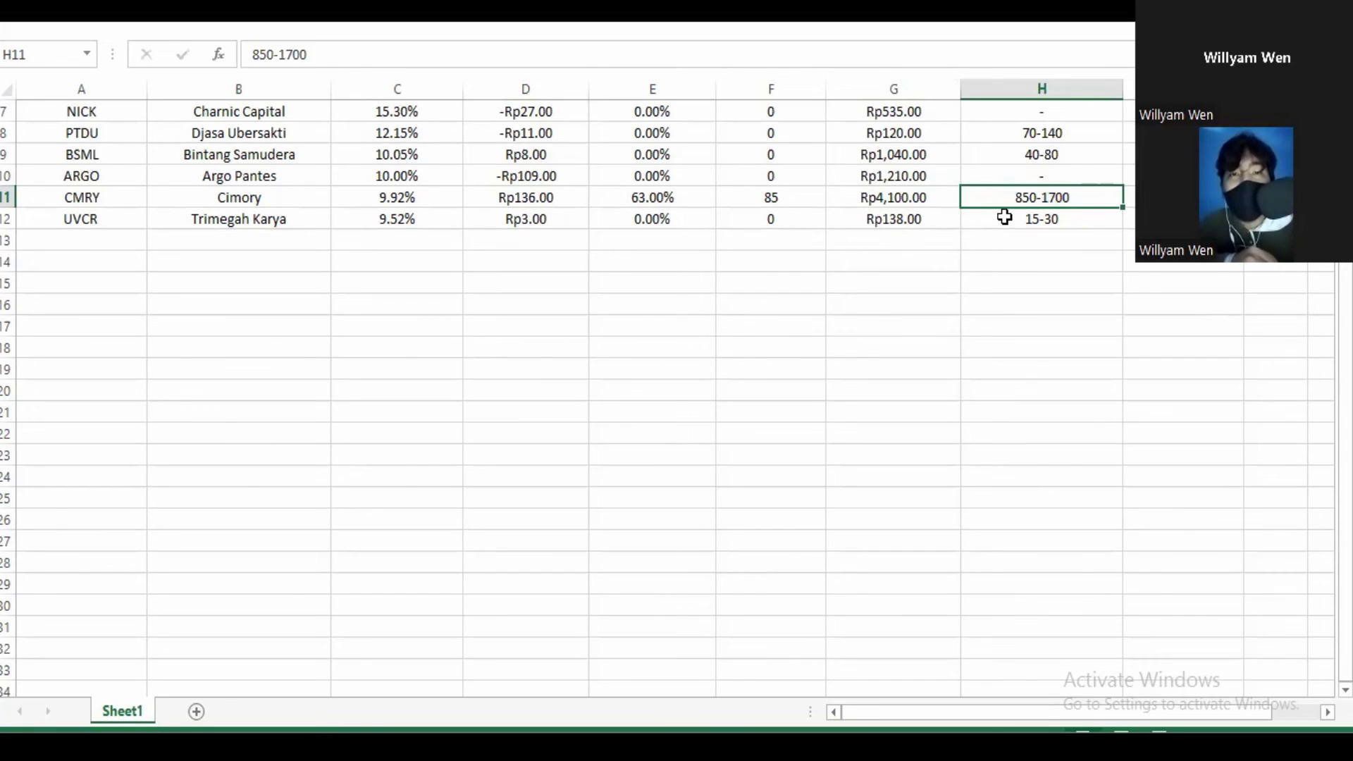
{"action": "left_click", "coordinate": [1006, 217]}
{"action": "left_click", "coordinate": [1033, 199]}
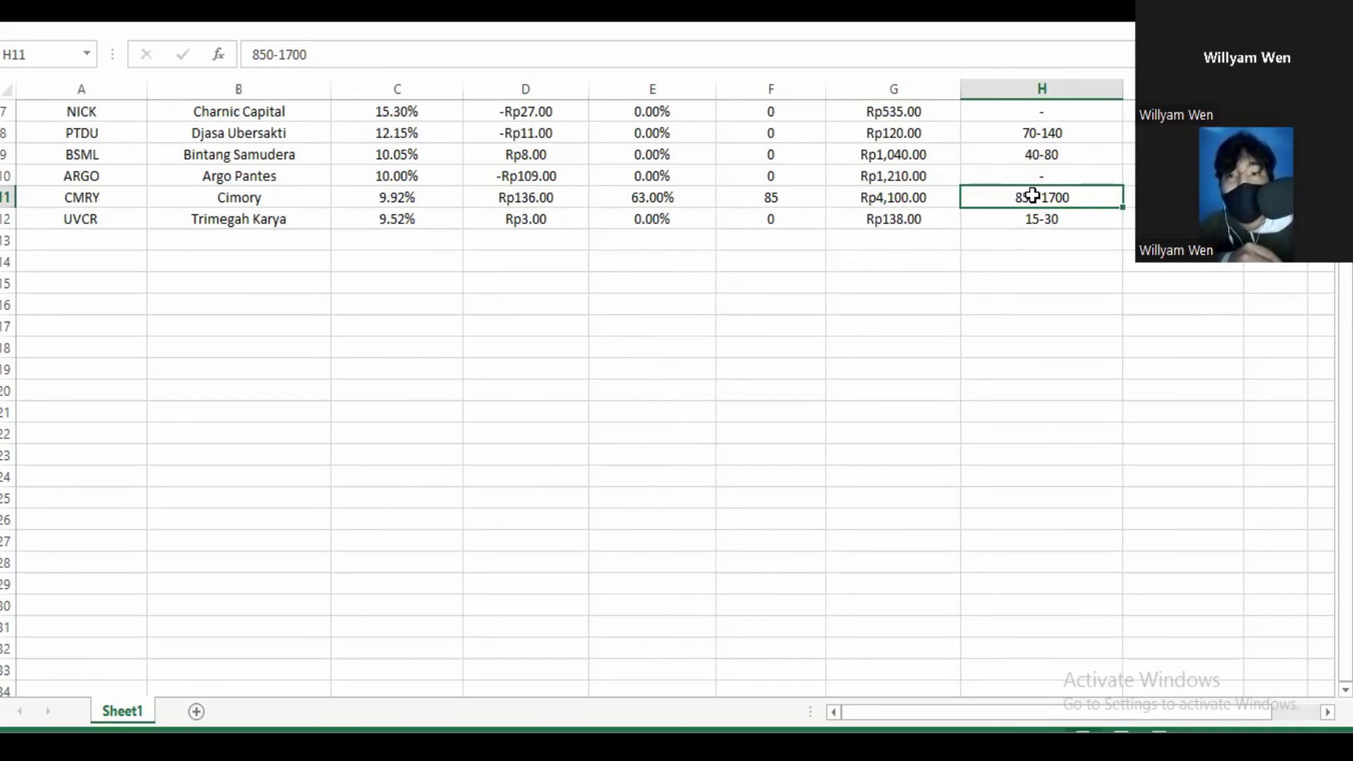
Compare CMRY's last price with its recommended price, recheck its chart in the browser and return to the Excel table
{"action": "left_click", "coordinate": [902, 191]}
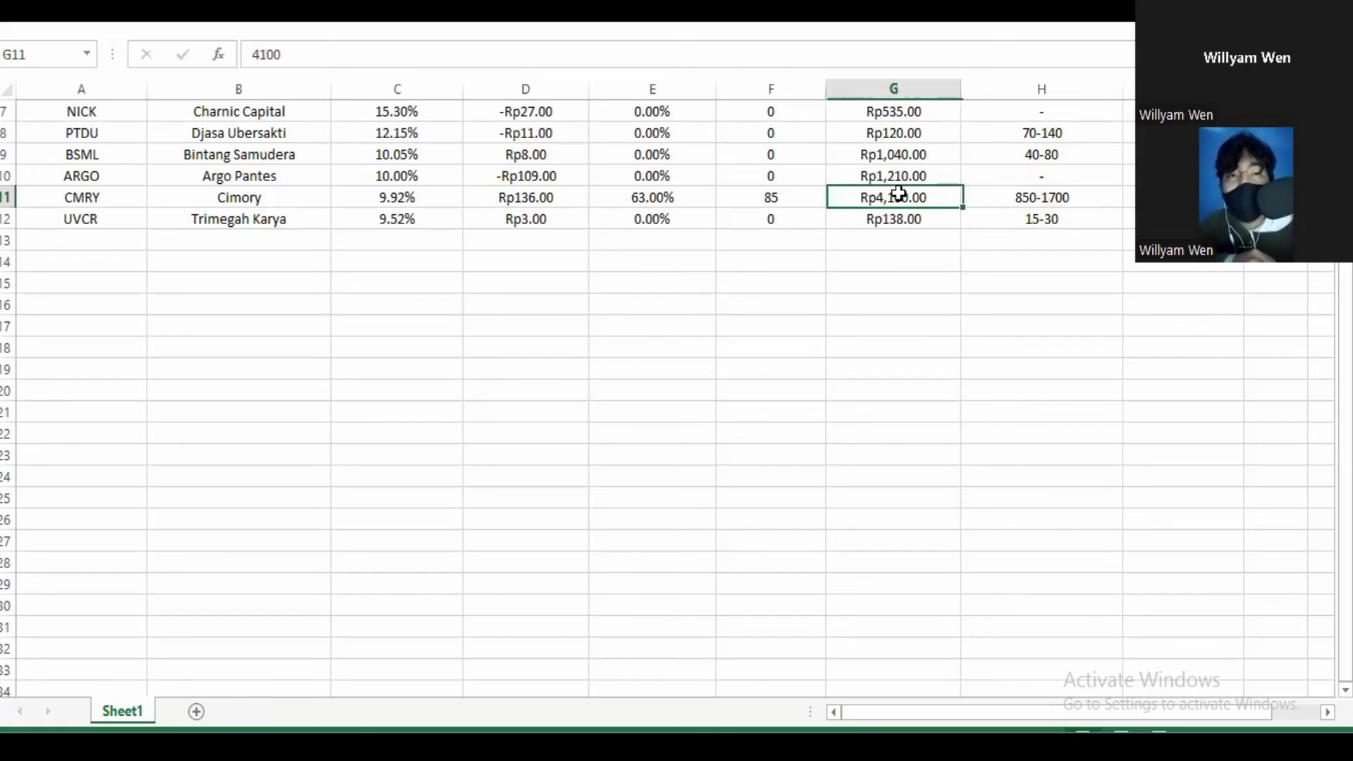
{"action": "left_click", "coordinate": [1022, 204]}
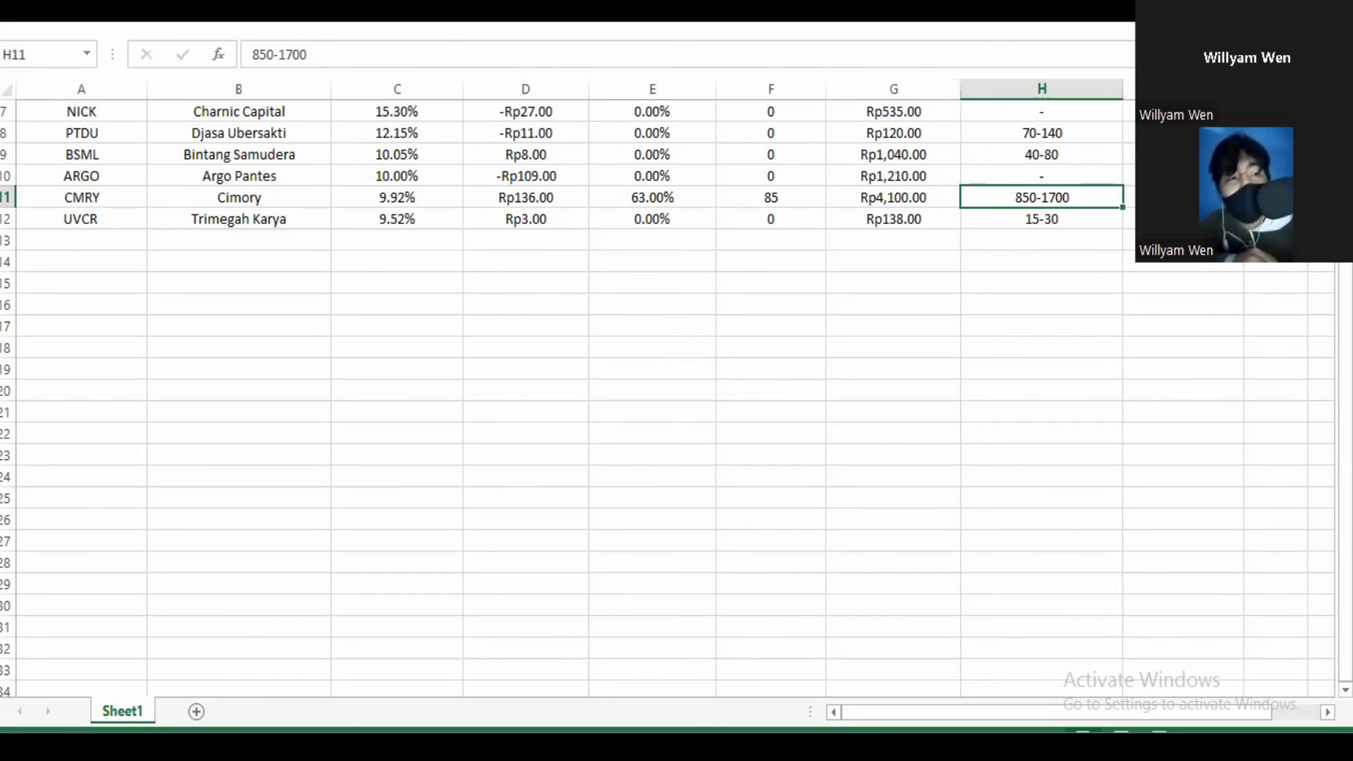
{"action": "key", "text": "alt+Tab"}
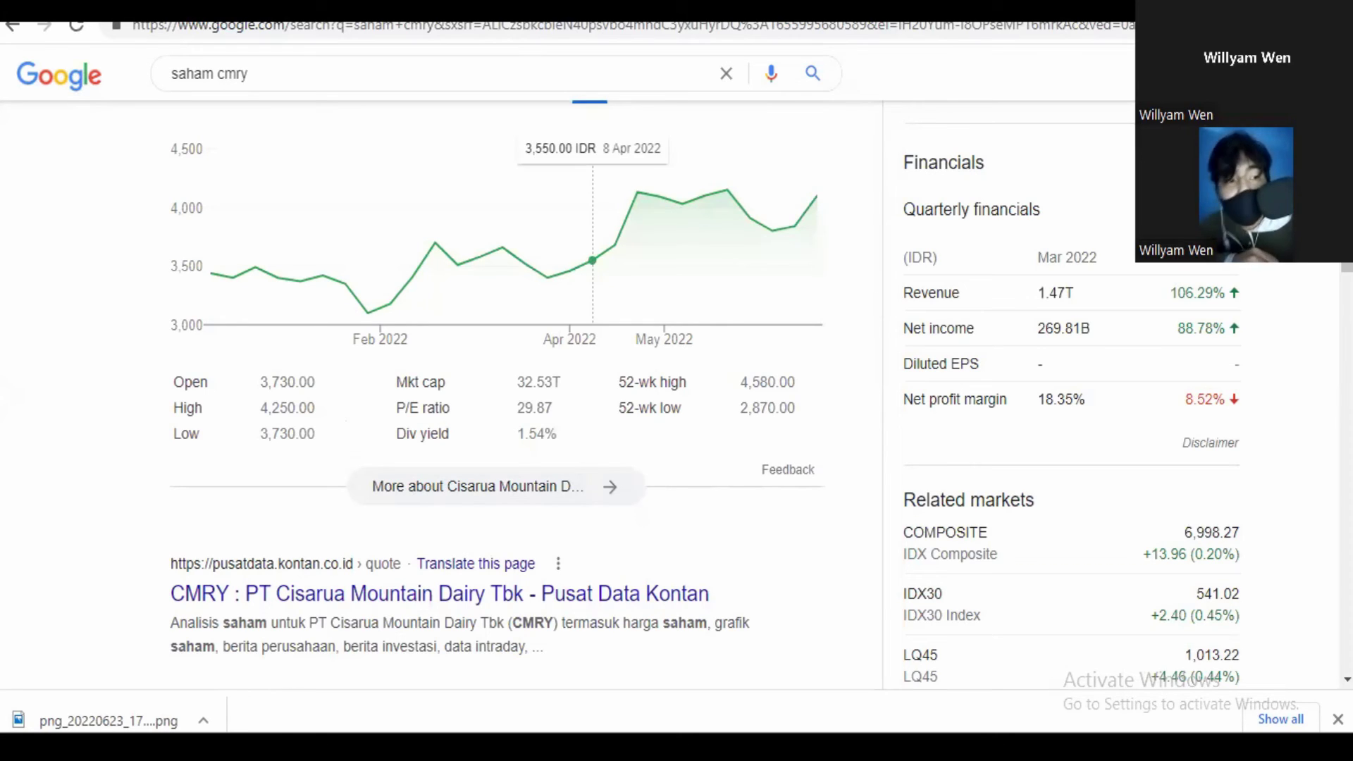
{"action": "key", "text": "alt+Tab"}
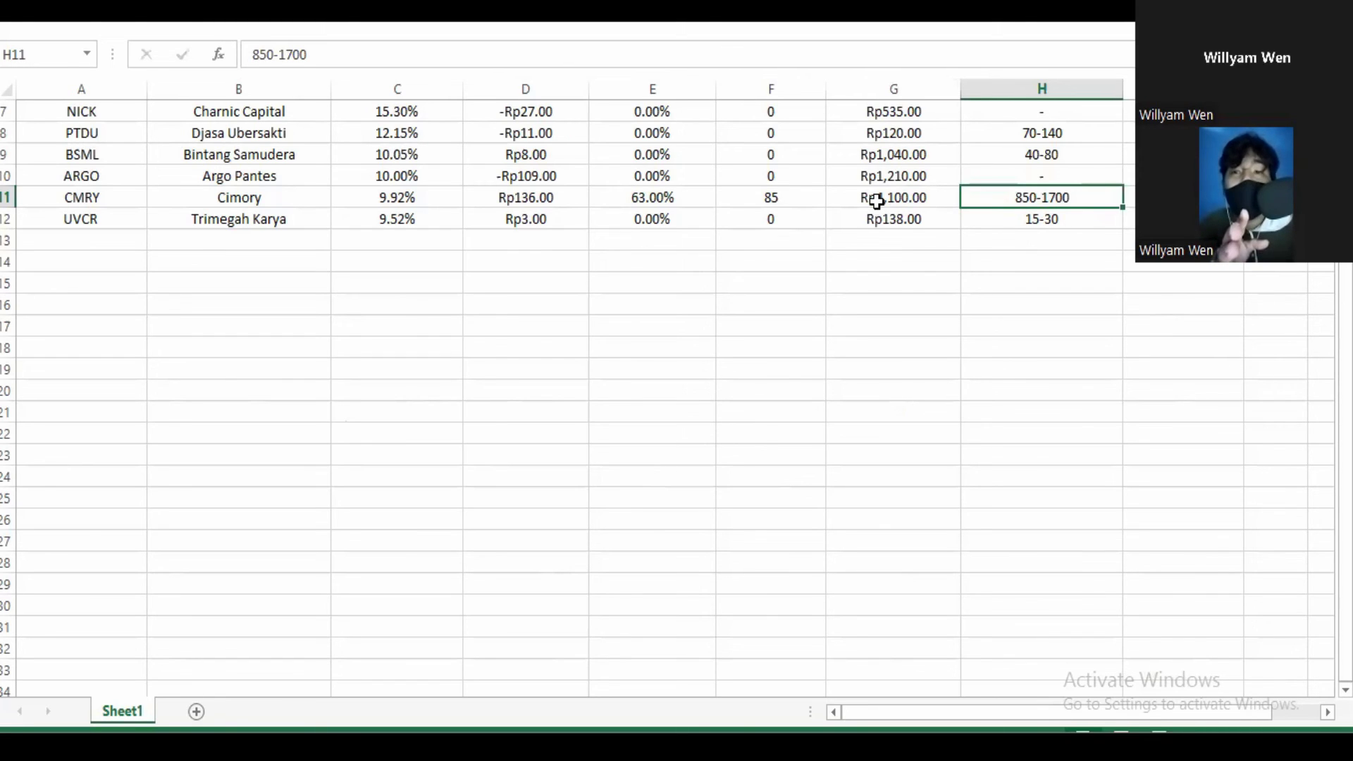
Move on from CMRY to the UVCR row and check its company name, stock code, percentage gain and last price
{"action": "left_click", "coordinate": [274, 196]}
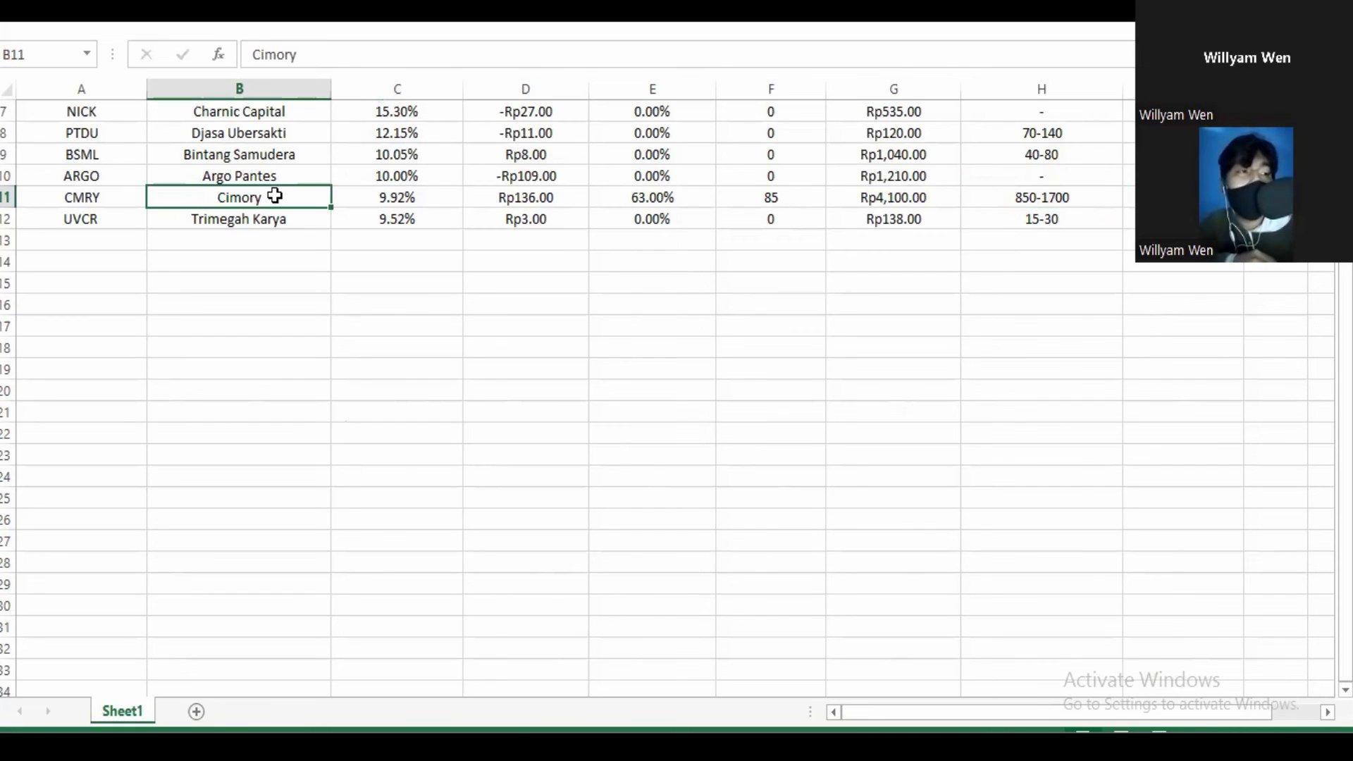
{"action": "left_click", "coordinate": [193, 218]}
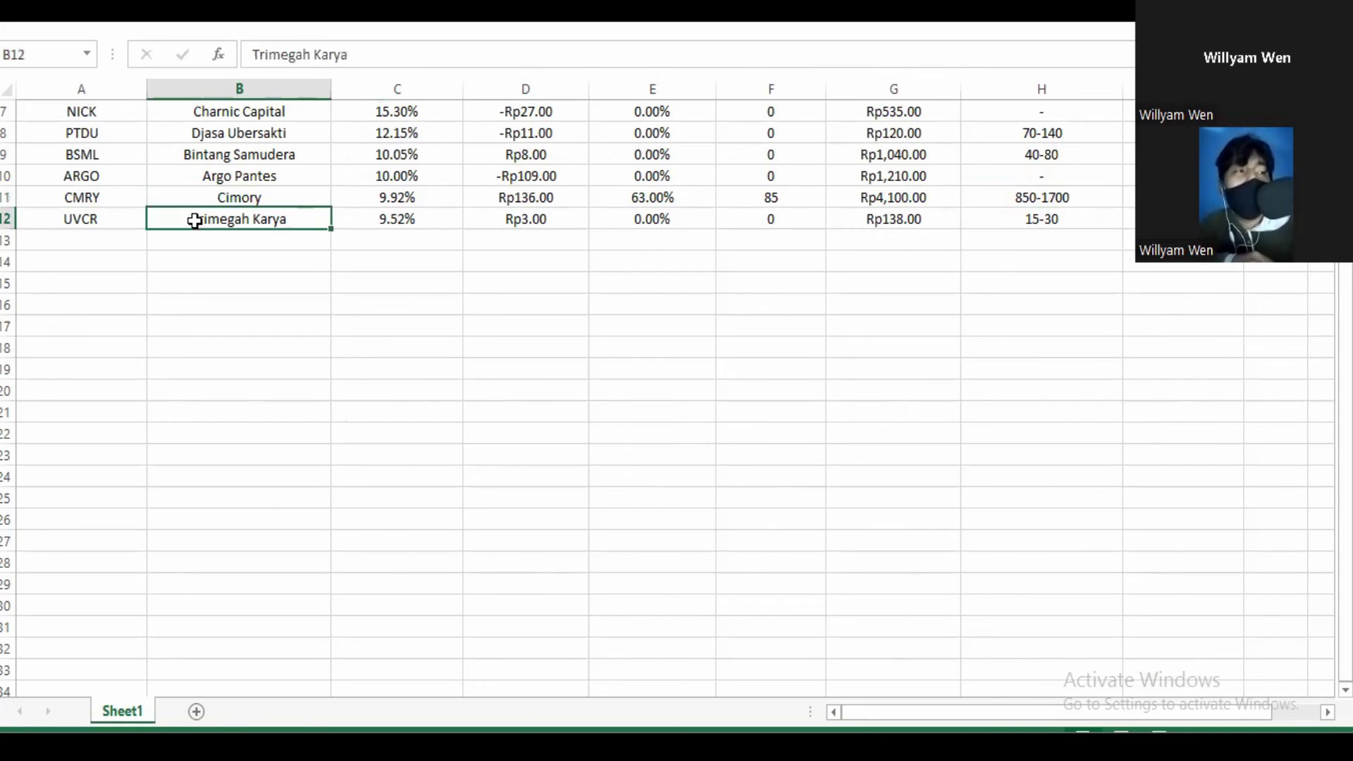
{"action": "left_click", "coordinate": [79, 221]}
{"action": "left_click", "coordinate": [239, 221]}
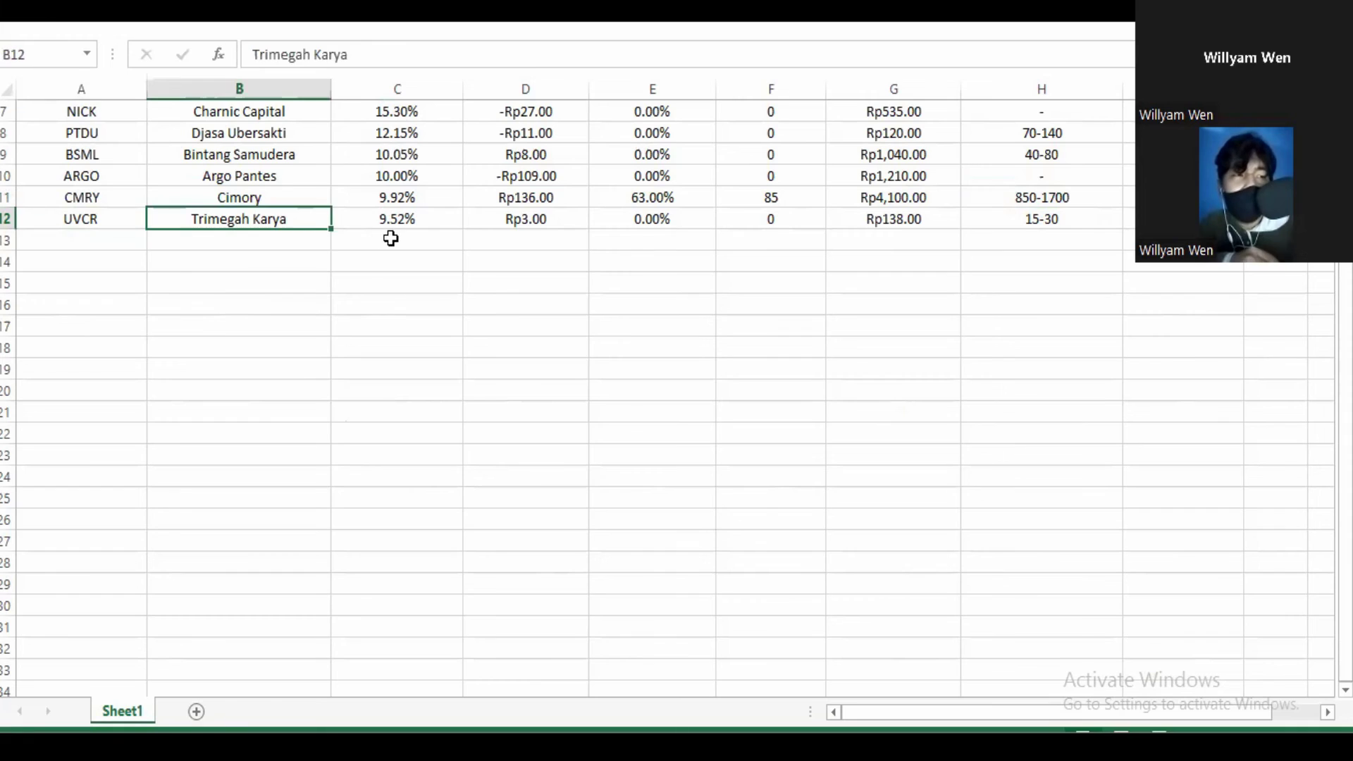
{"action": "left_click", "coordinate": [413, 229]}
{"action": "left_click", "coordinate": [892, 221]}
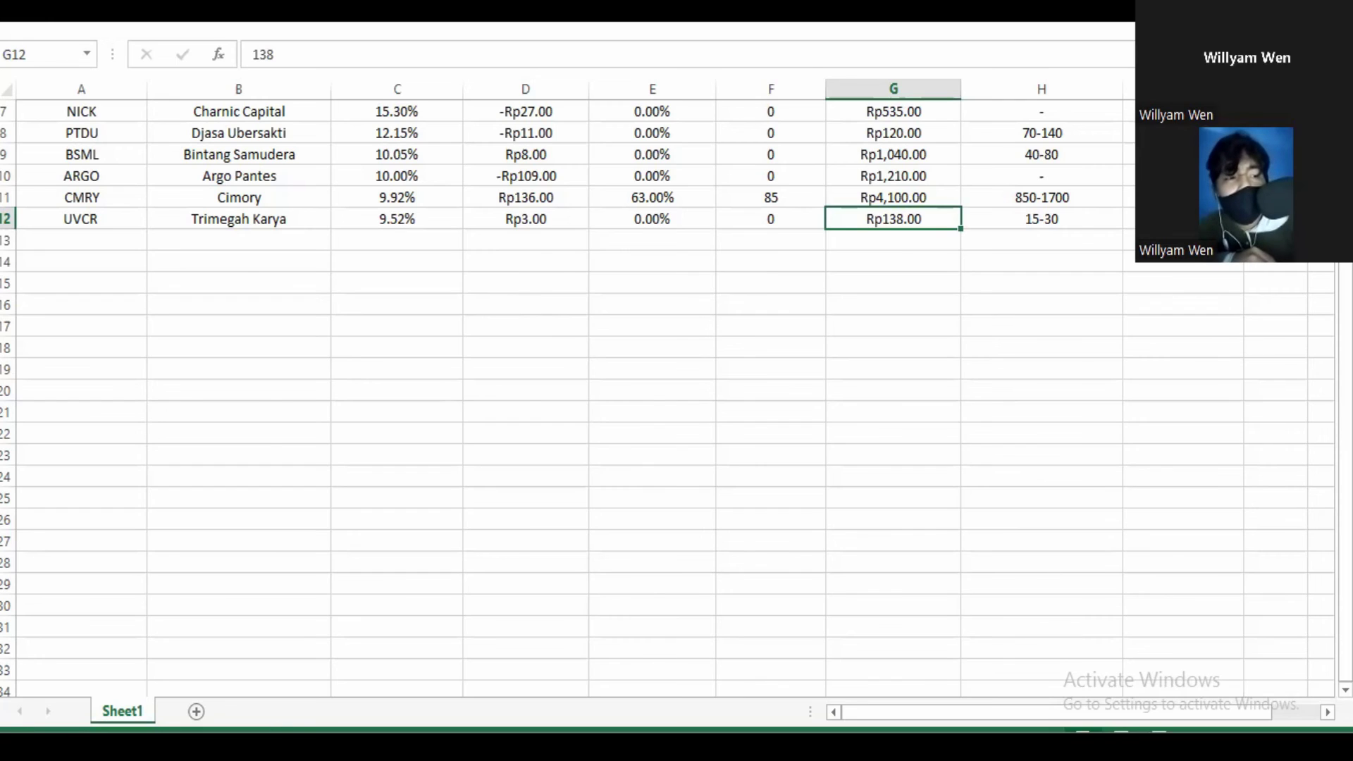
Switch to the browser, search Google for "saham uvcr" and view its price chart over the maximum period
{"action": "key", "text": "alt+Tab"}
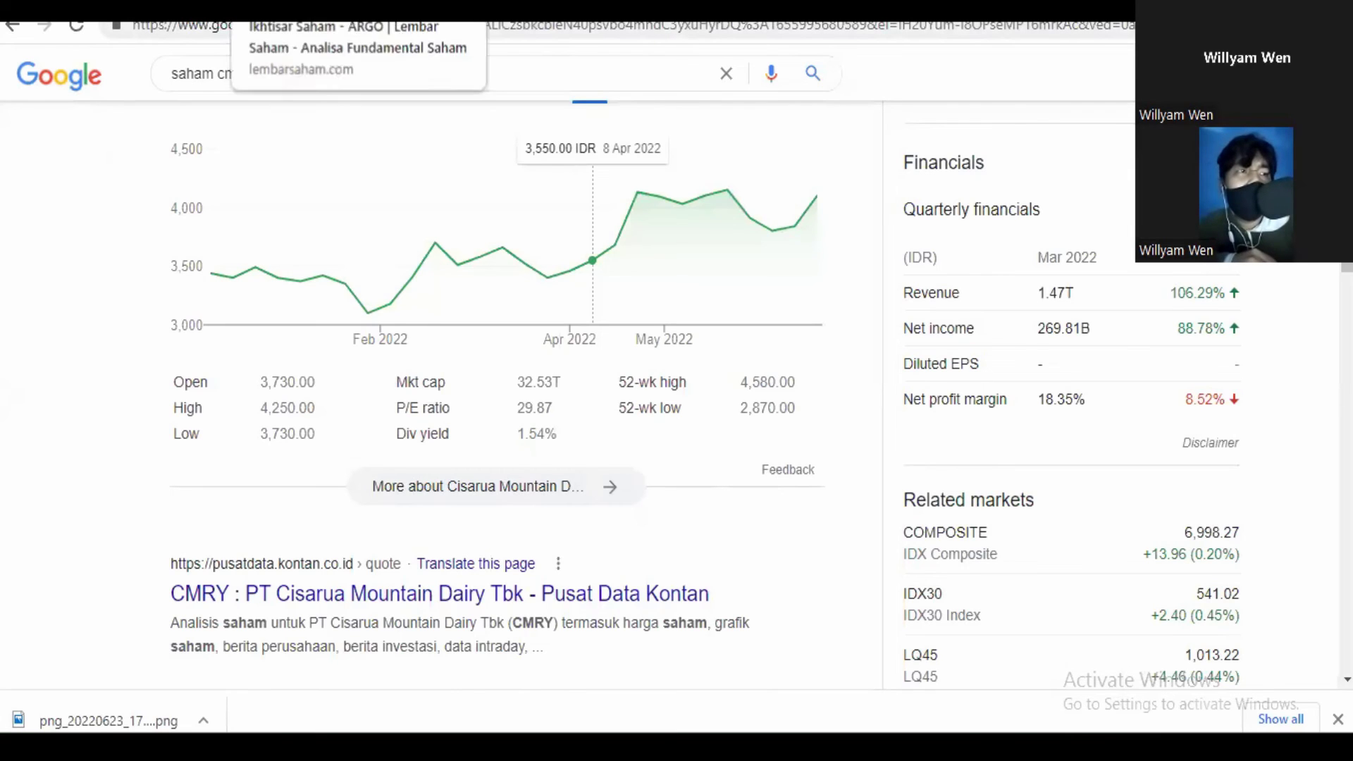
{"action": "left_click", "coordinate": [276, 71]}
{"action": "key", "text": "BackSpace"}
{"action": "key", "text": "BackSpace"}
{"action": "key", "text": "BackSpace"}
{"action": "key", "text": "BackSpace"}
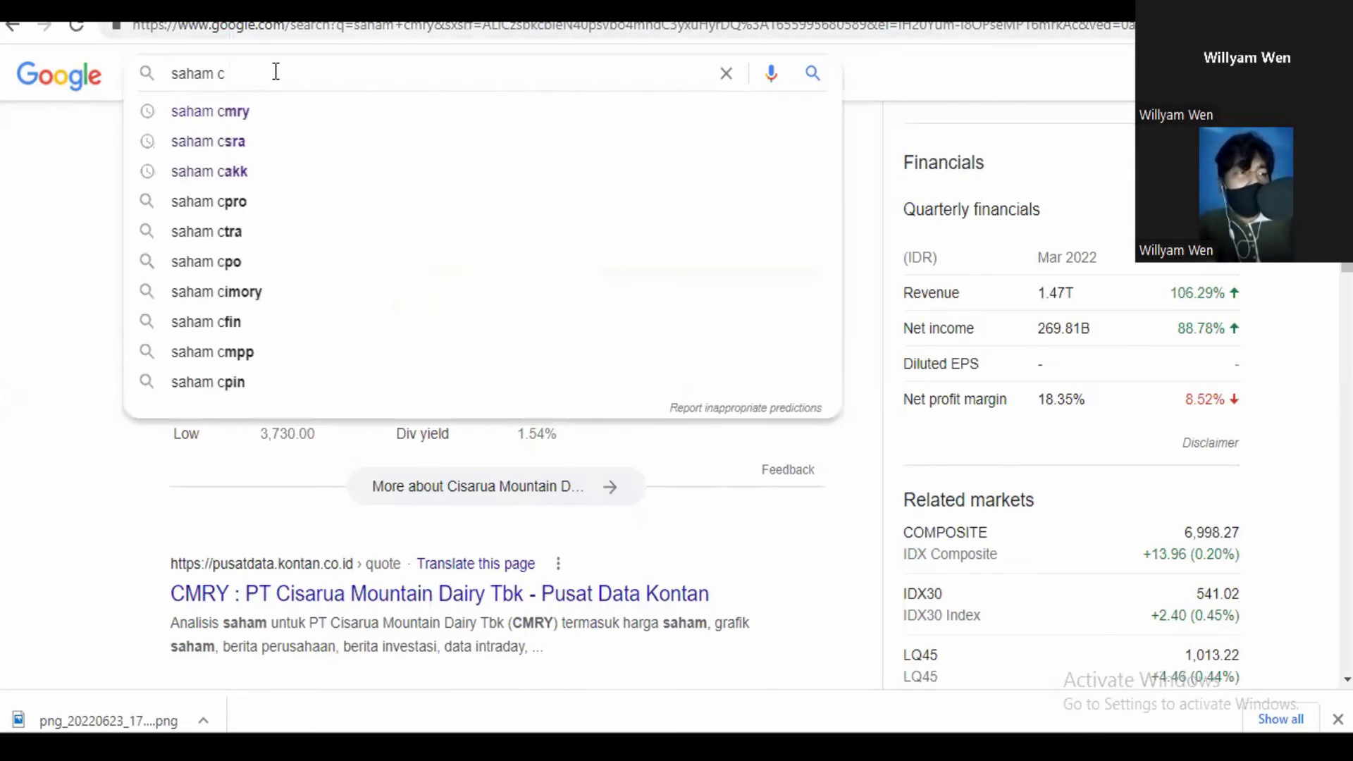
{"action": "type", "text": "uvcr"}
{"action": "key", "text": "Return"}
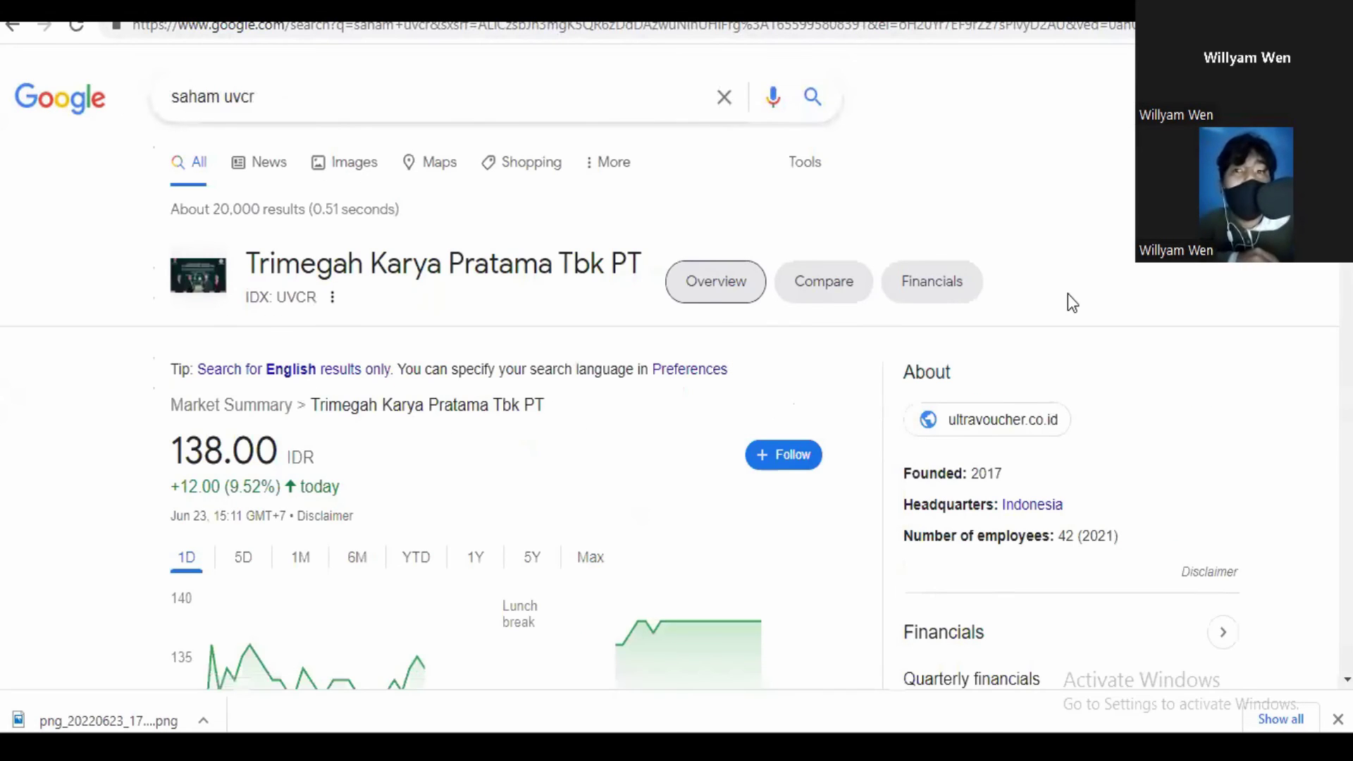
{"action": "scroll", "coordinate": [598, 158], "scroll_direction": "down", "scroll_amount": 5}
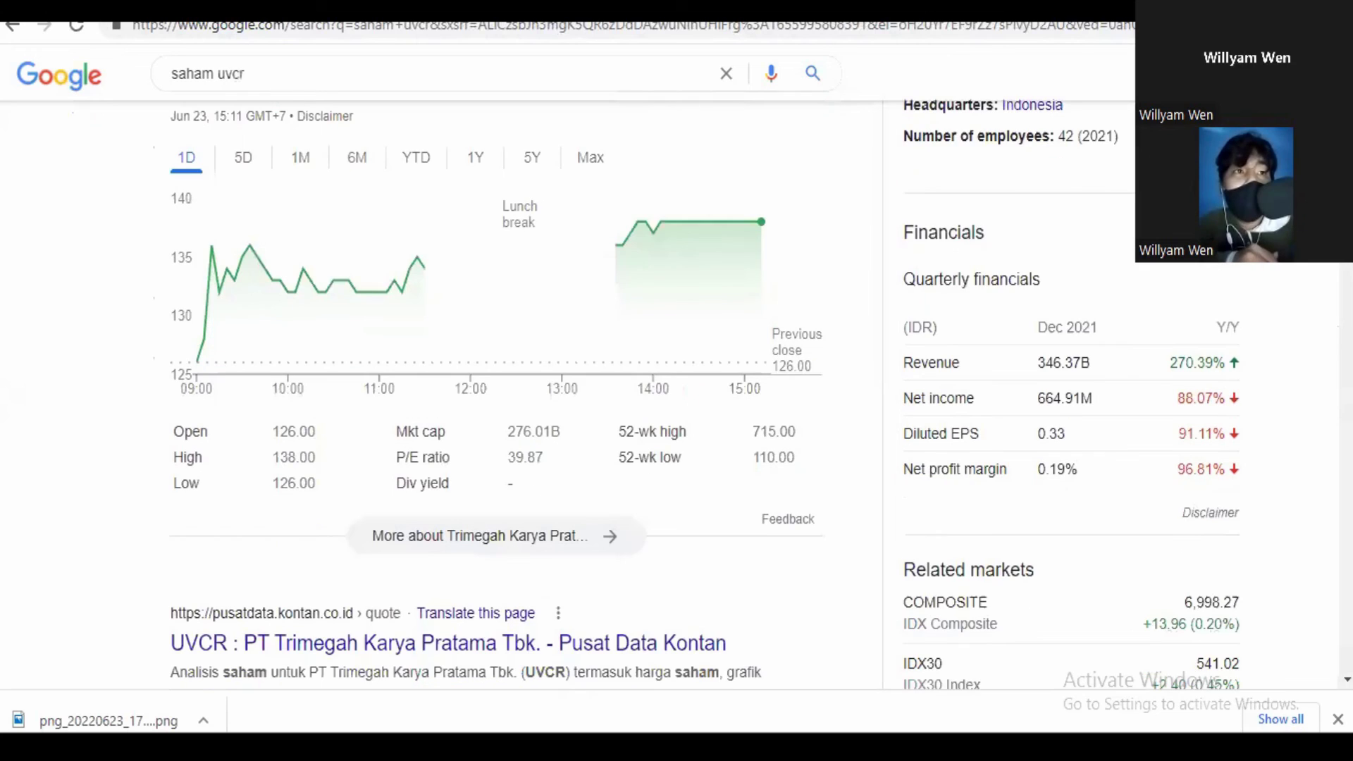
{"action": "left_click", "coordinate": [598, 158]}
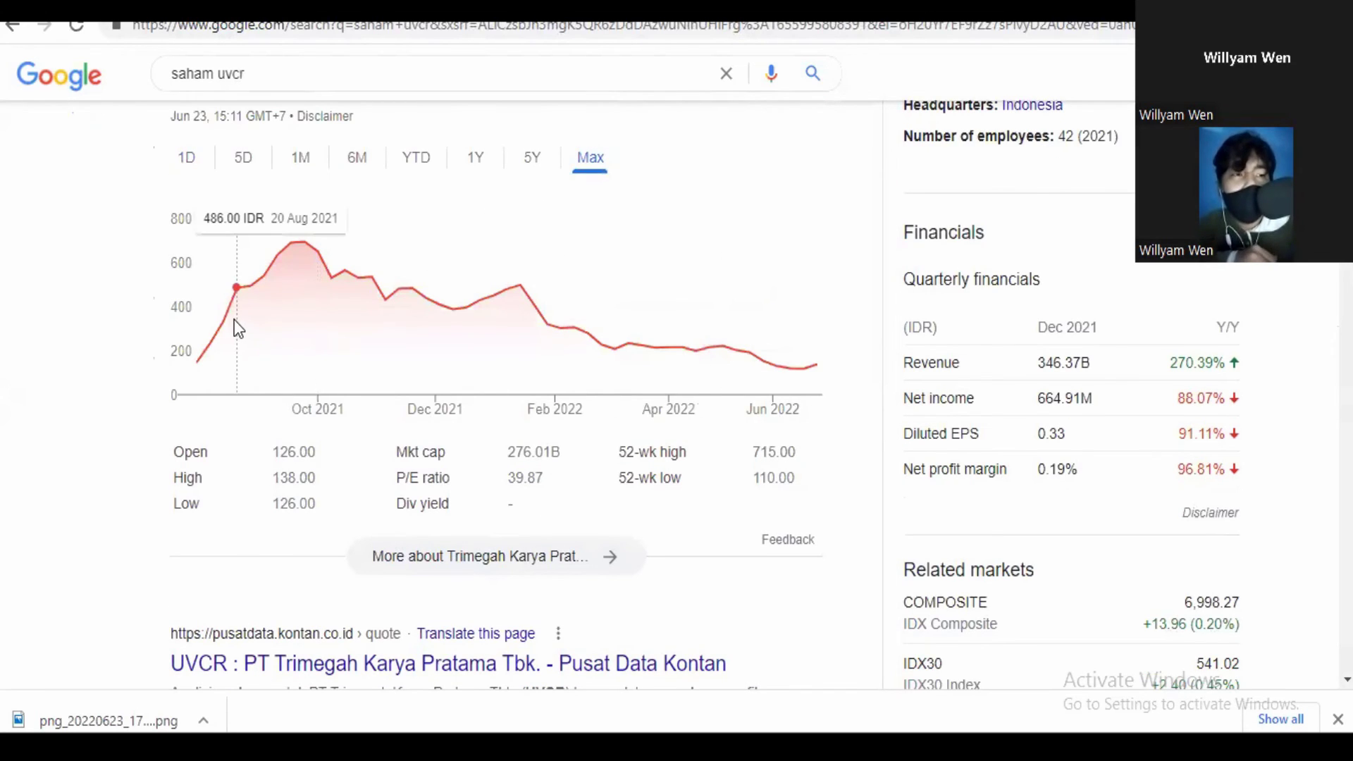
Open UVCR's page on LembarSaham by replacing the stock code in the ARGO page's address with "uvcr"
{"action": "key", "text": "ctrl+Tab"}
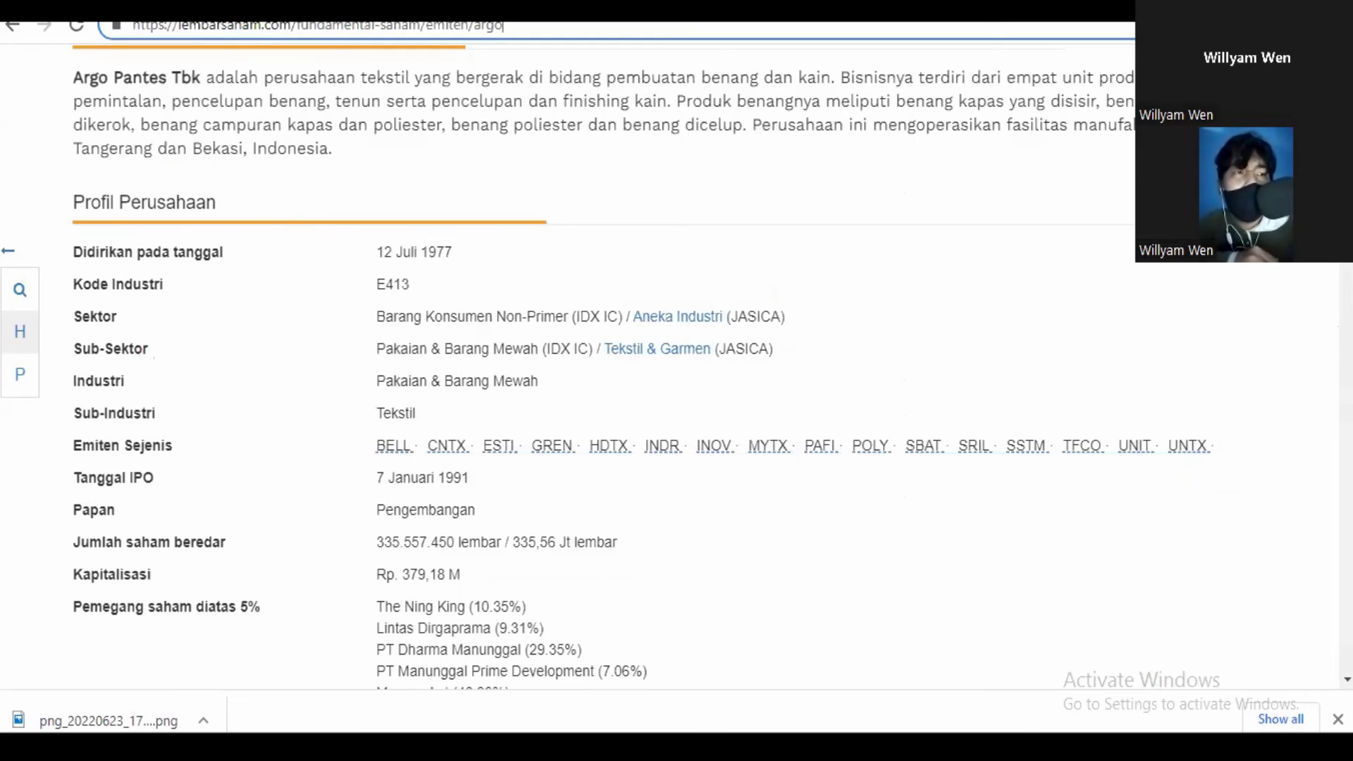
{"action": "key", "text": "ctrl+l"}
{"action": "key", "text": "End"}
{"action": "key", "text": "BackSpace"}
{"action": "key", "text": "BackSpace"}
{"action": "key", "text": "BackSpace"}
{"action": "key", "text": "BackSpace"}
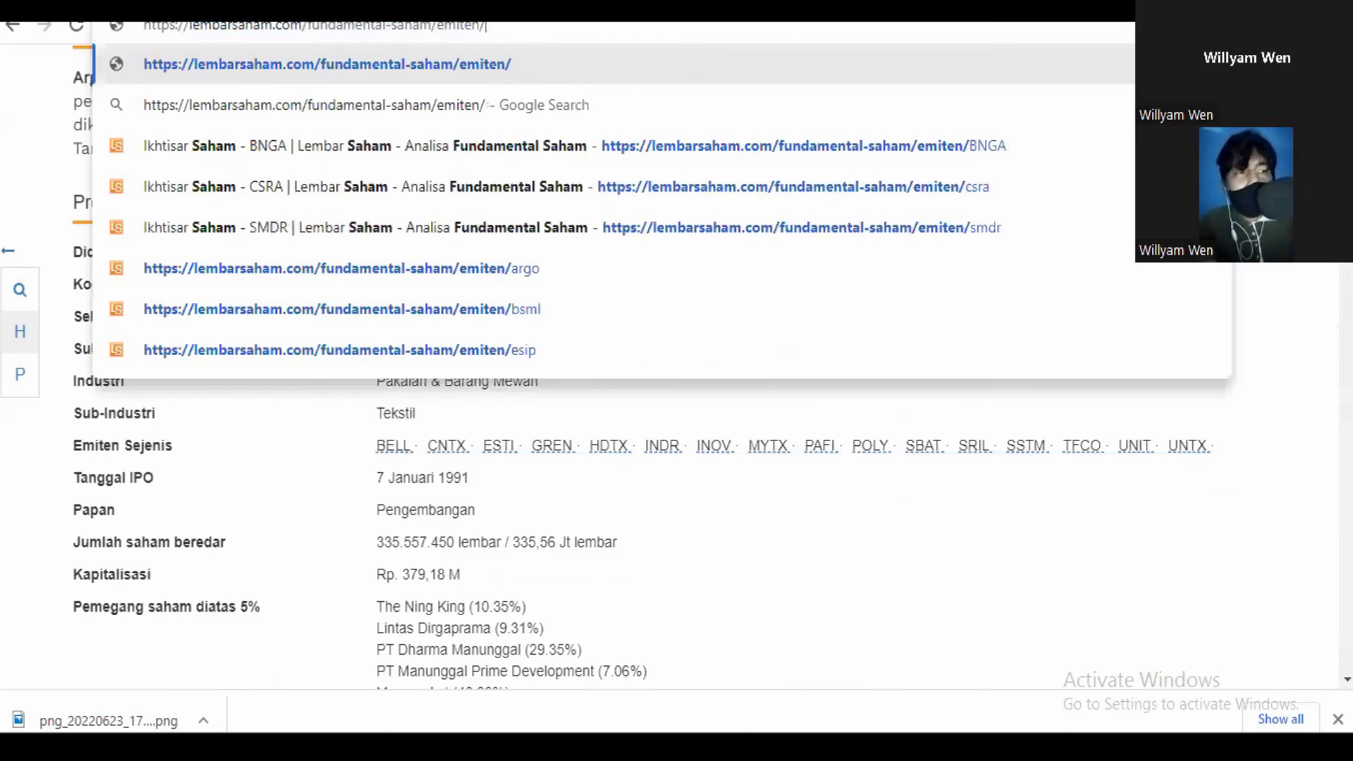
{"action": "type", "text": "uvcr"}
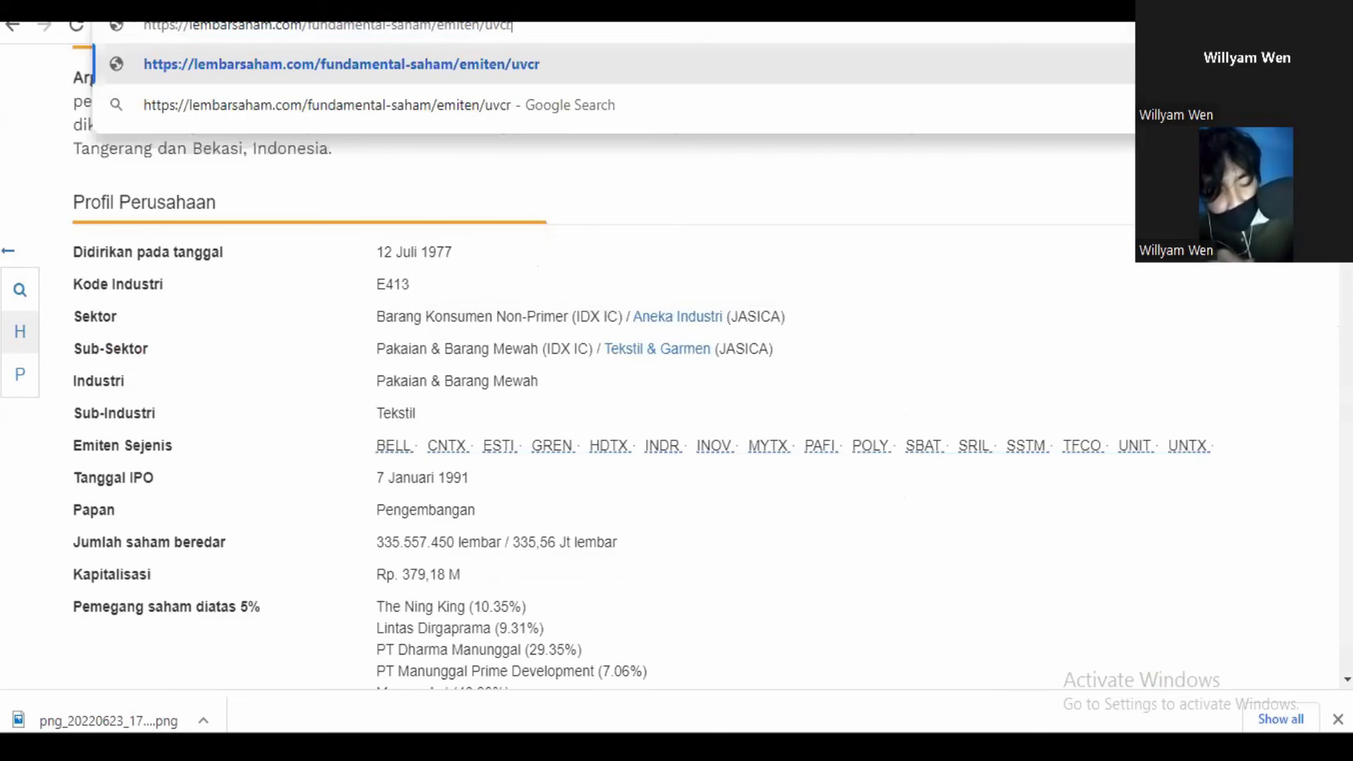
{"action": "key", "text": "Return"}
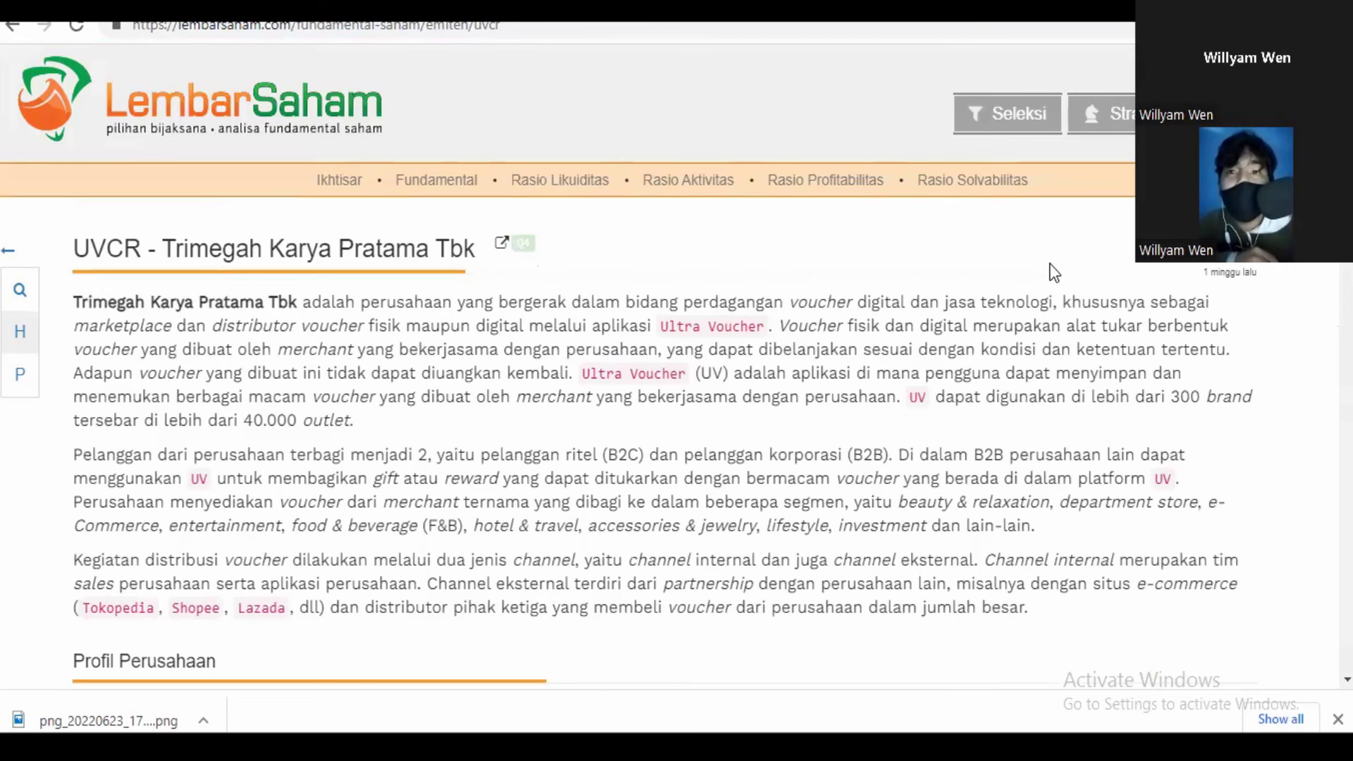
Read UVCR's business description and company profile, highlighting its line of business, and view the service and distribution breakdown charts
{"action": "scroll", "coordinate": [628, 363], "scroll_direction": "down", "scroll_amount": 3}
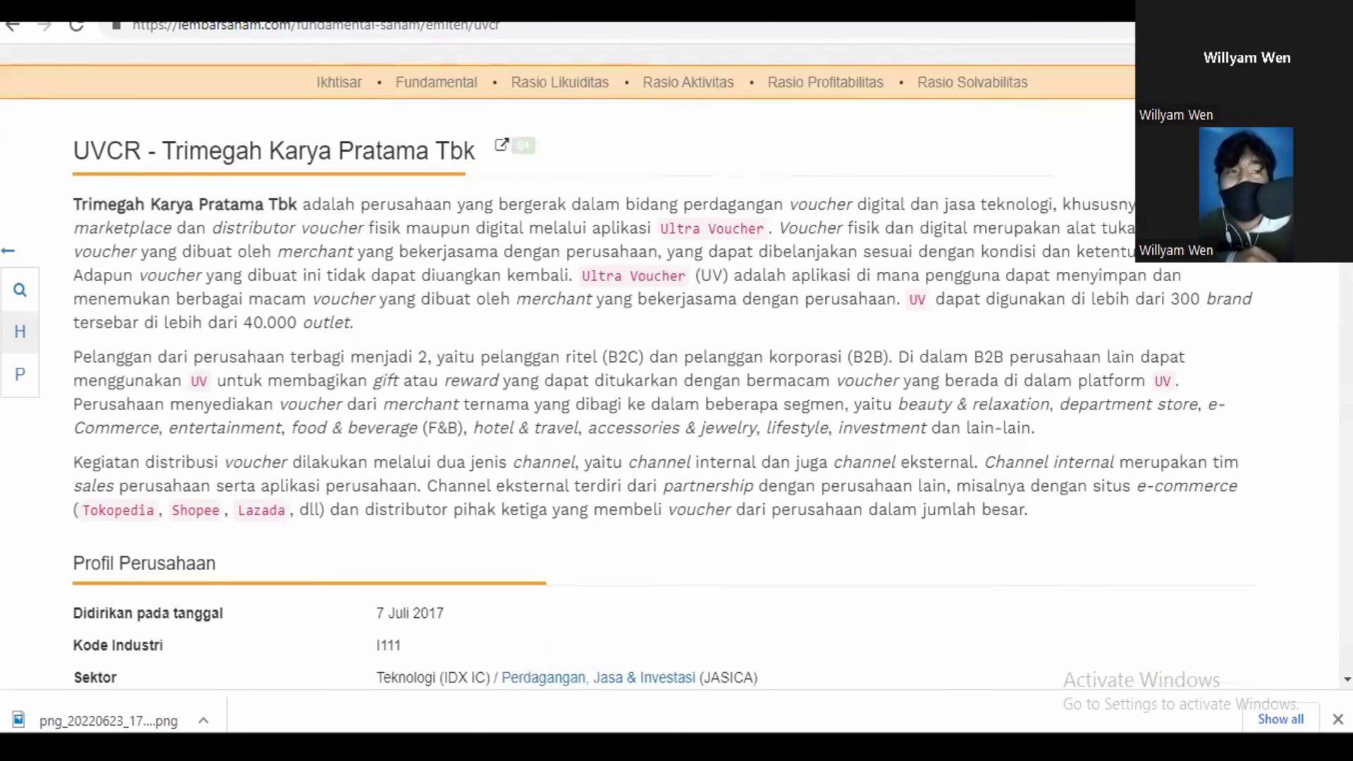
{"action": "scroll", "coordinate": [620, 359], "scroll_direction": "up", "scroll_amount": 1}
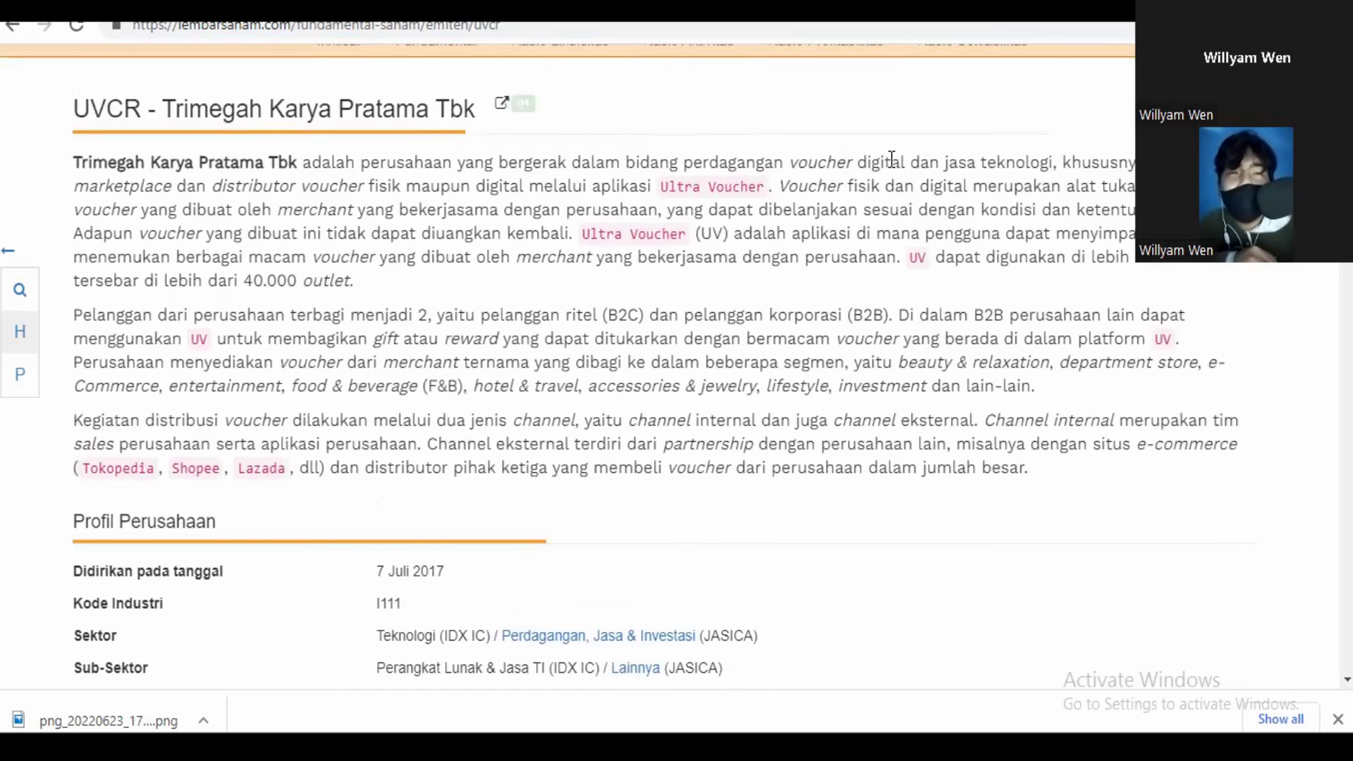
{"action": "left_click_drag", "start_coordinate": [792, 162], "coordinate": [977, 163]}
{"action": "left_click", "coordinate": [980, 162]}
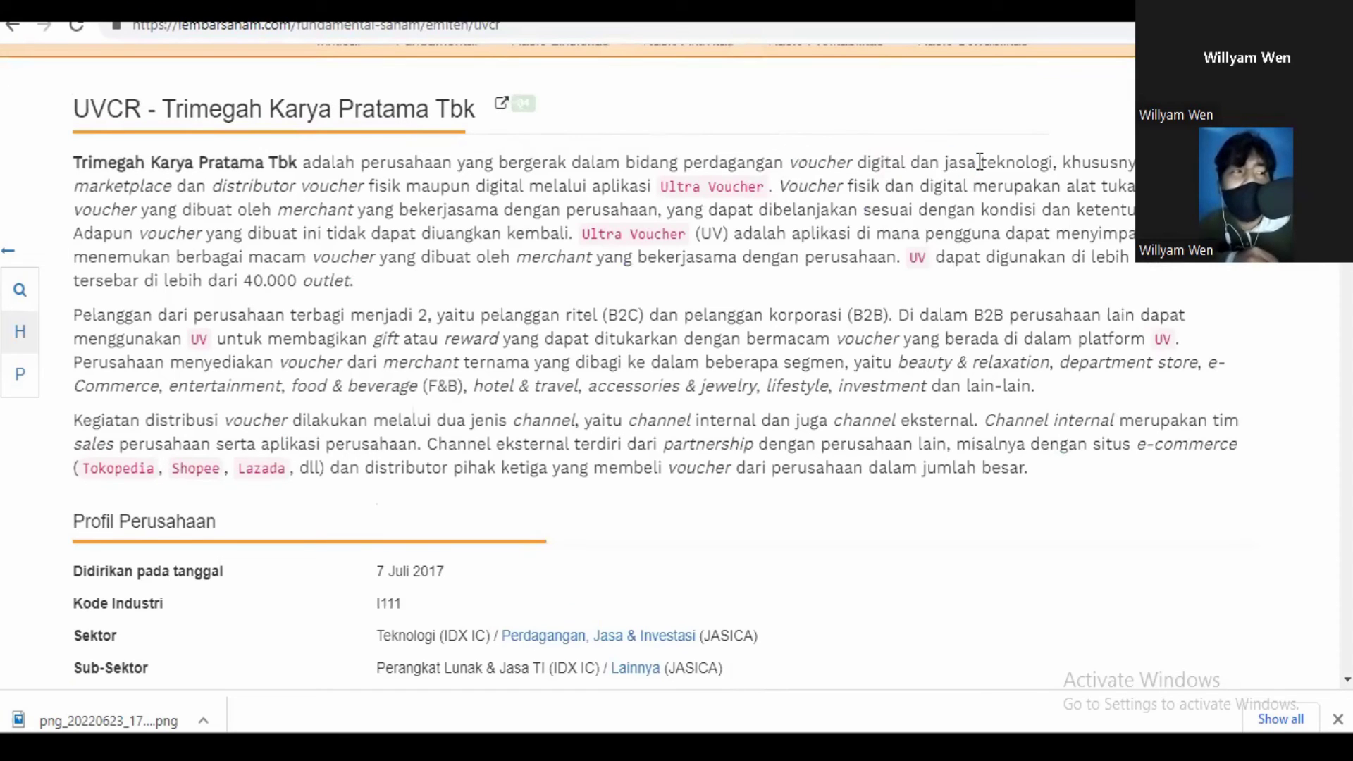
{"action": "scroll", "coordinate": [676, 367], "scroll_direction": "down", "scroll_amount": 2}
{"action": "scroll", "coordinate": [676, 366], "scroll_direction": "up", "scroll_amount": 1}
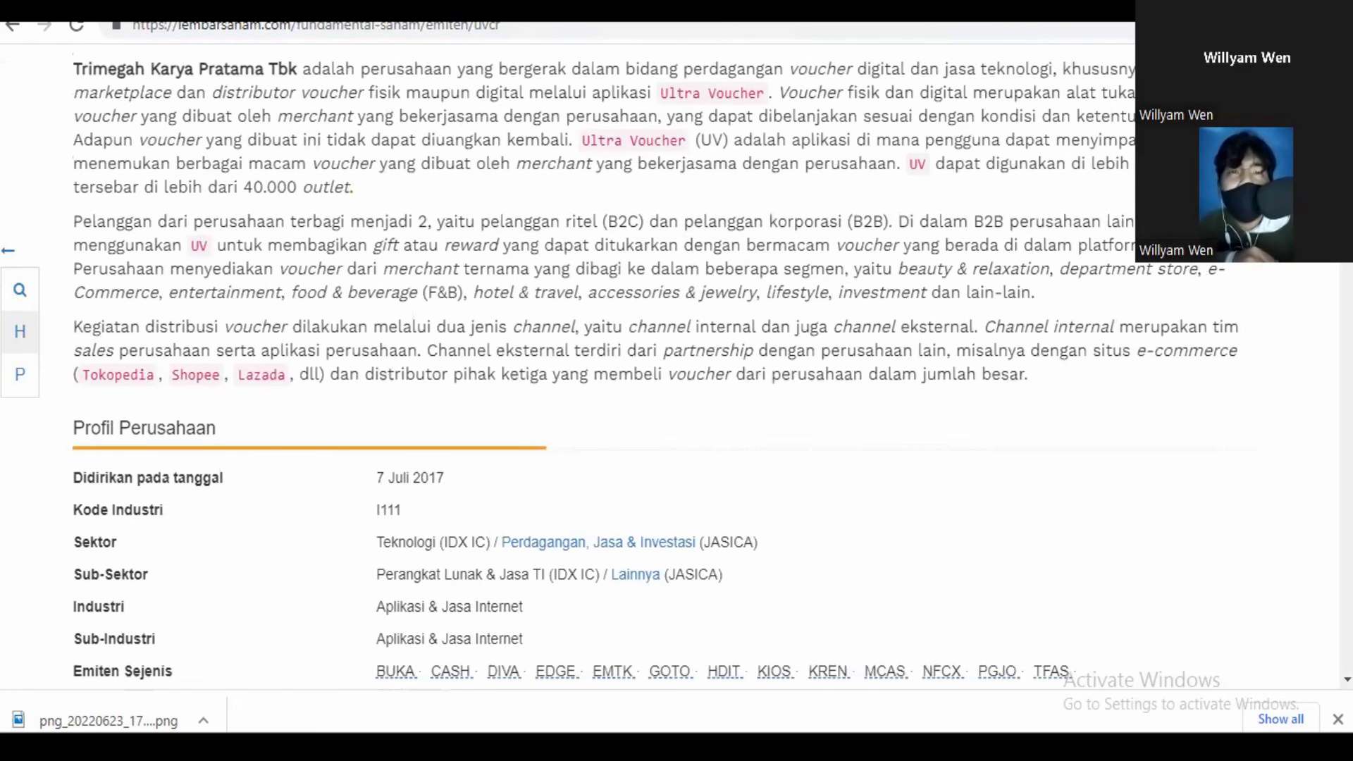
{"action": "scroll", "coordinate": [655, 367], "scroll_direction": "down", "scroll_amount": 10}
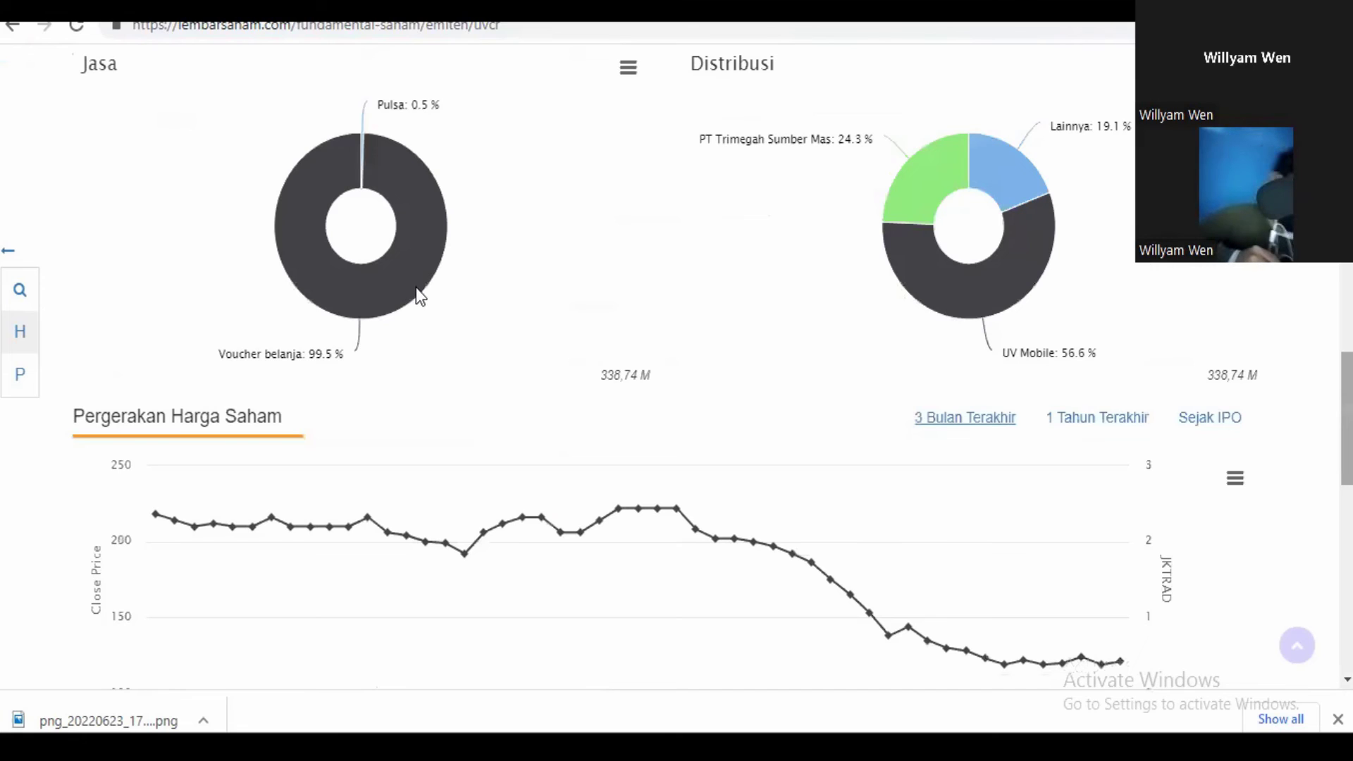
Inspect the shopping voucher slice in UVCR's service chart, and switch to Excel to check UVCR's column D value, recommended price and percentage gain
{"action": "mouse_move", "coordinate": [416, 292]}
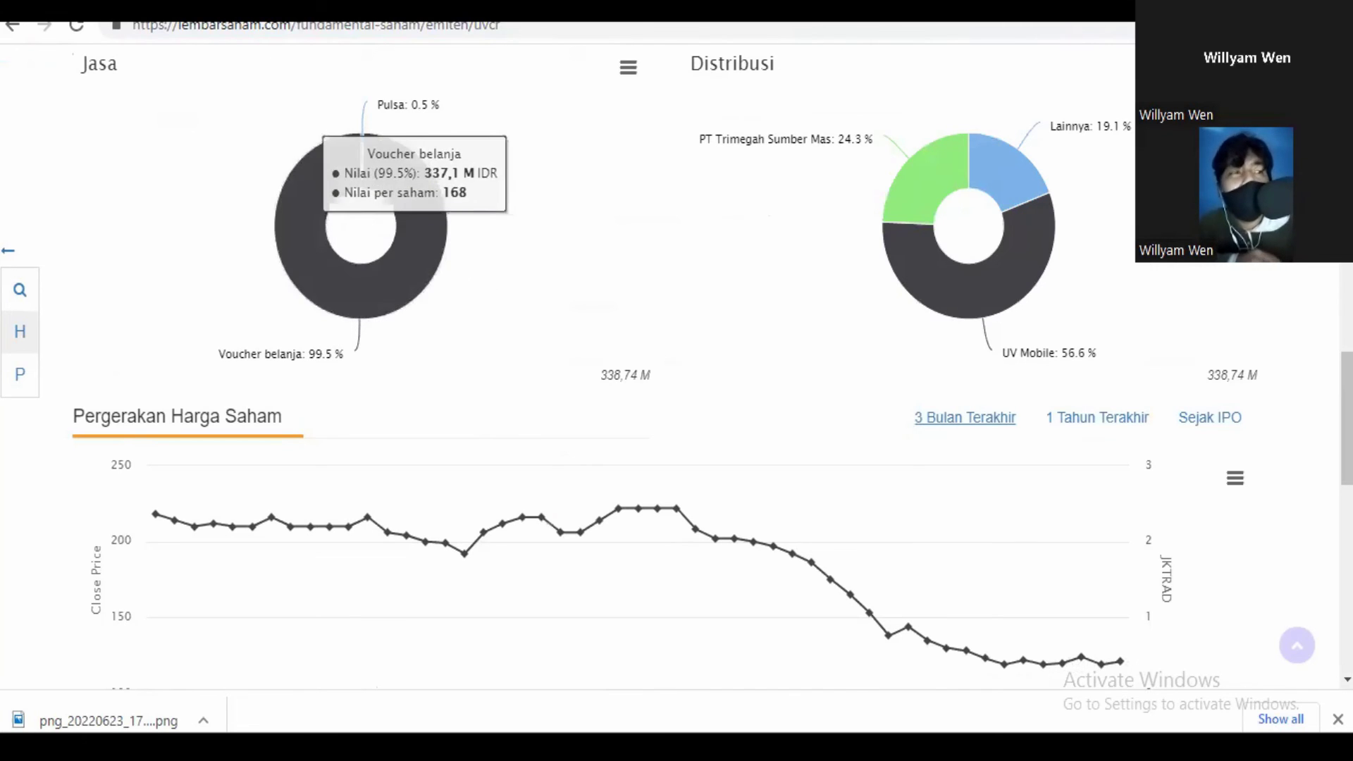
{"action": "key", "text": "alt+Left"}
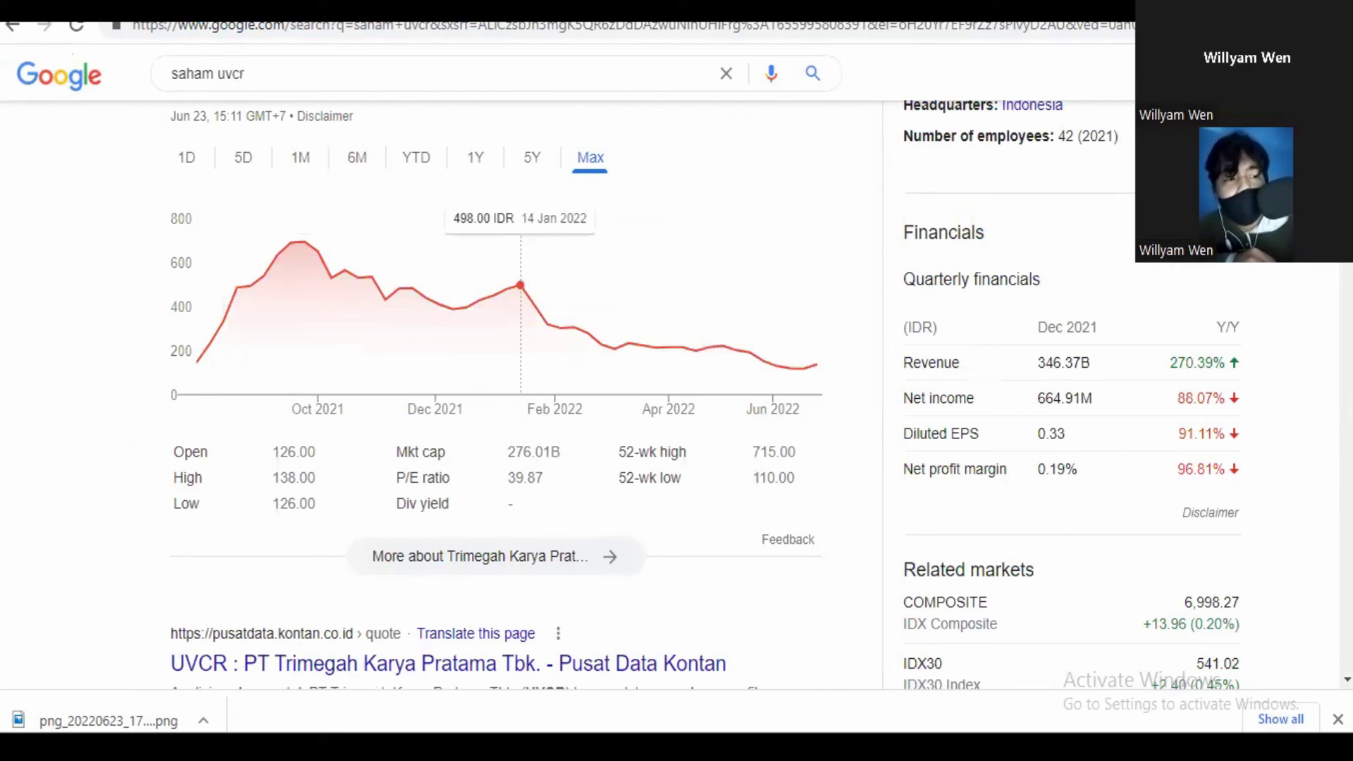
{"action": "key", "text": "alt+Tab"}
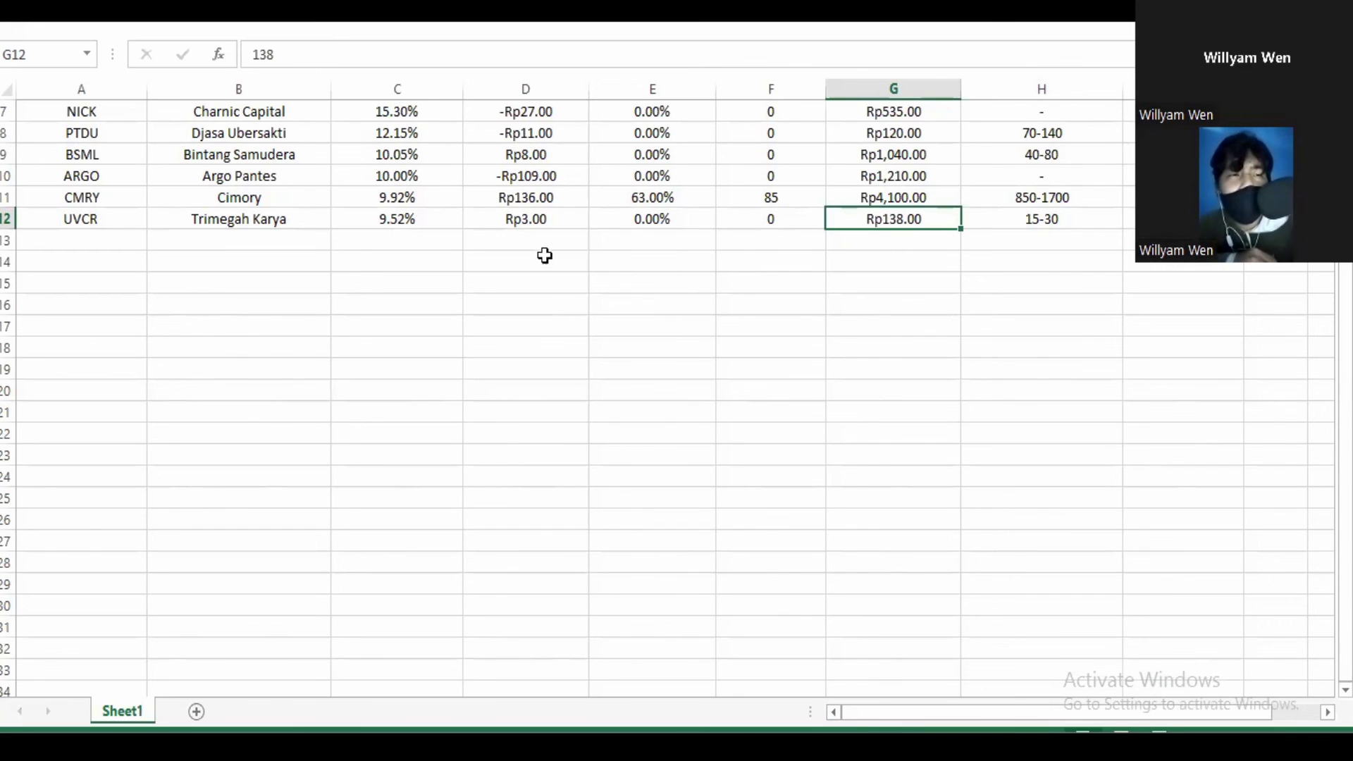
{"action": "left_click", "coordinate": [534, 220]}
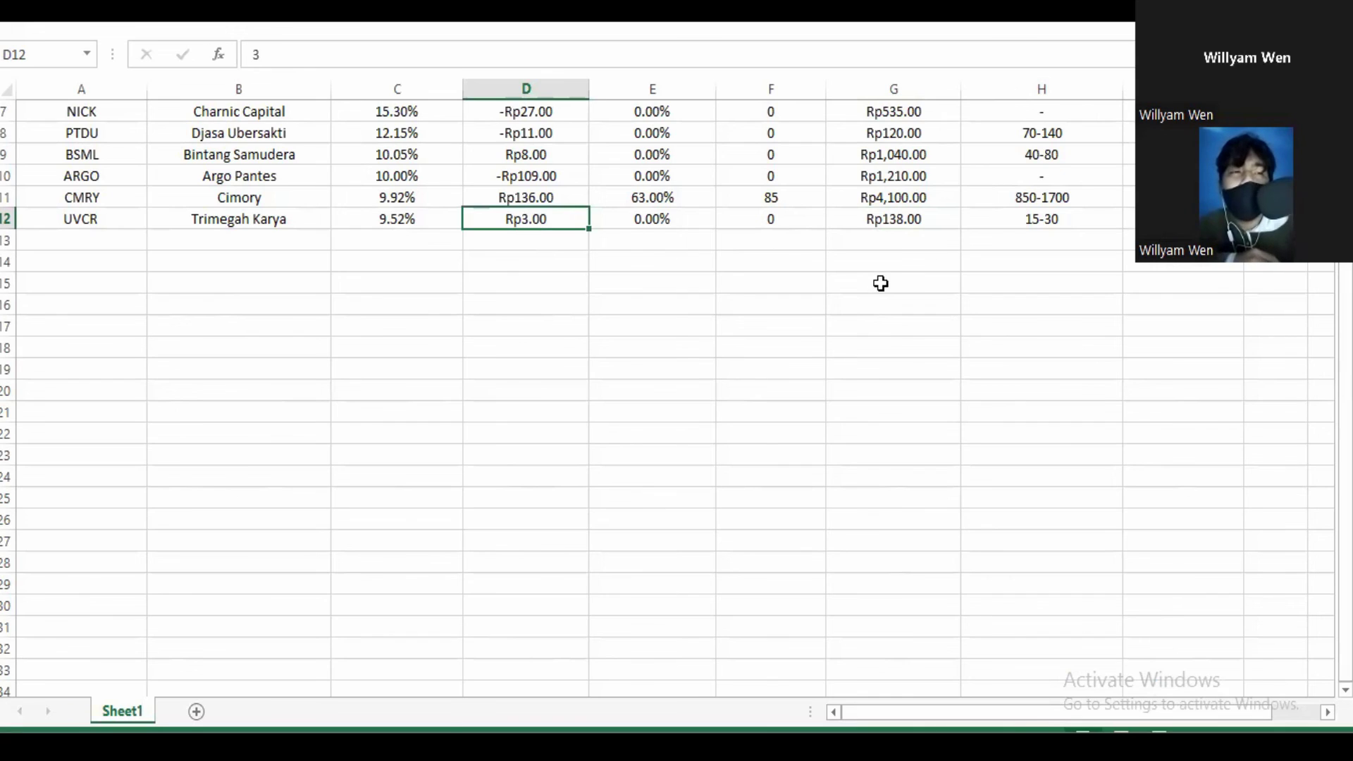
{"action": "left_click", "coordinate": [1027, 221]}
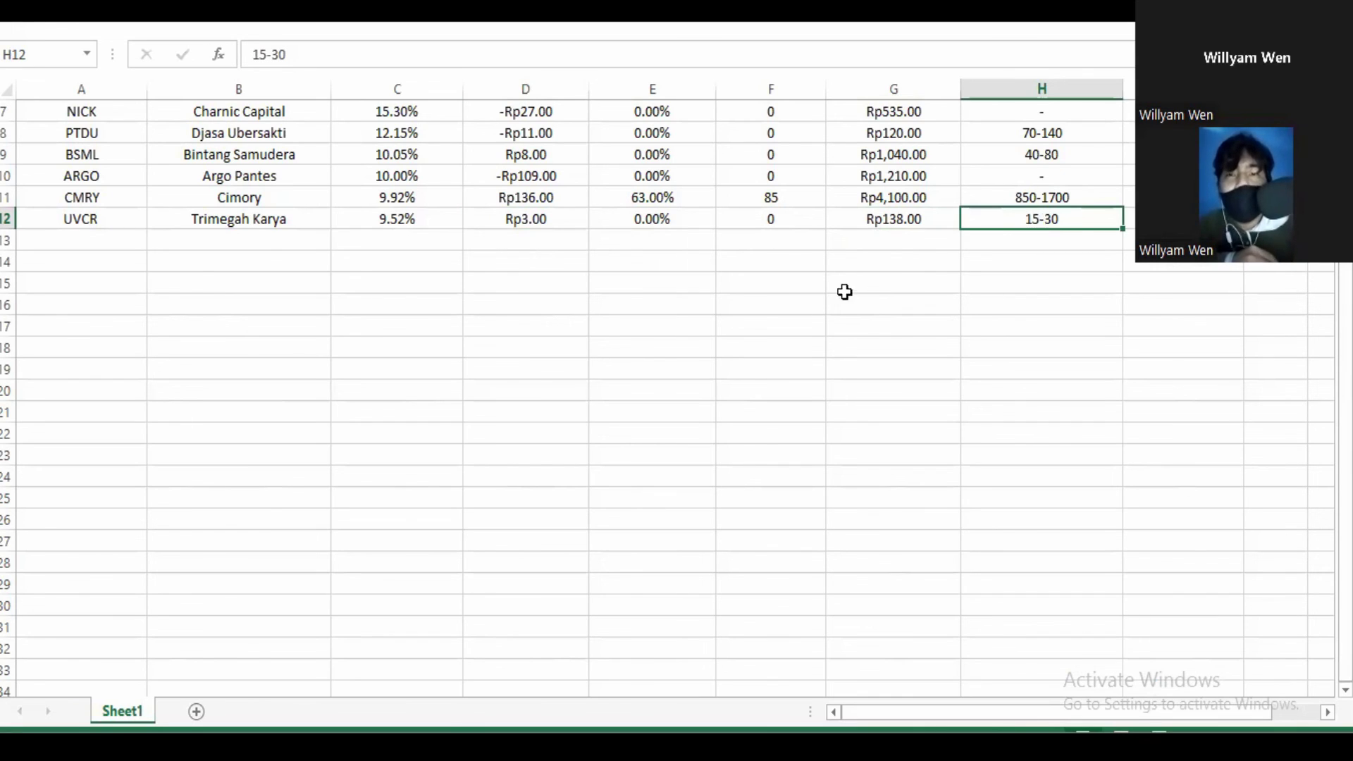
{"action": "left_click", "coordinate": [371, 237]}
{"action": "left_click", "coordinate": [374, 219]}
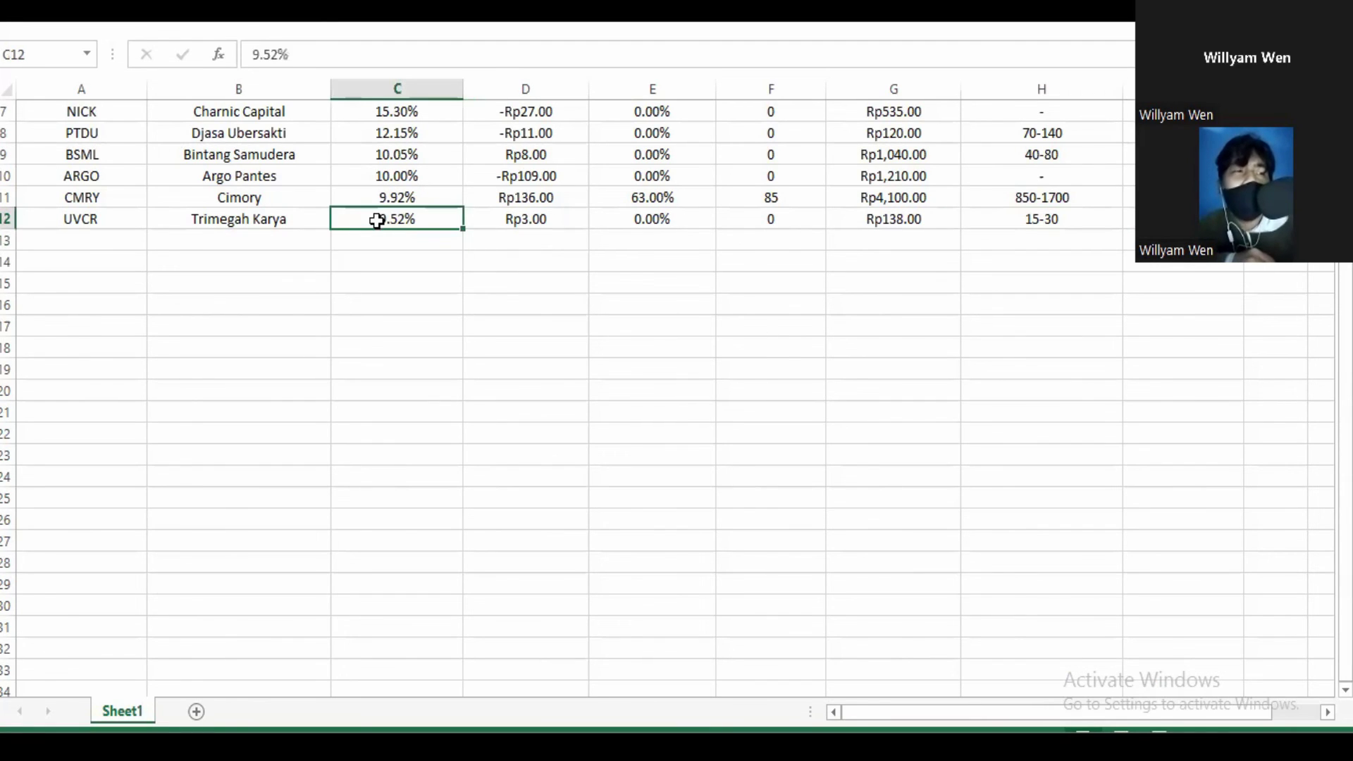
Glance at UVCR's price chart in the browser and return to Excel to compare its last price with the recommended price range
{"action": "key", "text": "alt+Tab"}
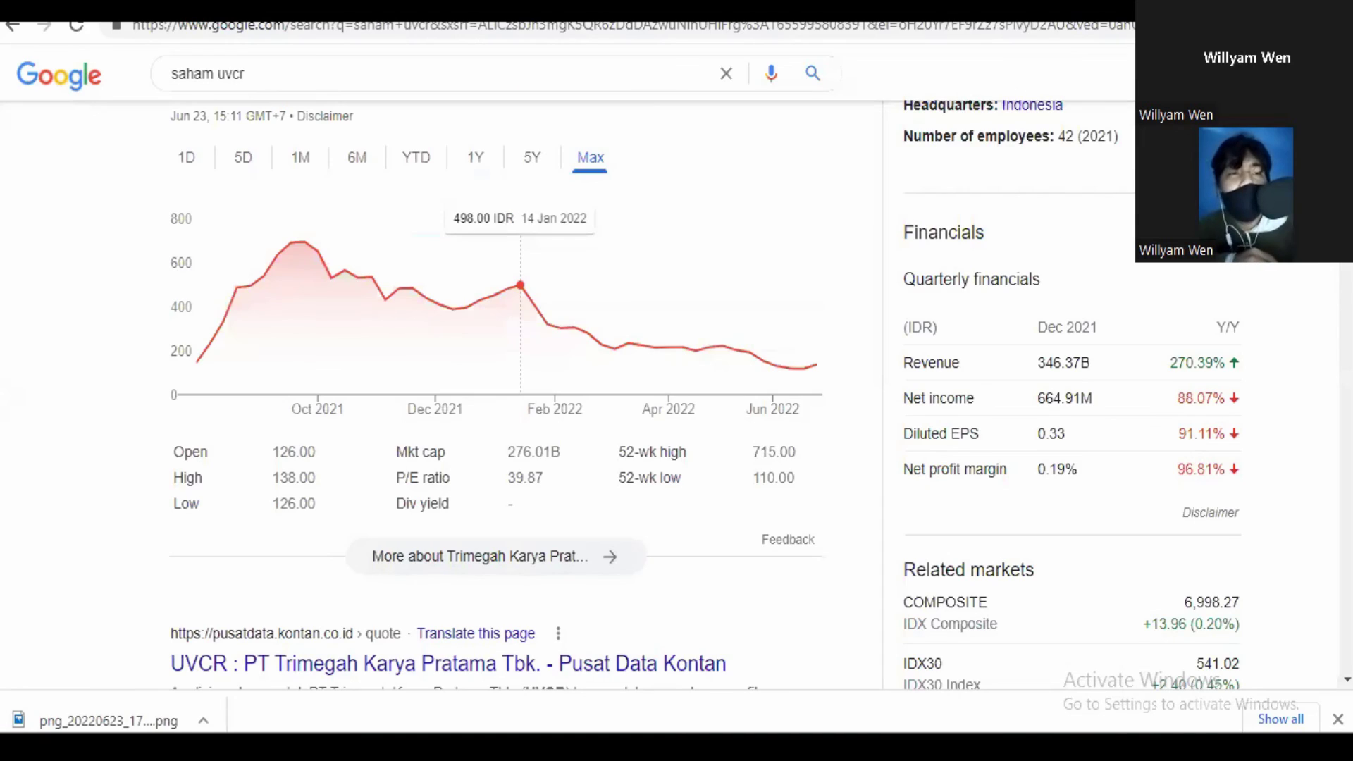
{"action": "key", "text": "alt+Tab"}
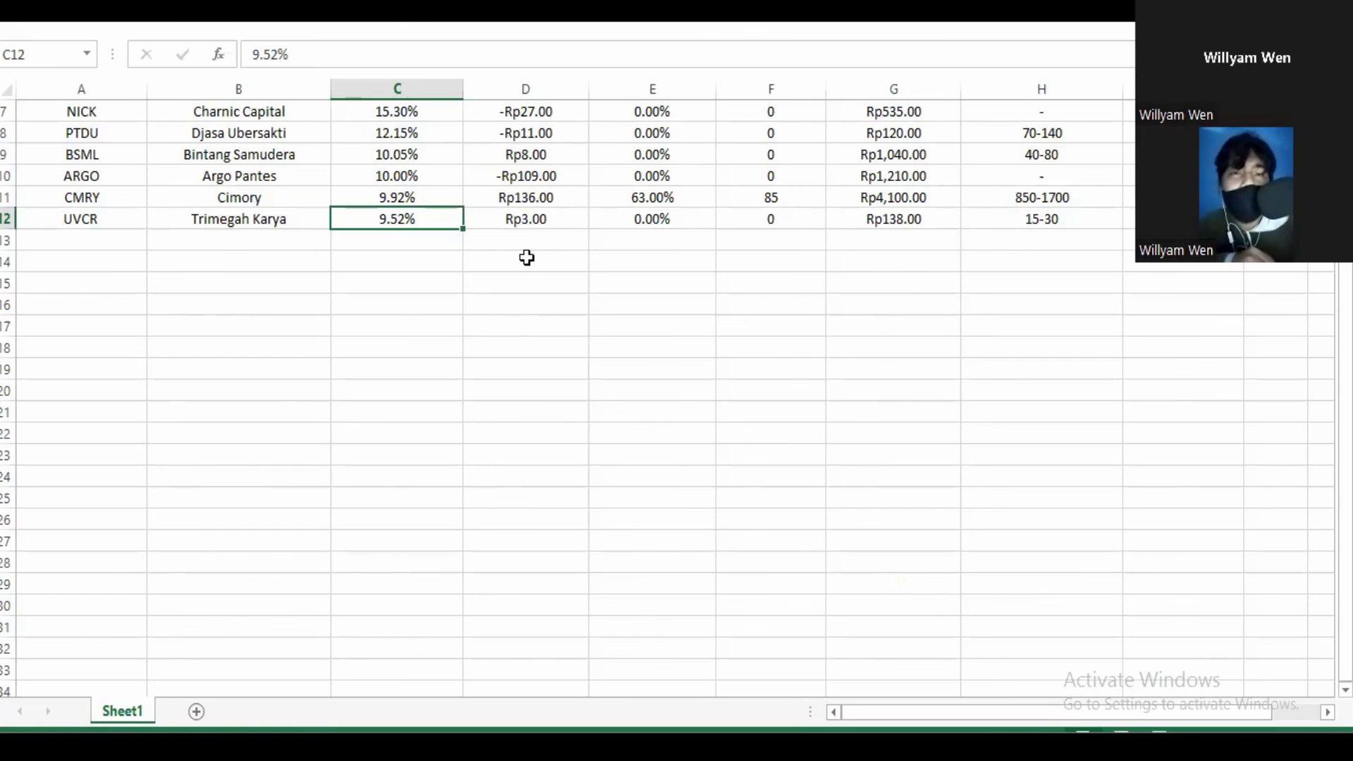
{"action": "left_click", "coordinate": [899, 225]}
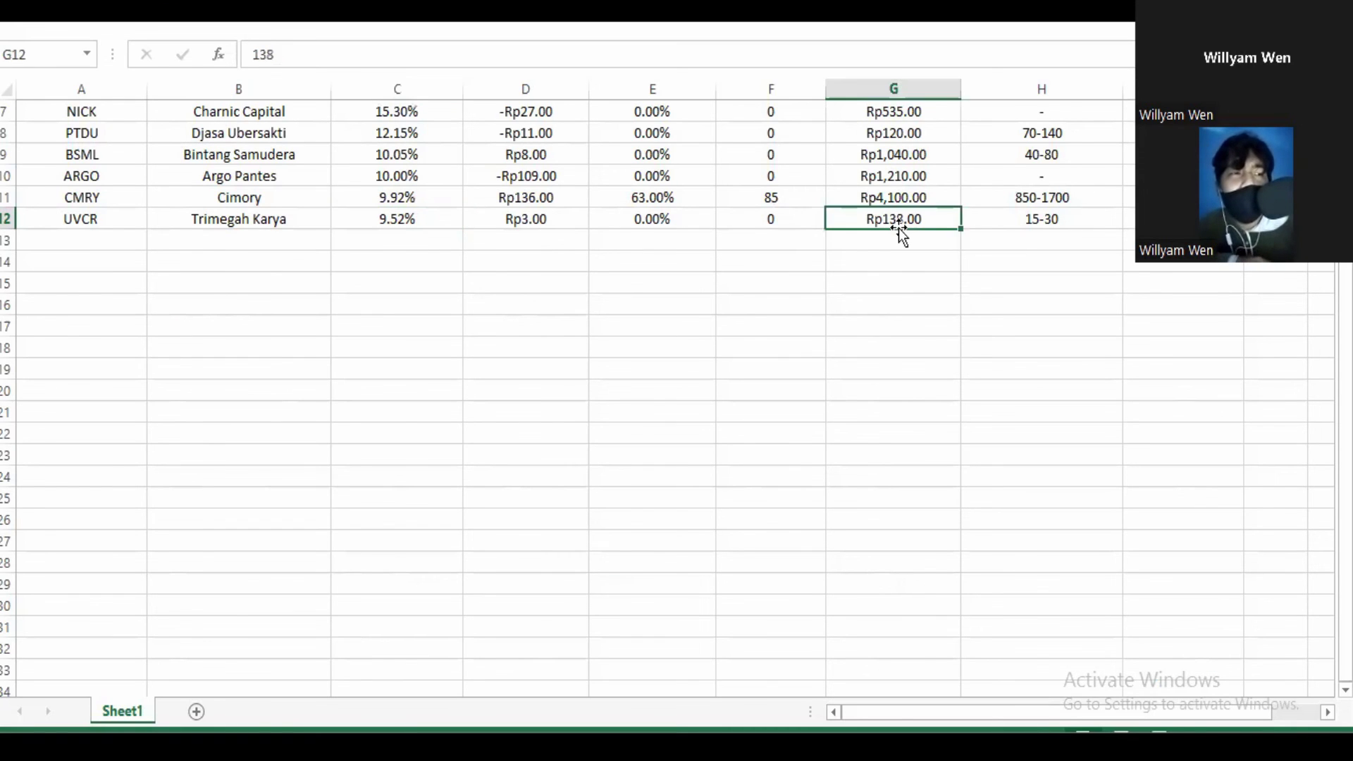
{"action": "left_click", "coordinate": [1055, 224]}
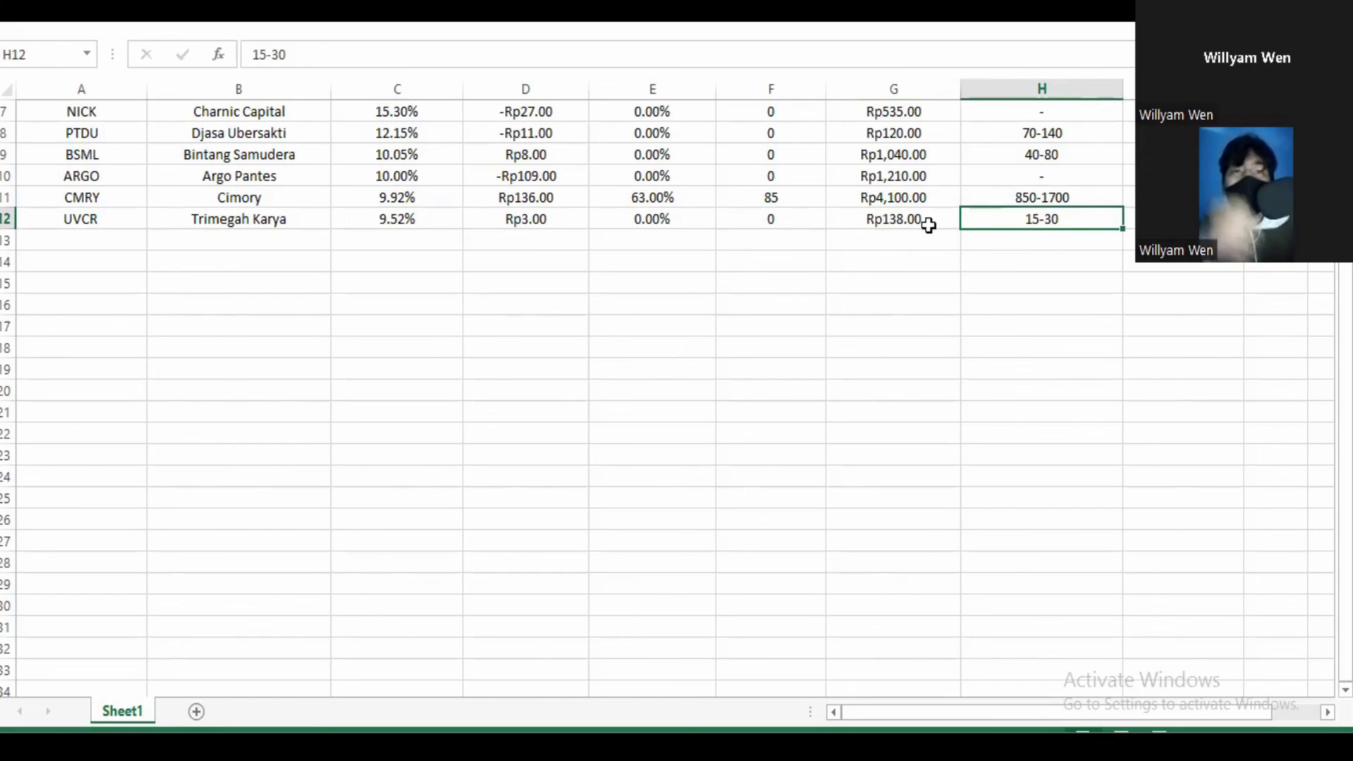
{"action": "left_click", "coordinate": [905, 228]}
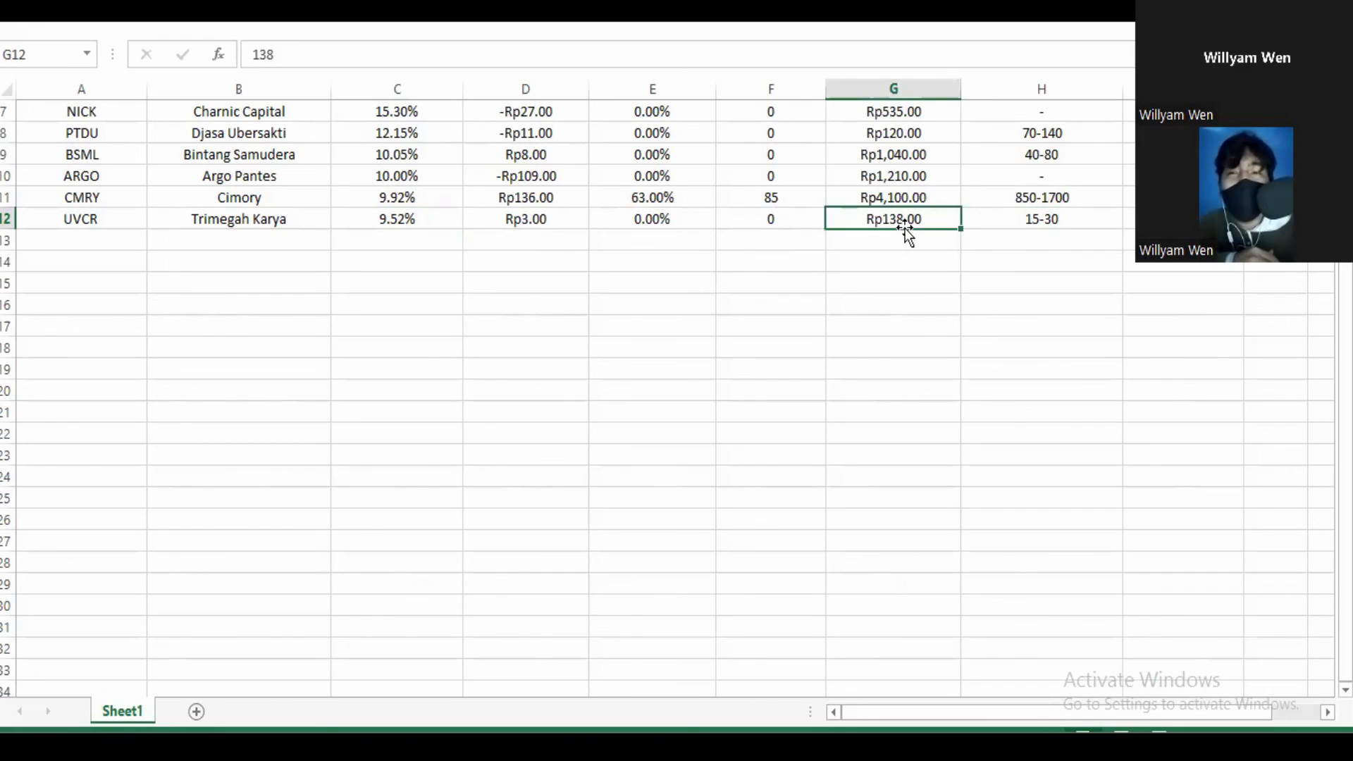
Switch to the browser and review UVCR's current price, all-time price chart and key statistics in the Google results
{"action": "key", "text": "alt+Tab"}
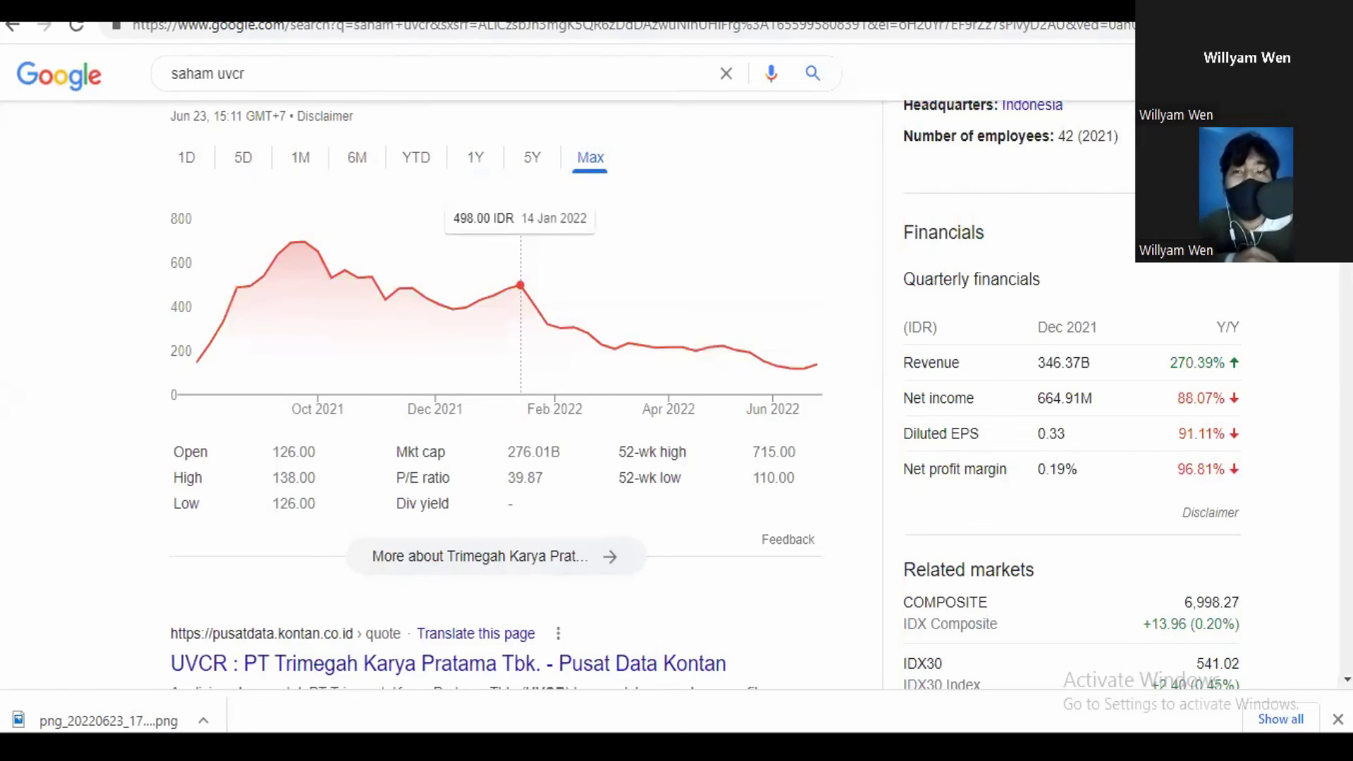
{"action": "mouse_move", "coordinate": [258, 747]}
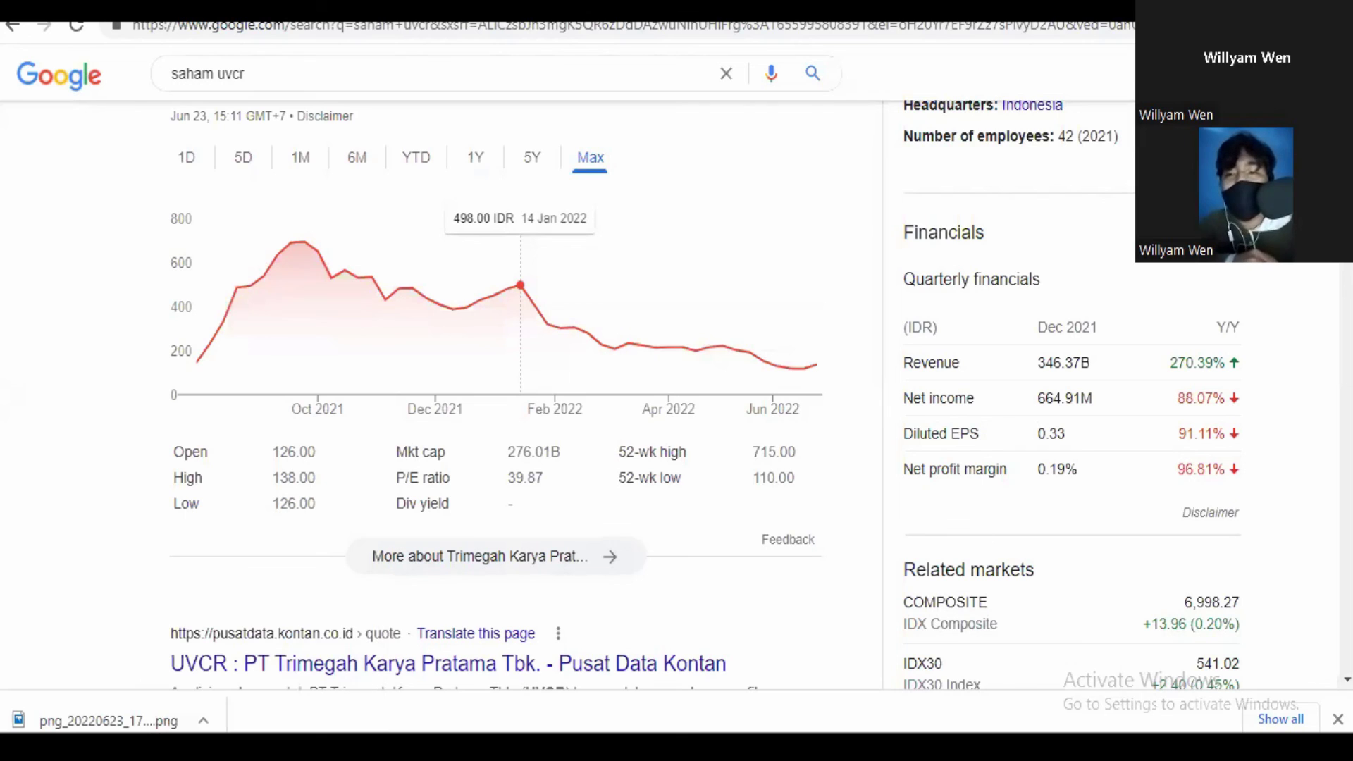
{"action": "scroll", "coordinate": [493, 381], "scroll_direction": "up", "scroll_amount": 2}
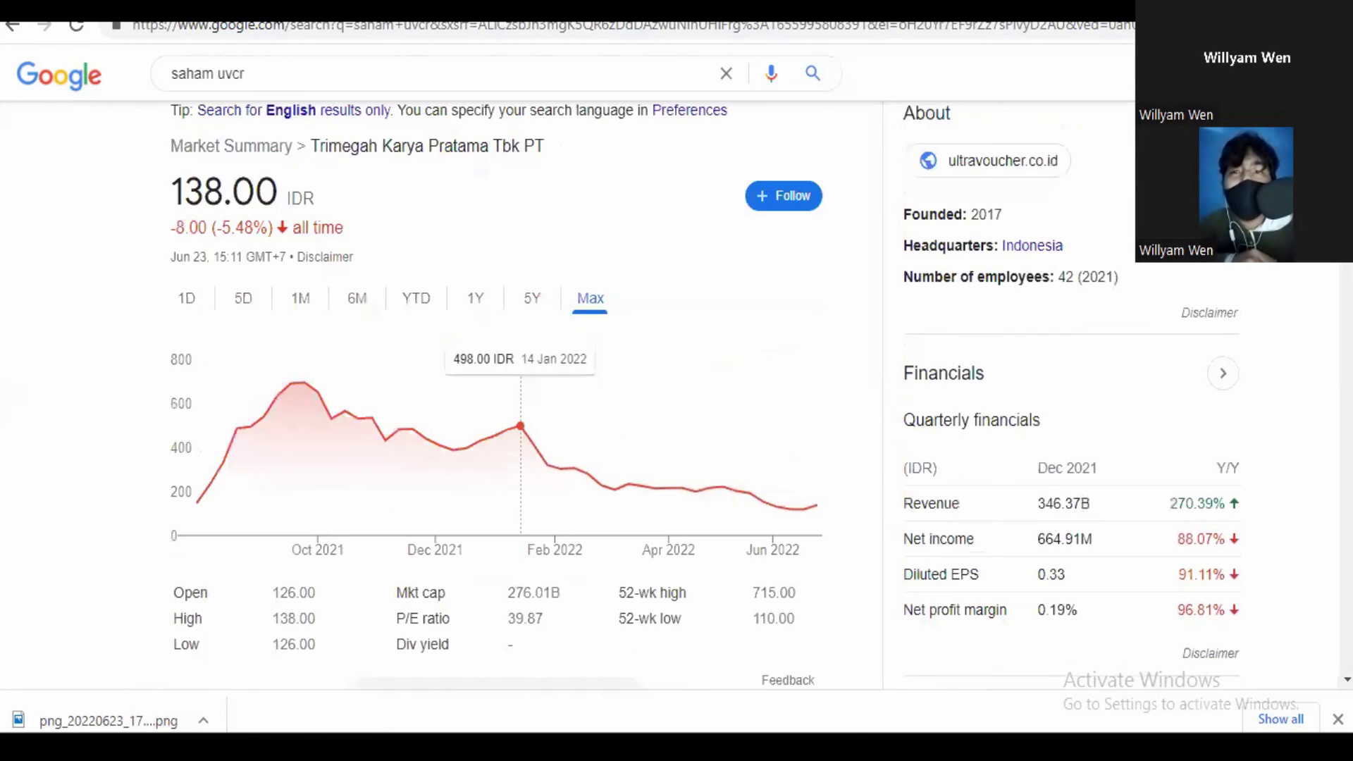
{"action": "scroll", "coordinate": [494, 380], "scroll_direction": "down", "scroll_amount": 3}
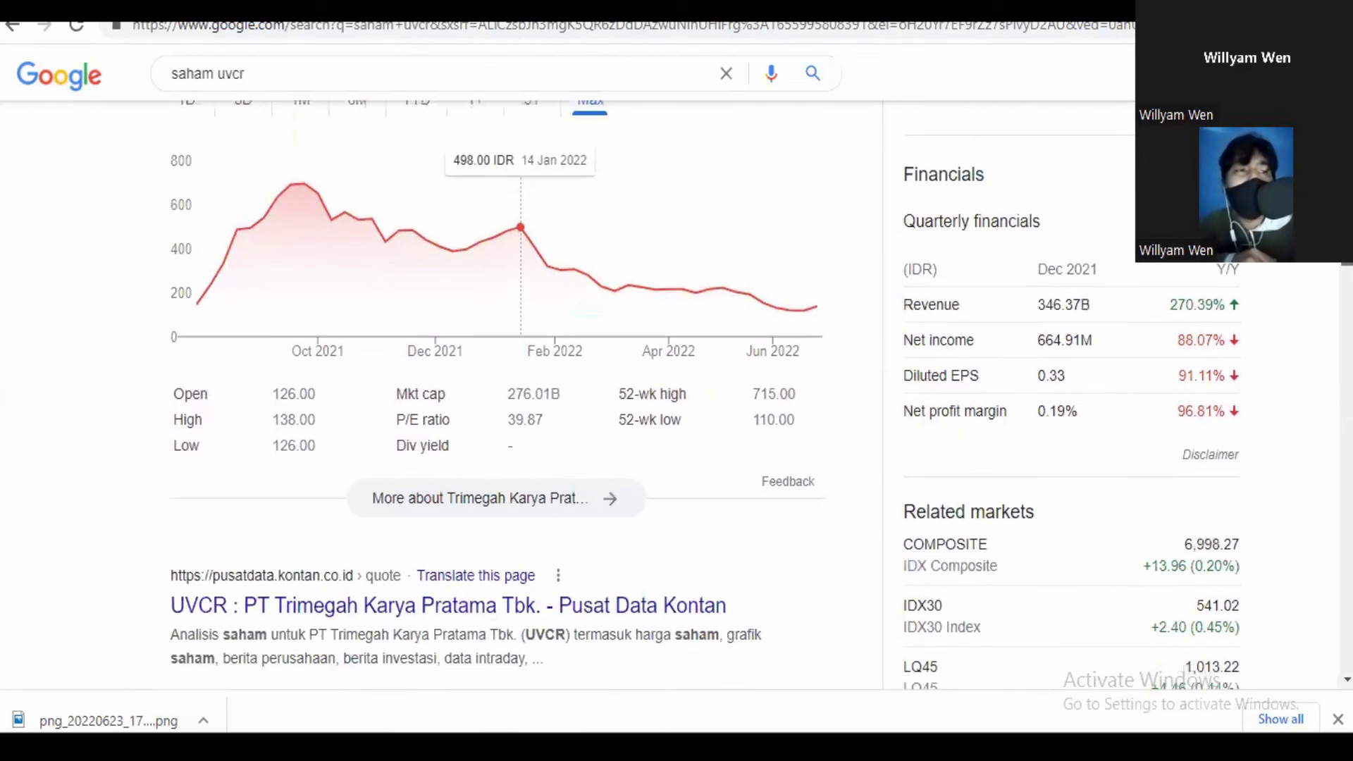
{"action": "scroll", "coordinate": [494, 381], "scroll_direction": "up", "scroll_amount": 1}
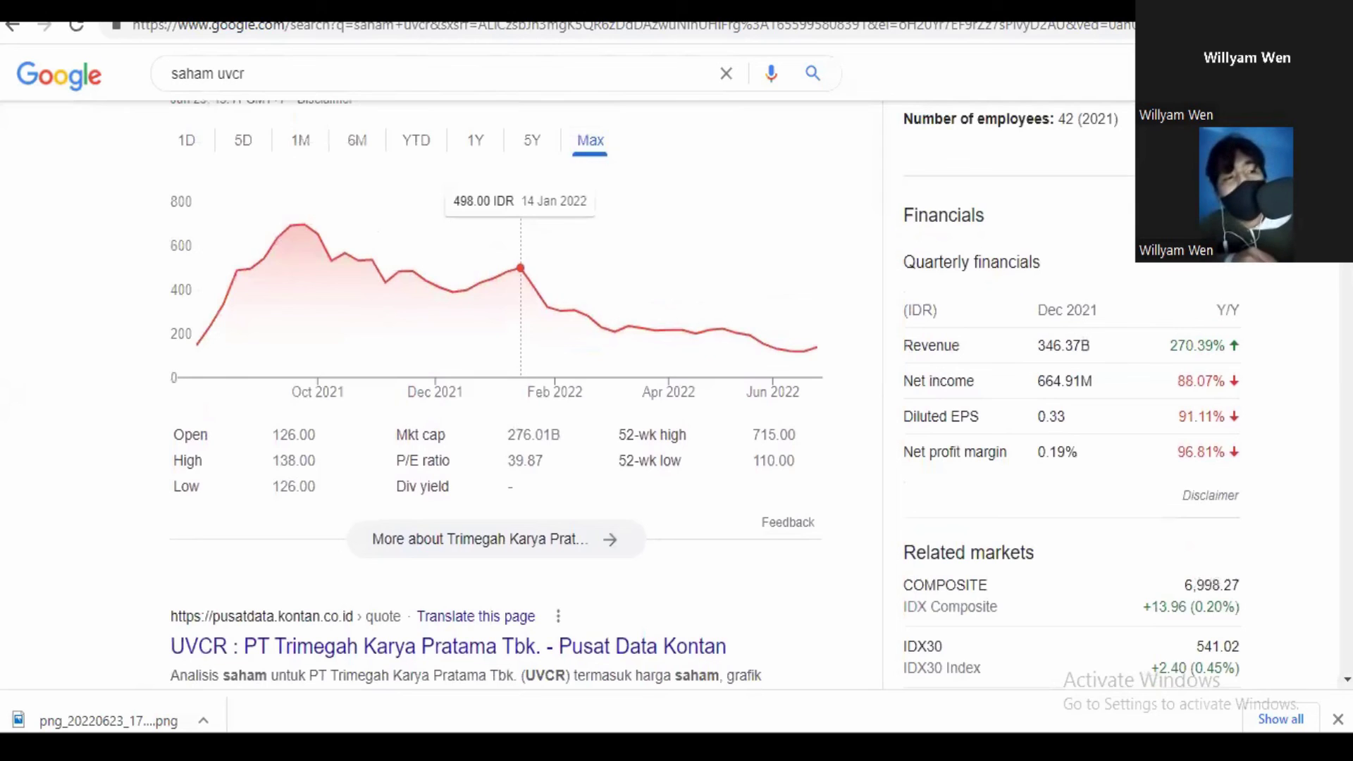
Switch back to Excel and compare UVCR's last price against its recommended price range once more
{"action": "key", "text": "alt+Tab"}
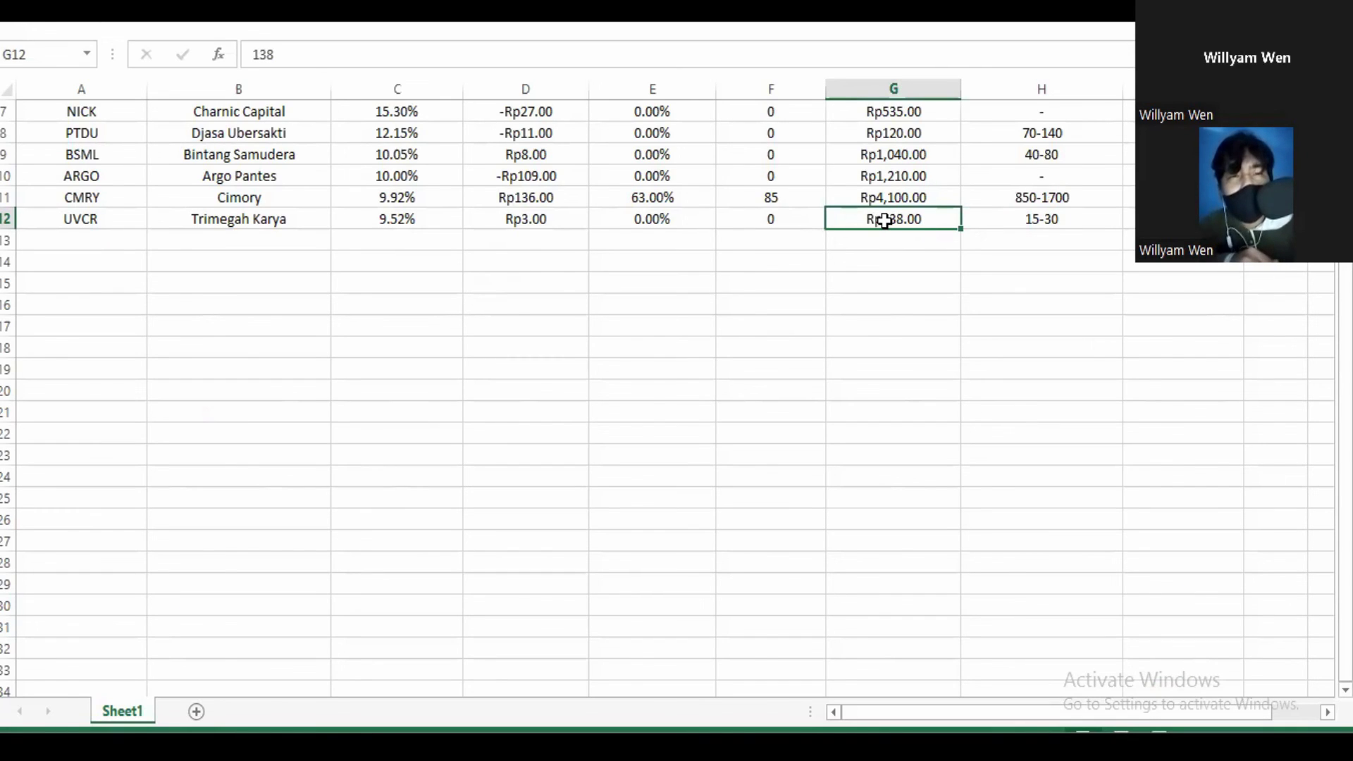
{"action": "left_click", "coordinate": [1023, 222]}
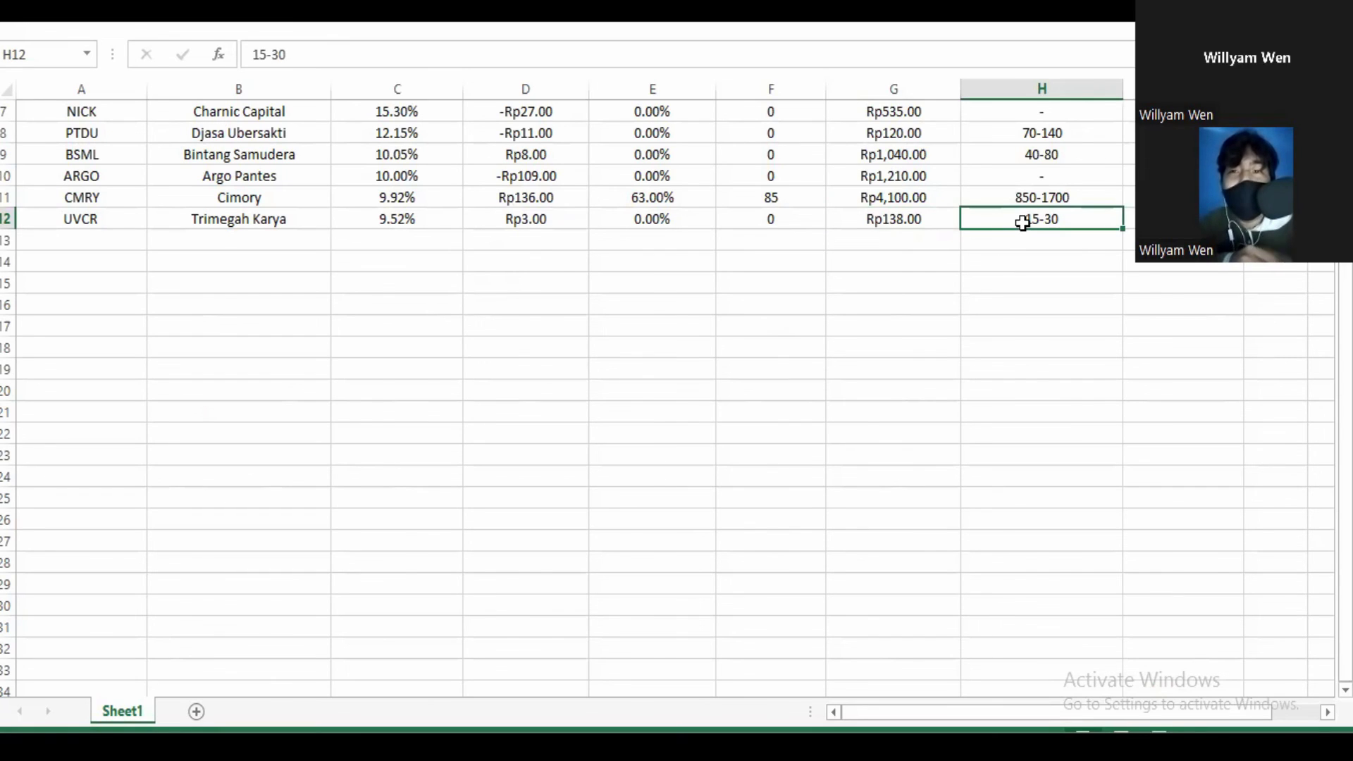
{"action": "left_click", "coordinate": [908, 222]}
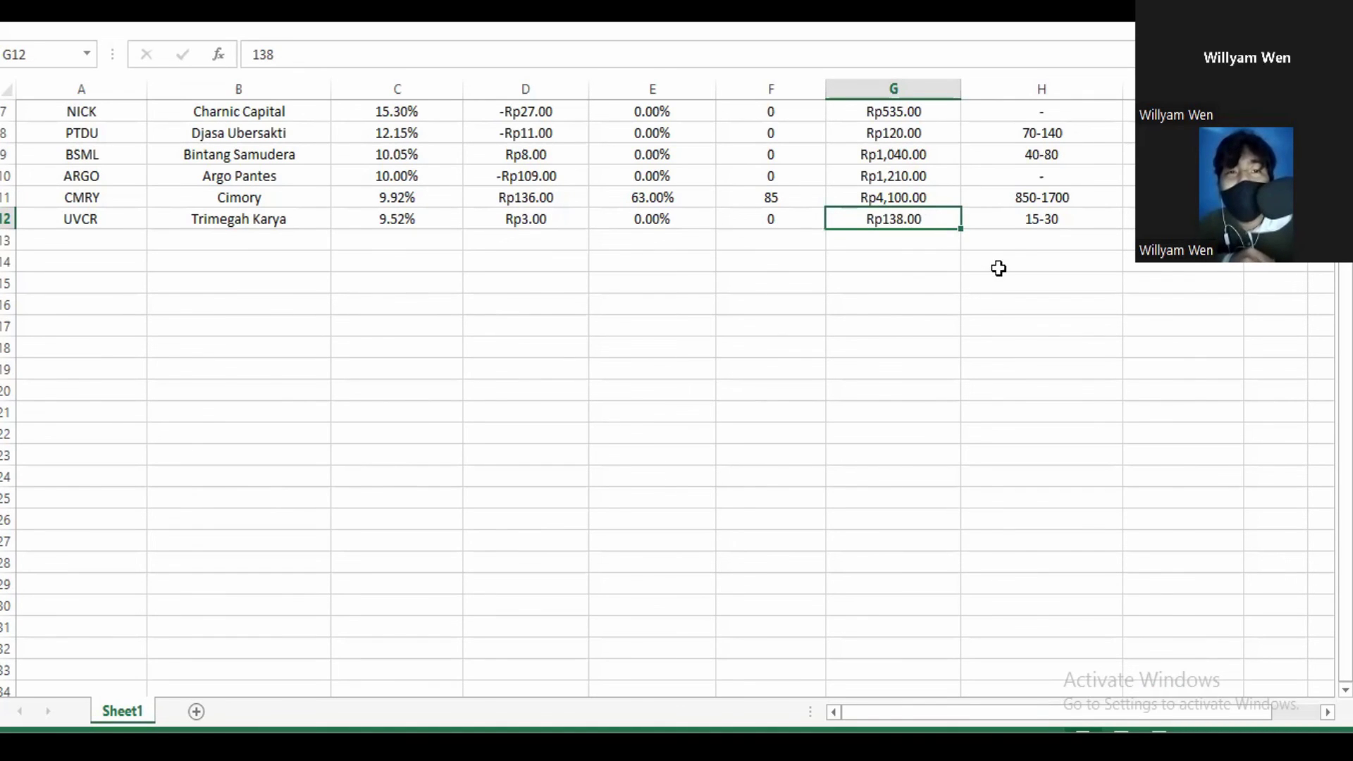
{"action": "left_click", "coordinate": [1044, 220]}
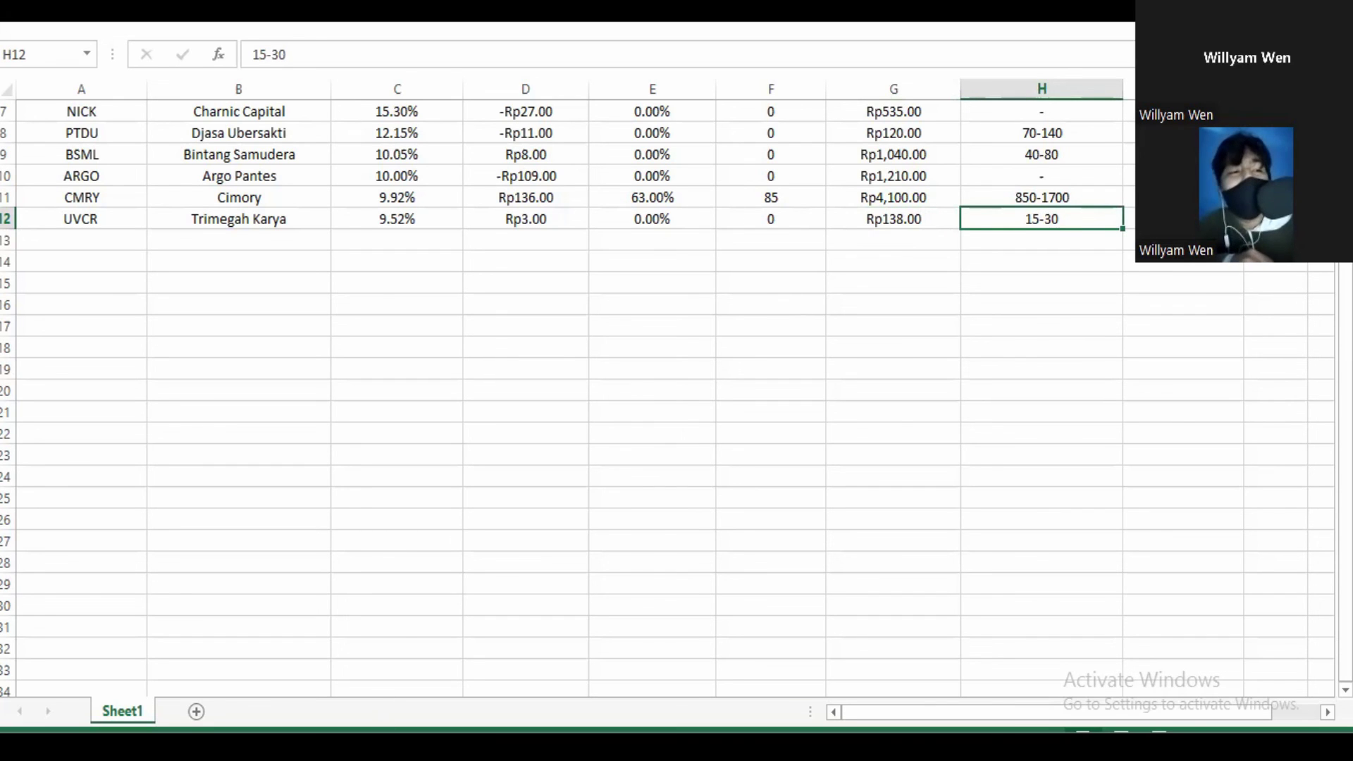
Switch to the browser, search Google for "saham baut" and view its price chart over the maximum period
{"action": "key", "text": "alt+Tab"}
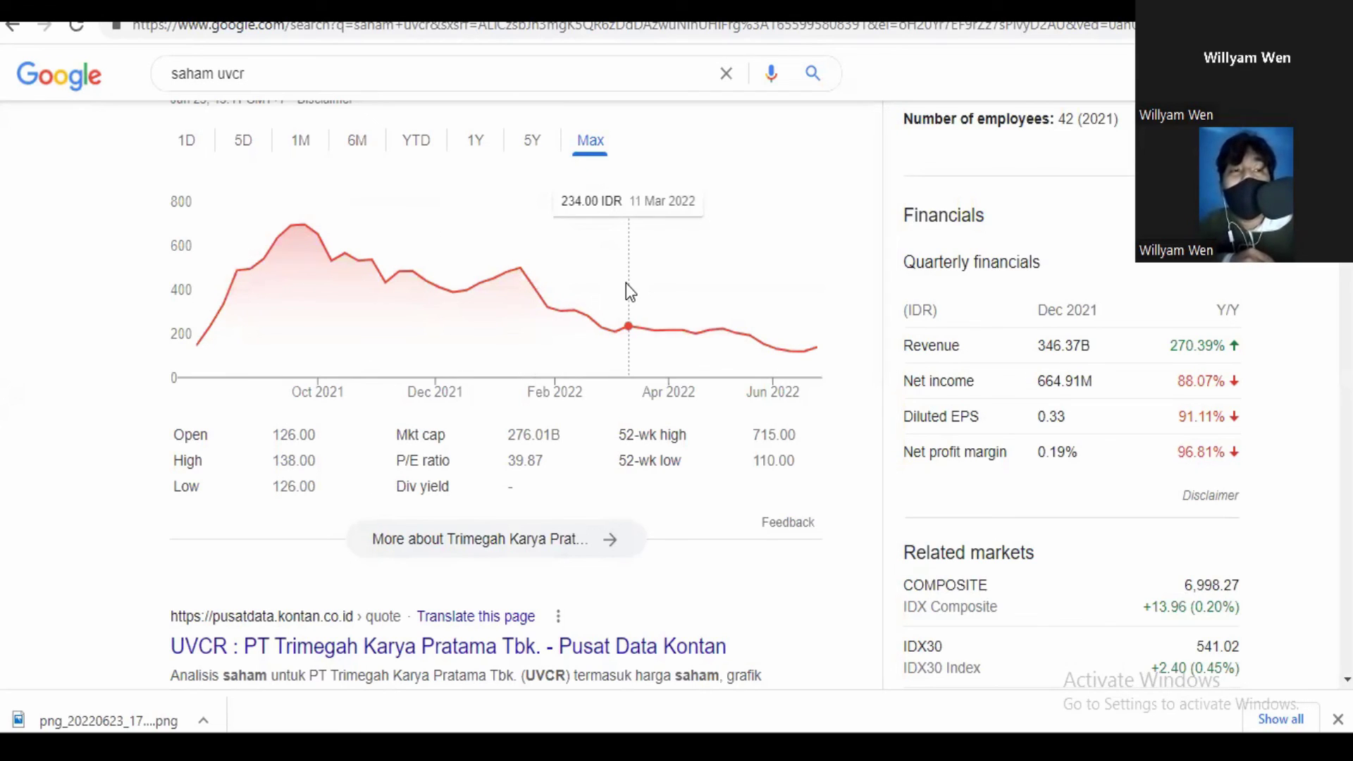
{"action": "left_click", "coordinate": [346, 79]}
{"action": "key", "text": "BackSpace"}
{"action": "key", "text": "BackSpace"}
{"action": "key", "text": "BackSpace"}
{"action": "key", "text": "BackSpace"}
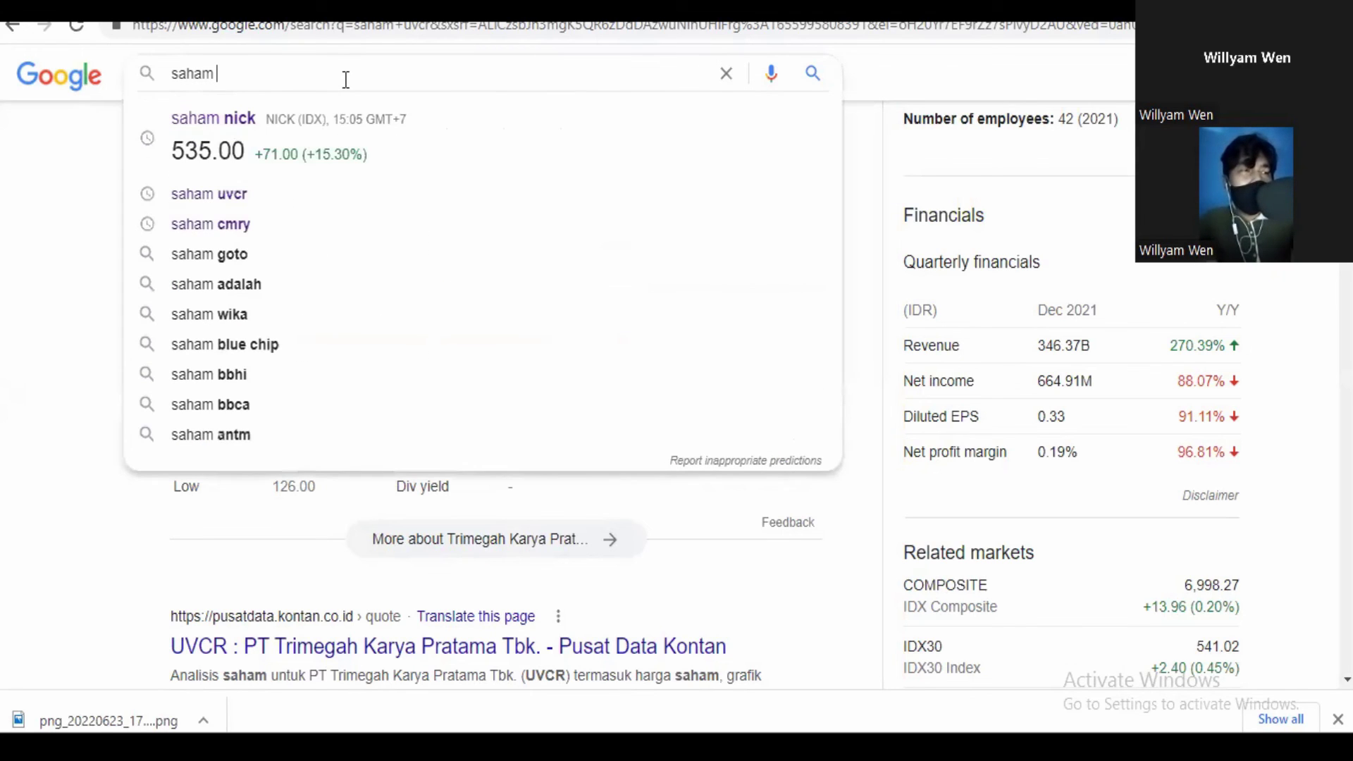
{"action": "type", "text": "baut"}
{"action": "key", "text": "Return"}
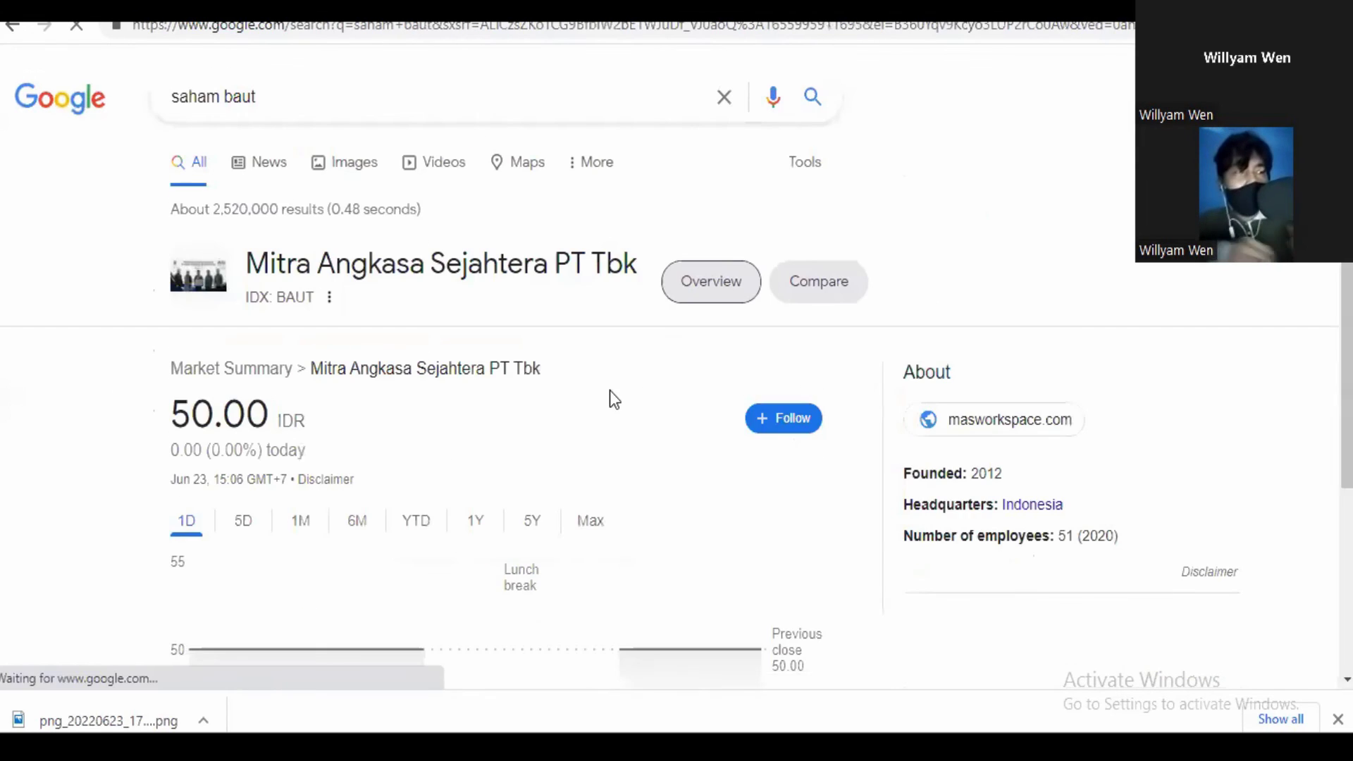
{"action": "left_click", "coordinate": [578, 533]}
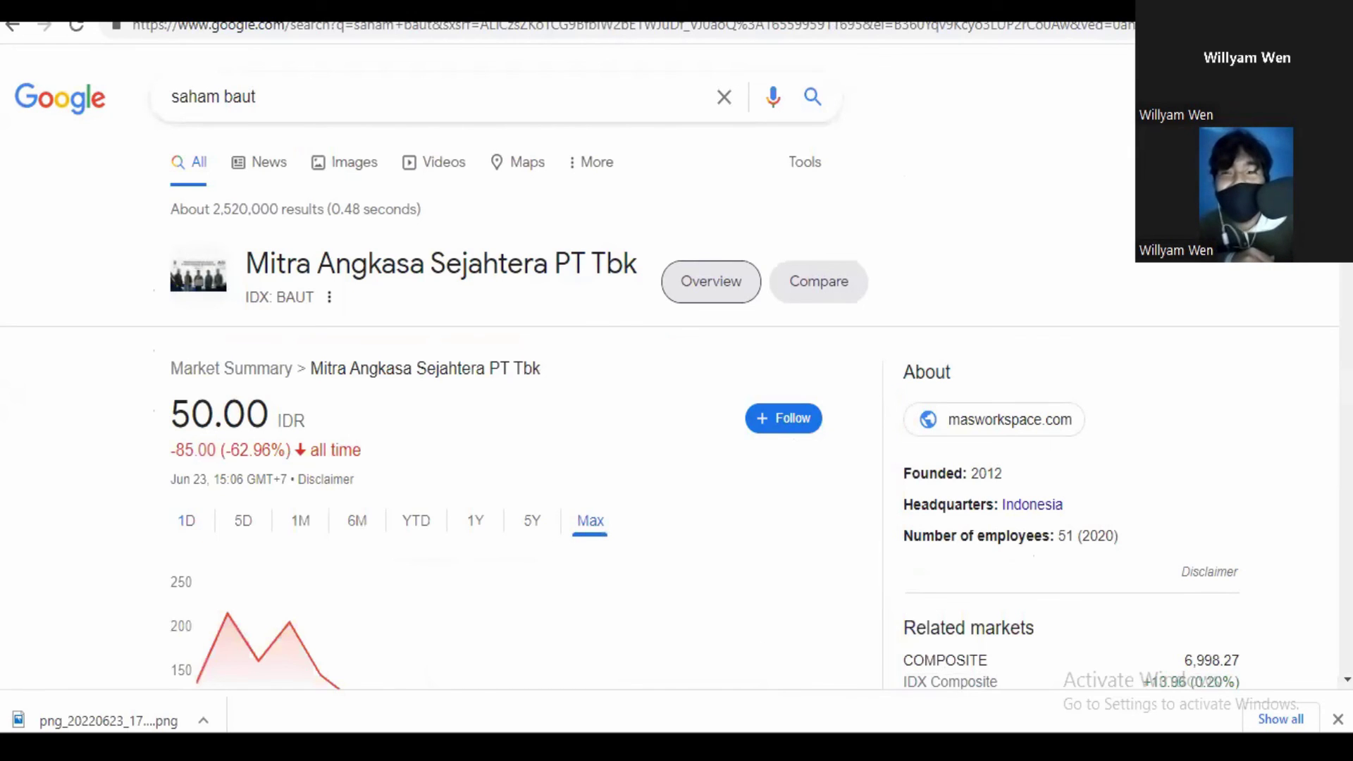
{"action": "scroll", "coordinate": [493, 395], "scroll_direction": "down", "scroll_amount": 6}
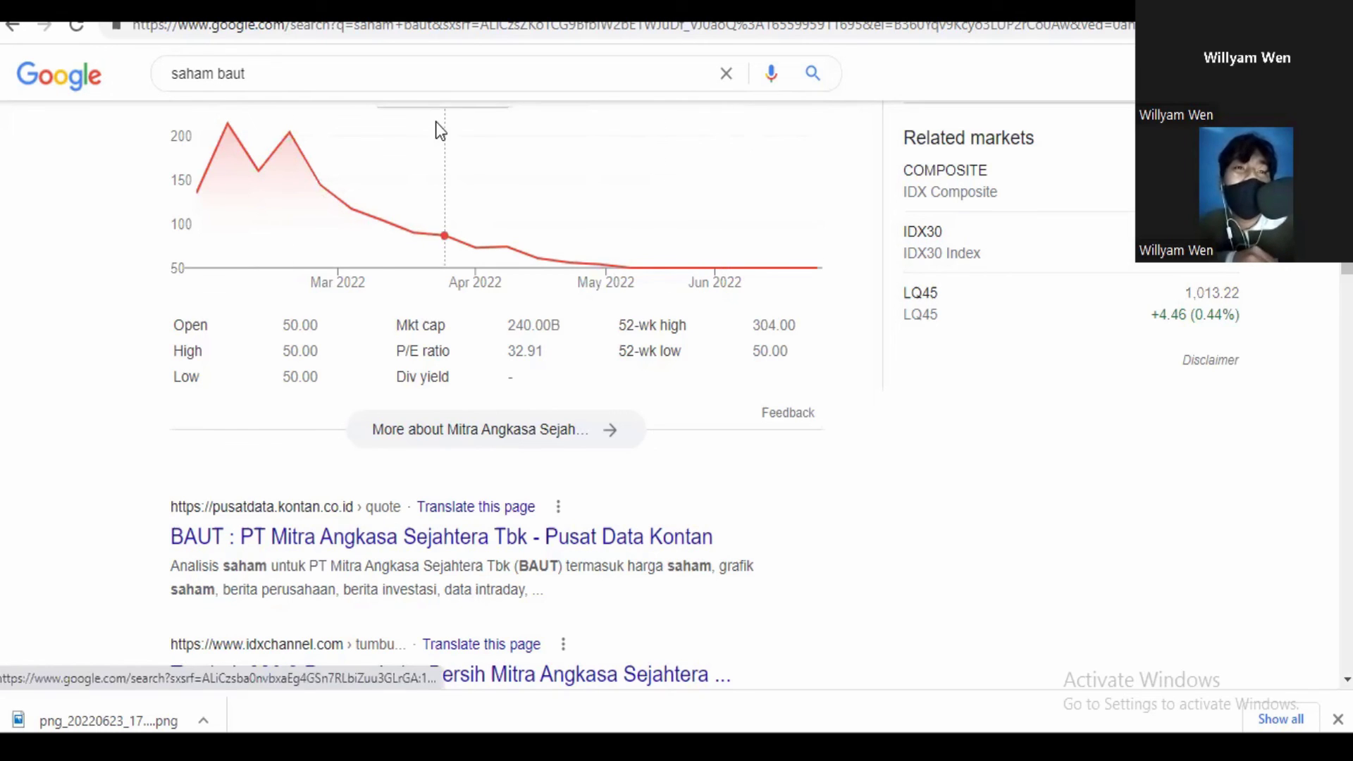
Return to Excel and check UVCR's company name and recommended price range
{"action": "key", "text": "alt+Tab"}
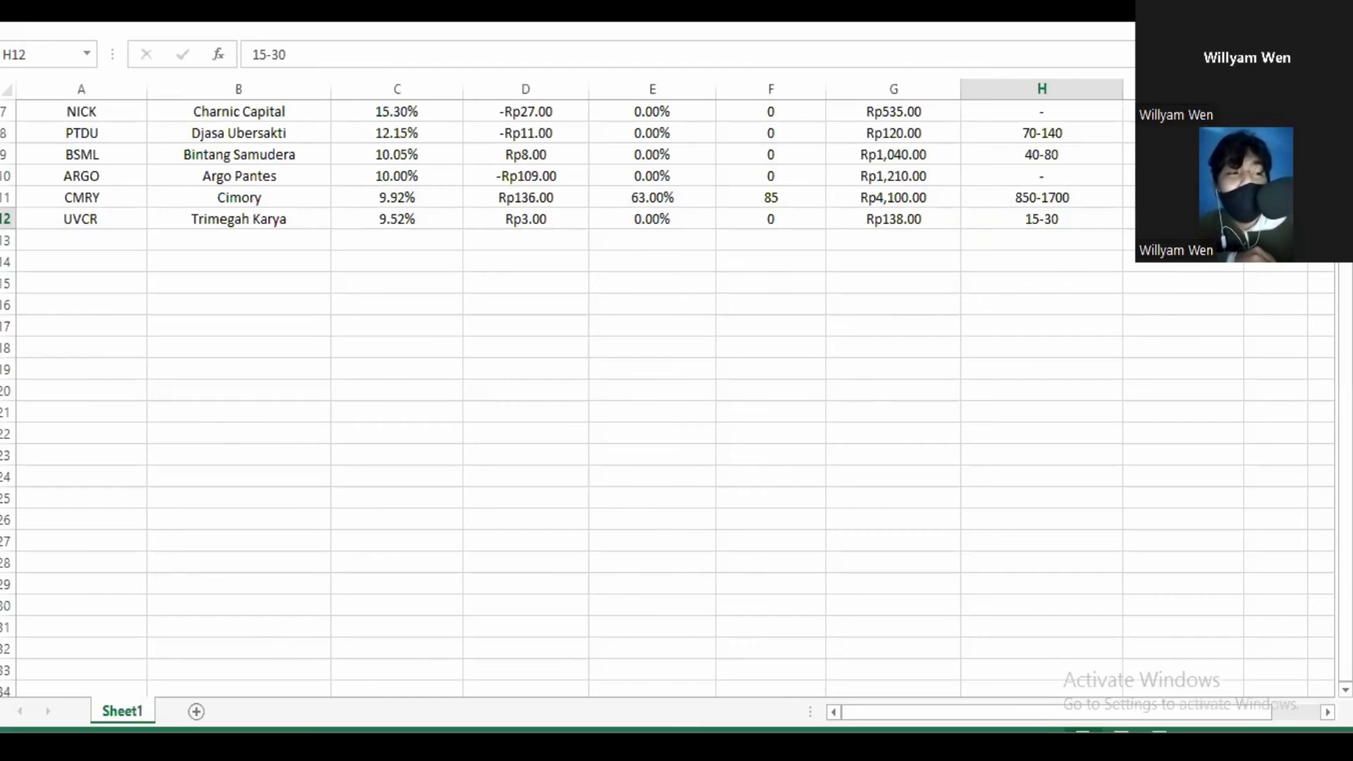
{"action": "left_click", "coordinate": [280, 215]}
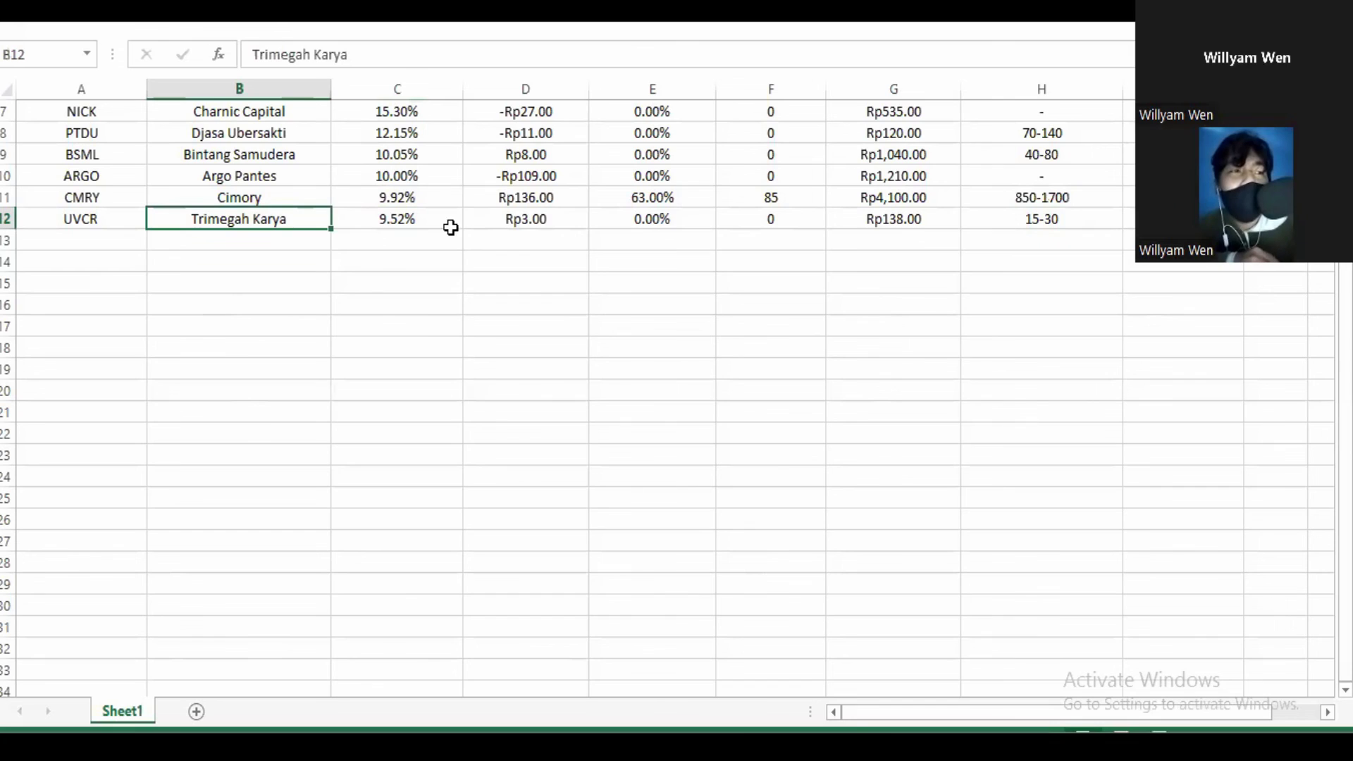
{"action": "left_click", "coordinate": [1037, 224]}
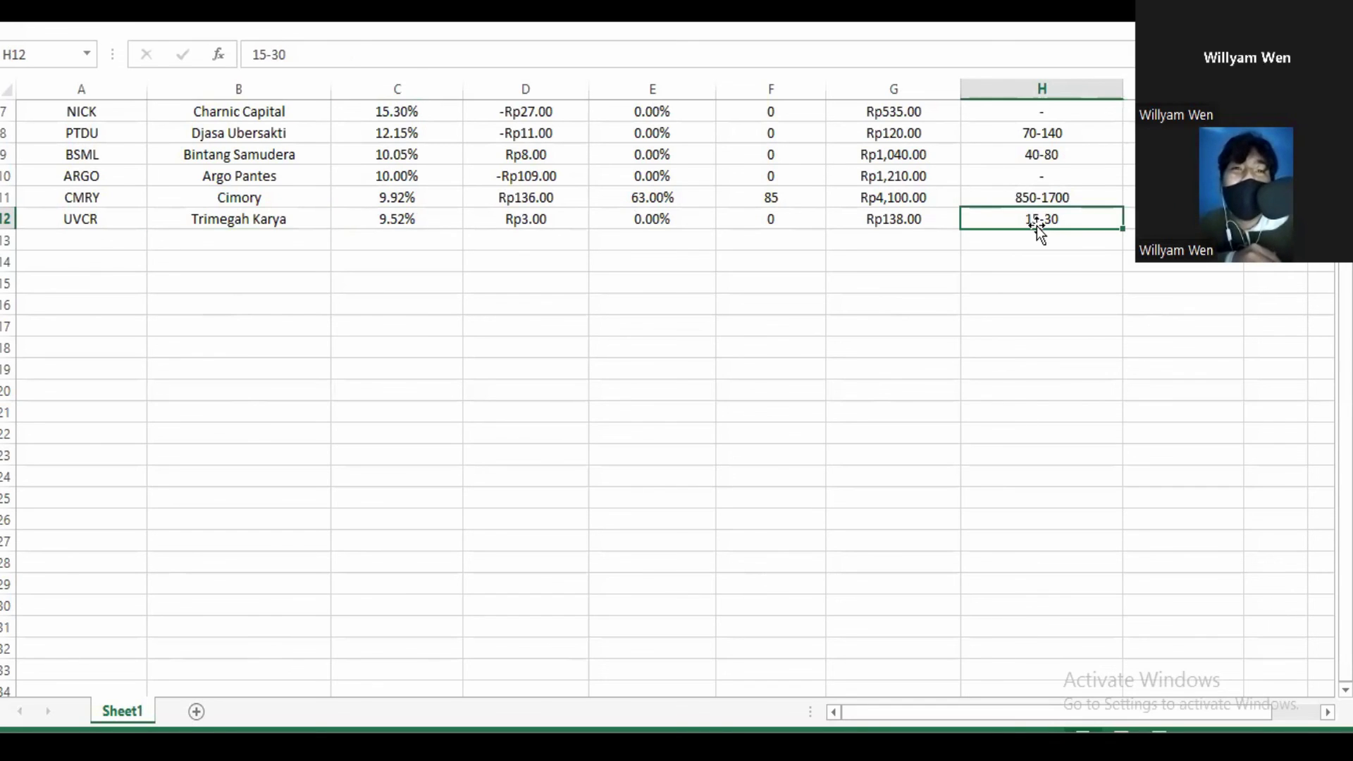